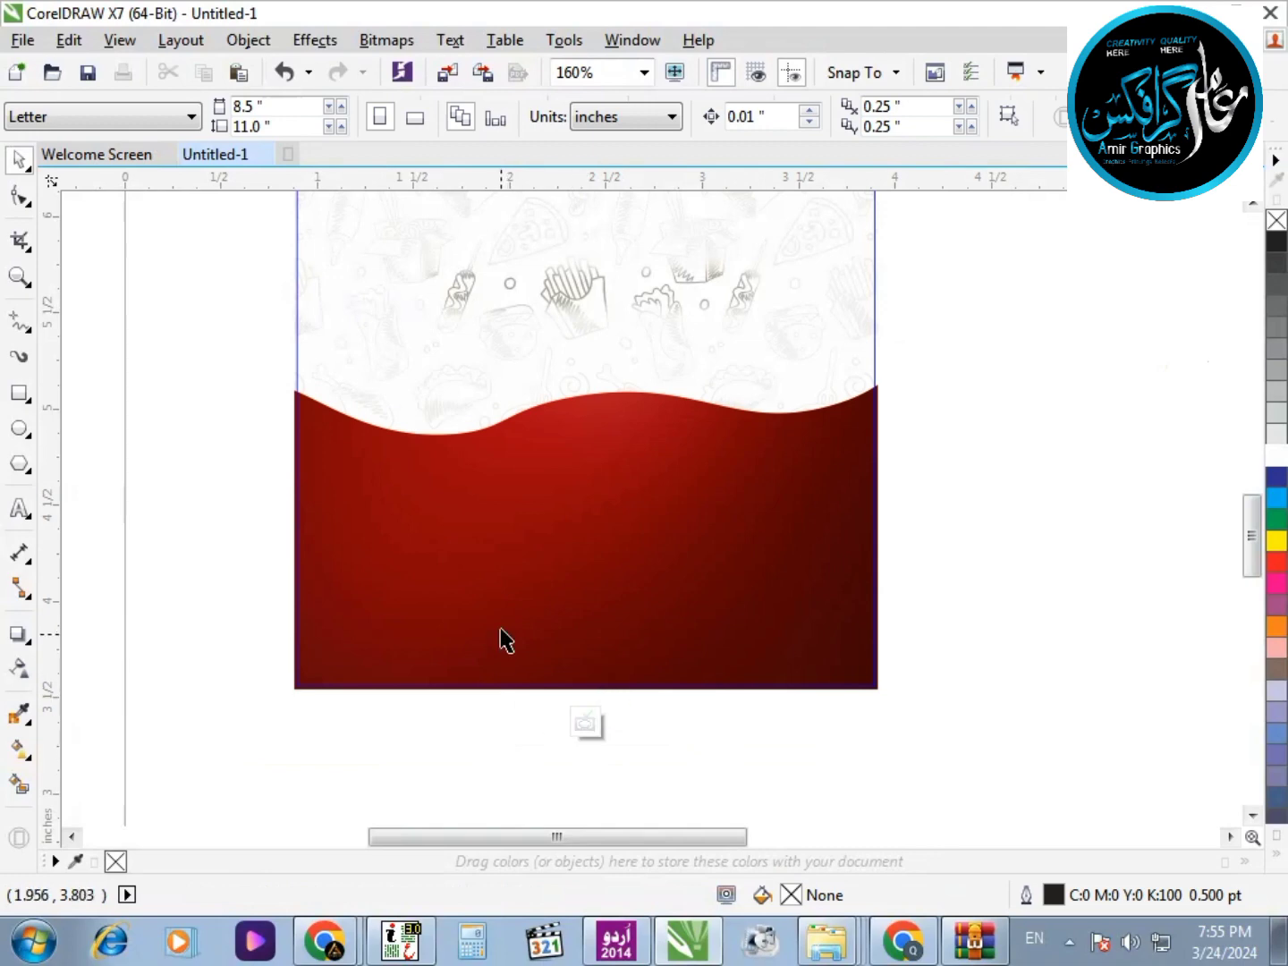
{"action": "left_click", "coordinate": [501, 630]}
{"action": "left_click", "coordinate": [560, 729]}
{"action": "mouse_move", "coordinate": [727, 591]}
{"action": "left_mouse_down"}
{"action": "mouse_move", "coordinate": [728, 653]}
{"action": "mouse_move", "coordinate": [730, 595]}
{"action": "left_mouse_up"}
{"action": "left_click", "coordinate": [1032, 624]}
{"action": "left_click", "coordinate": [751, 593]}
{"action": "scroll", "coordinate": [751, 593], "scroll_direction": "down", "scroll_amount": 1}
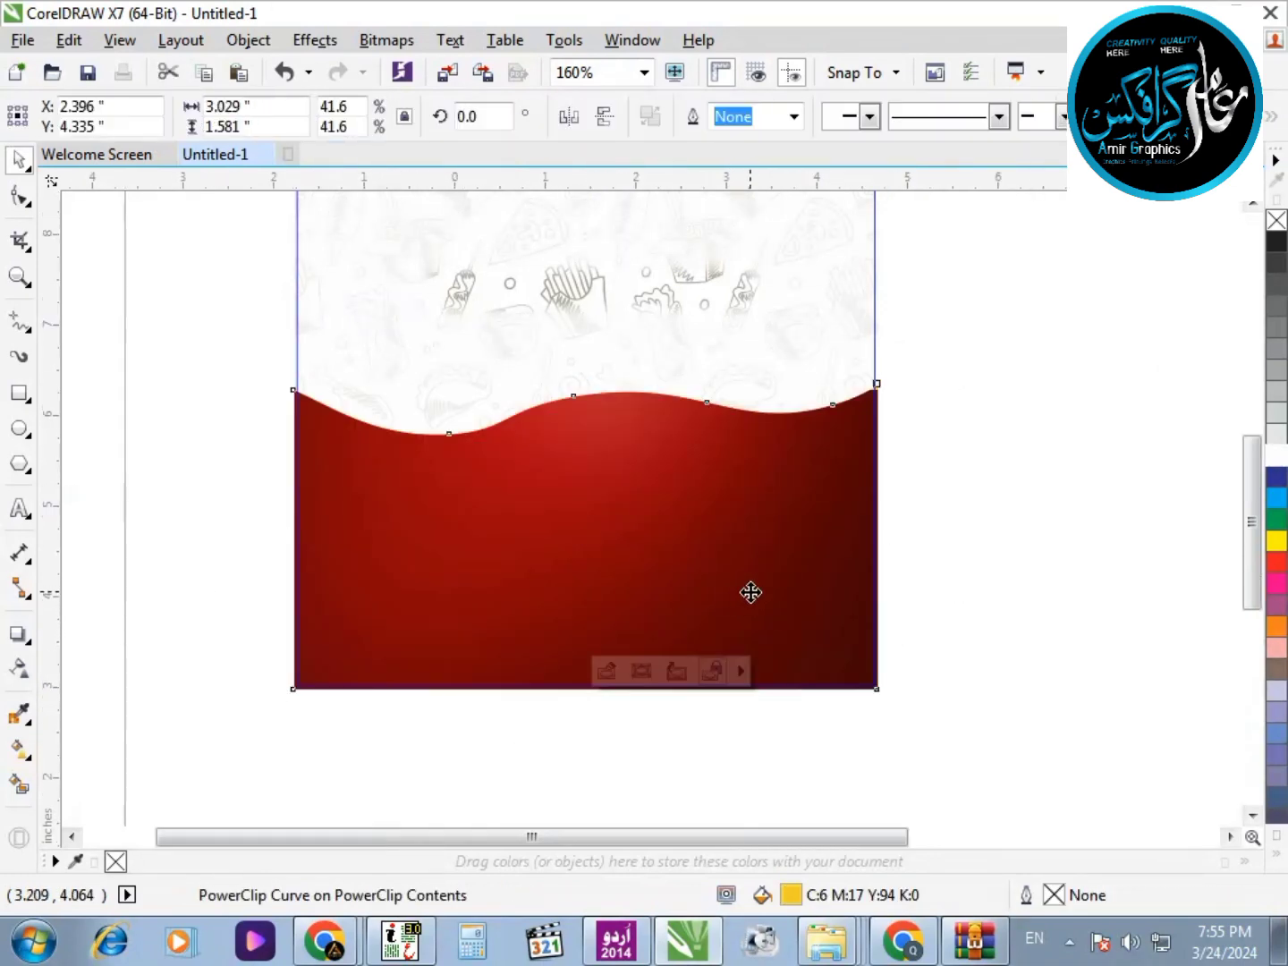
{"action": "key", "text": "F4"}
{"action": "left_click", "coordinate": [179, 430]}
Switch to Chrome and bring the downloaded whole-pizza image into the CorelDRAW artwork's PowerClip contents
{"action": "left_click", "coordinate": [325, 938]}
{"action": "left_click", "coordinate": [300, 849]}
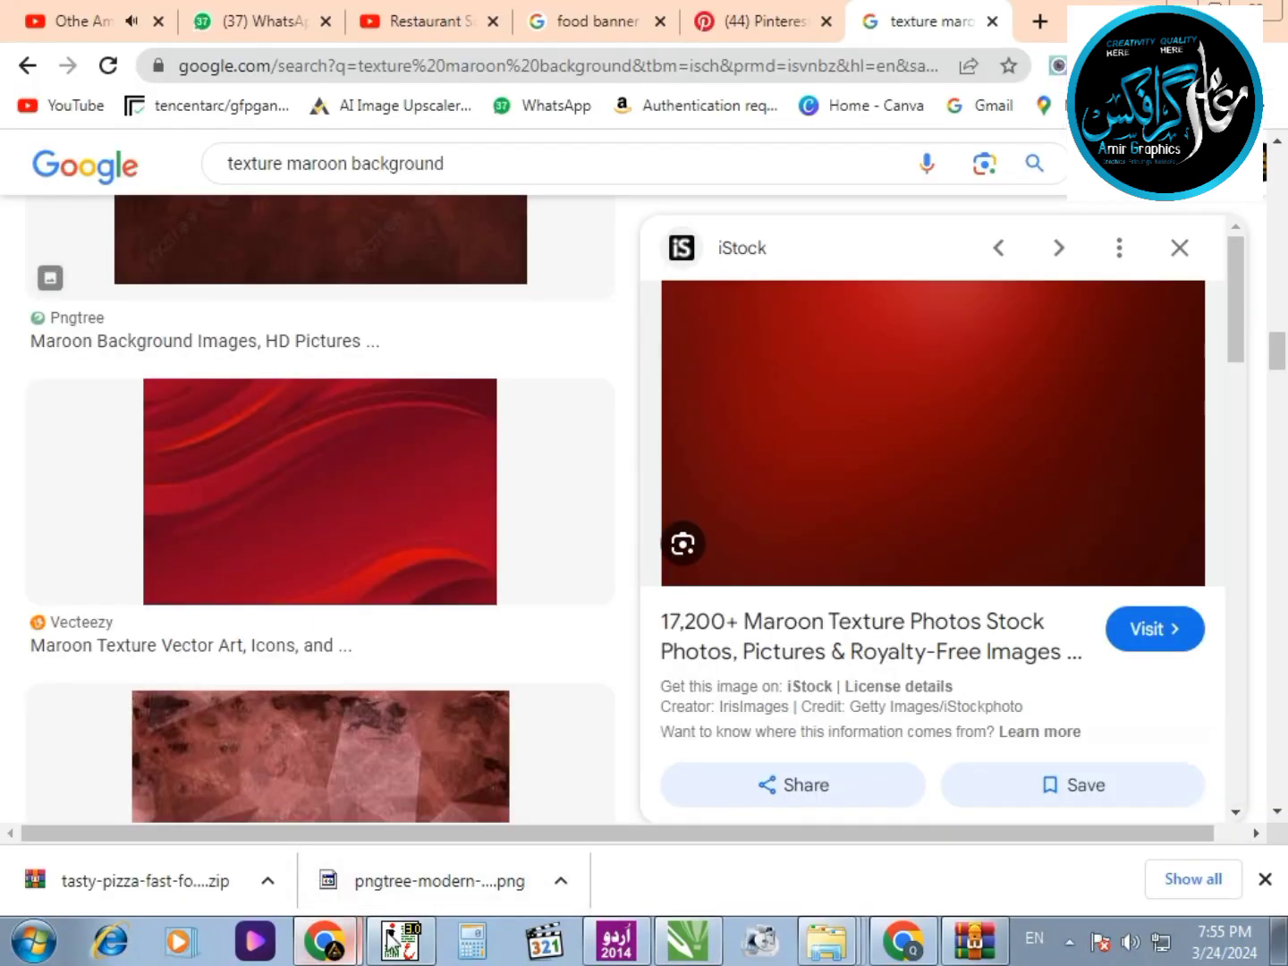
{"action": "left_click_drag", "start_coordinate": [399, 884], "coordinate": [257, 589]}
{"action": "scroll", "coordinate": [581, 520], "scroll_direction": "down", "scroll_amount": 2}
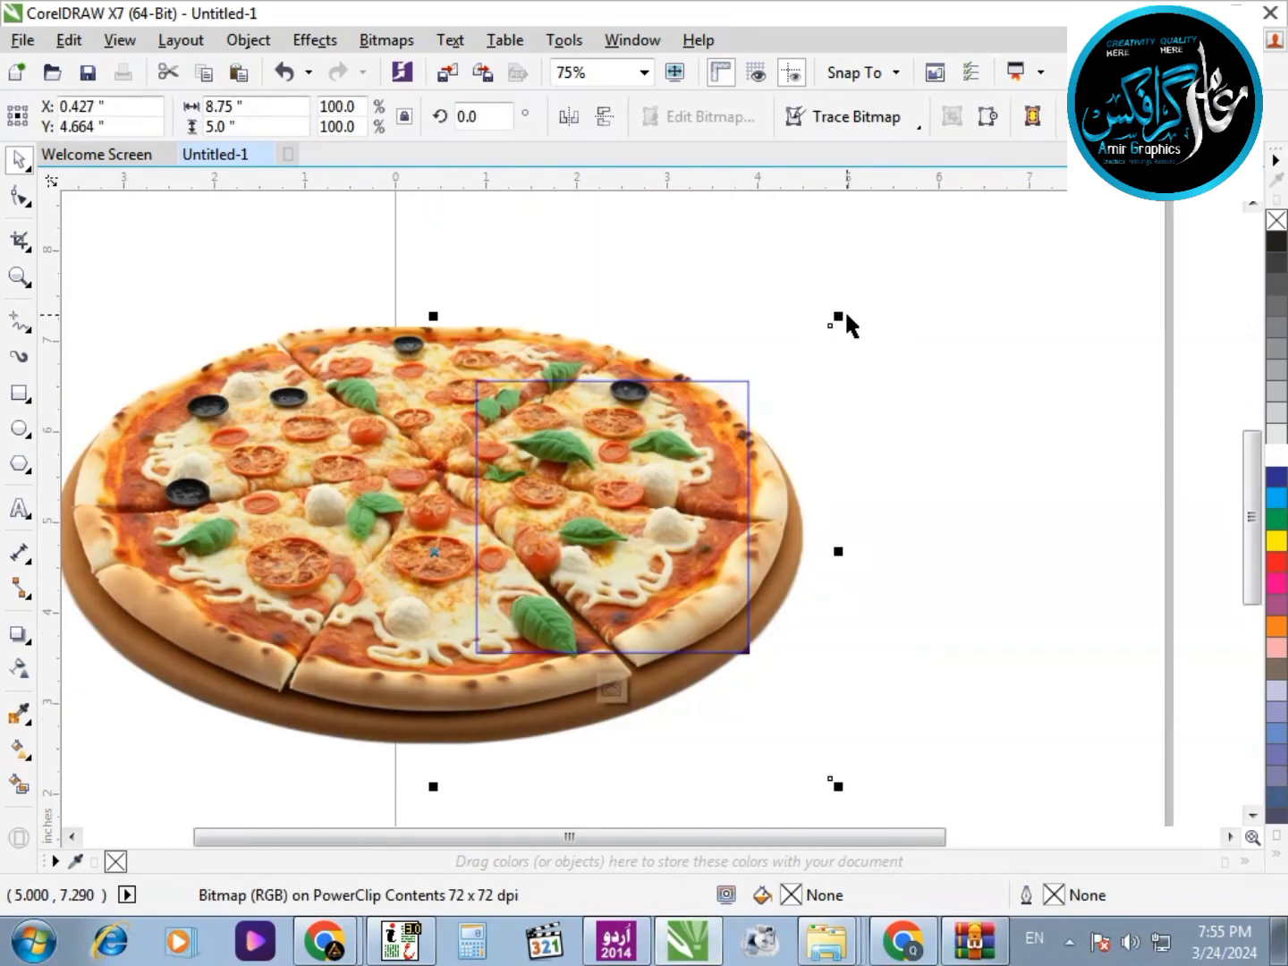
Scale the pizza image down to about 2.139 × 1.222 in and place it over the red wave's upper edge
{"action": "left_click_drag", "start_coordinate": [847, 324], "coordinate": [521, 452]}
{"action": "left_click_drag", "start_coordinate": [511, 546], "coordinate": [618, 535]}
{"action": "left_click_drag", "start_coordinate": [762, 445], "coordinate": [705, 479]}
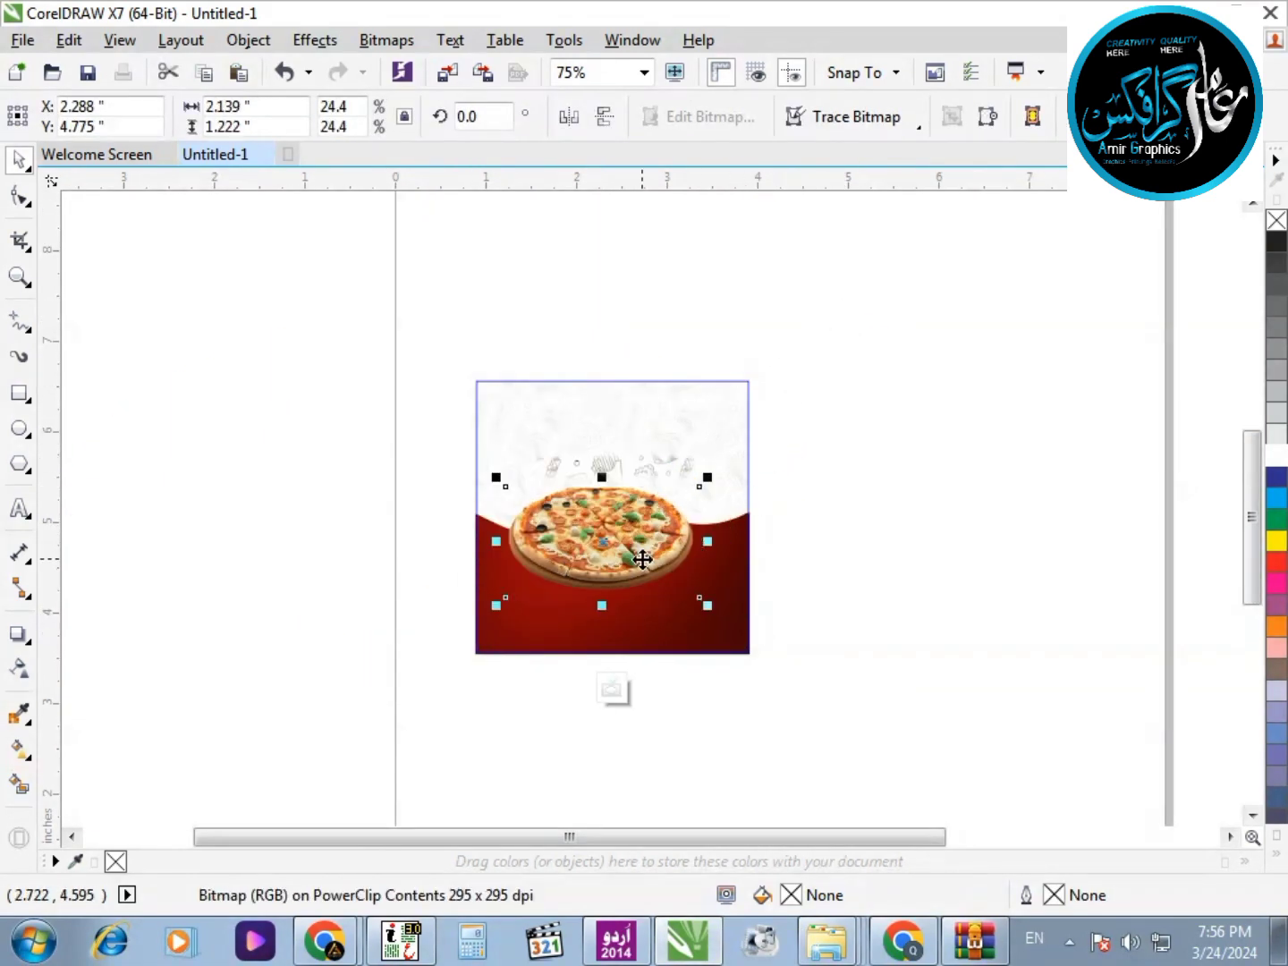
{"action": "left_click_drag", "start_coordinate": [642, 558], "coordinate": [663, 559]}
Cut the pizza image out of the PowerClip contents
{"action": "left_click", "coordinate": [726, 591]}
{"action": "scroll", "coordinate": [824, 591], "scroll_direction": "down", "scroll_amount": 1}
{"action": "scroll", "coordinate": [823, 591], "scroll_direction": "up", "scroll_amount": 1}
{"action": "left_click", "coordinate": [1012, 706]}
{"action": "left_click", "coordinate": [811, 610]}
{"action": "scroll", "coordinate": [900, 695], "scroll_direction": "up", "scroll_amount": 2}
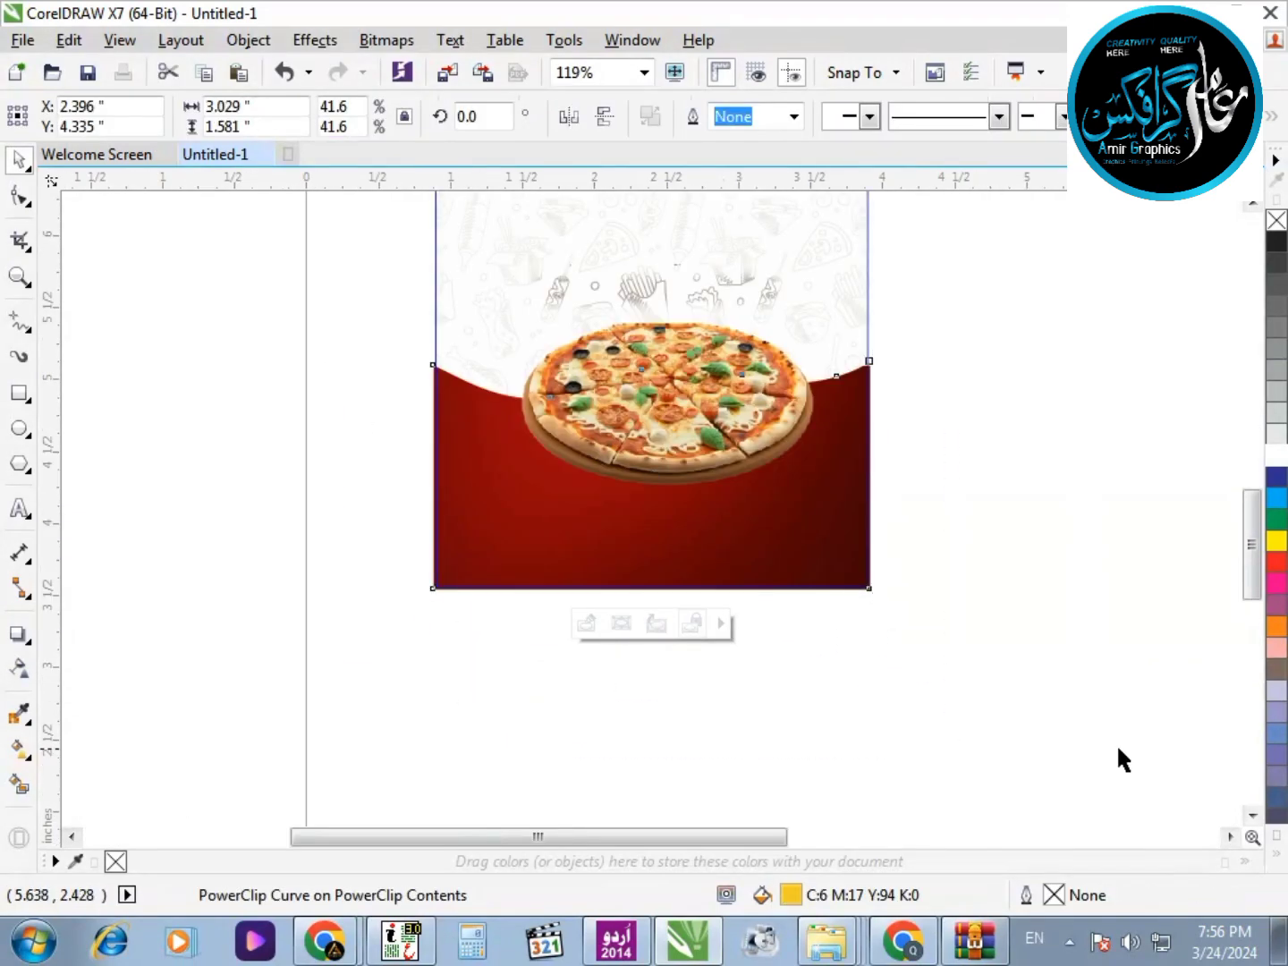
{"action": "left_click", "coordinate": [713, 415]}
{"action": "key", "text": "Delete"}
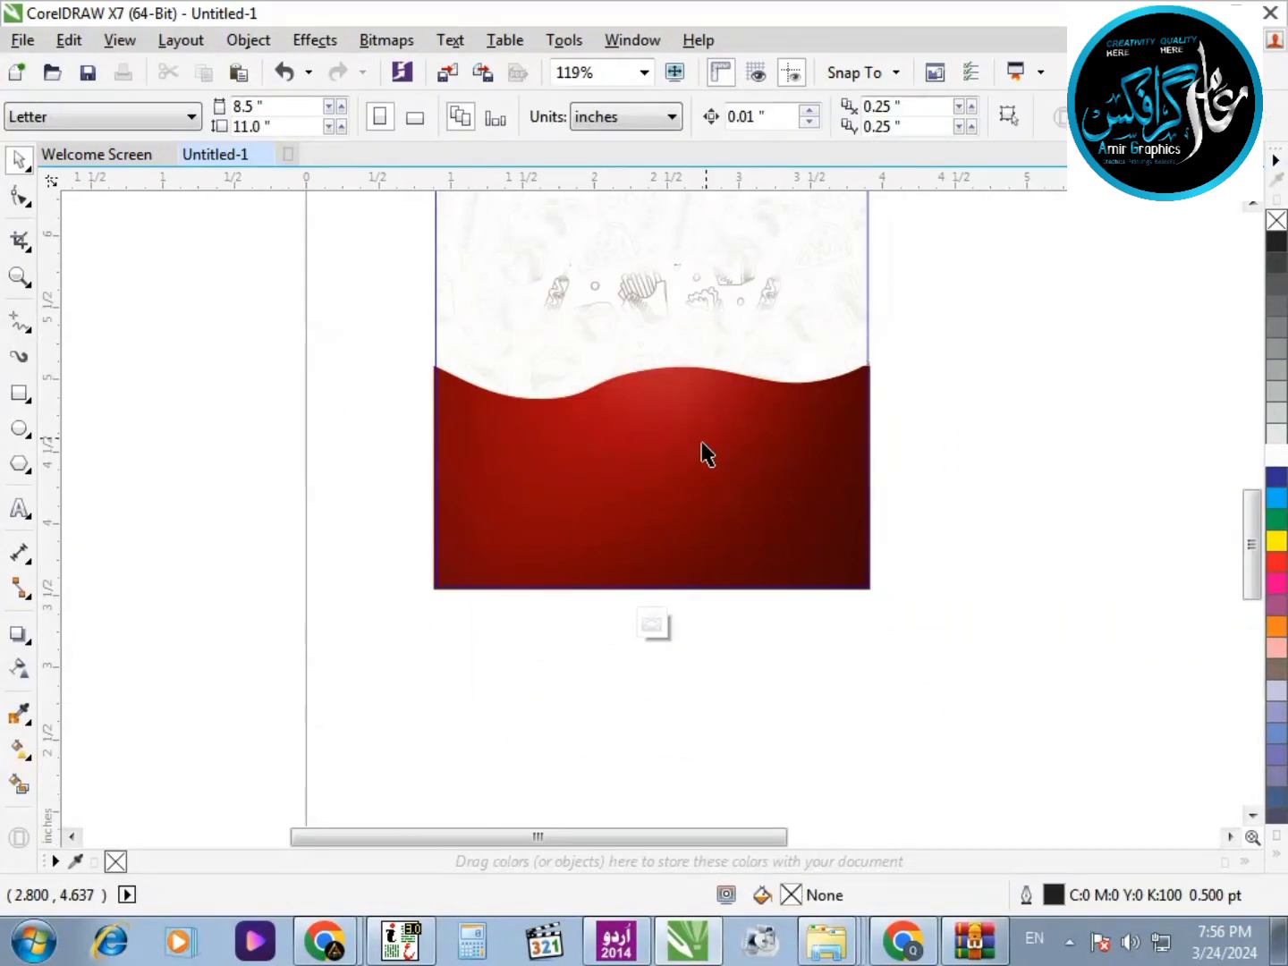
Shift the red wave shape slightly lower so that it extends past the bottom of the clipping frame
{"action": "left_click_drag", "start_coordinate": [717, 472], "coordinate": [719, 508]}
{"action": "left_click", "coordinate": [922, 525]}
{"action": "scroll", "coordinate": [922, 524], "scroll_direction": "down", "scroll_amount": 2}
{"action": "scroll", "coordinate": [662, 330], "scroll_direction": "up", "scroll_amount": 3}
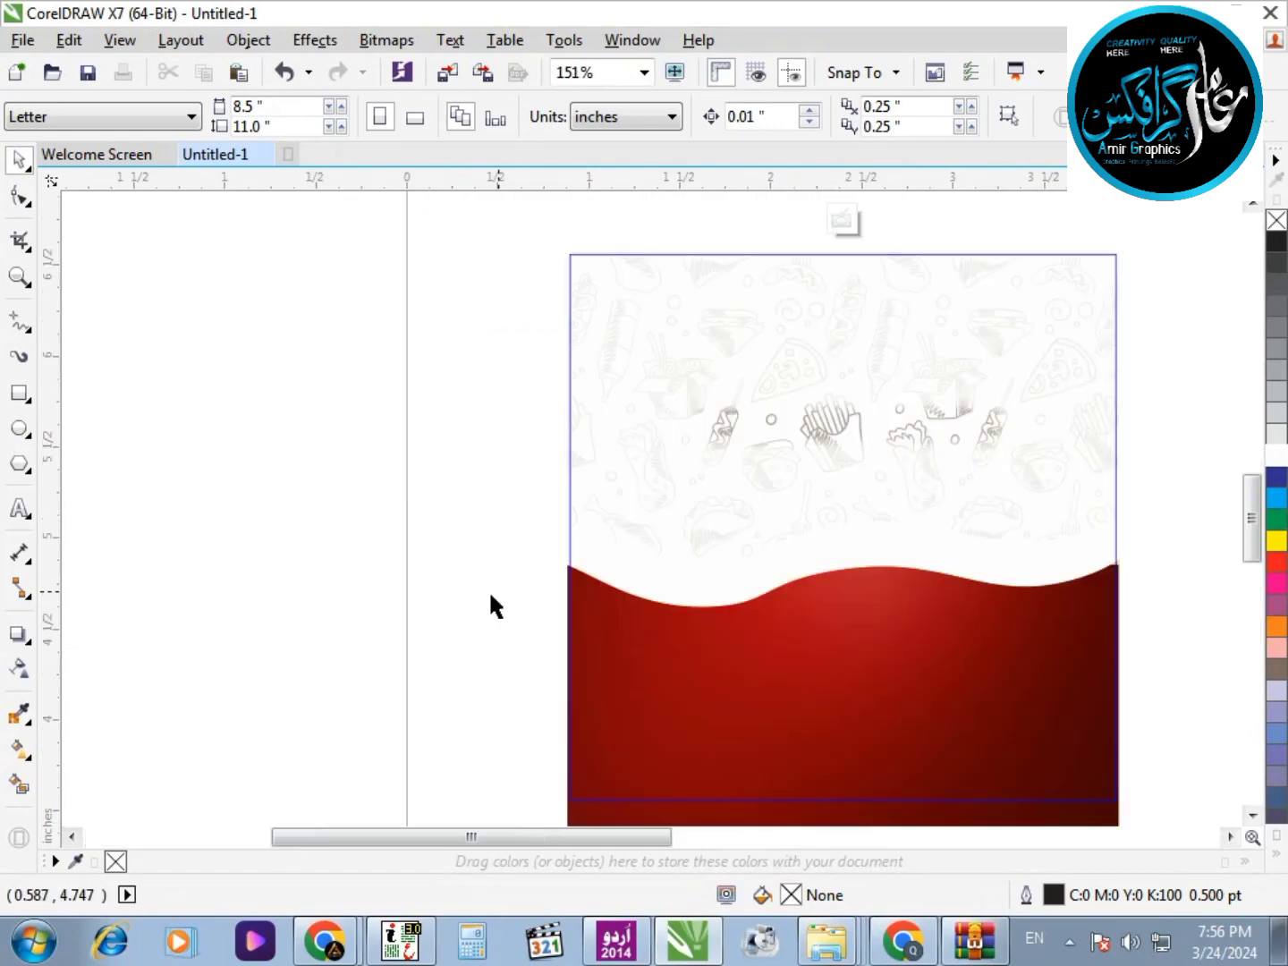
Move the whole food doodle pattern lower, enlarge it to about 3.754 × 2.082 in, and finish editing the PowerClip
{"action": "left_click_drag", "start_coordinate": [490, 597], "coordinate": [1203, 261]}
{"action": "left_click_drag", "start_coordinate": [1030, 605], "coordinate": [1067, 623]}
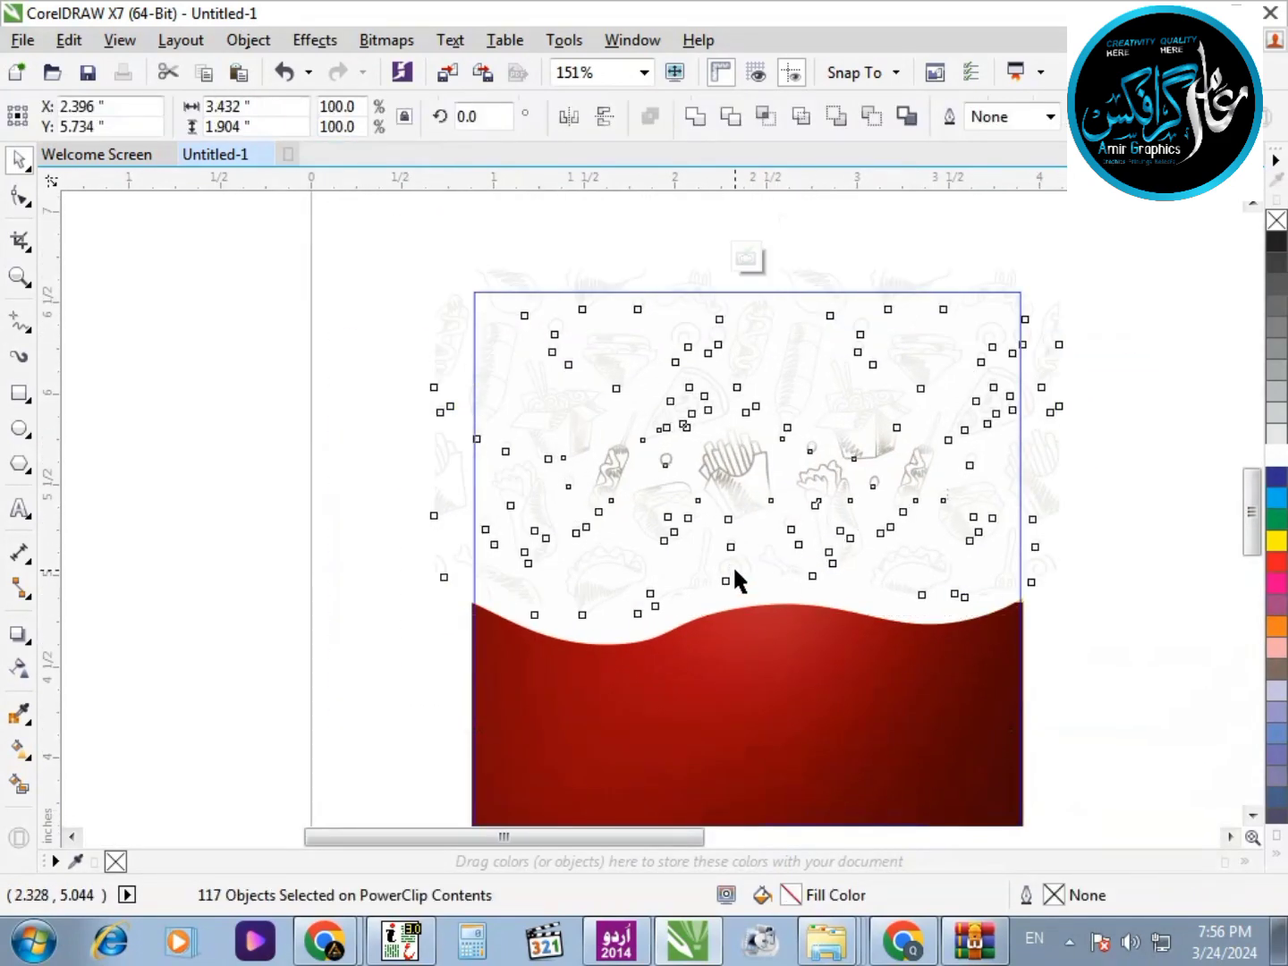
{"action": "left_click_drag", "start_coordinate": [736, 580], "coordinate": [737, 619]}
{"action": "left_click_drag", "start_coordinate": [1064, 299], "coordinate": [1096, 282]}
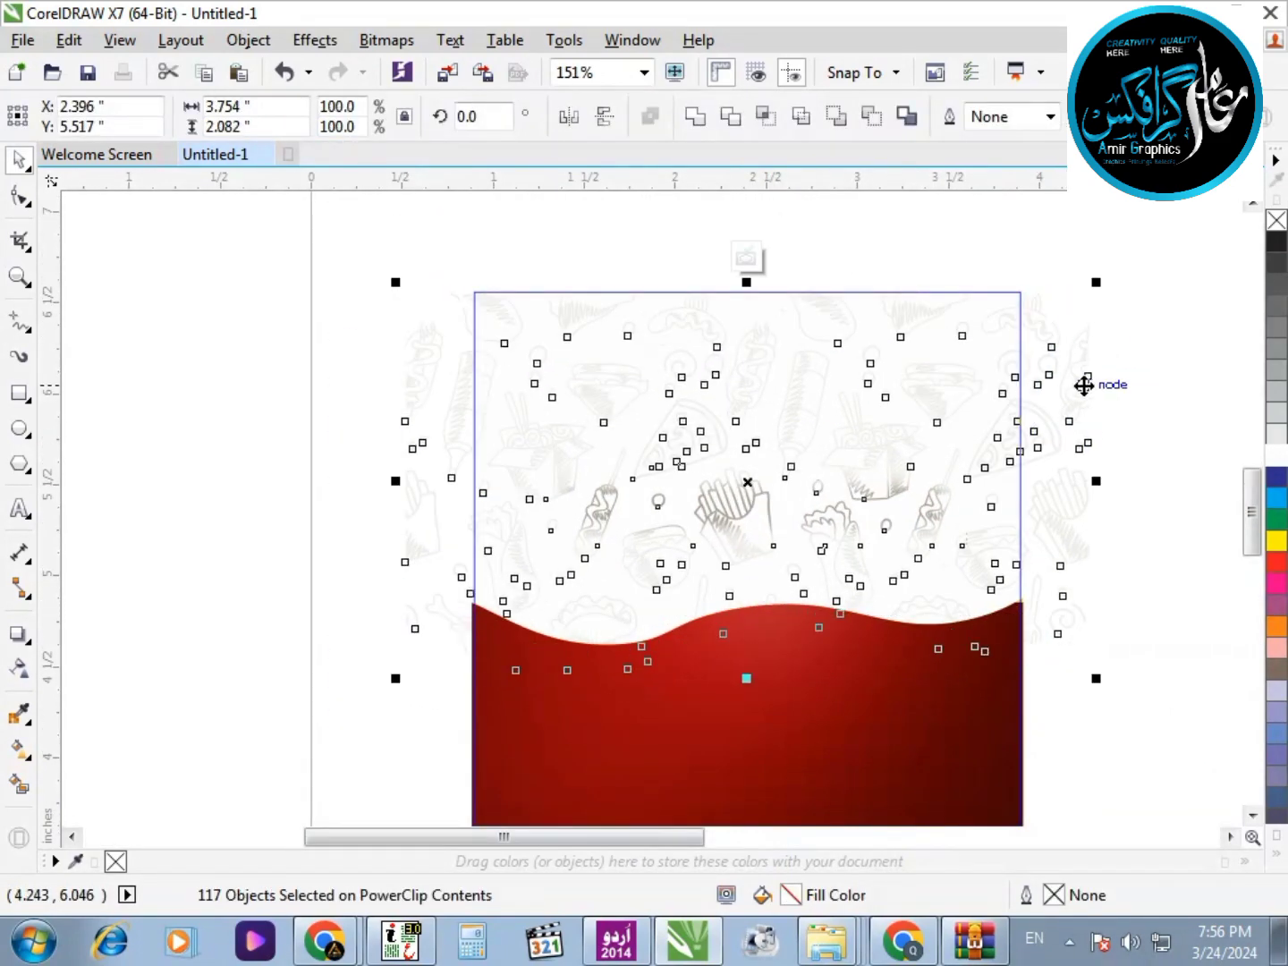
{"action": "left_click", "coordinate": [1084, 384]}
{"action": "left_click", "coordinate": [753, 257]}
{"action": "left_click", "coordinate": [929, 248]}
Paste the cut pizza image onto the page above the clipped square background
{"action": "scroll", "coordinate": [898, 352], "scroll_direction": "down", "scroll_amount": 1}
{"action": "key", "text": "F2"}
{"action": "left_click_drag", "start_coordinate": [627, 316], "coordinate": [1043, 755]}
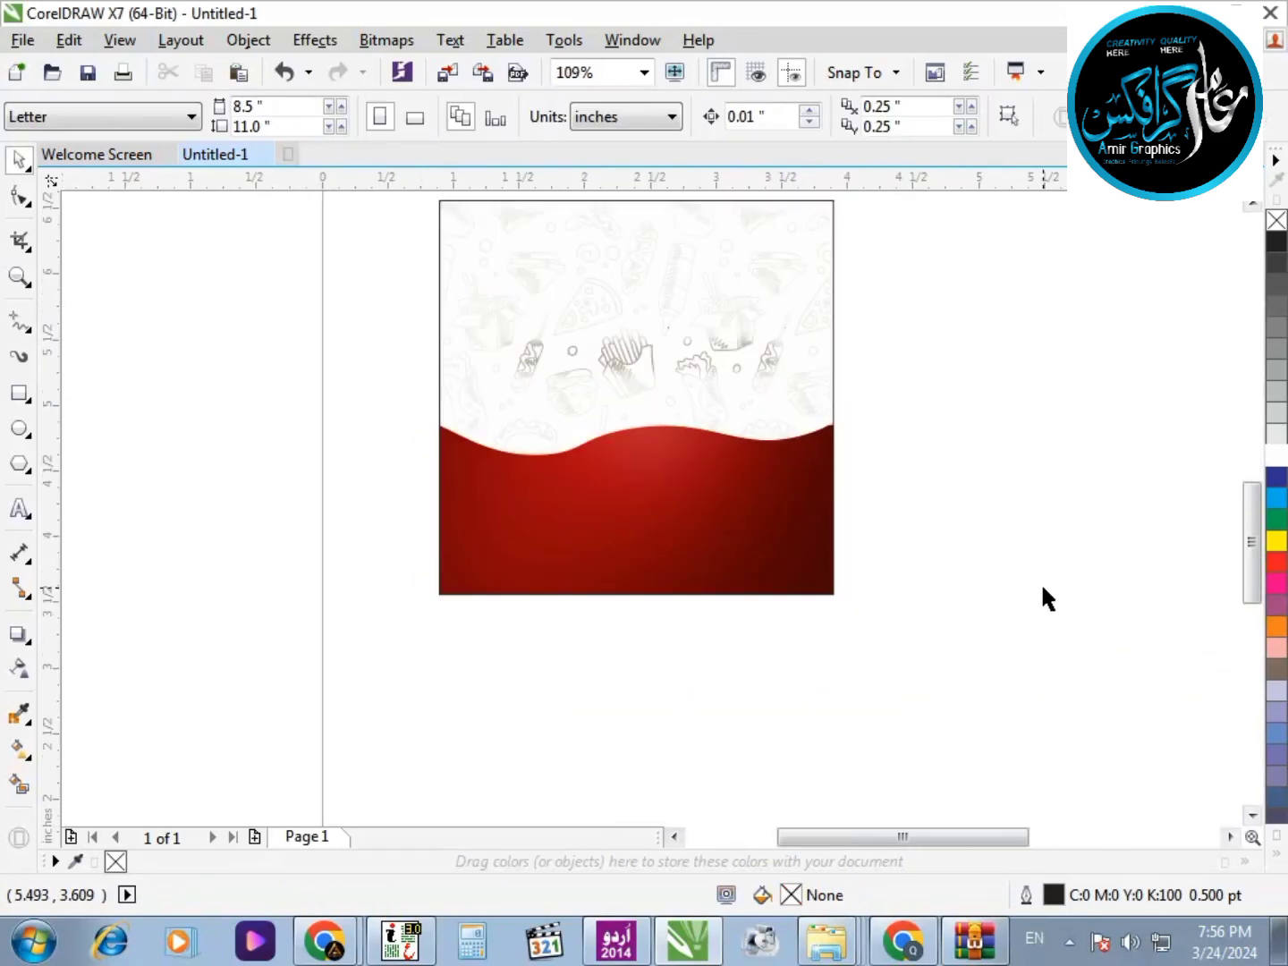
{"action": "key", "text": "ctrl+v"}
{"action": "left_click", "coordinate": [287, 439]}
{"action": "key", "text": "F2"}
{"action": "left_click_drag", "start_coordinate": [163, 257], "coordinate": [1011, 587]}
Lower the pizza slightly and align its centre horizontally with the square background
{"action": "mouse_move", "coordinate": [774, 519]}
{"action": "left_mouse_down"}
{"action": "mouse_move", "coordinate": [754, 536]}
{"action": "mouse_move", "coordinate": [770, 547]}
{"action": "left_mouse_up"}
{"action": "left_click", "coordinate": [929, 695], "text": "shift"}
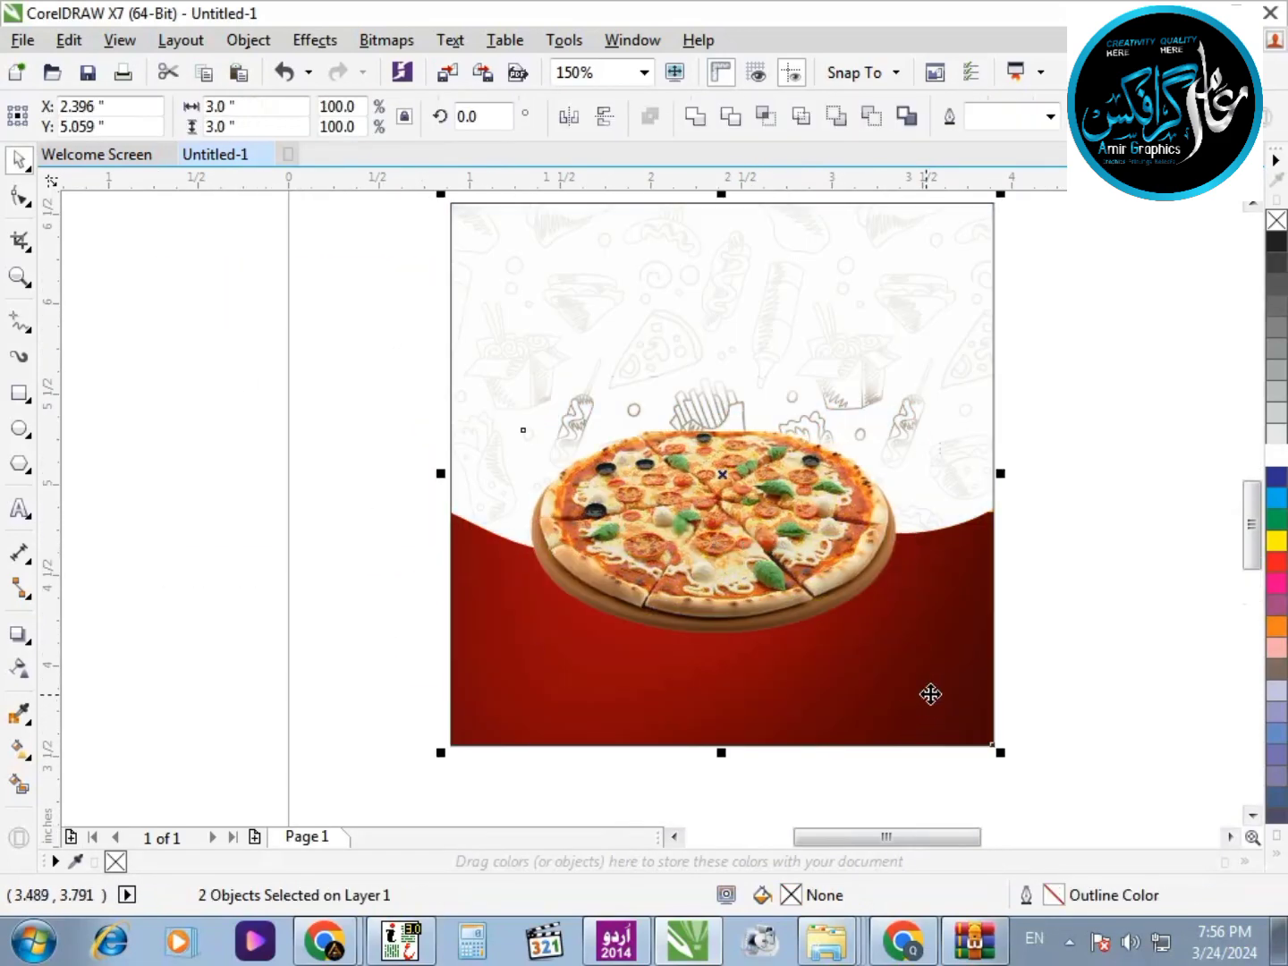
{"action": "key", "text": "c"}
{"action": "left_click", "coordinate": [1069, 612]}
{"action": "scroll", "coordinate": [1069, 611], "scroll_direction": "down", "scroll_amount": 1}
{"action": "key", "text": "F2"}
{"action": "left_click_drag", "start_coordinate": [631, 303], "coordinate": [1075, 735]}
{"action": "key", "text": "F4"}
Inside the square's PowerClip, apply a uniform transparency of 75 to the entire food doodle pattern, and finish editing
{"action": "double_click", "coordinate": [680, 330]}
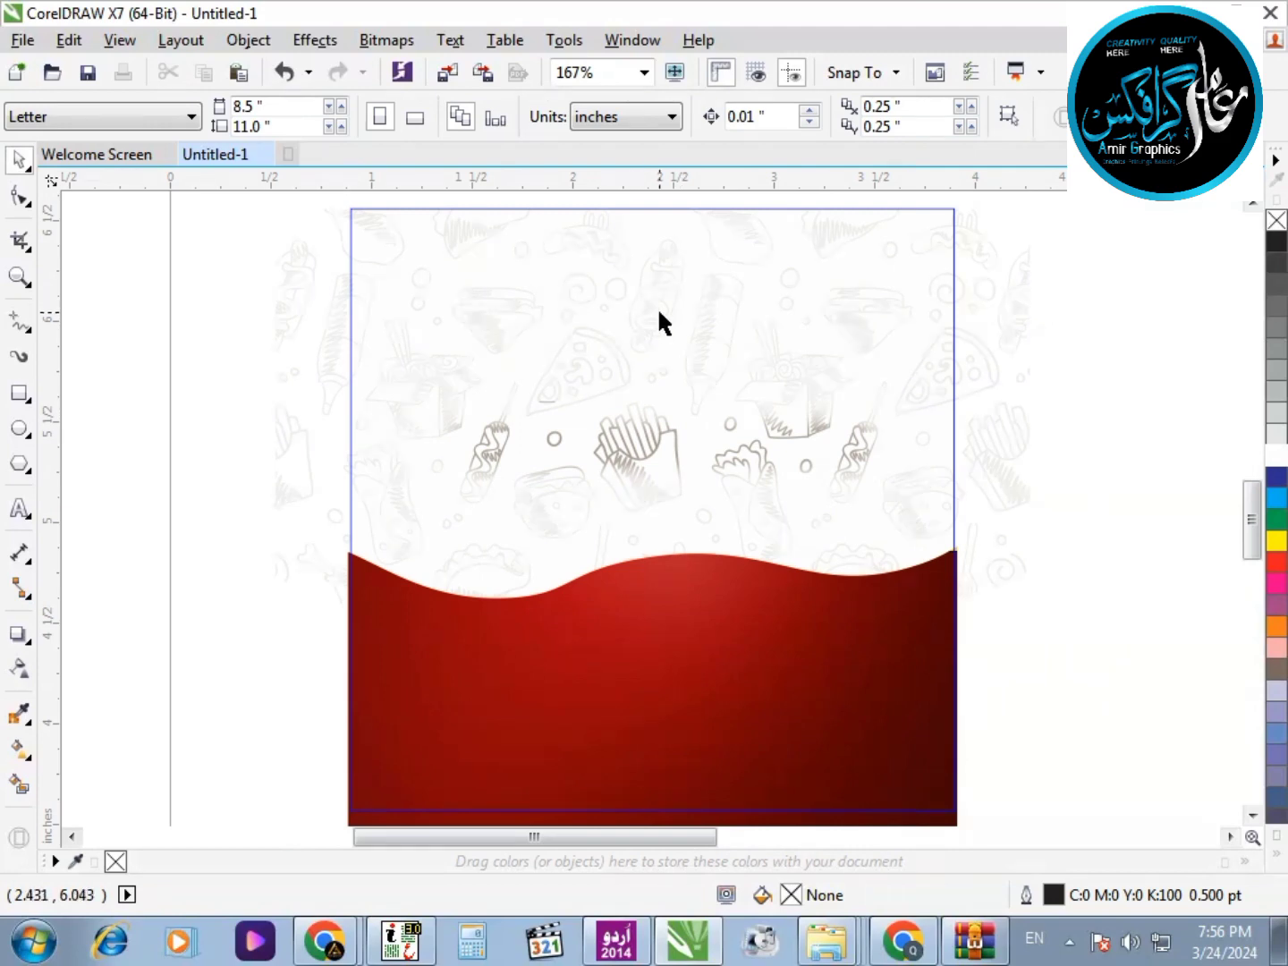
{"action": "scroll", "coordinate": [452, 251], "scroll_direction": "down", "scroll_amount": 2}
{"action": "scroll", "coordinate": [697, 446], "scroll_direction": "up", "scroll_amount": 2}
{"action": "left_click", "coordinate": [696, 447]}
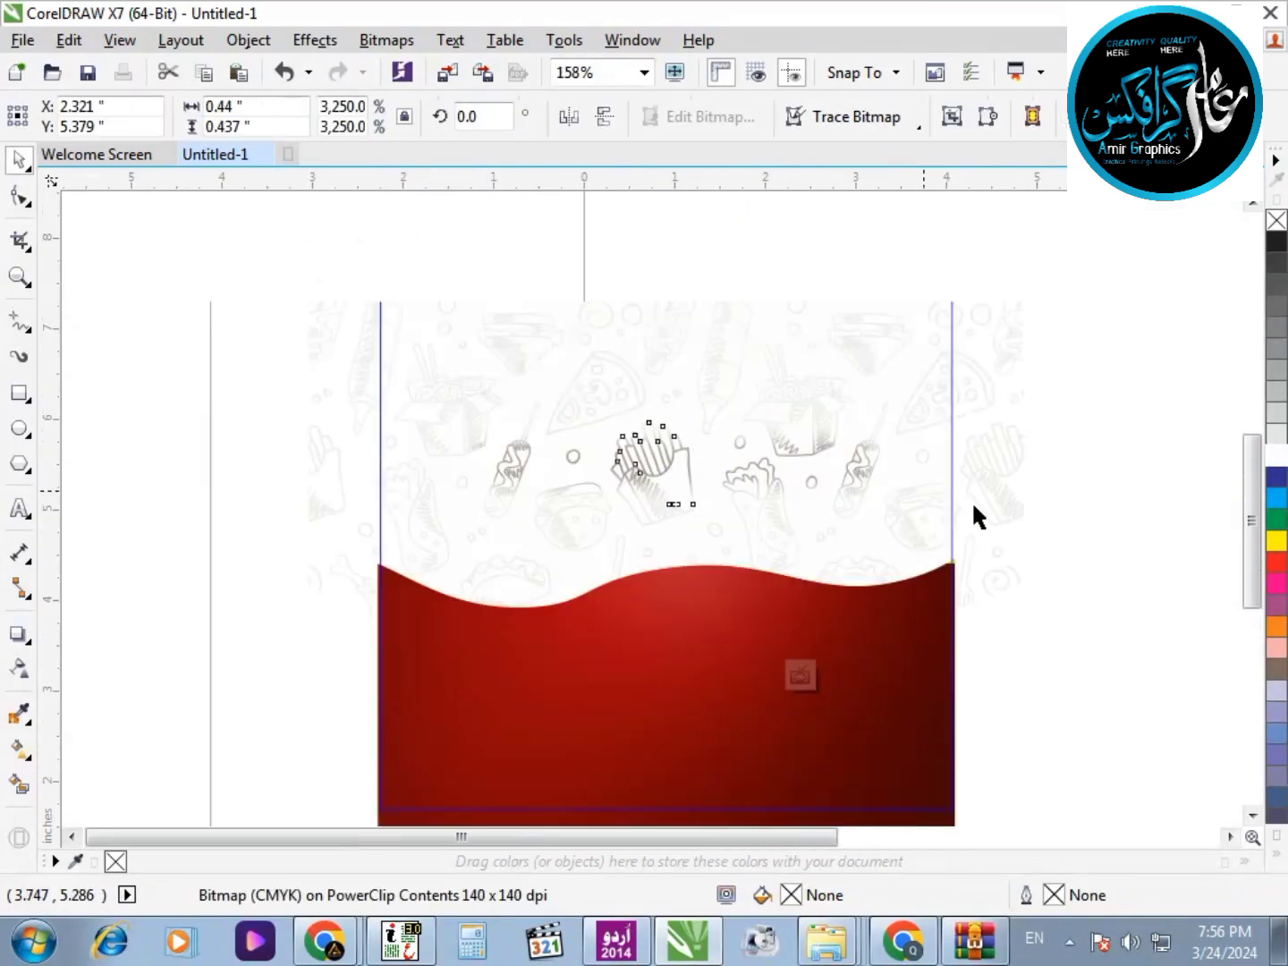
{"action": "scroll", "coordinate": [971, 512], "scroll_direction": "down", "scroll_amount": 2}
{"action": "left_click_drag", "start_coordinate": [1052, 268], "coordinate": [487, 616]}
{"action": "scroll", "coordinate": [1145, 585], "scroll_direction": "up", "scroll_amount": 1}
{"action": "left_click", "coordinate": [22, 672]}
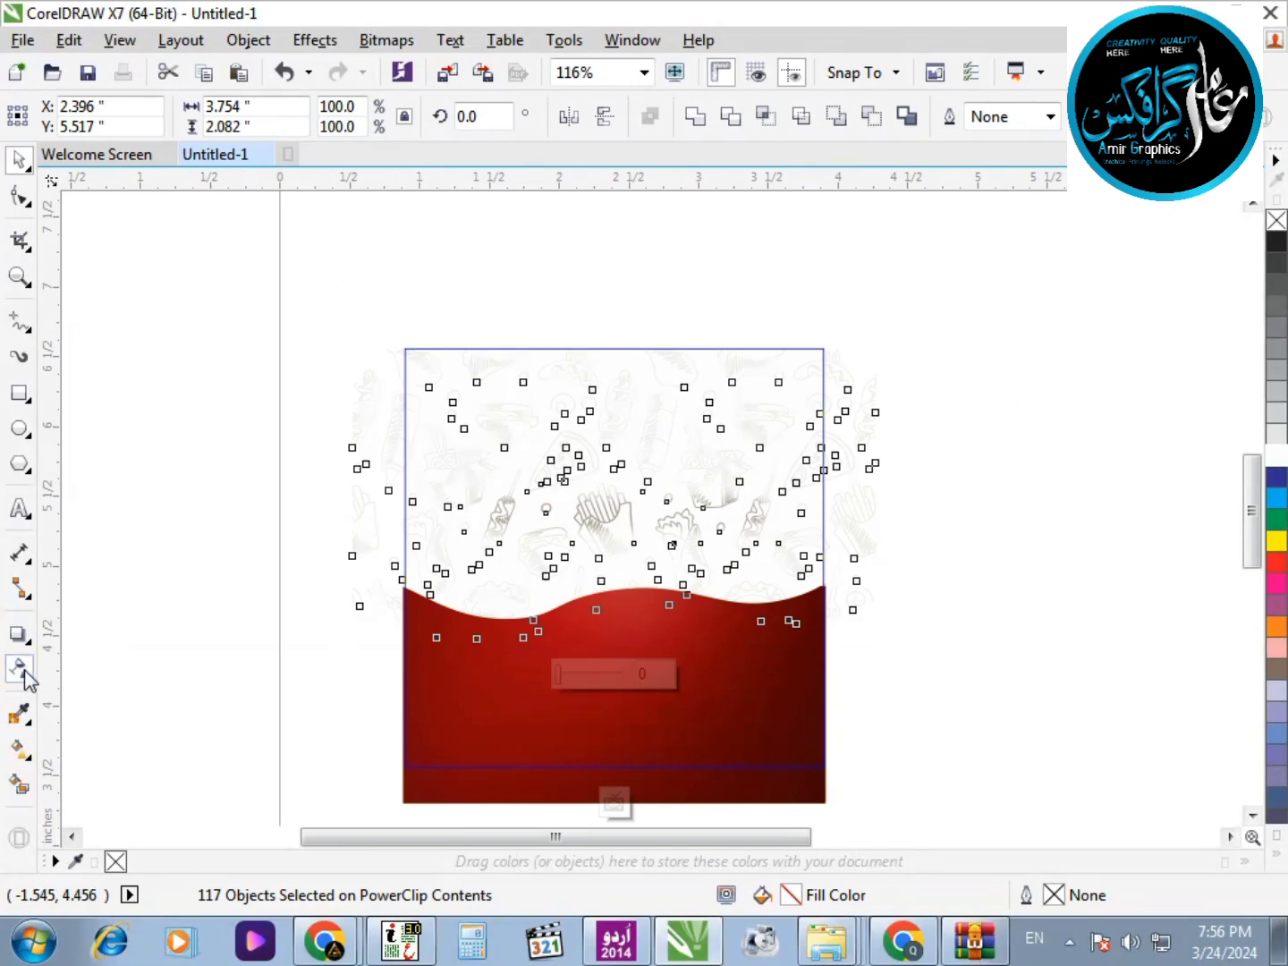
{"action": "left_click_drag", "start_coordinate": [594, 674], "coordinate": [608, 673]}
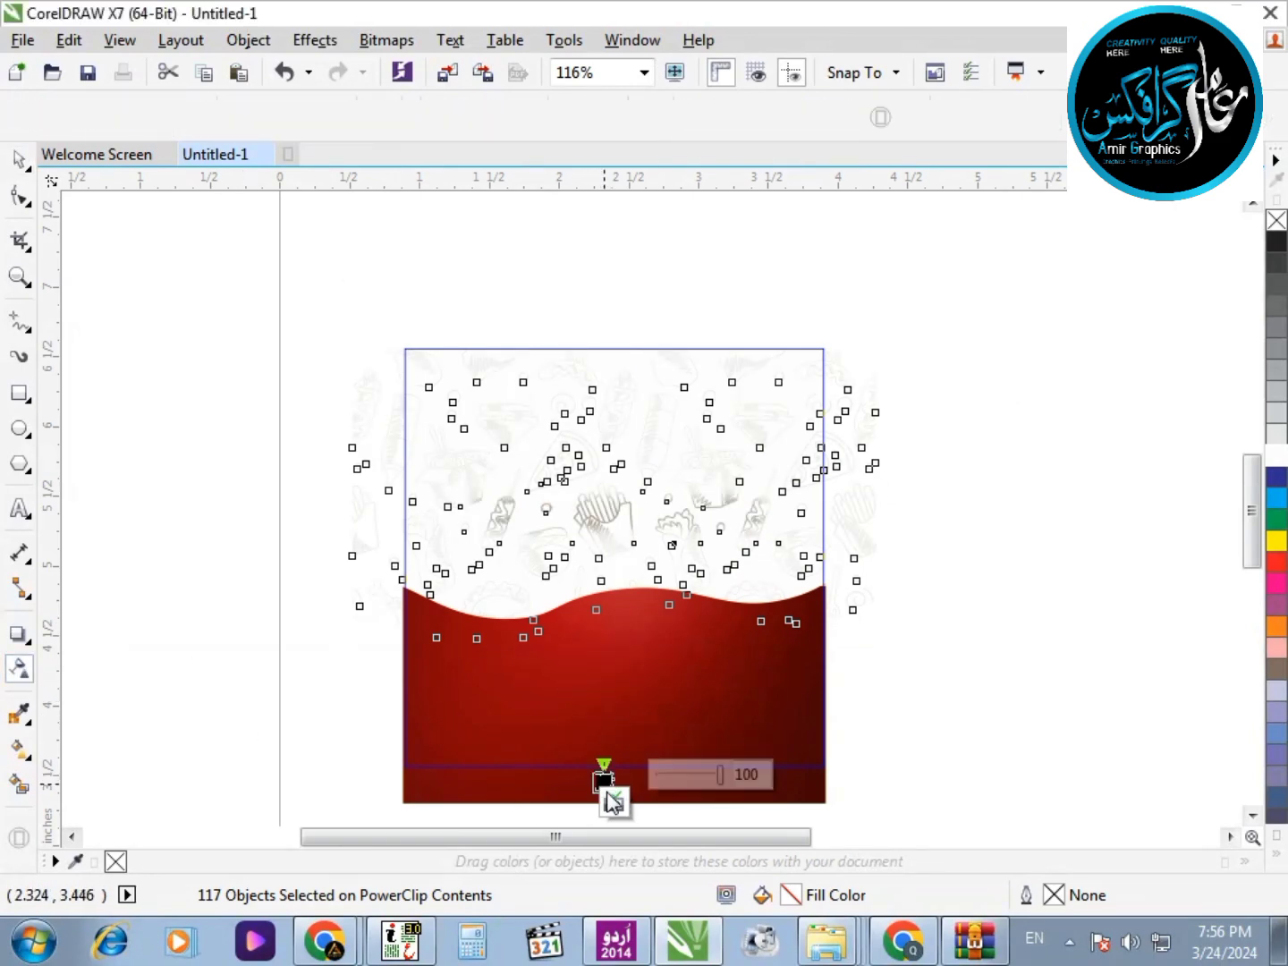
{"action": "left_click", "coordinate": [613, 801]}
{"action": "key", "text": "ctrl+z"}
{"action": "left_click", "coordinate": [447, 522]}
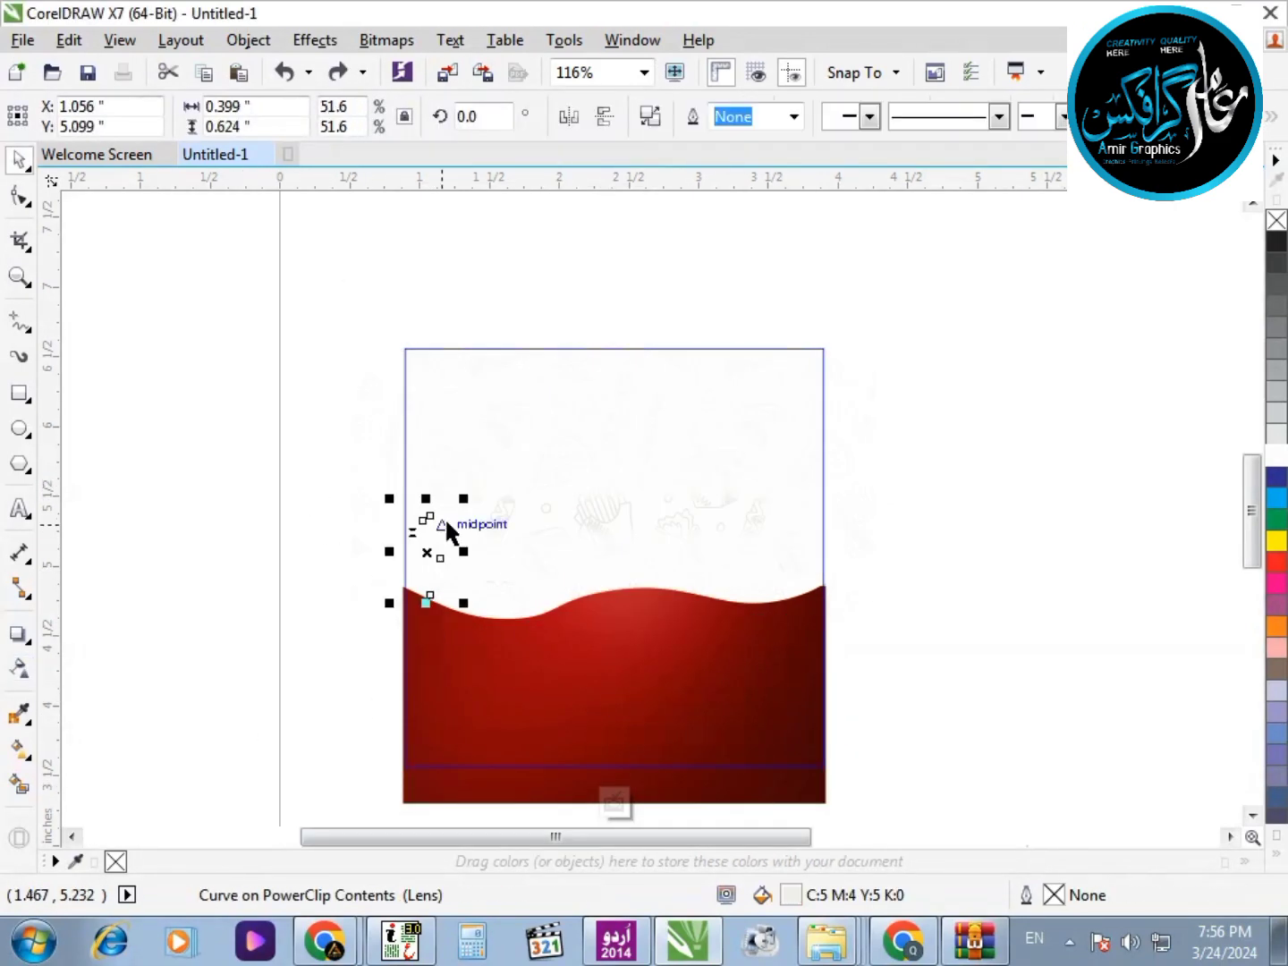
{"action": "left_click", "coordinate": [614, 800]}
{"action": "left_click", "coordinate": [932, 665]}
Reopen the PowerClip contents, slightly reduce the transparency of the upper food doodles, and finish editing
{"action": "scroll", "coordinate": [811, 539], "scroll_direction": "up", "scroll_amount": 1}
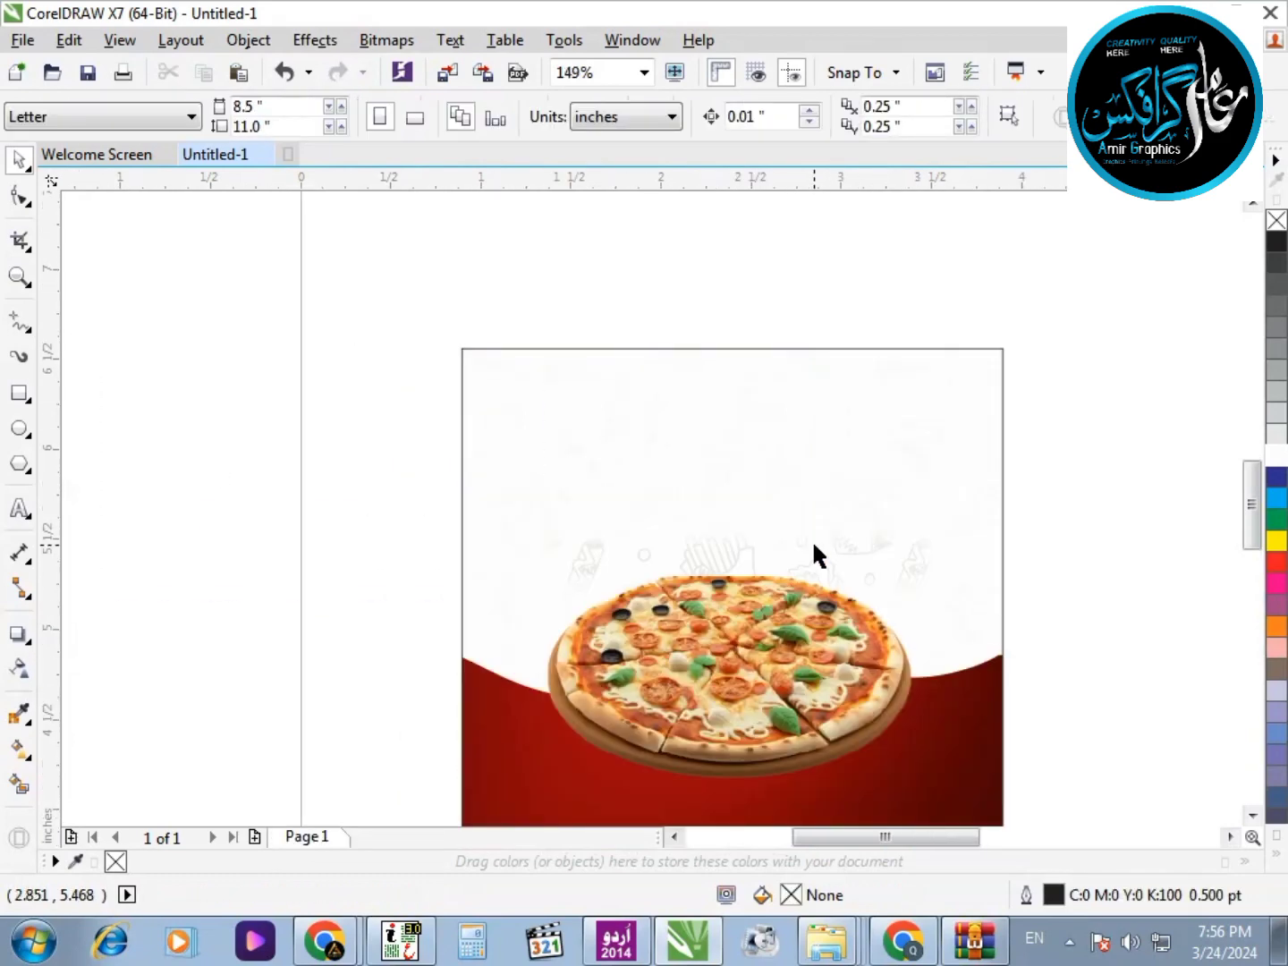
{"action": "left_click", "coordinate": [671, 420]}
{"action": "key", "text": "F2"}
{"action": "key", "text": "F3"}
{"action": "key", "text": "F2"}
{"action": "left_click_drag", "start_coordinate": [325, 358], "coordinate": [904, 542]}
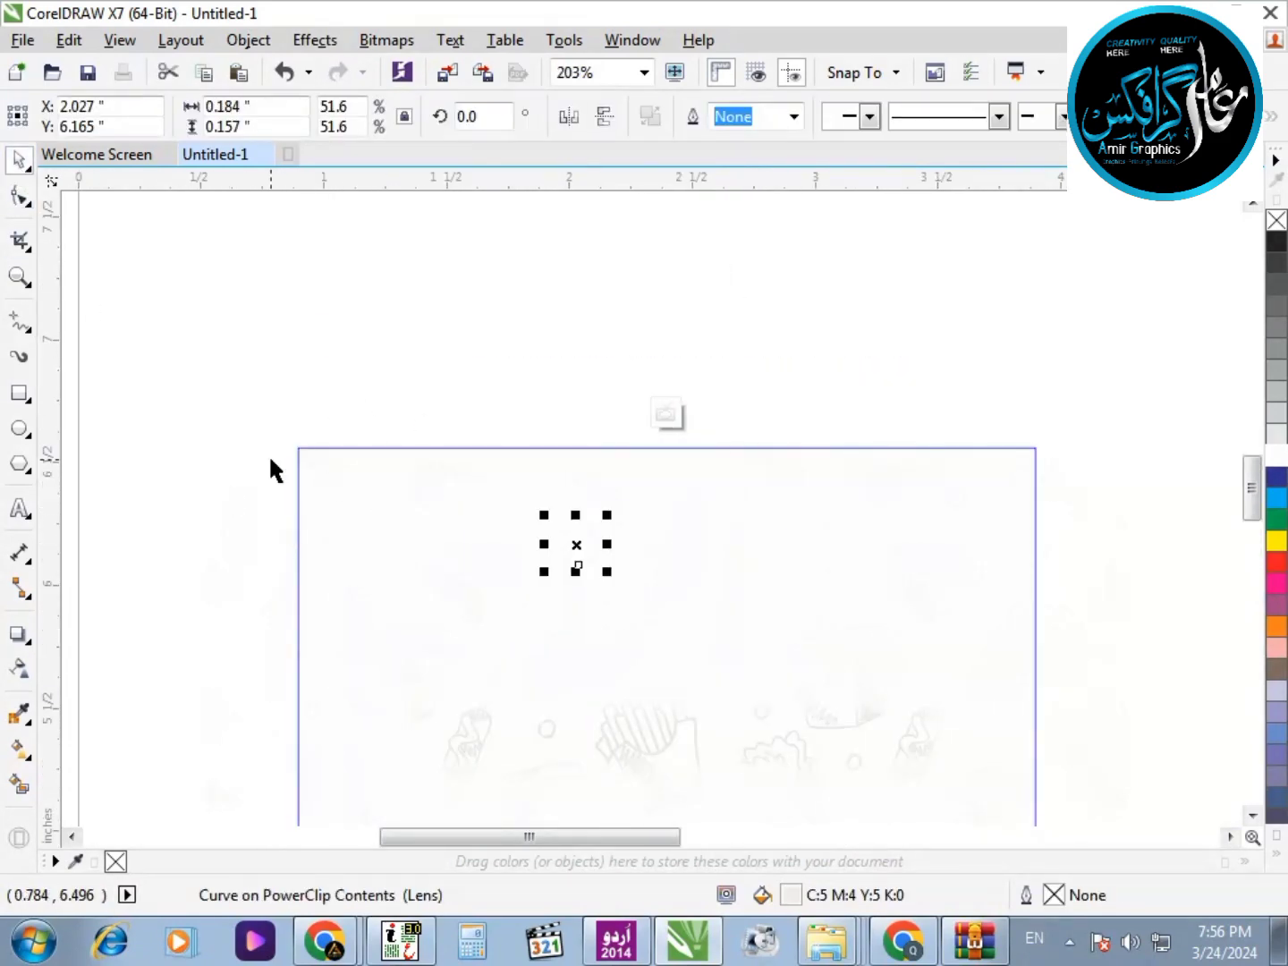
{"action": "mouse_move", "coordinate": [245, 393]}
{"action": "left_mouse_down"}
{"action": "mouse_move", "coordinate": [1242, 699]}
{"action": "mouse_move", "coordinate": [1165, 707]}
{"action": "left_mouse_up"}
{"action": "left_click", "coordinate": [19, 669]}
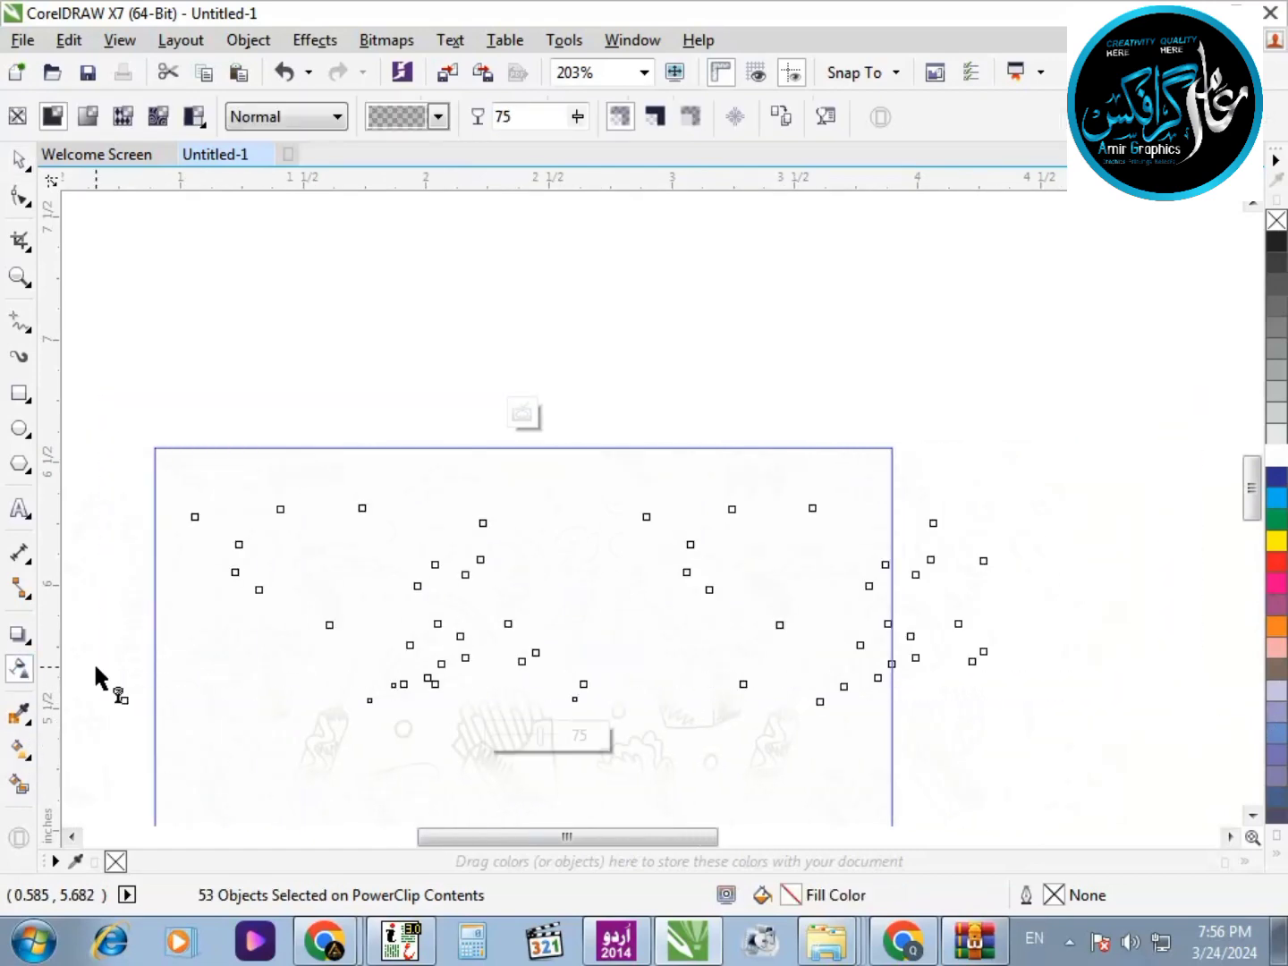
{"action": "left_click_drag", "start_coordinate": [536, 738], "coordinate": [521, 738]}
{"action": "left_click", "coordinate": [523, 414]}
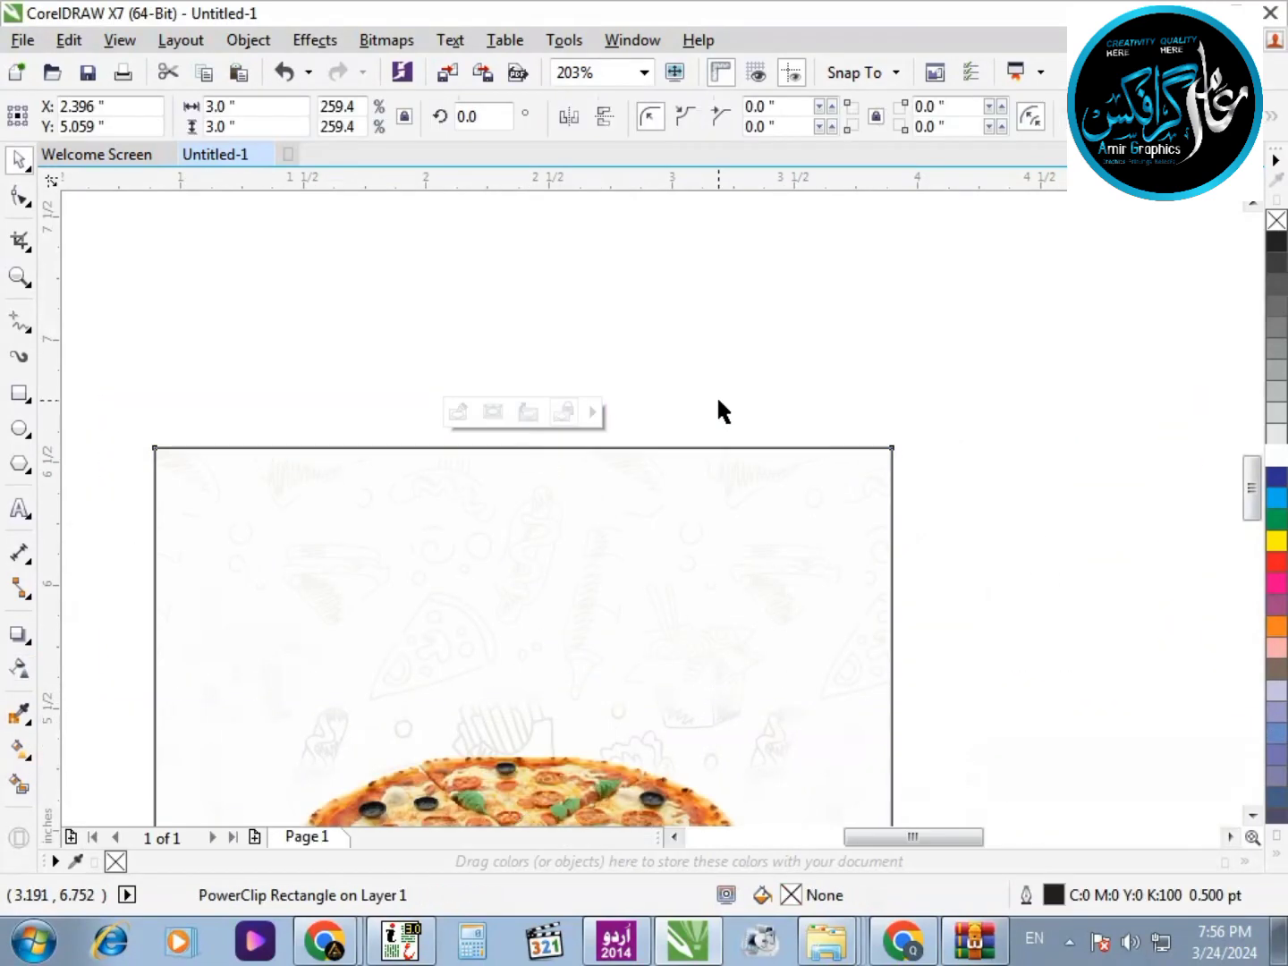
{"action": "left_click", "coordinate": [717, 395]}
Nudge the whole pizza down slightly on the square, keeping it horizontally centred
{"action": "key", "text": "F3"}
{"action": "key", "text": "F2"}
{"action": "key", "text": "F4"}
{"action": "left_click", "coordinate": [621, 608]}
{"action": "scroll", "coordinate": [756, 647], "scroll_direction": "up", "scroll_amount": 1}
{"action": "key", "text": "Down"}
{"action": "key", "text": "Down"}
{"action": "key", "text": "Down"}
{"action": "key", "text": "Down"}
{"action": "key", "text": "Down"}
{"action": "key", "text": "Down"}
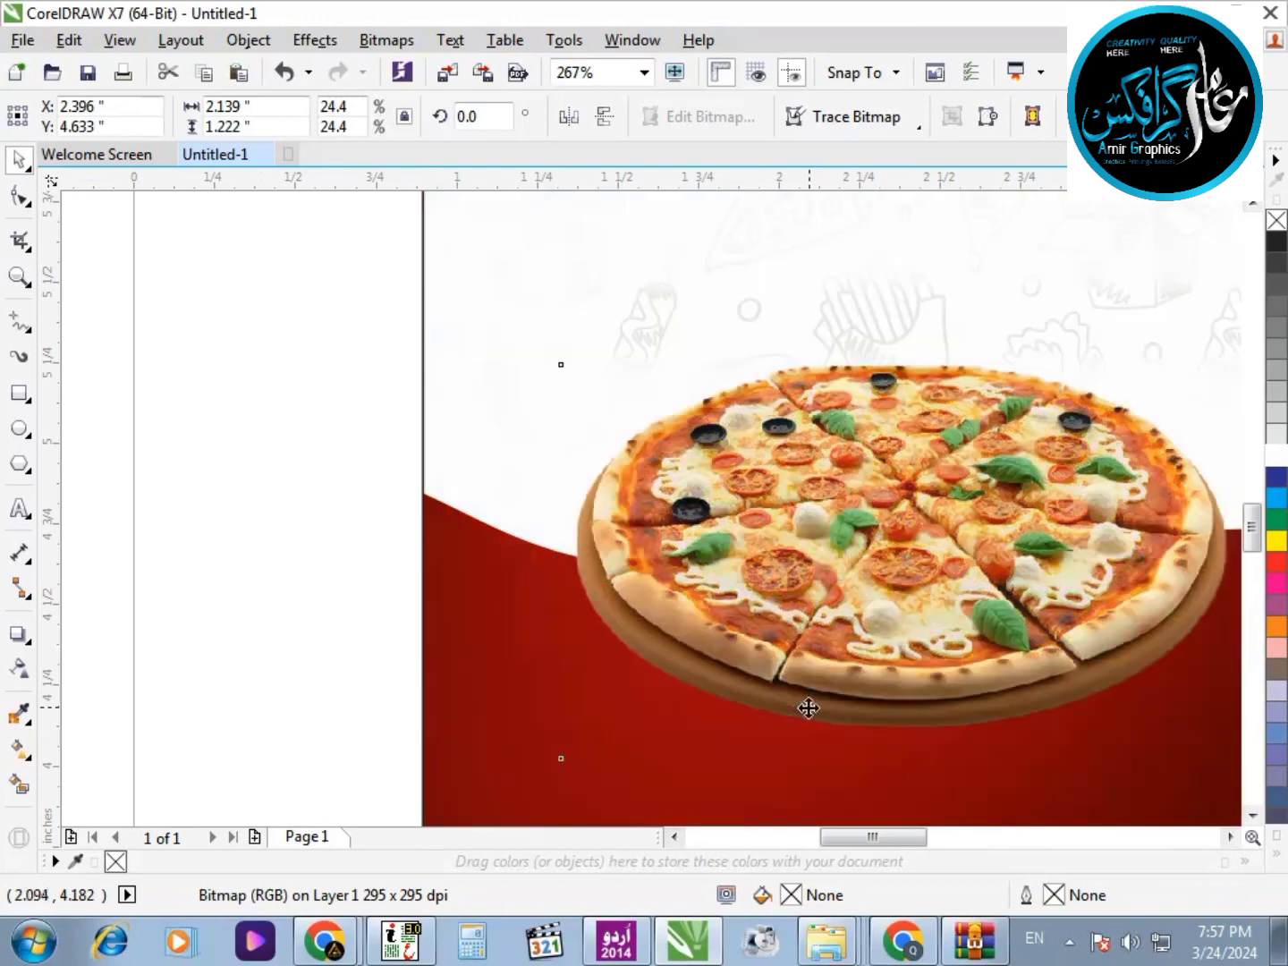
{"action": "key", "text": "Left"}
{"action": "key", "text": "Left"}
{"action": "key", "text": "Left"}
{"action": "key", "text": "Left"}
Add a drop shadow around the whole pizza with opacity 88 and feathering 15
{"action": "scroll", "coordinate": [809, 729], "scroll_direction": "down", "scroll_amount": 2}
{"action": "scroll", "coordinate": [902, 680], "scroll_direction": "up", "scroll_amount": 1}
{"action": "left_click", "coordinate": [847, 727]}
{"action": "left_click", "coordinate": [544, 529]}
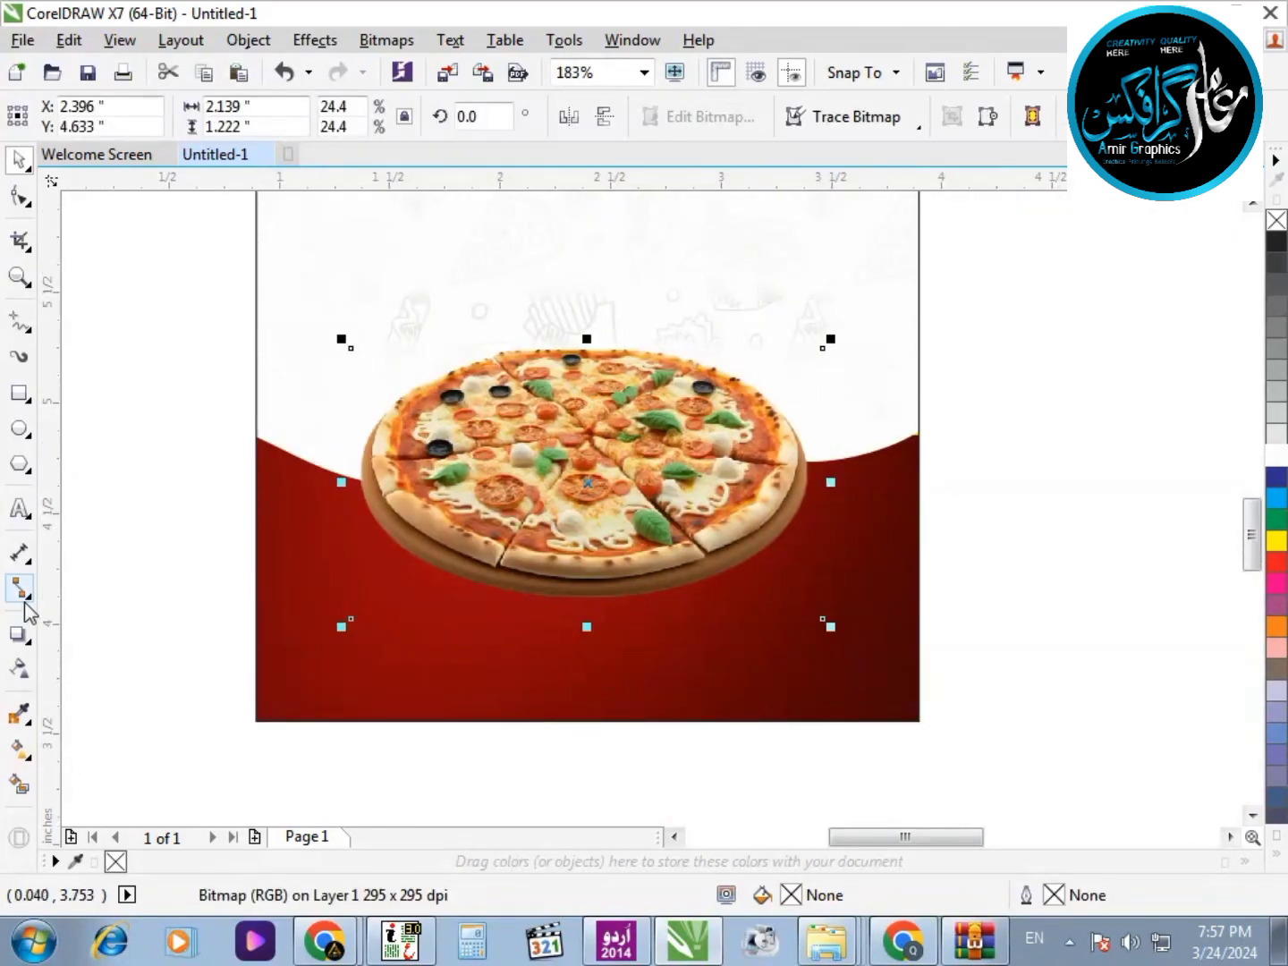
{"action": "left_click", "coordinate": [20, 633]}
{"action": "left_click_drag", "start_coordinate": [584, 483], "coordinate": [587, 619]}
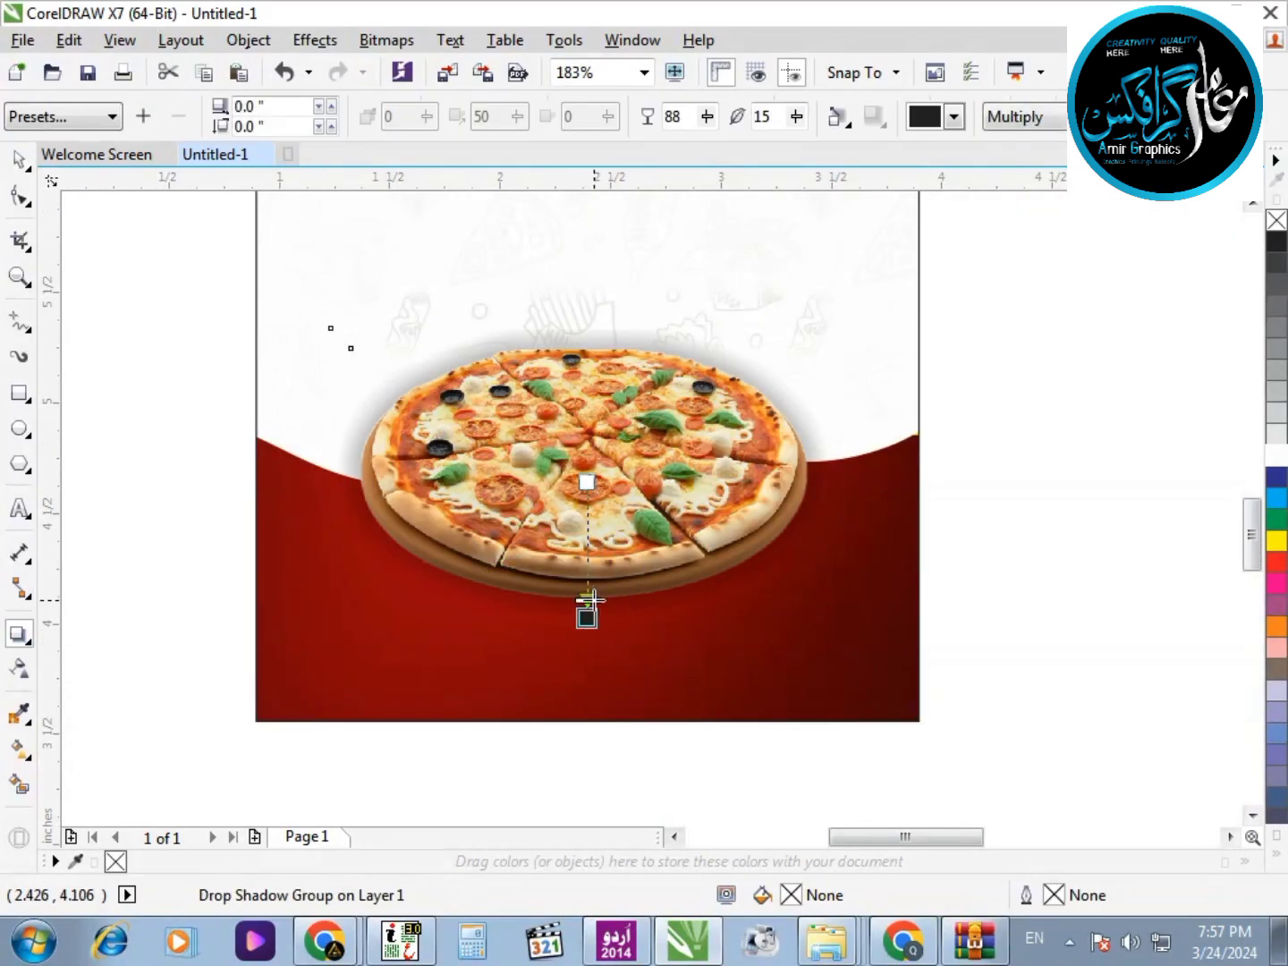
{"action": "left_click", "coordinate": [18, 161]}
{"action": "left_click", "coordinate": [96, 340]}
{"action": "key", "text": "F4"}
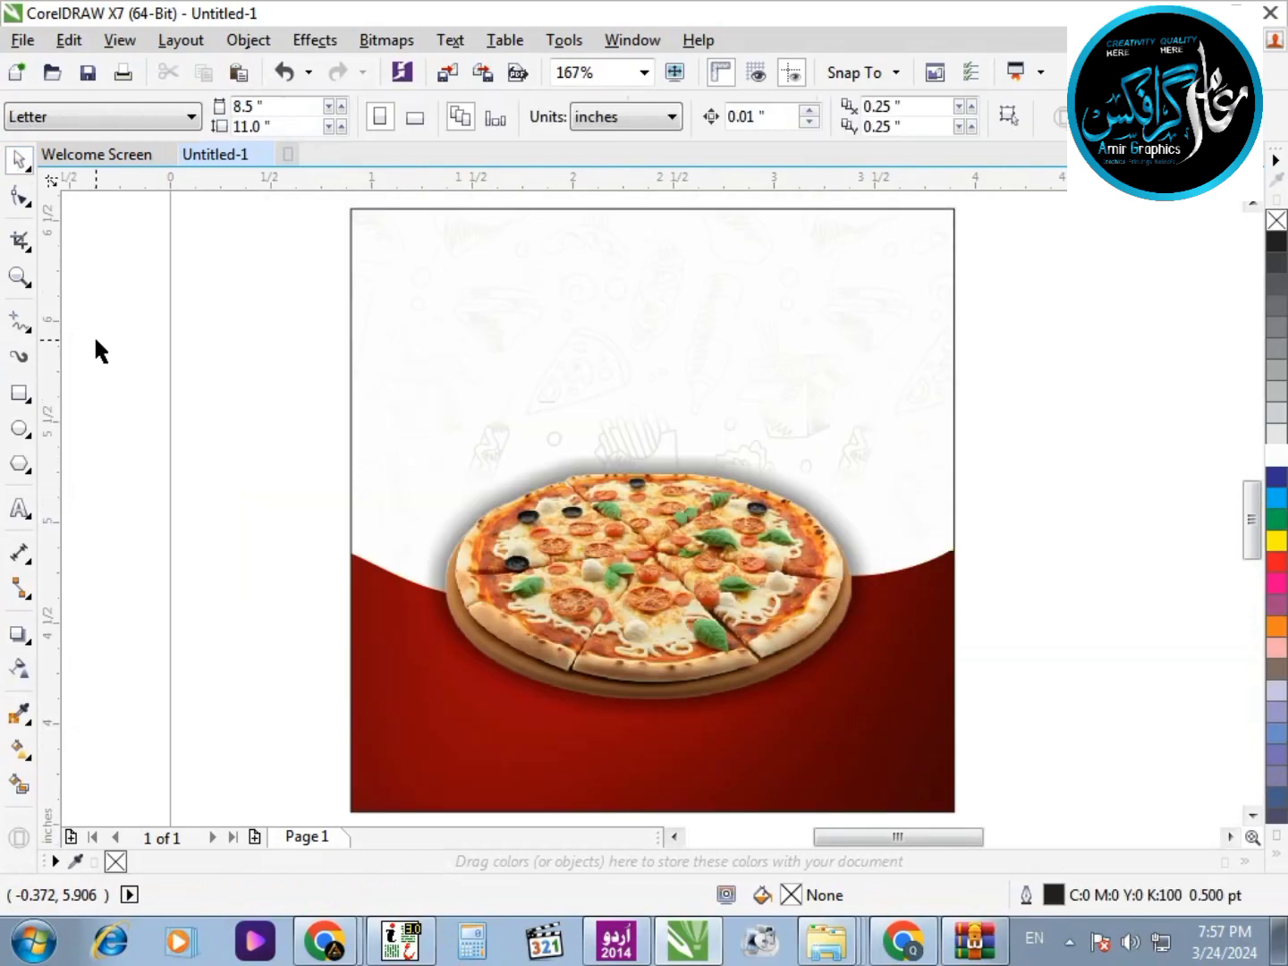
Bring the New York style pizza slice image from the file search results into the drawing and resize it to 1 inch
{"action": "right_click", "coordinate": [826, 941]}
{"action": "left_click", "coordinate": [805, 881]}
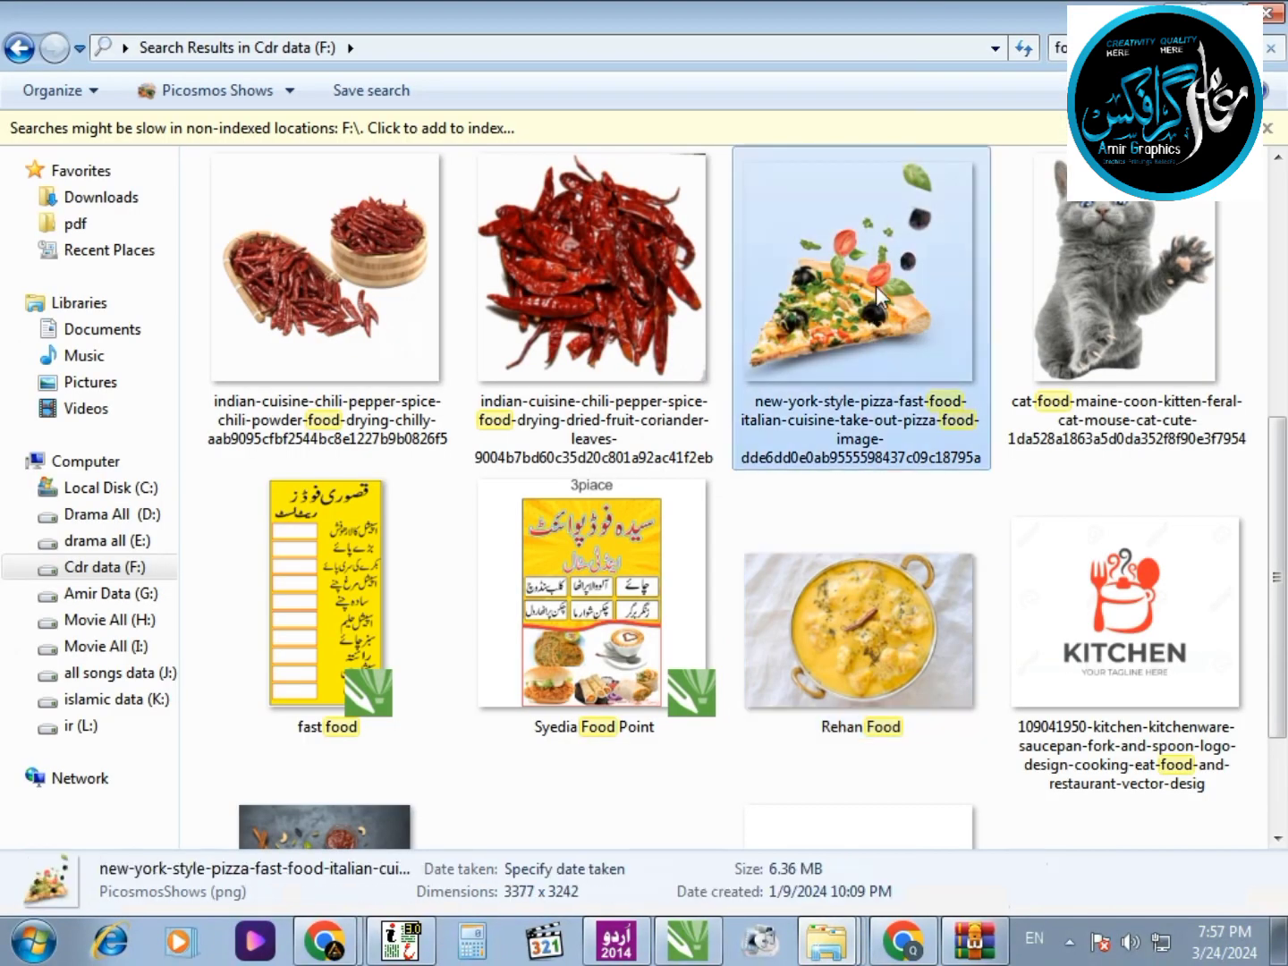
{"action": "left_click_drag", "start_coordinate": [875, 285], "coordinate": [1090, 555]}
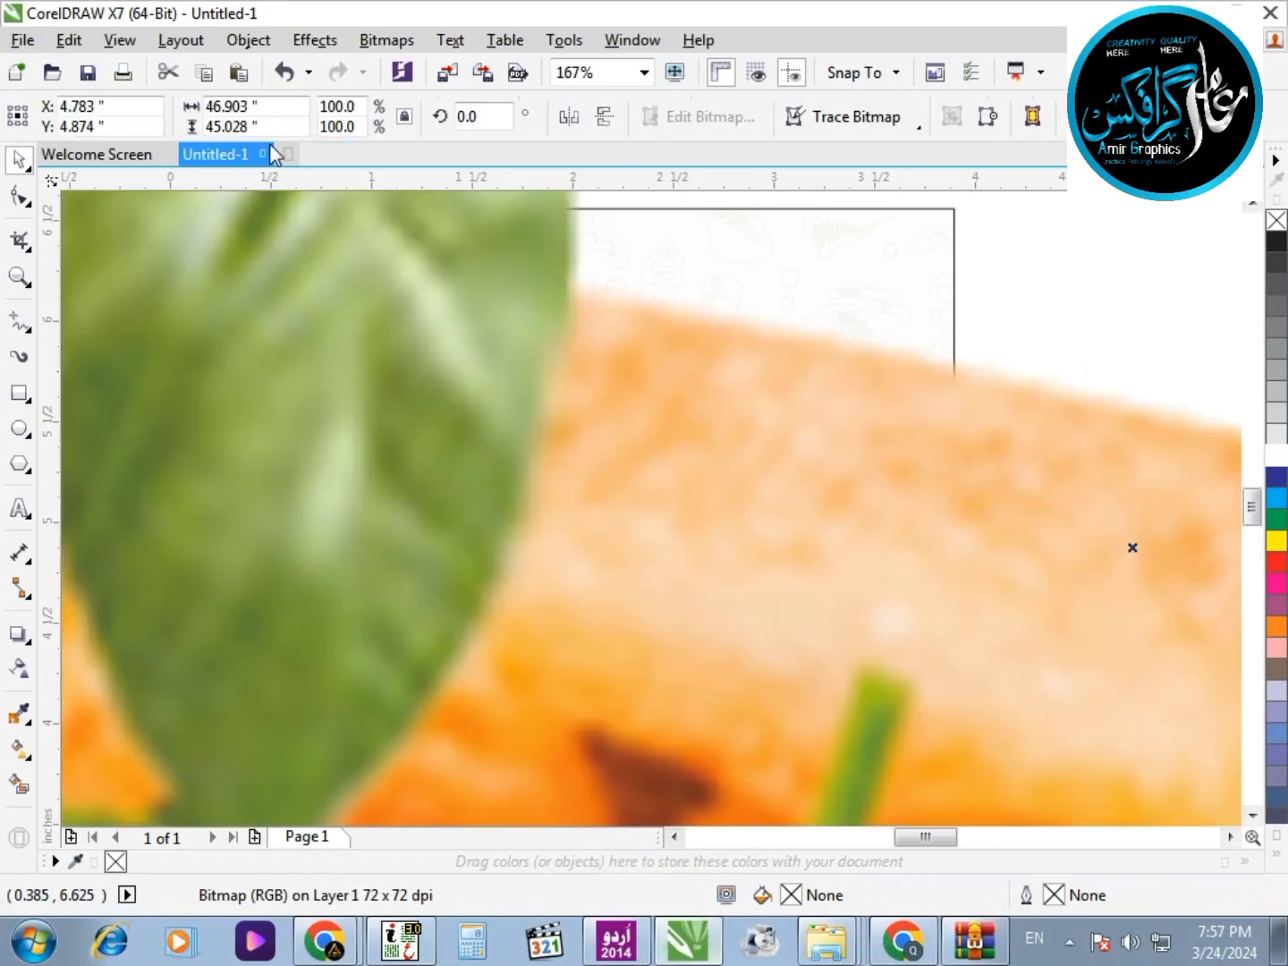
{"action": "type", "text": "1"}
{"action": "key", "text": "Return"}
Shrink the slice to about 0.834 × 0.801 in at the square's right edge and place a horizontally mirrored copy at the left edge
{"action": "left_click_drag", "start_coordinate": [1170, 576], "coordinate": [1015, 496]}
{"action": "left_click_drag", "start_coordinate": [1065, 342], "coordinate": [1044, 357]}
{"action": "left_click_drag", "start_coordinate": [952, 436], "coordinate": [305, 448]}
{"action": "right_click", "coordinate": [305, 447]}
{"action": "left_click", "coordinate": [569, 116]}
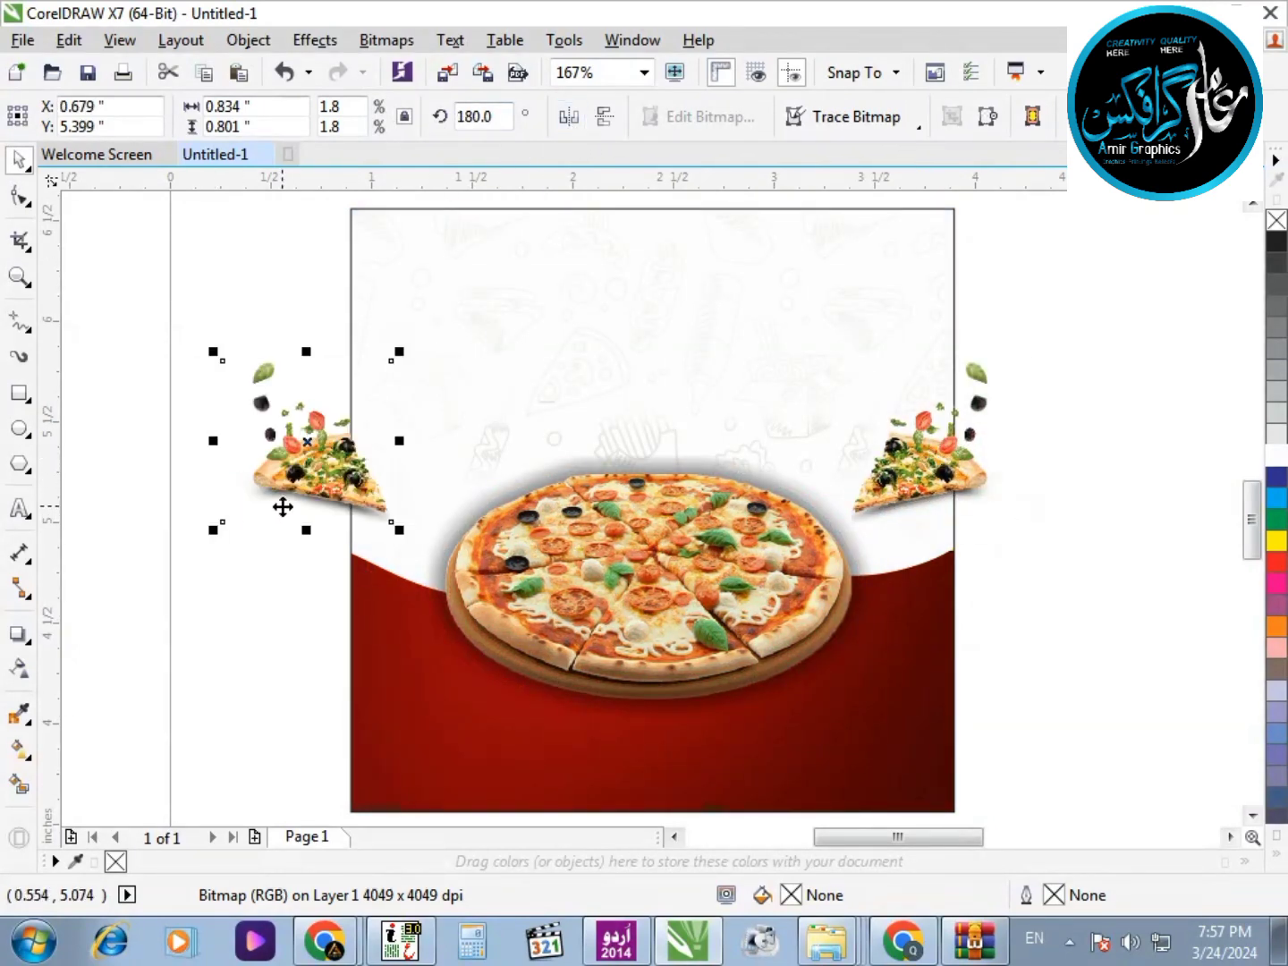
{"action": "left_click_drag", "start_coordinate": [382, 488], "coordinate": [429, 488]}
Group the two pizza slices and shift the group slightly lower across the square's side edges
{"action": "left_click", "coordinate": [953, 456], "text": "shift"}
{"action": "key", "text": "ctrl+g"}
{"action": "left_click_drag", "start_coordinate": [941, 457], "coordinate": [947, 467]}
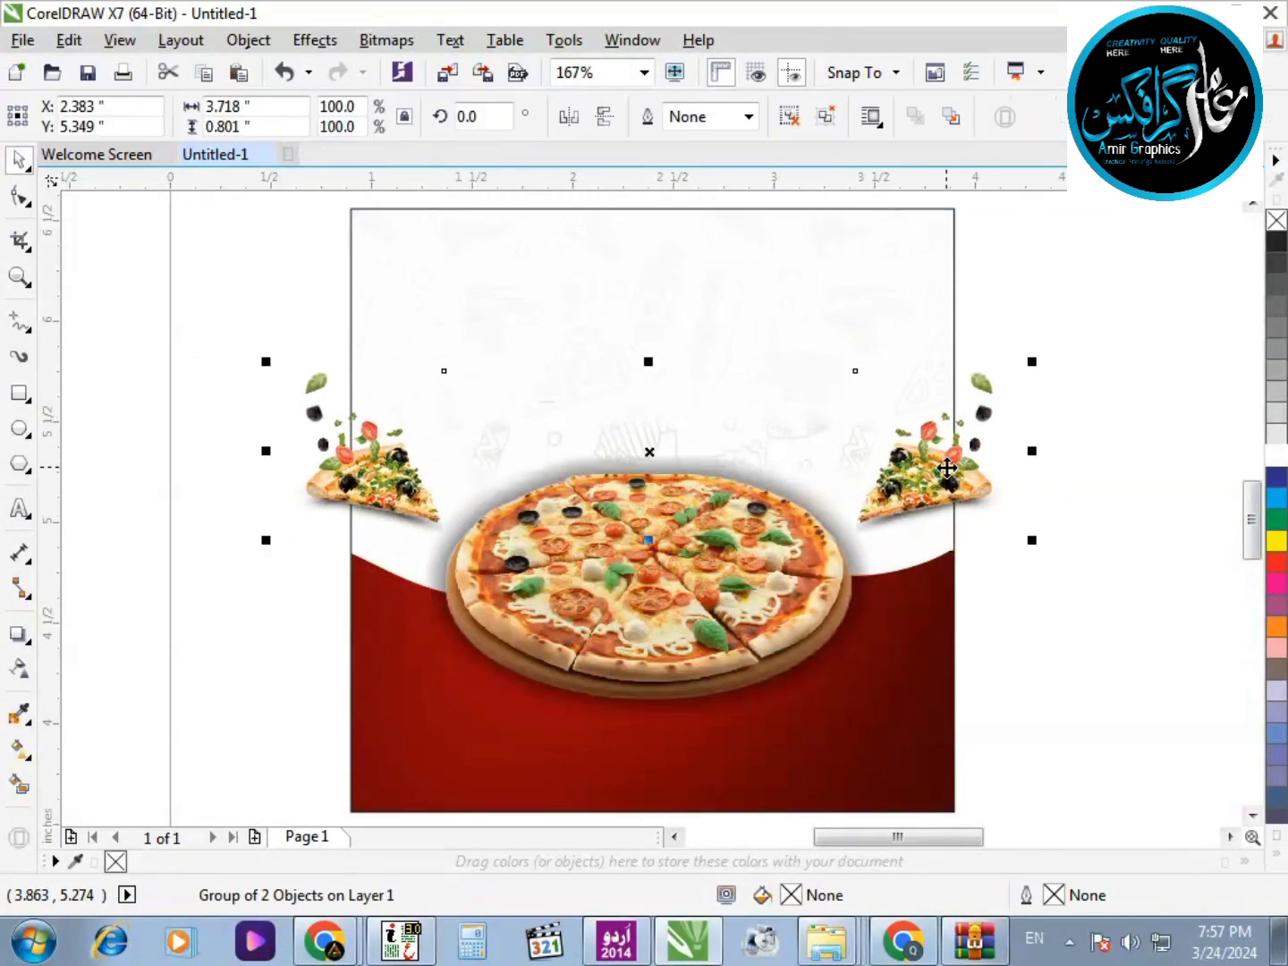
PowerClip the grouped pizza slices inside the square background
{"action": "right_click", "coordinate": [945, 474]}
{"action": "left_click", "coordinate": [952, 296]}
{"action": "left_click", "coordinate": [948, 299]}
{"action": "left_click", "coordinate": [985, 511]}
{"action": "scroll", "coordinate": [979, 512], "scroll_direction": "down", "scroll_amount": 2}
{"action": "scroll", "coordinate": [998, 528], "scroll_direction": "up", "scroll_amount": 1}
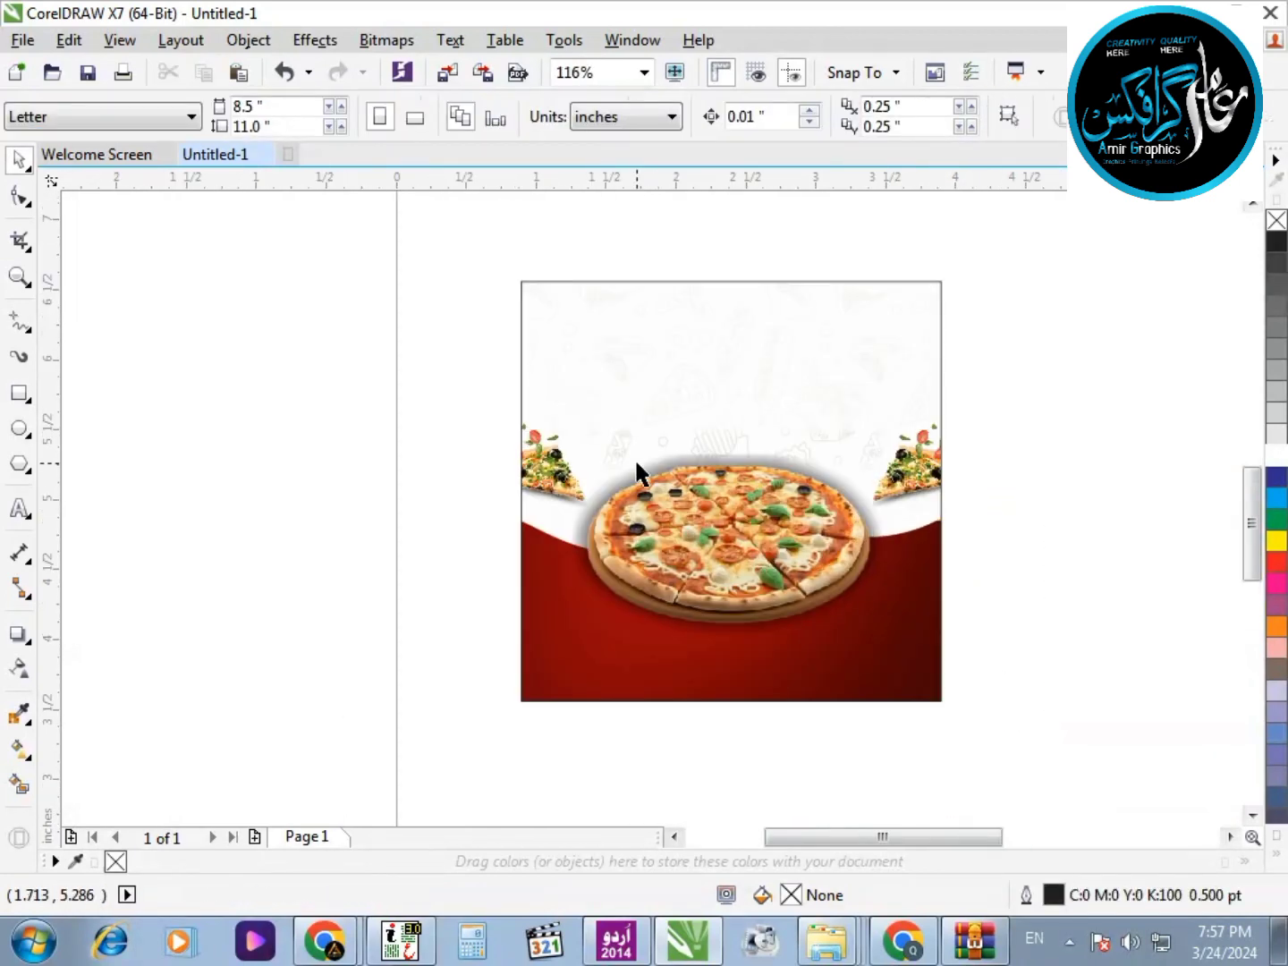
Open the square's PowerClip contents and ungroup the two pizza slices
{"action": "left_click", "coordinate": [529, 472]}
{"action": "left_click", "coordinate": [530, 470], "text": "ctrl"}
{"action": "scroll", "coordinate": [1251, 635], "scroll_direction": "up", "scroll_amount": 1}
{"action": "left_click", "coordinate": [777, 574]}
{"action": "key", "text": "ctrl+u"}
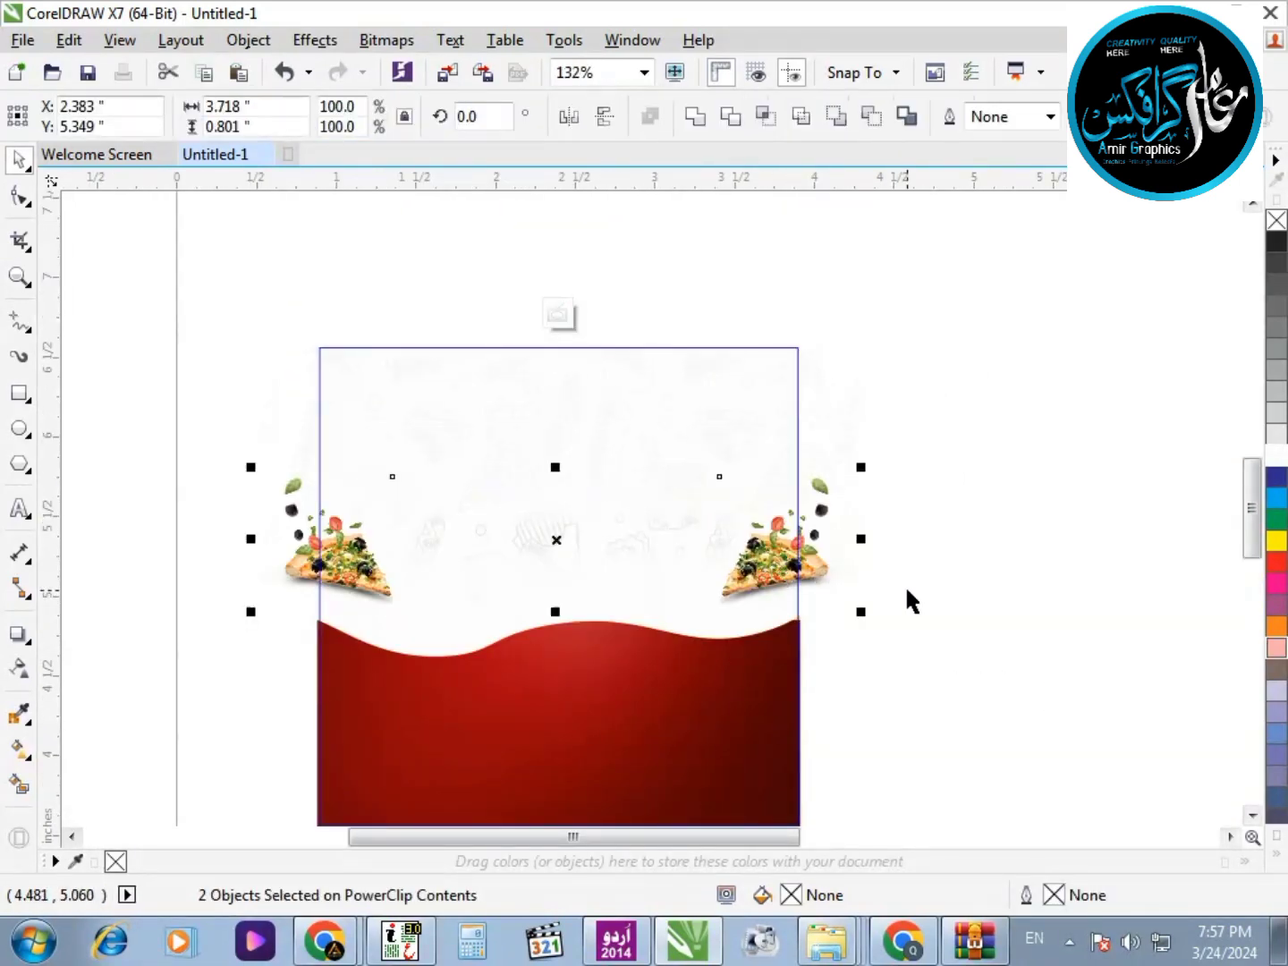
{"action": "left_click", "coordinate": [951, 575], "text": "ctrl"}
Place a duplicate of the right pizza slice in the empty area beside the square
{"action": "left_click", "coordinate": [769, 560], "text": "ctrl"}
{"action": "left_click_drag", "start_coordinate": [779, 564], "coordinate": [1054, 566]}
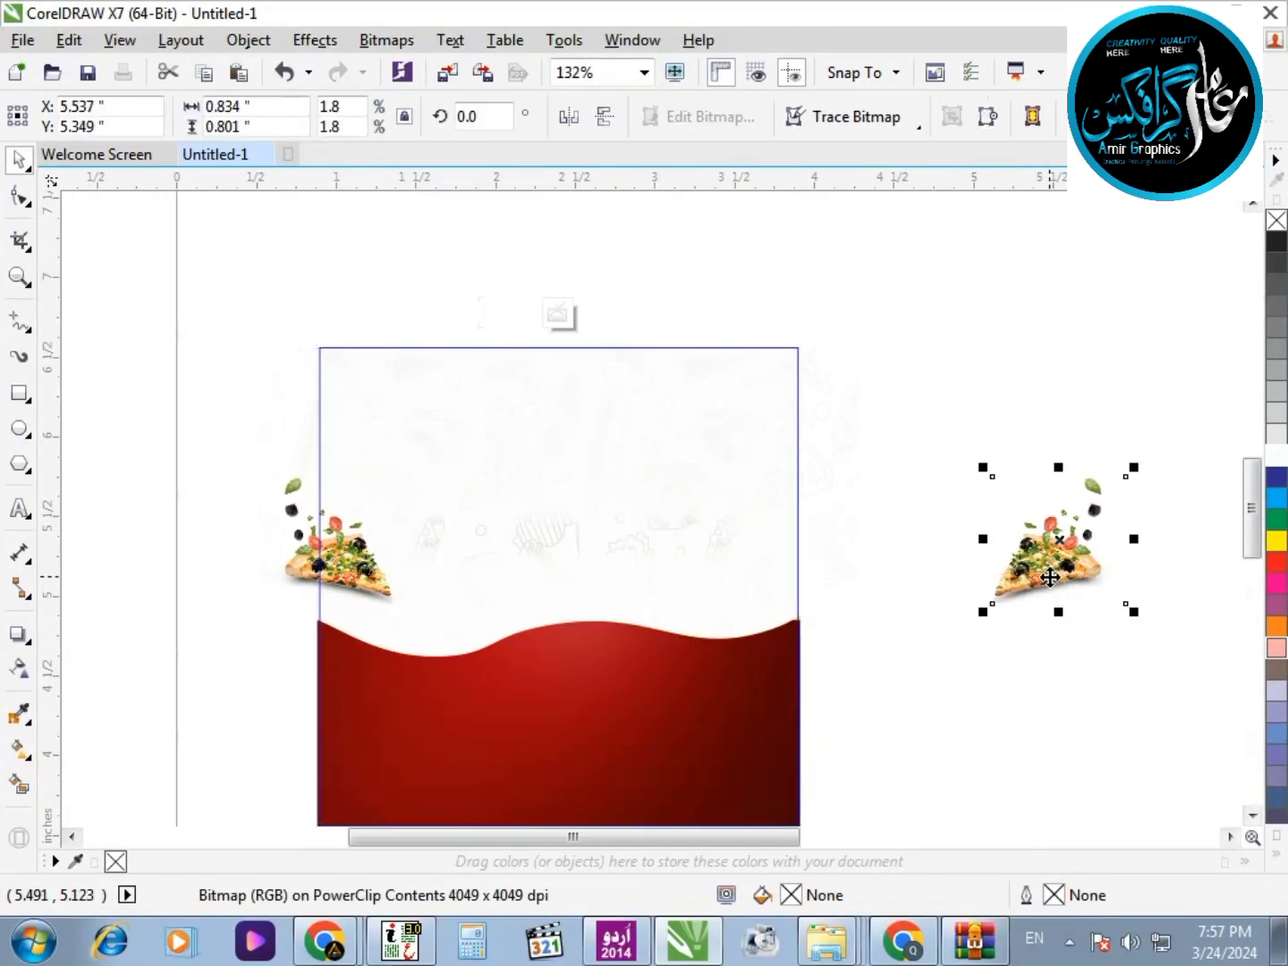
{"action": "key", "text": "ctrl+z"}
{"action": "left_click_drag", "start_coordinate": [819, 547], "coordinate": [1002, 546]}
{"action": "right_click", "coordinate": [1002, 546]}
{"action": "left_click", "coordinate": [865, 481]}
Crop the duplicated slice with the Shape tool by moving and adding nodes, leaving only the loose toppings above the crust
{"action": "scroll", "coordinate": [1154, 586], "scroll_direction": "up", "scroll_amount": 2}
{"action": "left_click", "coordinate": [541, 533]}
{"action": "key", "text": "F10"}
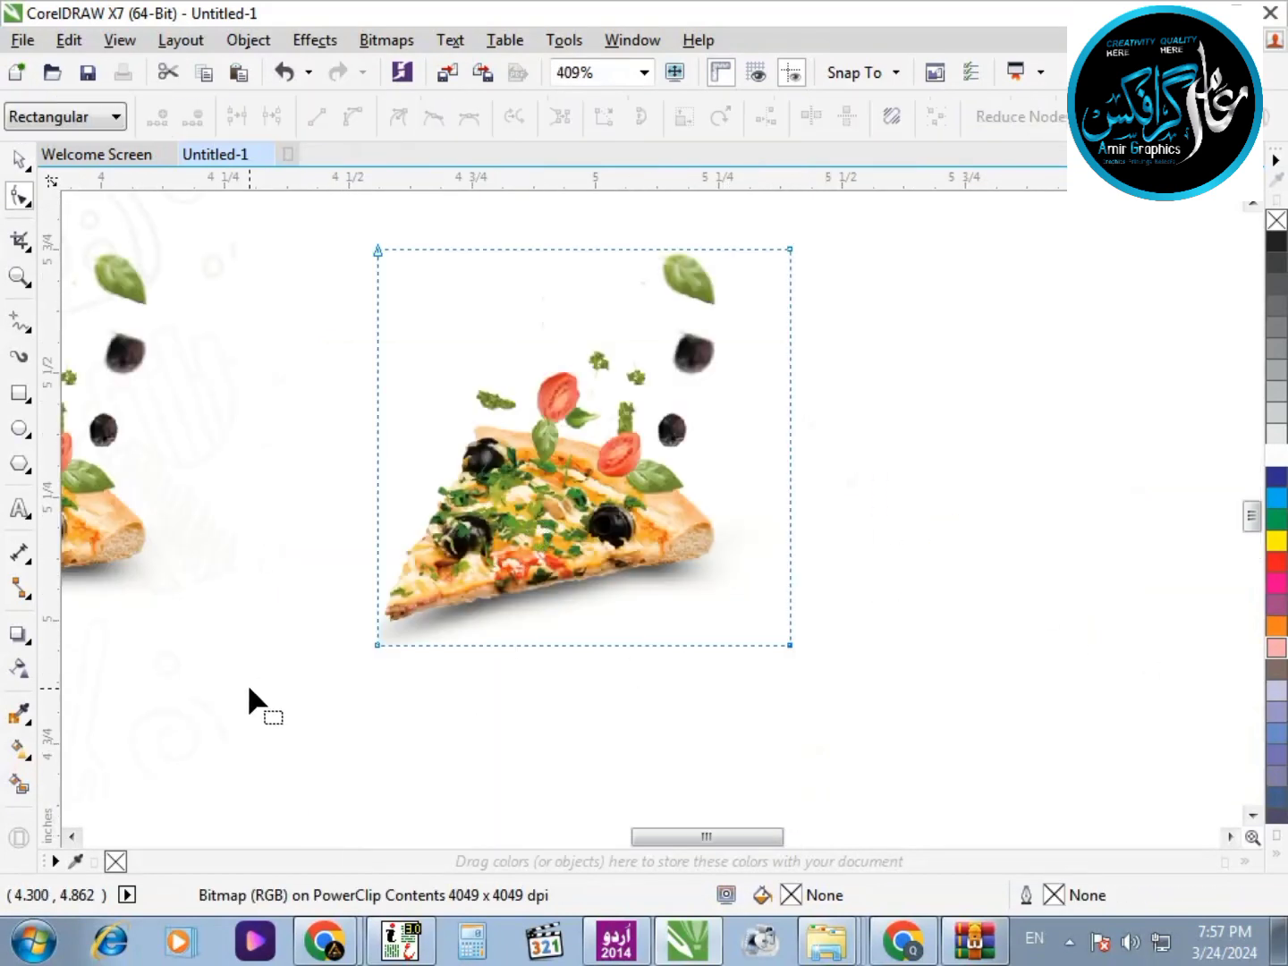
{"action": "left_click_drag", "start_coordinate": [249, 686], "coordinate": [899, 633]}
{"action": "left_click_drag", "start_coordinate": [782, 641], "coordinate": [654, 411]}
{"action": "left_click", "coordinate": [845, 454]}
{"action": "left_click", "coordinate": [792, 430]}
{"action": "double_click", "coordinate": [732, 387]}
{"action": "double_click", "coordinate": [646, 430]}
{"action": "left_click_drag", "start_coordinate": [374, 432], "coordinate": [462, 431]}
{"action": "key", "text": "ctrl+z"}
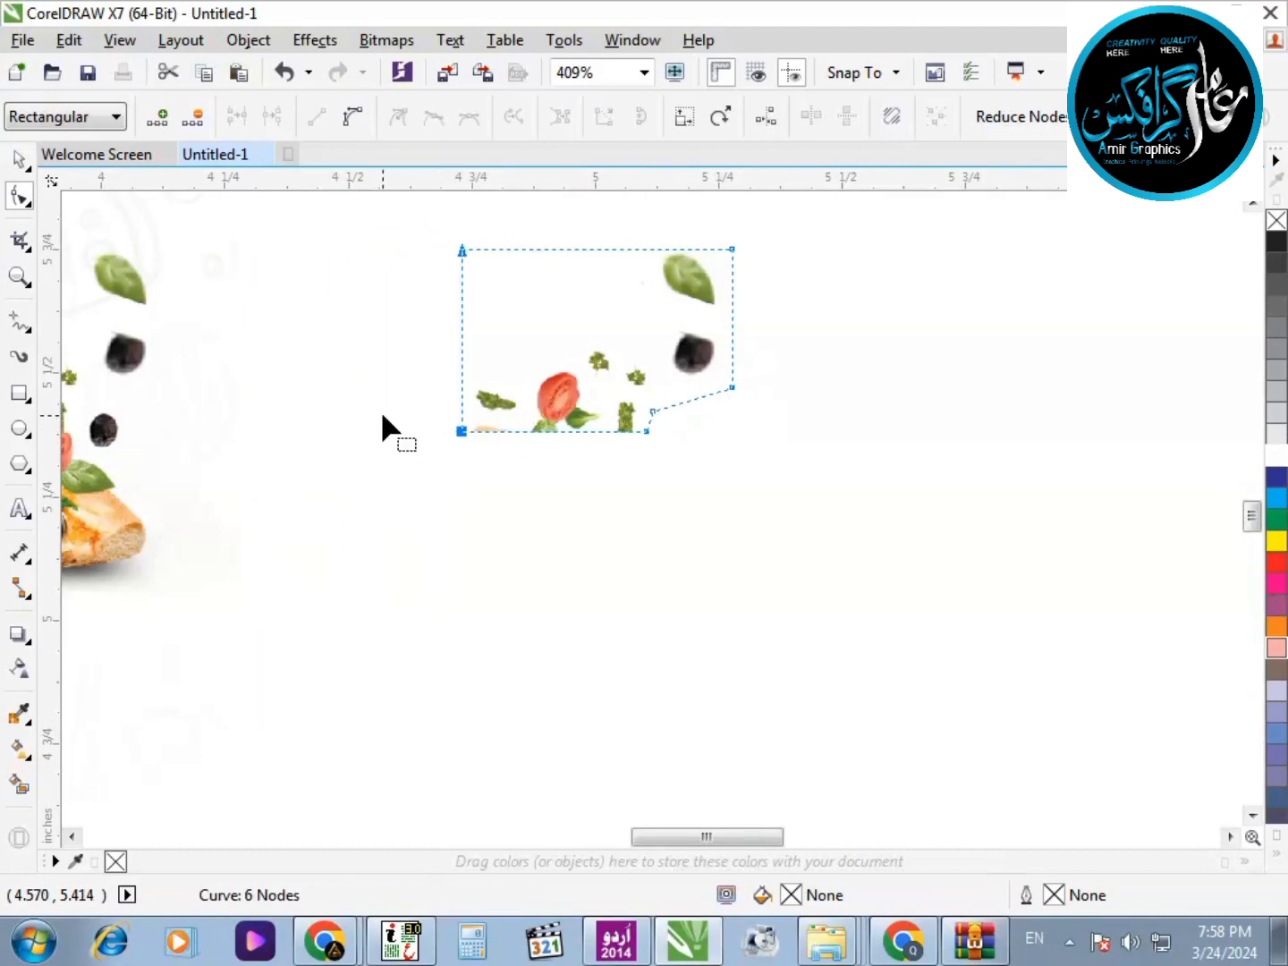
Move the cropped toppings onto the square's top edge near its right corner
{"action": "left_click", "coordinate": [18, 159]}
{"action": "left_click", "coordinate": [738, 504]}
{"action": "scroll", "coordinate": [739, 505], "scroll_direction": "down", "scroll_amount": 2}
{"action": "left_click_drag", "start_coordinate": [697, 488], "coordinate": [514, 361]}
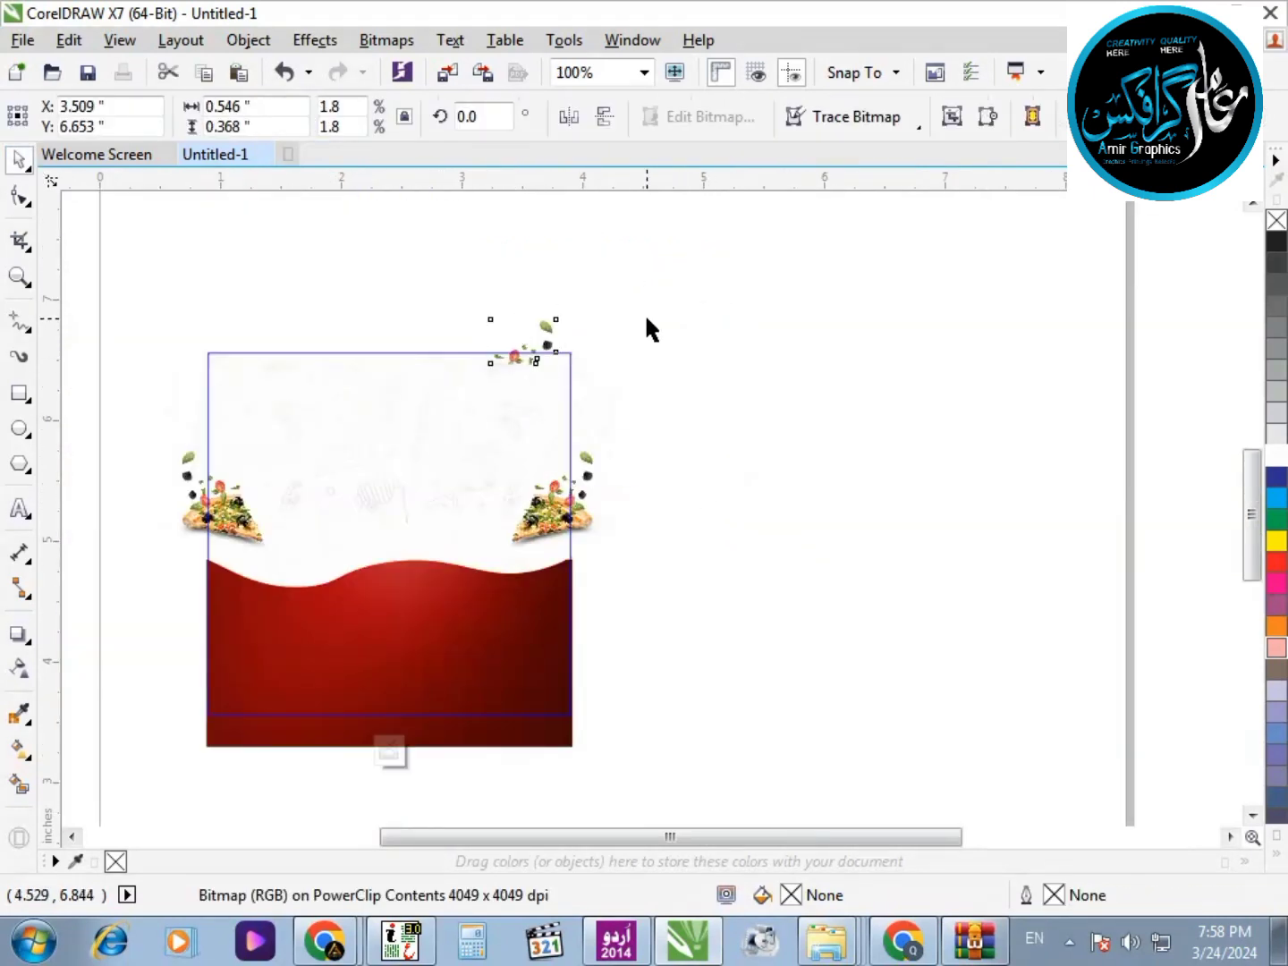
{"action": "left_click", "coordinate": [647, 317]}
{"action": "scroll", "coordinate": [655, 396], "scroll_direction": "up", "scroll_amount": 1}
{"action": "left_click", "coordinate": [656, 397]}
{"action": "scroll", "coordinate": [671, 484], "scroll_direction": "up", "scroll_amount": 2}
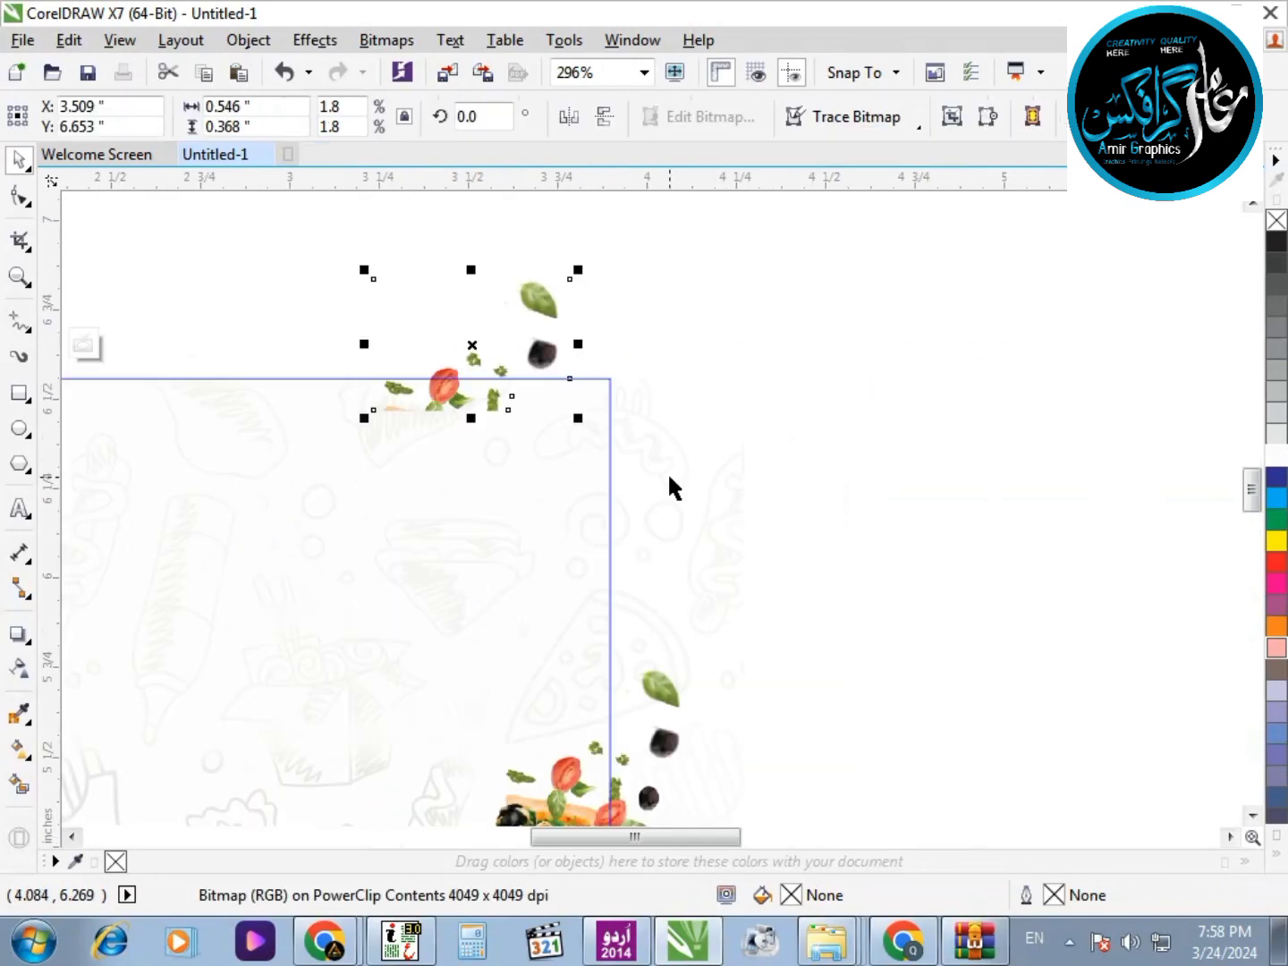
Mirror the cropped toppings horizontally and vertically and move them into the square's top-right corner
{"action": "left_click", "coordinate": [570, 116]}
{"action": "left_click", "coordinate": [605, 117]}
{"action": "left_click_drag", "start_coordinate": [505, 299], "coordinate": [580, 397]}
{"action": "left_click", "coordinate": [708, 432]}
Place a horizontally mirrored copy of the toppings in the square's top-left corner and finish editing the PowerClip contents
{"action": "scroll", "coordinate": [708, 434], "scroll_direction": "down", "scroll_amount": 2}
{"action": "scroll", "coordinate": [361, 440], "scroll_direction": "up", "scroll_amount": 1}
{"action": "left_click_drag", "start_coordinate": [974, 480], "coordinate": [347, 459]}
{"action": "right_click", "coordinate": [276, 460]}
{"action": "left_click", "coordinate": [568, 117]}
{"action": "left_click", "coordinate": [700, 401]}
{"action": "left_click", "coordinate": [481, 290]}
{"action": "scroll", "coordinate": [482, 290], "scroll_direction": "down", "scroll_amount": 1}
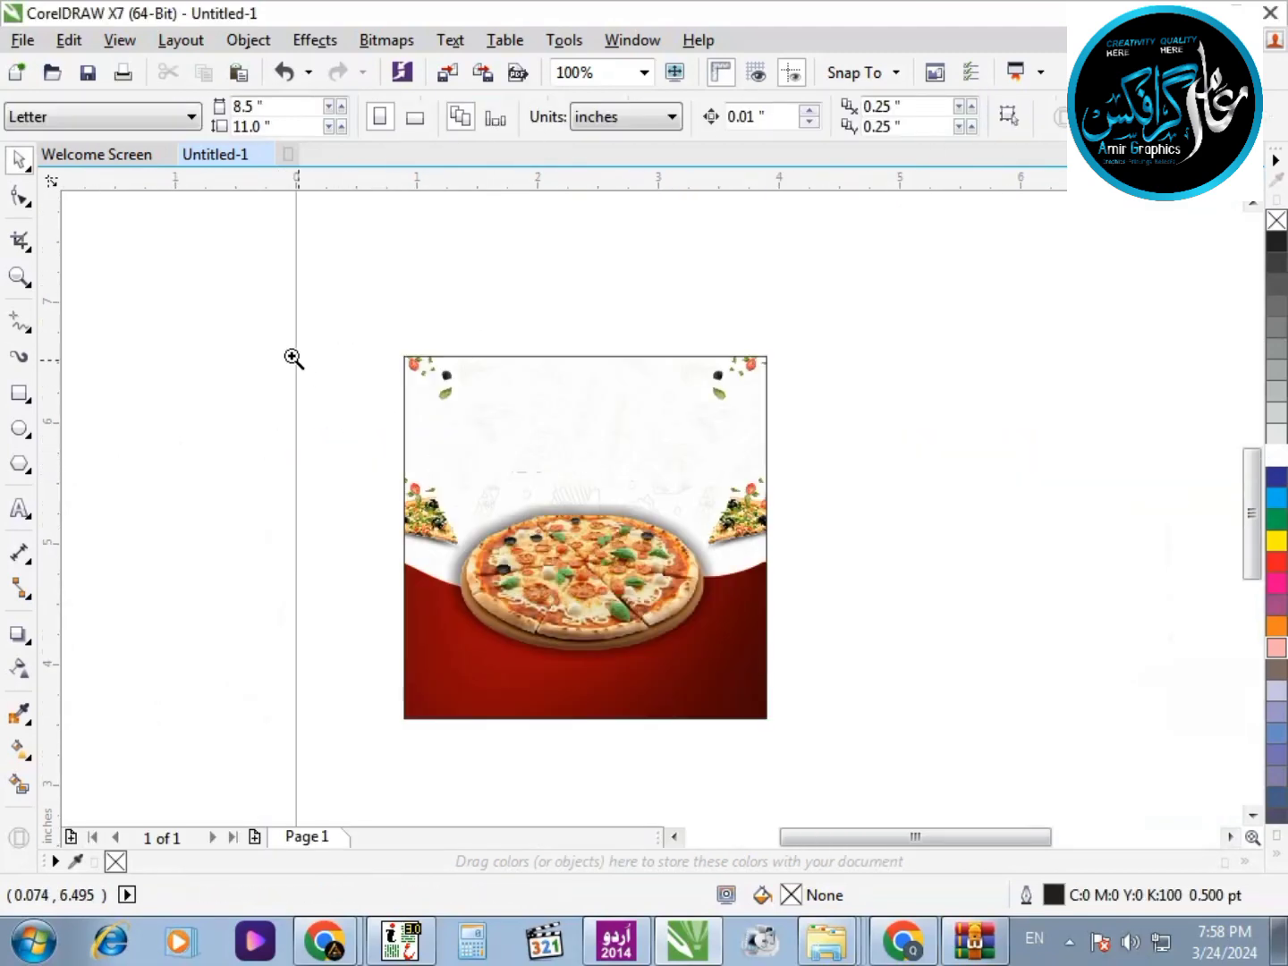
{"action": "key", "text": "F4"}
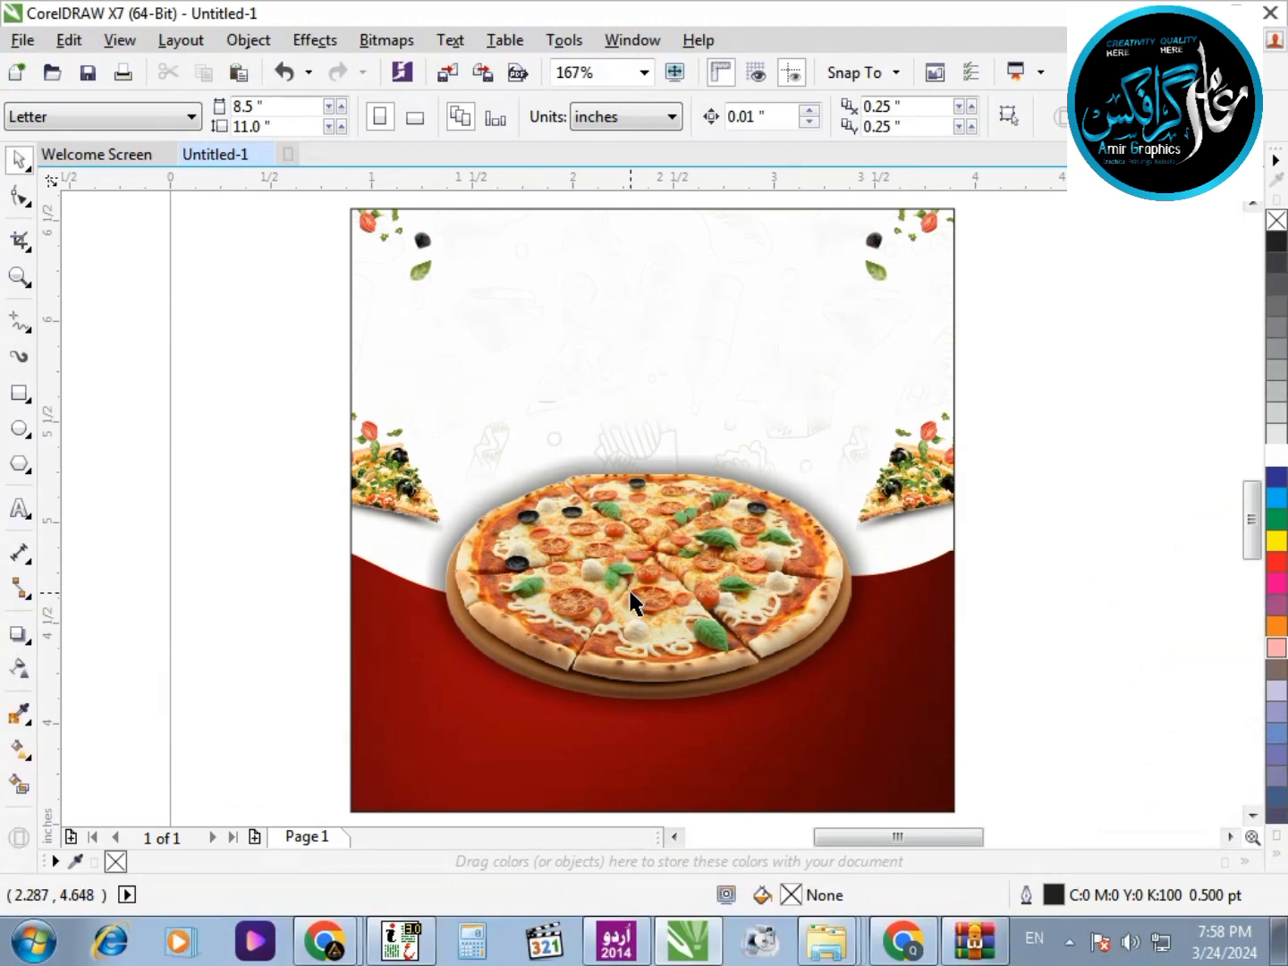
Add artistic text in the empty area beside the page reading "Enjoy Delicious" with "fast food" on a second line
{"action": "key", "text": "F3"}
{"action": "left_click", "coordinate": [48, 506]}
{"action": "left_click", "coordinate": [21, 508]}
{"action": "key", "text": "F2"}
{"action": "left_click", "coordinate": [198, 447]}
{"action": "left_click", "coordinate": [249, 467]}
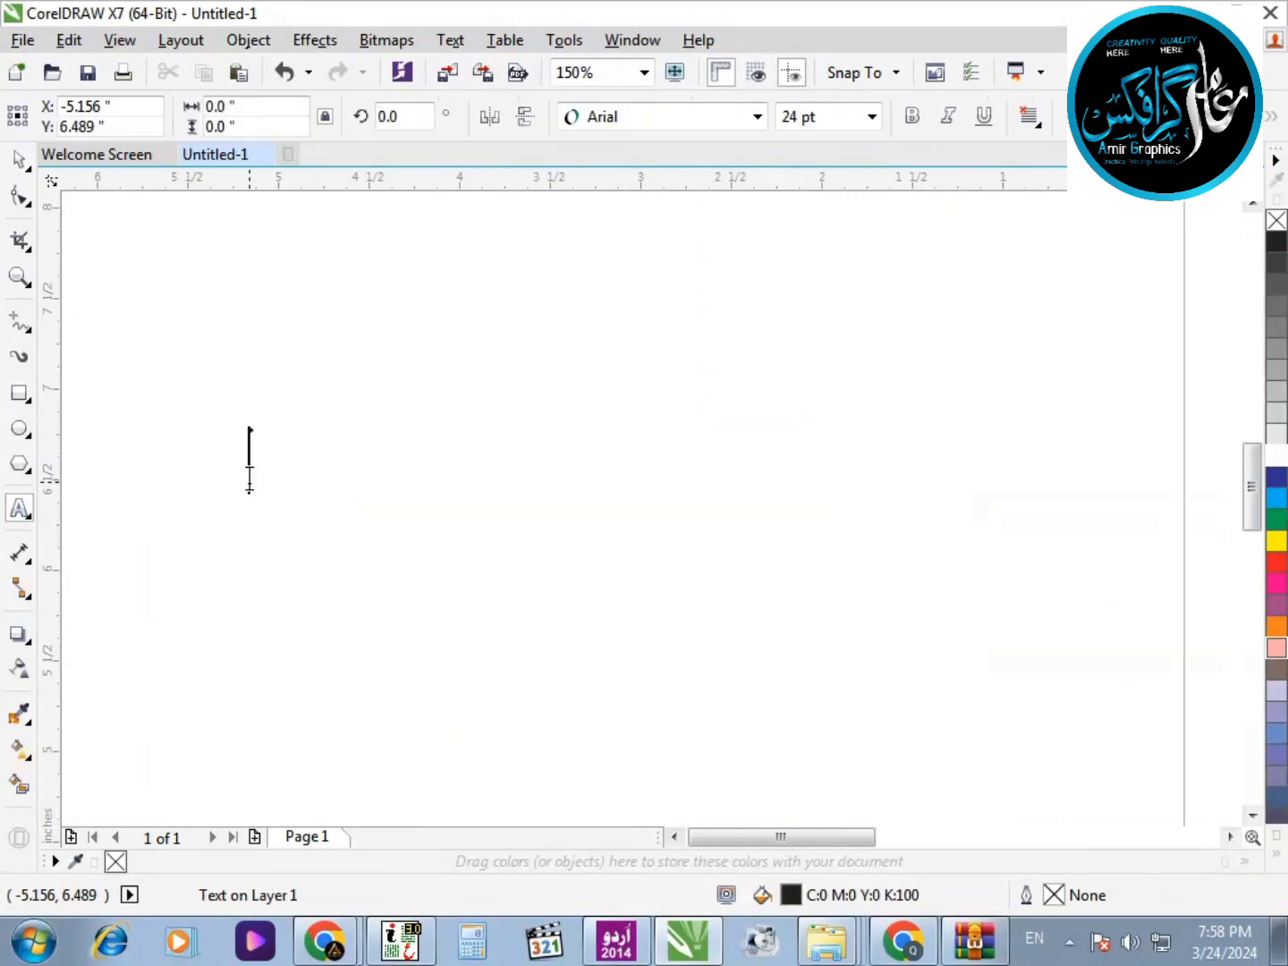
{"action": "type", "text": "Enjoy Delicious"}
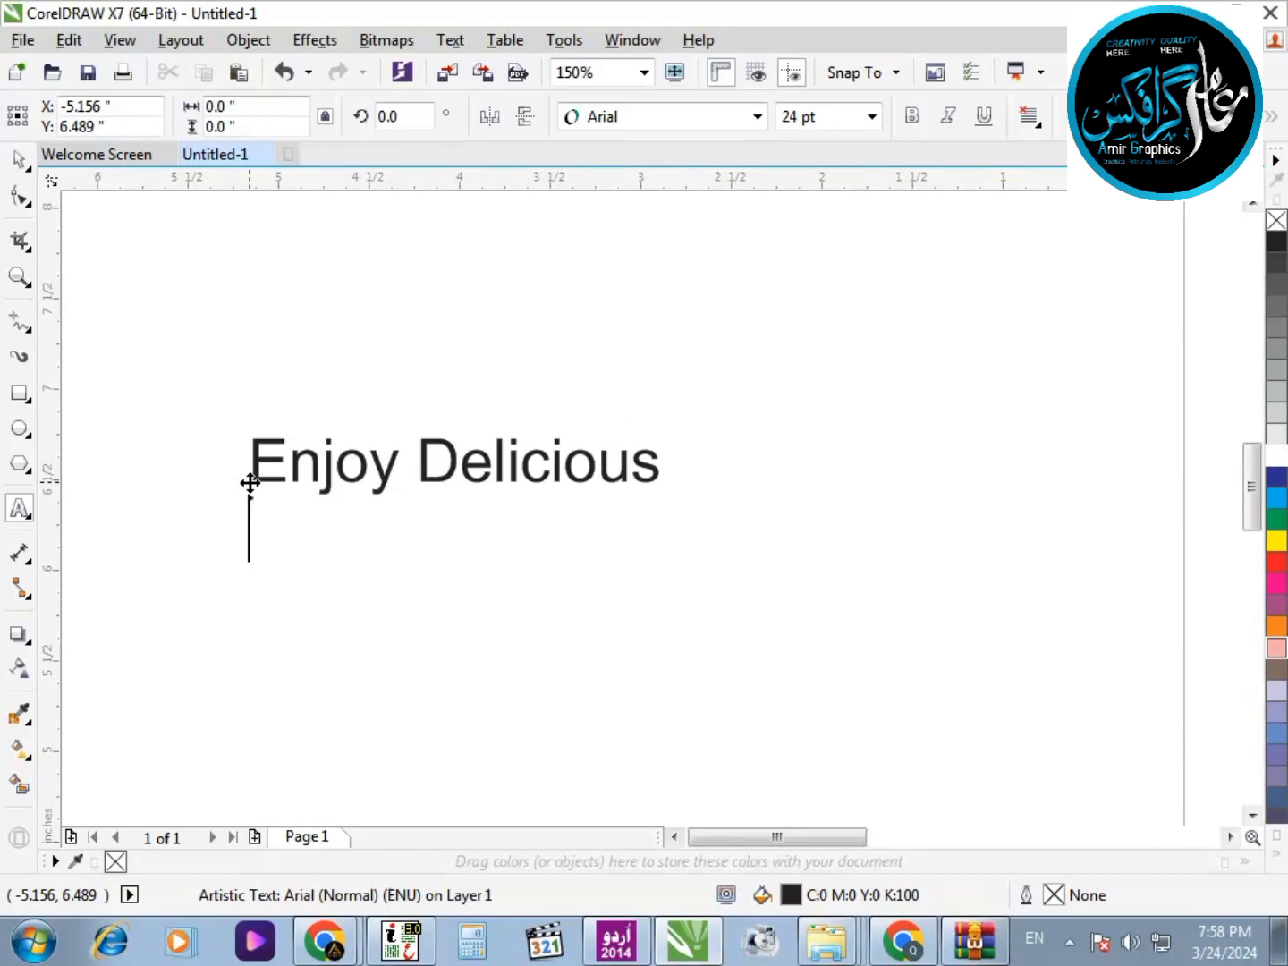
{"action": "type", "text": "food"}
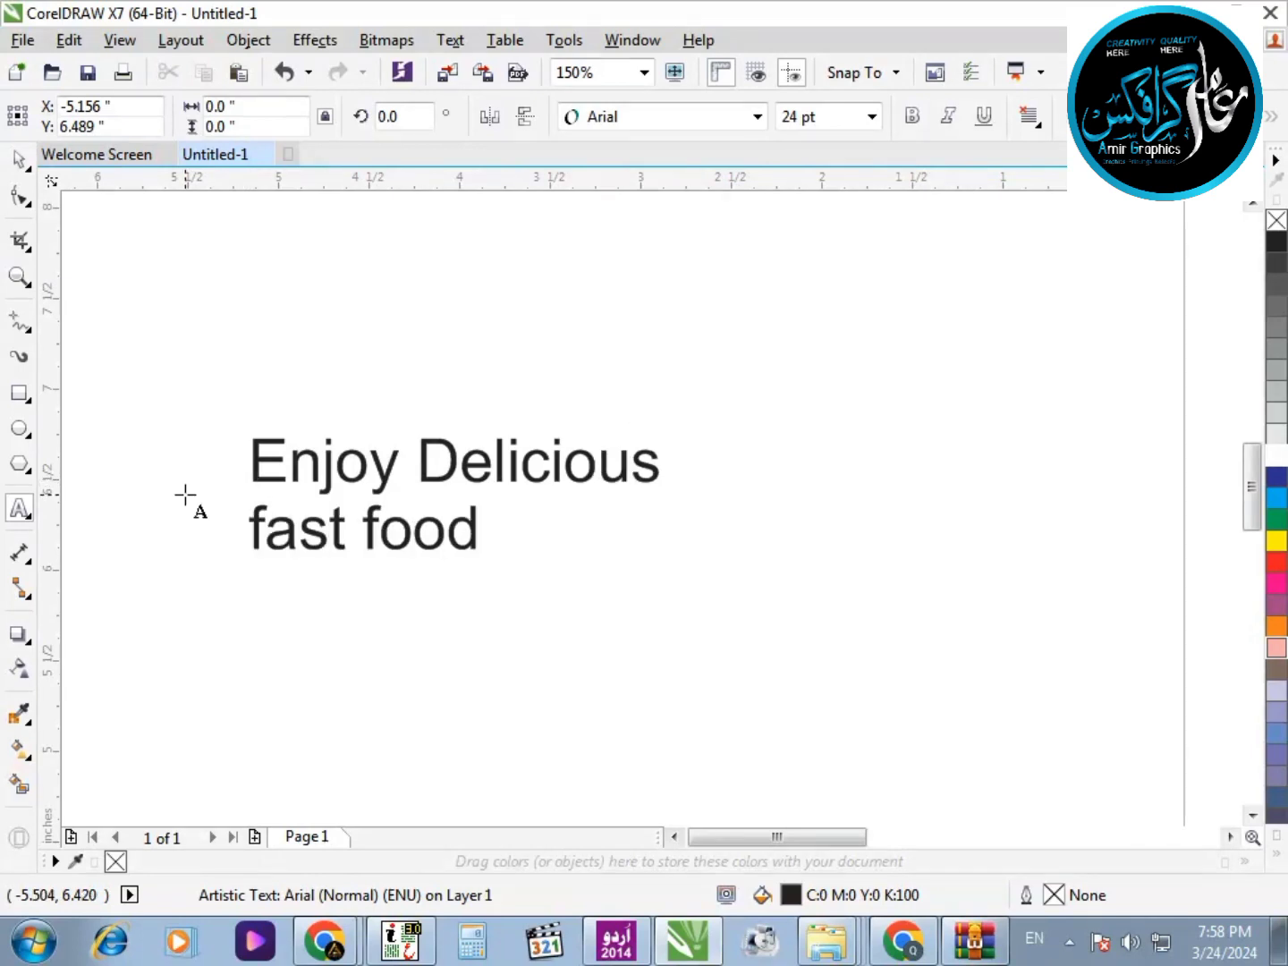
Capitalize both words of the second text line so it reads "Fast Food"
{"action": "left_click_drag", "start_coordinate": [382, 517], "coordinate": [361, 516]}
{"action": "type", "text": "F"}
{"action": "left_click_drag", "start_coordinate": [268, 535], "coordinate": [246, 535]}
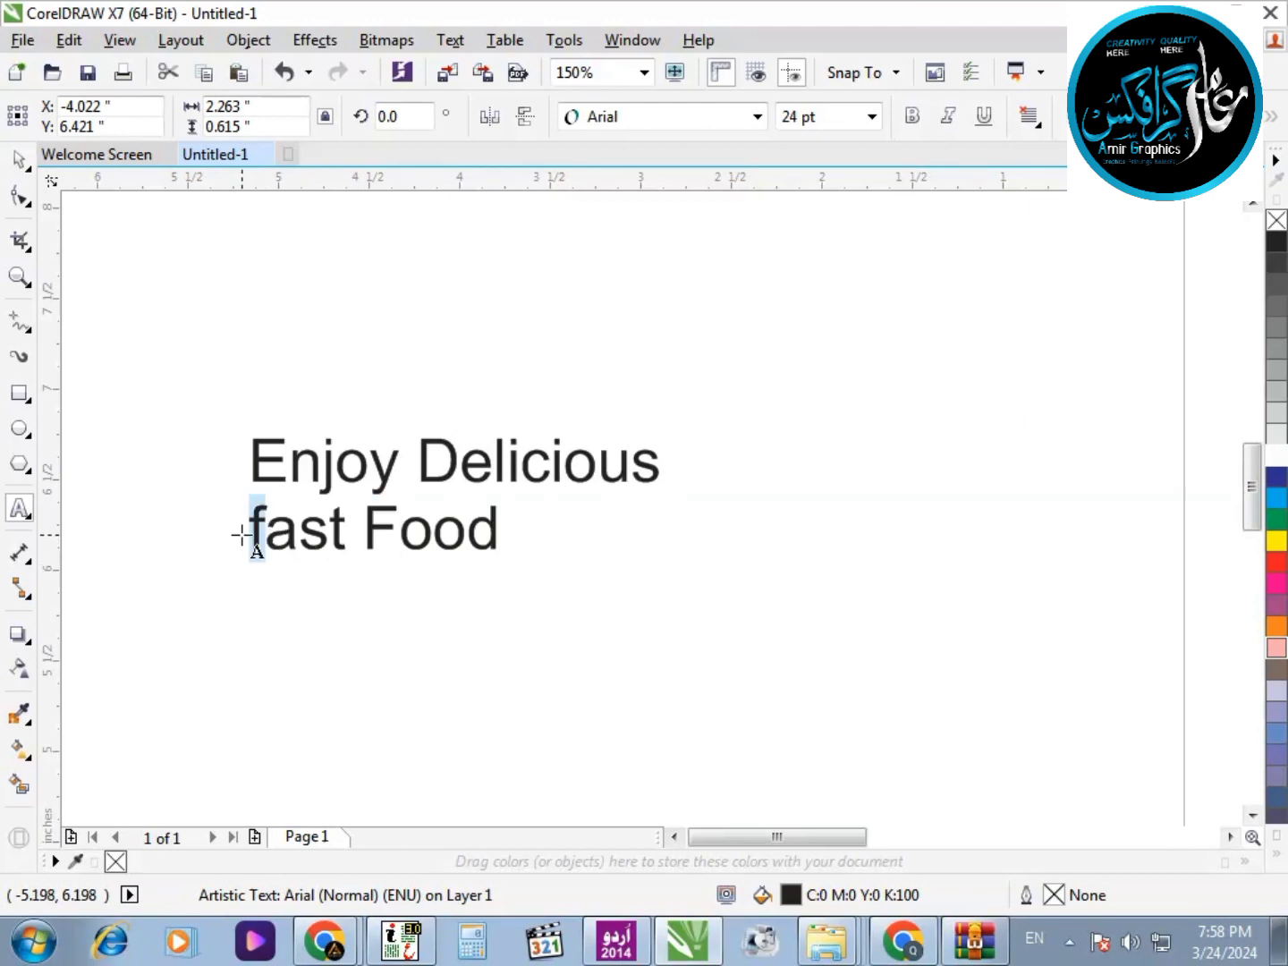
{"action": "type", "text": "F"}
Try the SANSON font on the whole two-line text
{"action": "left_click", "coordinate": [19, 159]}
{"action": "left_click", "coordinate": [757, 117]}
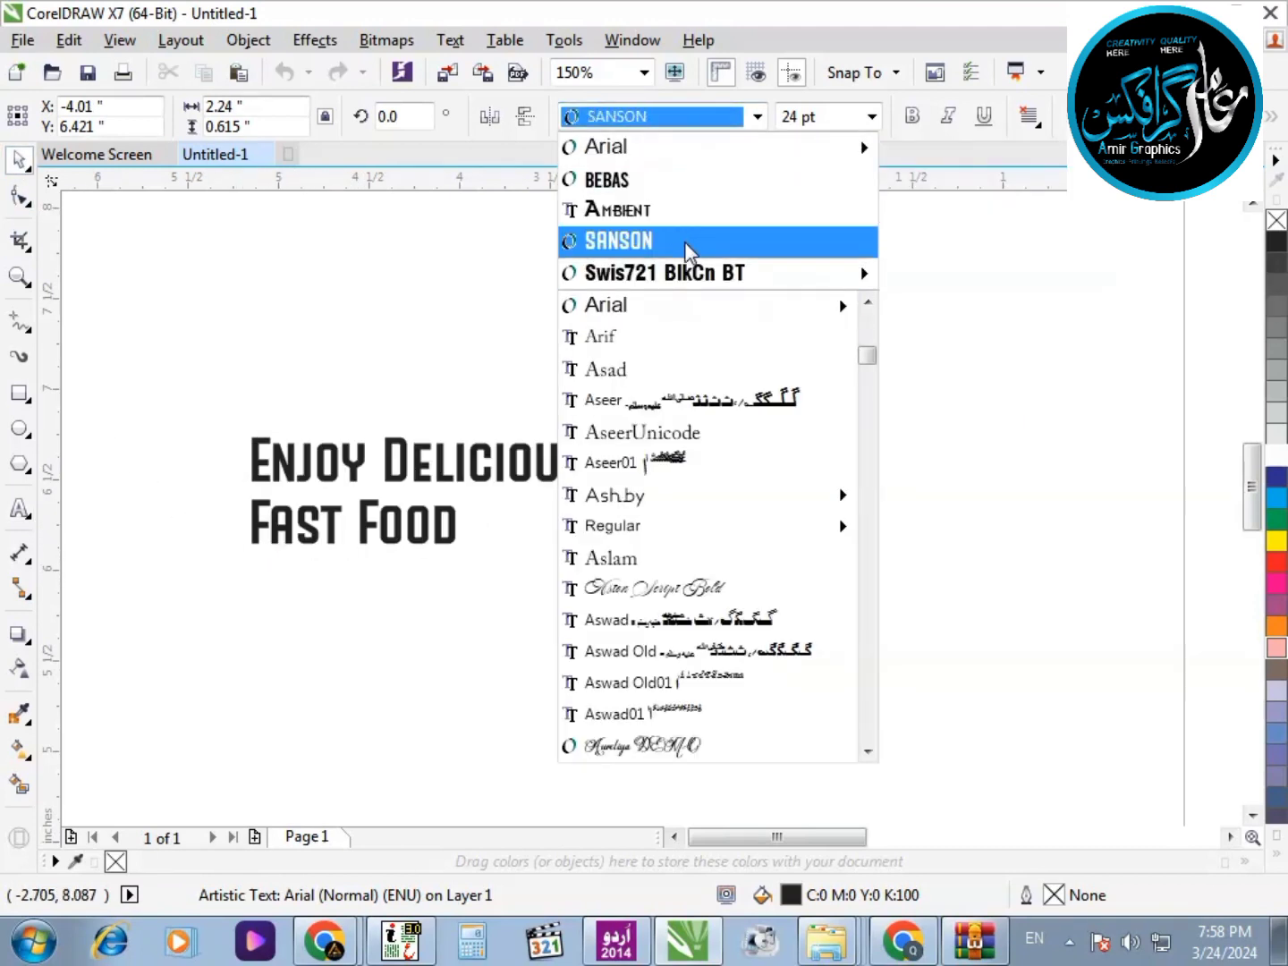
{"action": "left_click", "coordinate": [684, 242]}
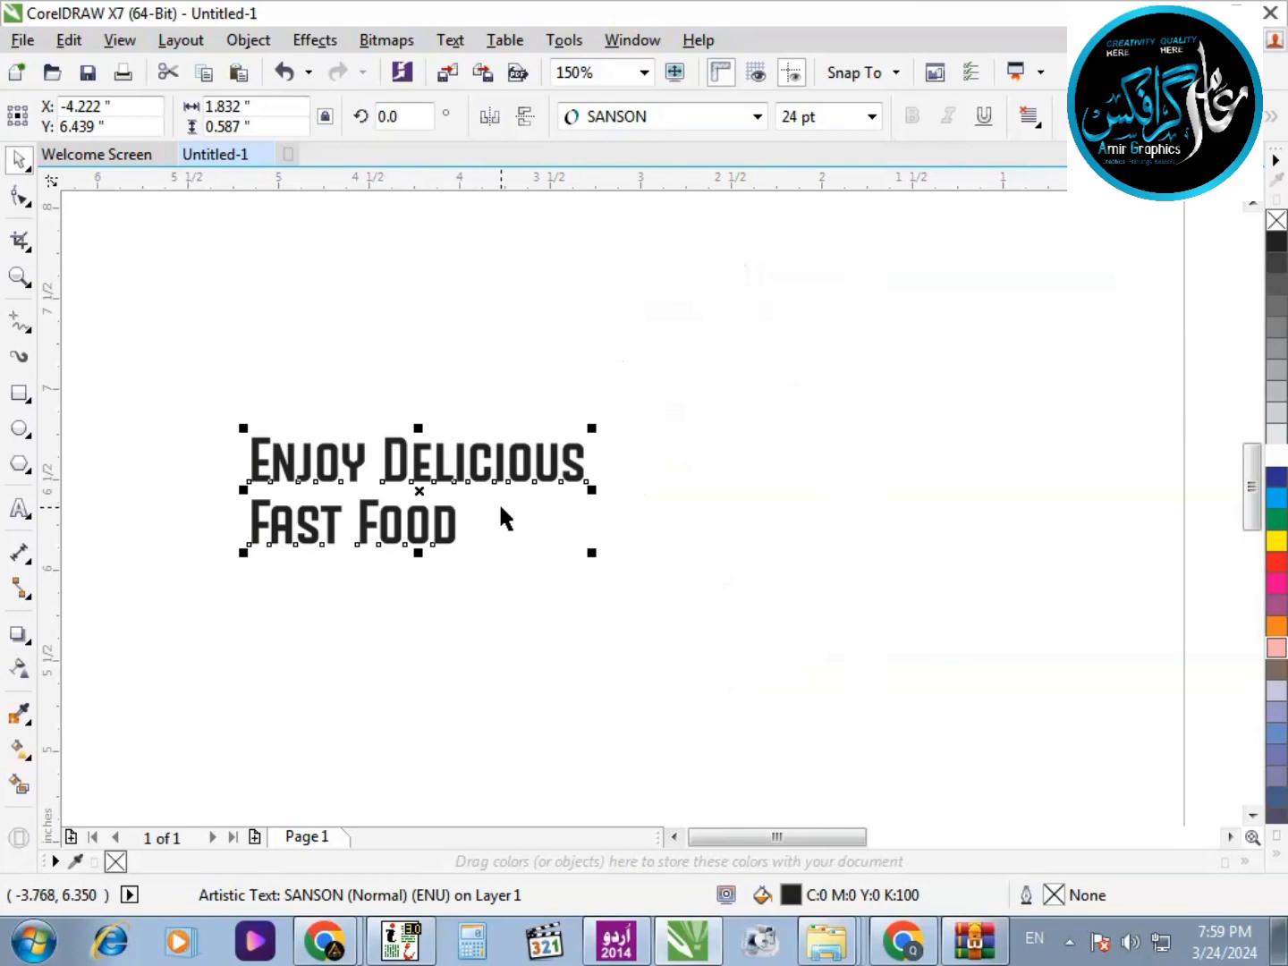
Set the font of both the "Enjoy Delicious" and "Fast Food" lines to Swis721 BlkCn BT
{"action": "double_click", "coordinate": [465, 463]}
{"action": "left_click_drag", "start_coordinate": [616, 467], "coordinate": [245, 451]}
{"action": "left_click", "coordinate": [649, 116]}
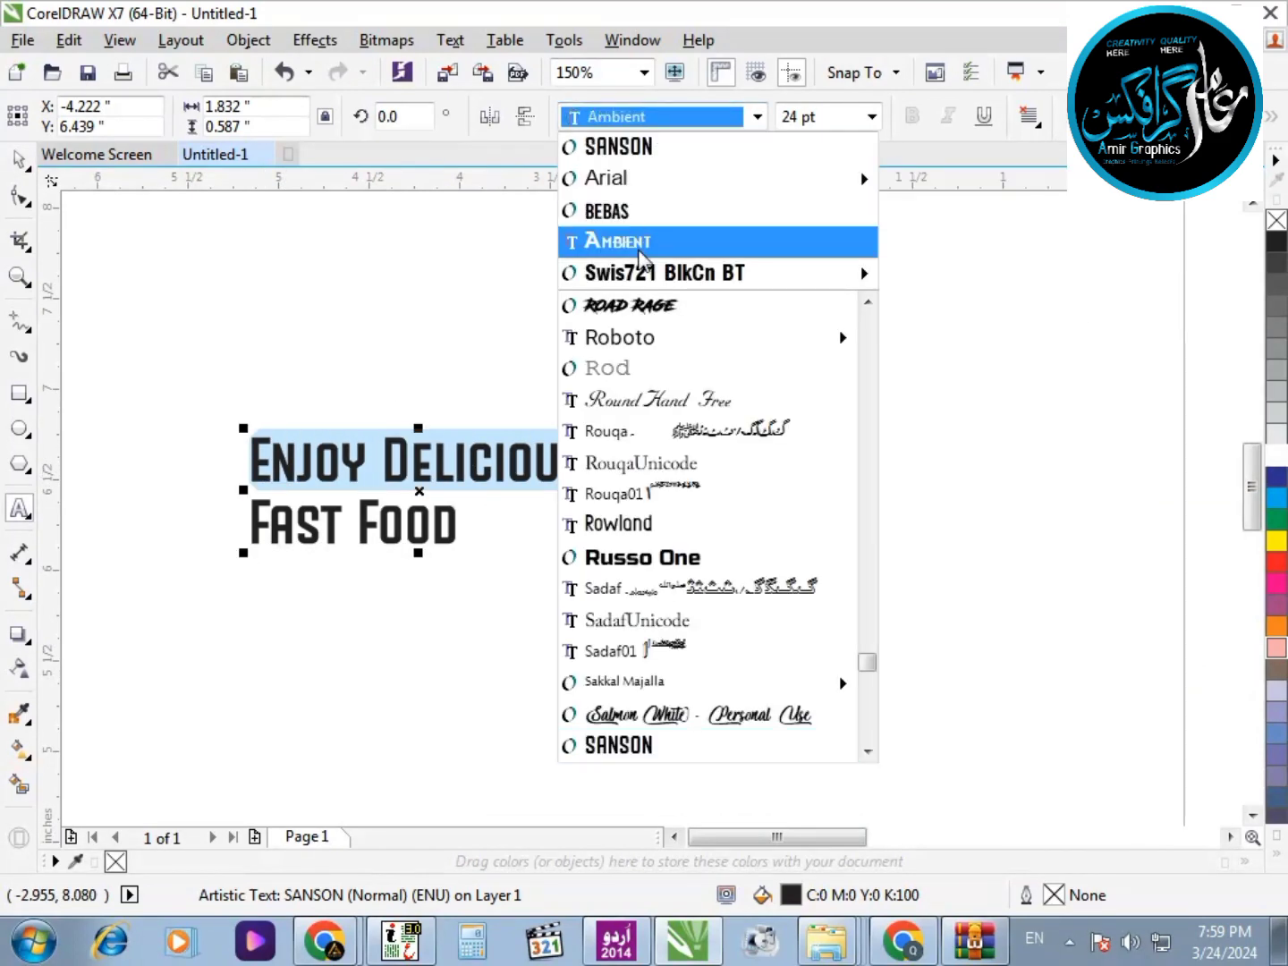
{"action": "left_click", "coordinate": [662, 273]}
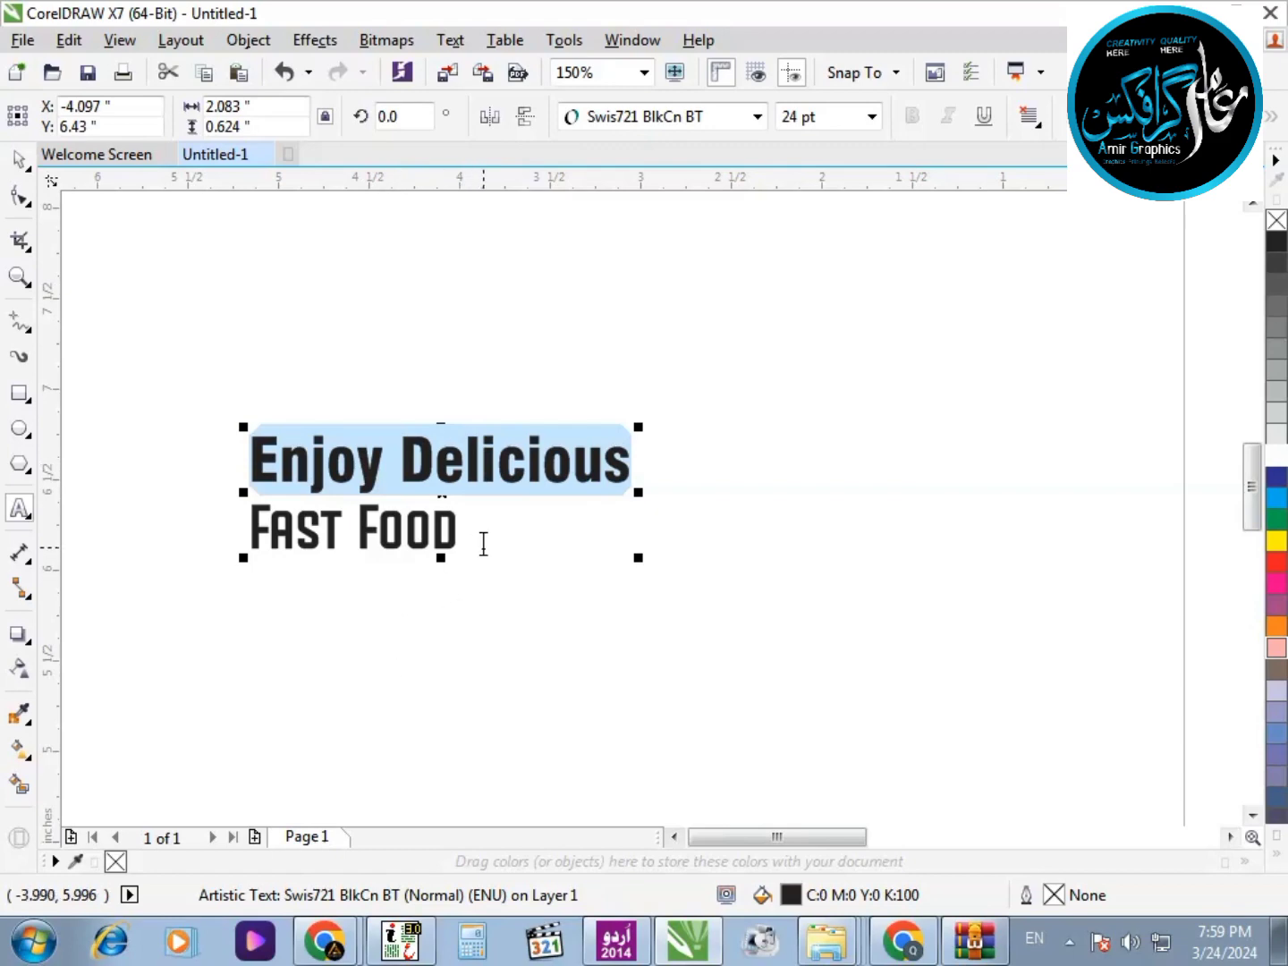
{"action": "left_click_drag", "start_coordinate": [458, 530], "coordinate": [248, 530]}
{"action": "left_click", "coordinate": [649, 117]}
{"action": "left_click", "coordinate": [661, 175]}
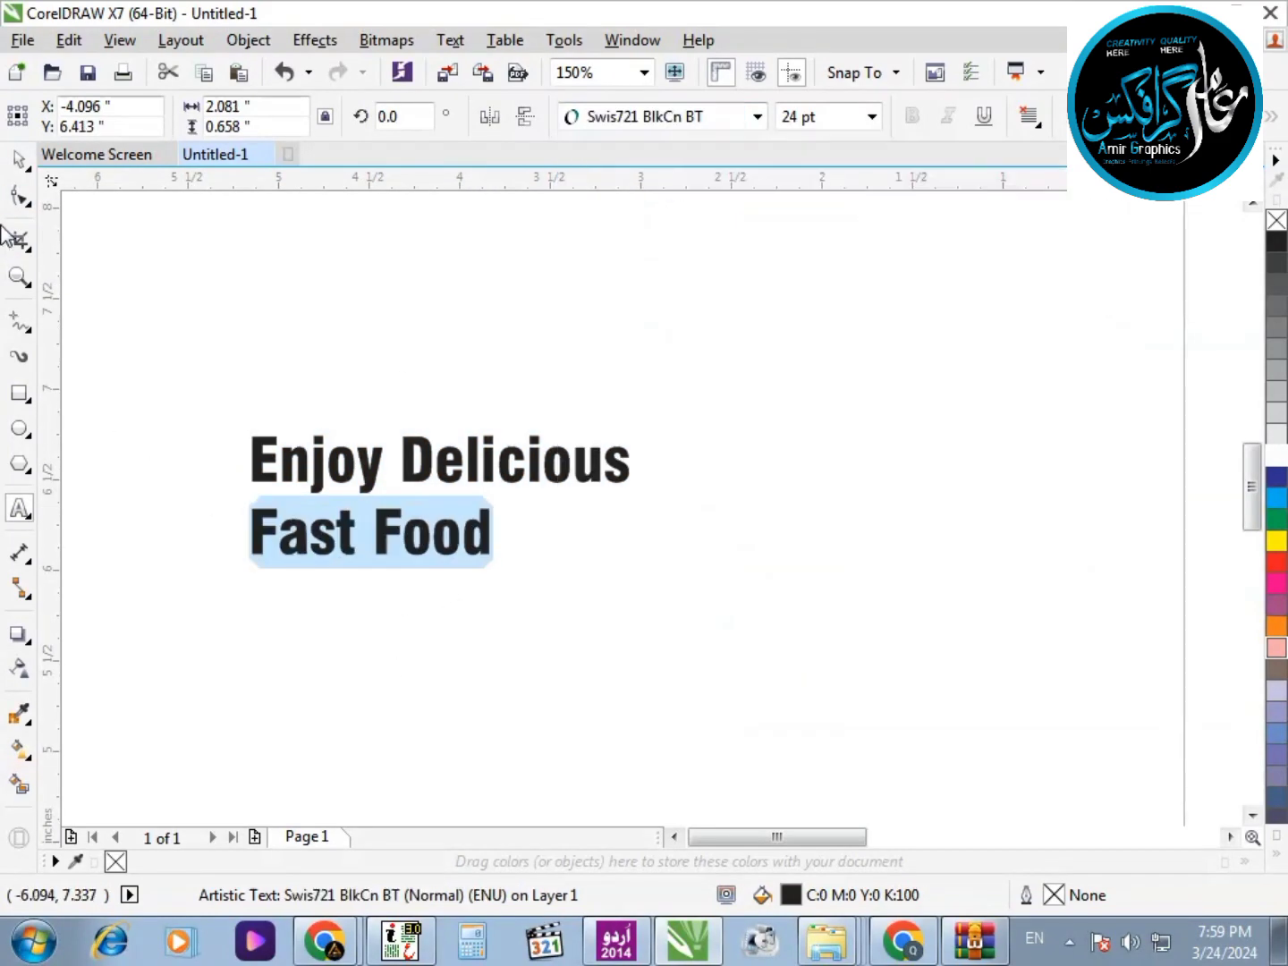
Break the text apart into separate lines and enlarge "Fast Food" so it is wider than "Enjoy Delicious"
{"action": "left_click", "coordinate": [18, 159]}
{"action": "key", "text": "ctrl+k"}
{"action": "left_click", "coordinate": [464, 535]}
{"action": "left_click_drag", "start_coordinate": [496, 563], "coordinate": [729, 635]}
Align the "Enjoy Delicious" and "Fast Food" lines on a common vertical center
{"action": "left_click_drag", "start_coordinate": [813, 411], "coordinate": [202, 626]}
{"action": "key", "text": "c"}
{"action": "left_click", "coordinate": [165, 433]}
{"action": "scroll", "coordinate": [356, 440], "scroll_direction": "down", "scroll_amount": 1}
{"action": "scroll", "coordinate": [337, 447], "scroll_direction": "up", "scroll_amount": 1}
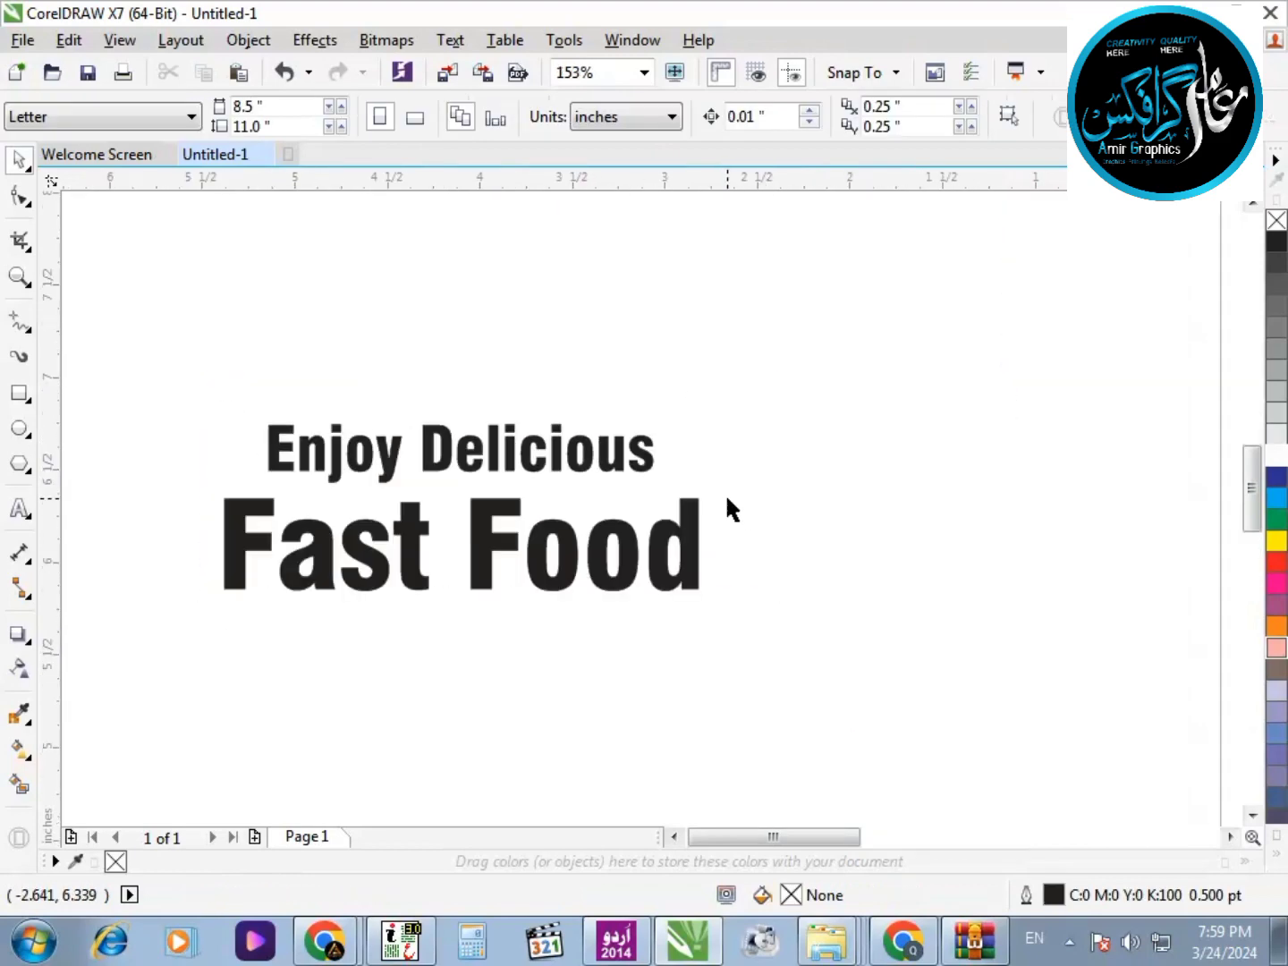
Move both text lines into the white area above the central pizza and scale them together to about 1.78 inches wide
{"action": "scroll", "coordinate": [761, 411], "scroll_direction": "down", "scroll_amount": 2}
{"action": "left_click_drag", "start_coordinate": [772, 390], "coordinate": [955, 542]}
{"action": "scroll", "coordinate": [1102, 503], "scroll_direction": "up", "scroll_amount": 4}
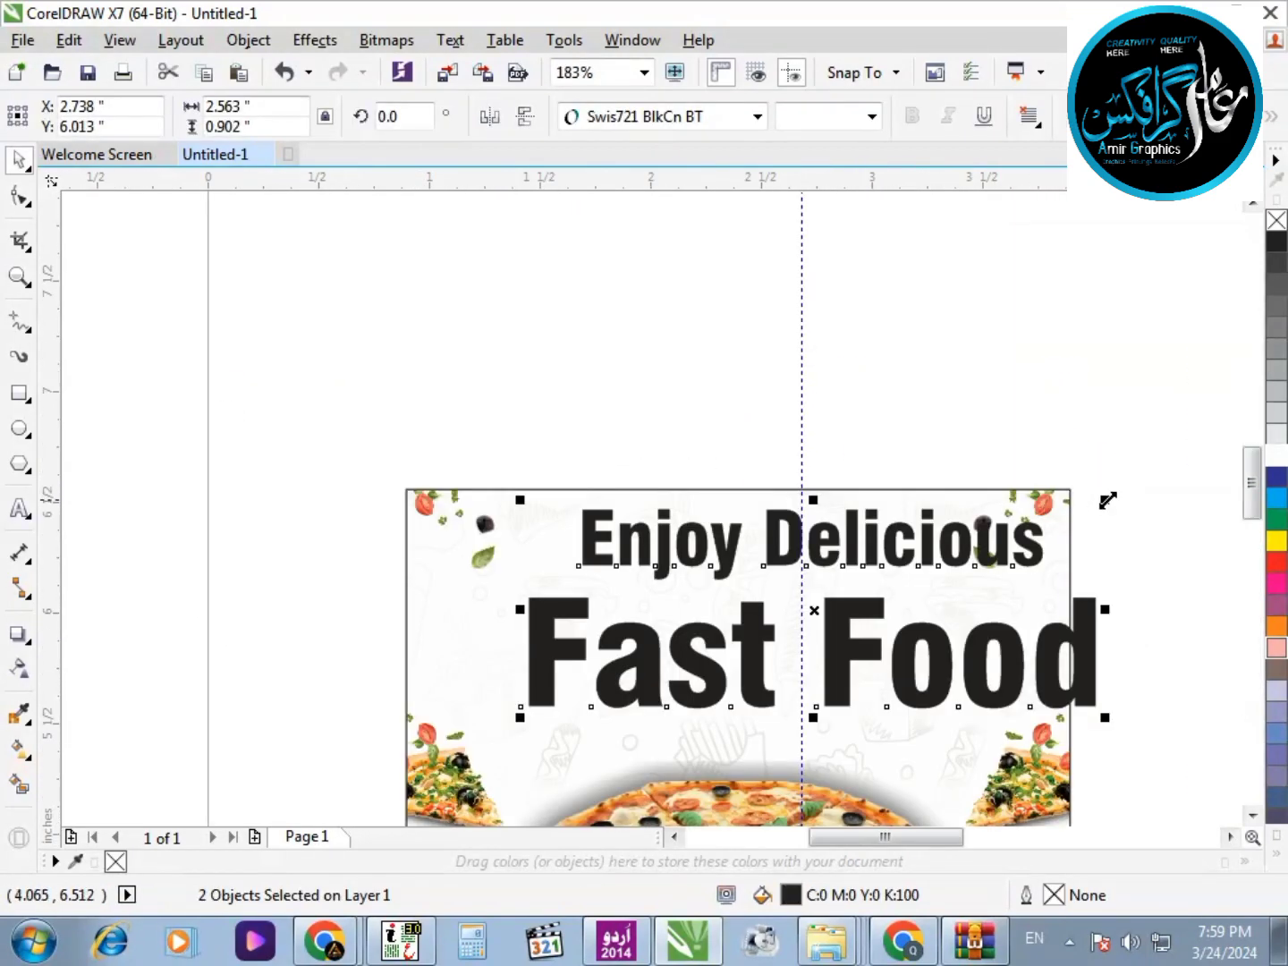
{"action": "left_click_drag", "start_coordinate": [1107, 501], "coordinate": [937, 490]}
{"action": "scroll", "coordinate": [698, 536], "scroll_direction": "down", "scroll_amount": 2}
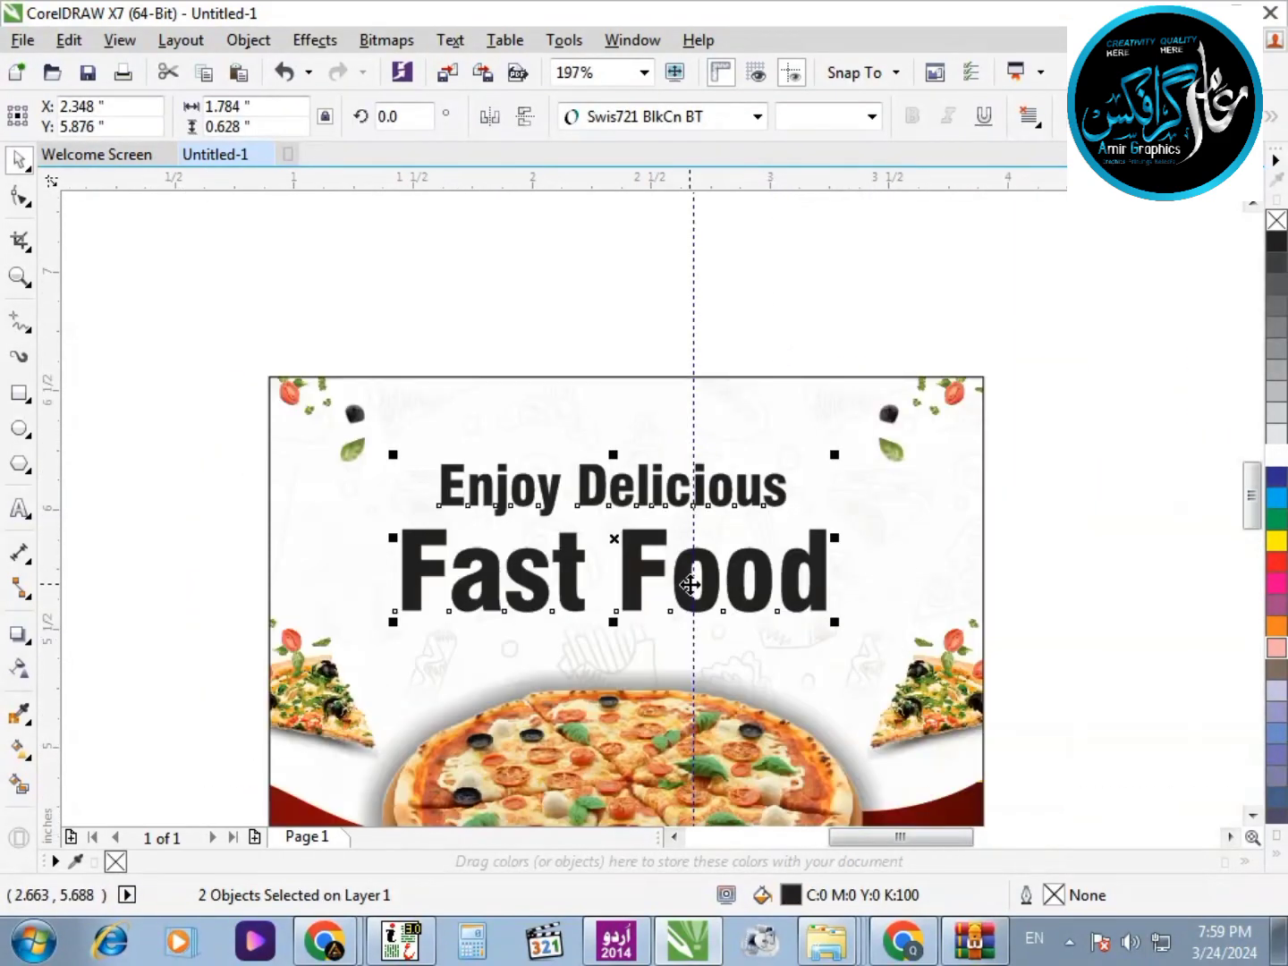
{"action": "scroll", "coordinate": [697, 537], "scroll_direction": "up", "scroll_amount": 2}
{"action": "left_click_drag", "start_coordinate": [684, 584], "coordinate": [716, 543]}
{"action": "left_click", "coordinate": [775, 307]}
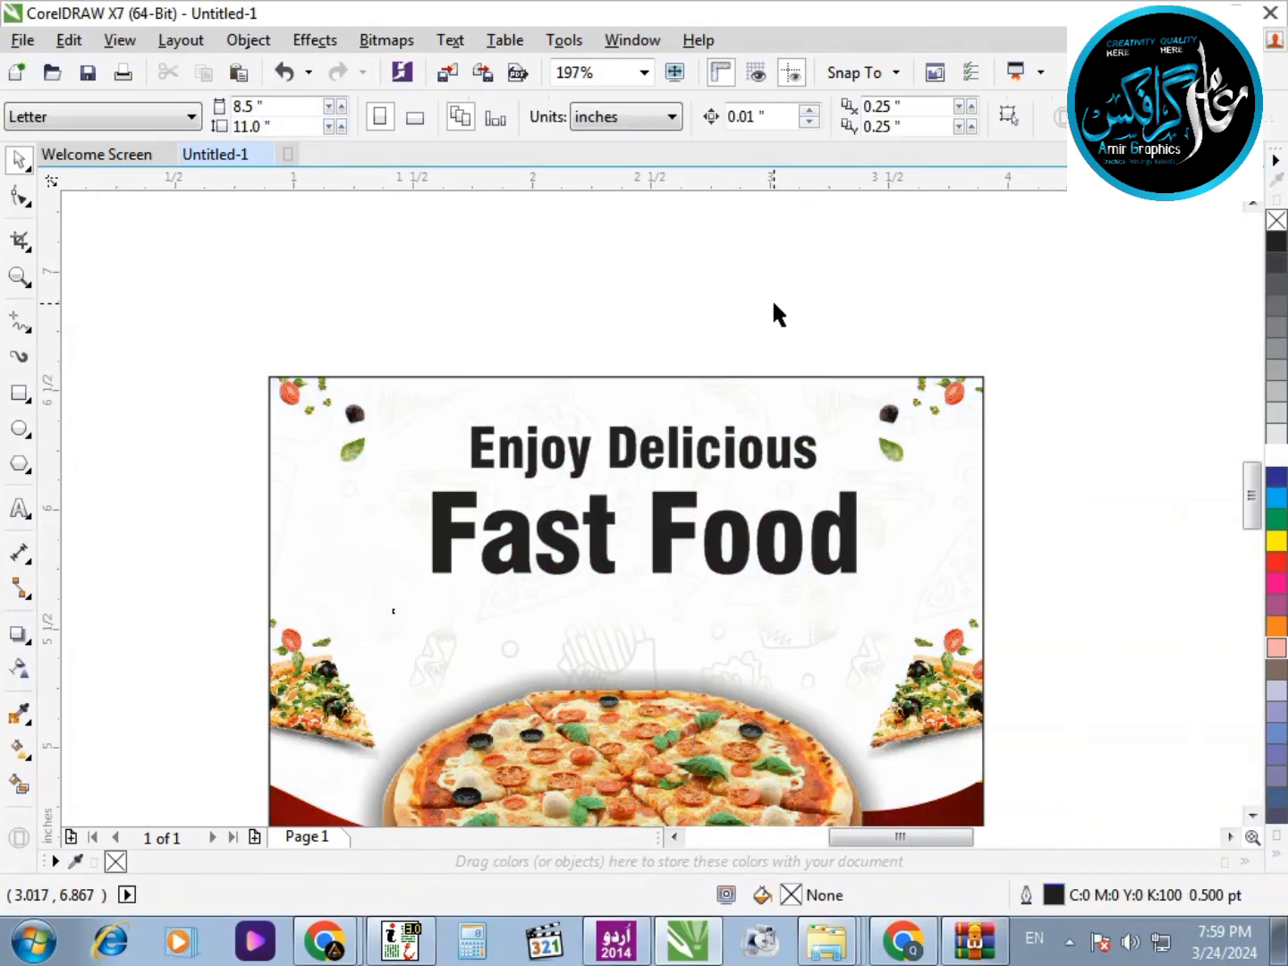
Center both text lines horizontally on the square
{"action": "left_click_drag", "start_coordinate": [924, 345], "coordinate": [407, 638]}
{"action": "left_click", "coordinate": [445, 640], "text": "shift"}
{"action": "key", "text": "c"}
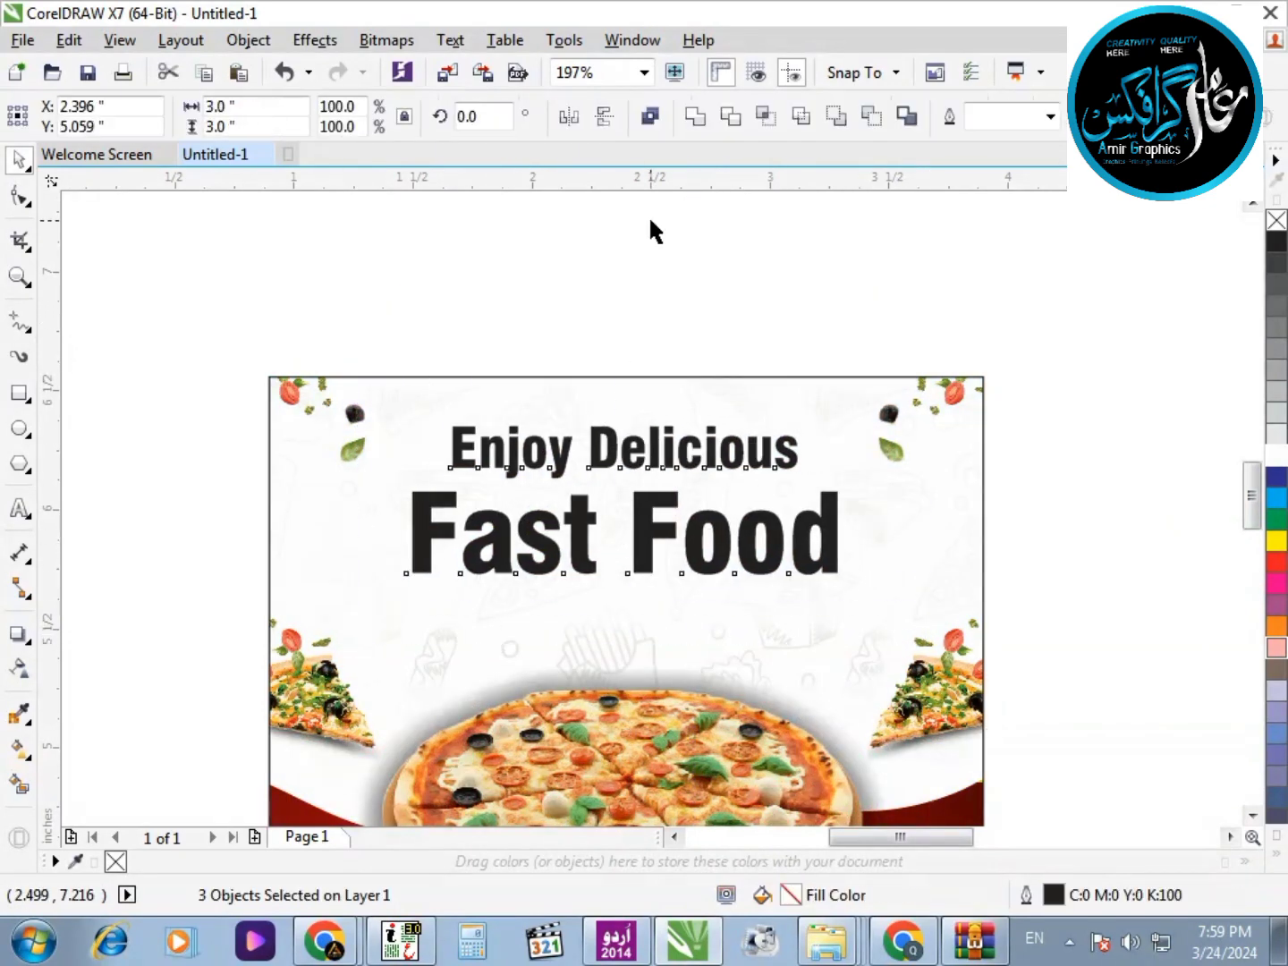
{"action": "left_click", "coordinate": [650, 221]}
{"action": "scroll", "coordinate": [955, 640], "scroll_direction": "up", "scroll_amount": 2}
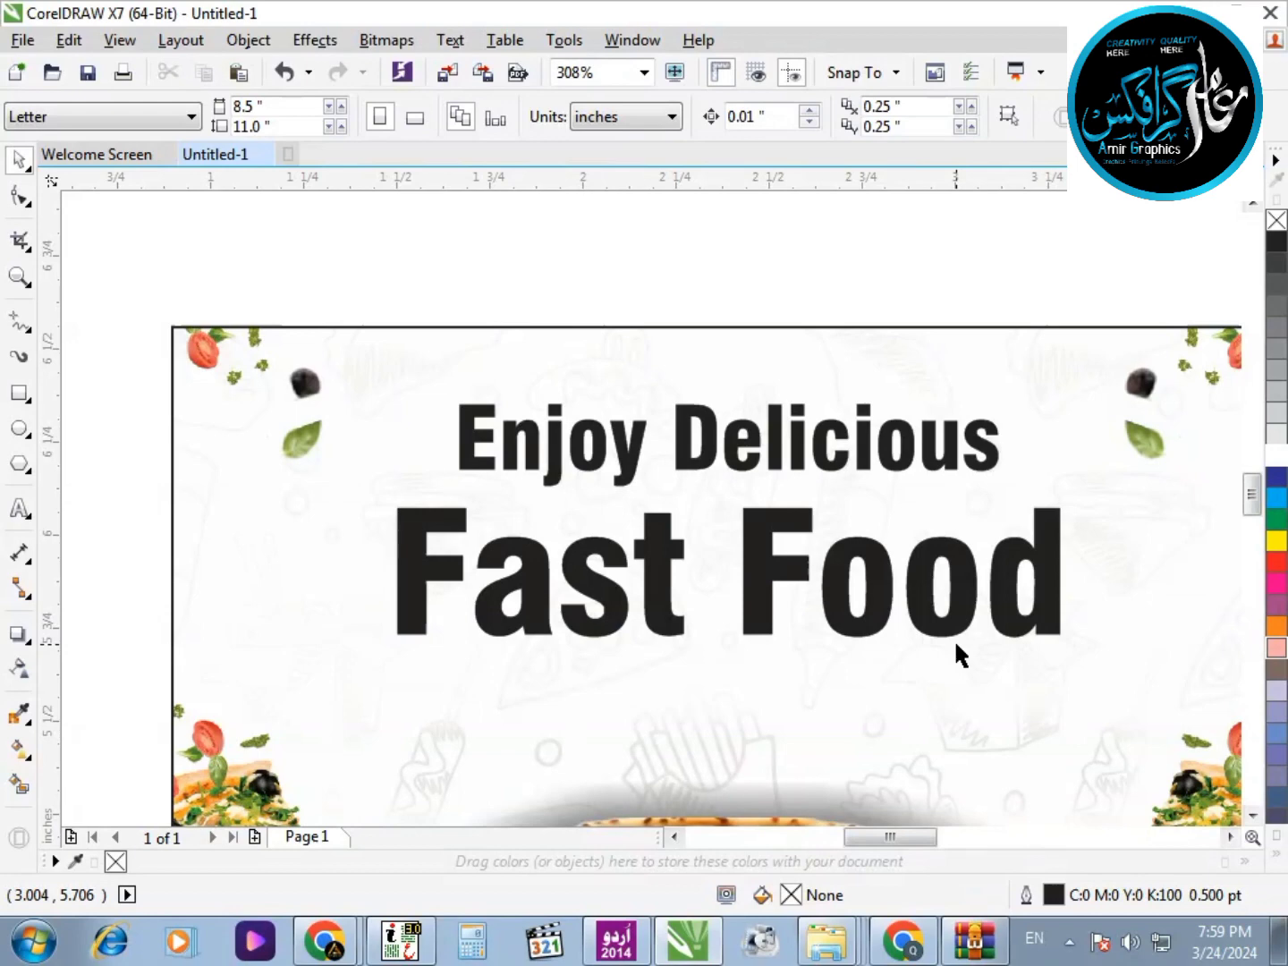
Fill the "Fast Food" text with rich black, C:100 M:100 Y:100 K:100
{"action": "scroll", "coordinate": [1006, 710], "scroll_direction": "down", "scroll_amount": 2}
{"action": "left_click_drag", "start_coordinate": [431, 400], "coordinate": [904, 600]}
{"action": "scroll", "coordinate": [898, 599], "scroll_direction": "up", "scroll_amount": 1}
{"action": "left_click", "coordinate": [775, 583]}
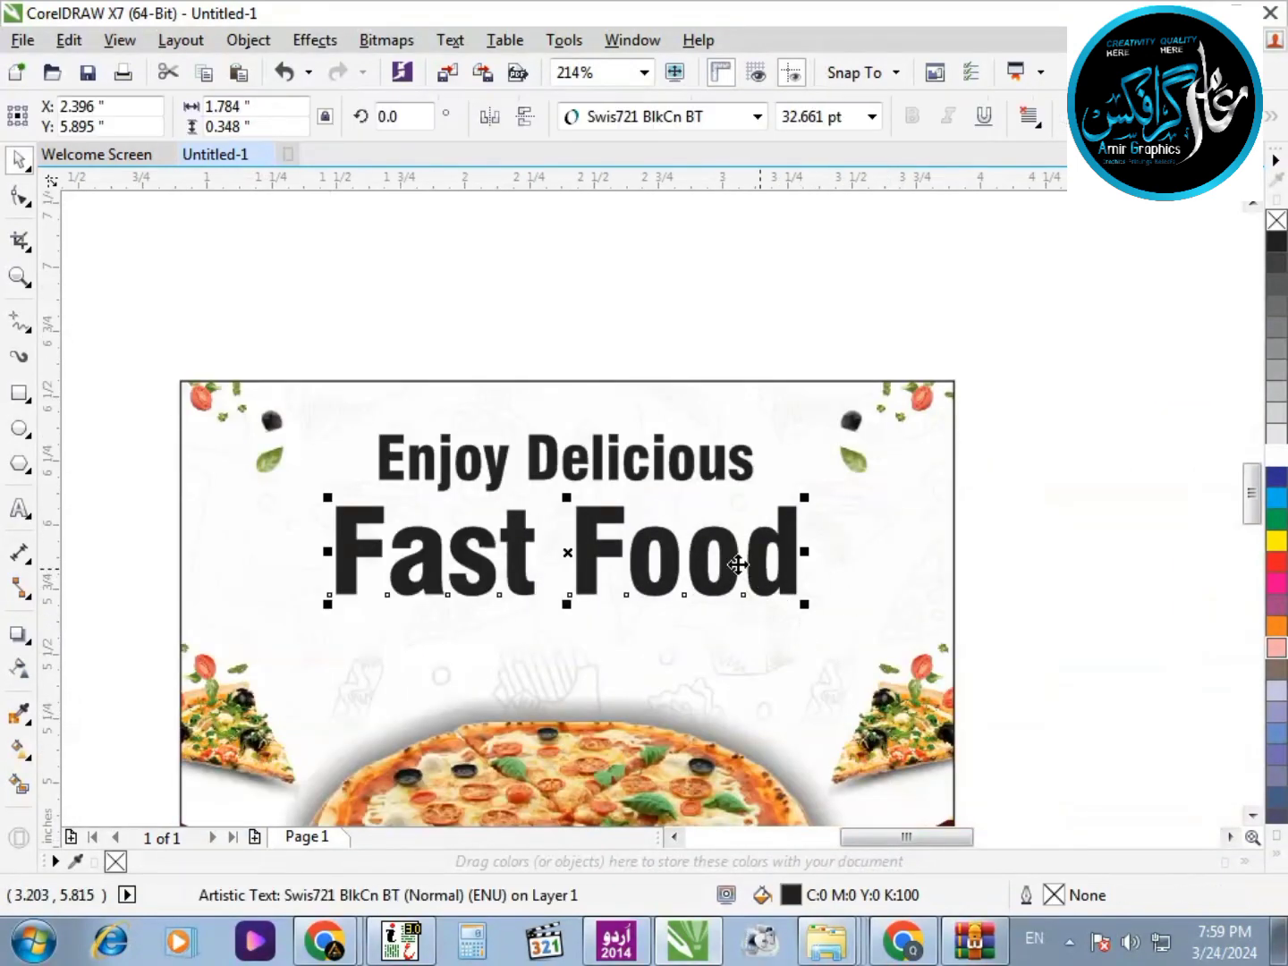
{"action": "key", "text": "F2"}
{"action": "left_click_drag", "start_coordinate": [215, 365], "coordinate": [1049, 622]}
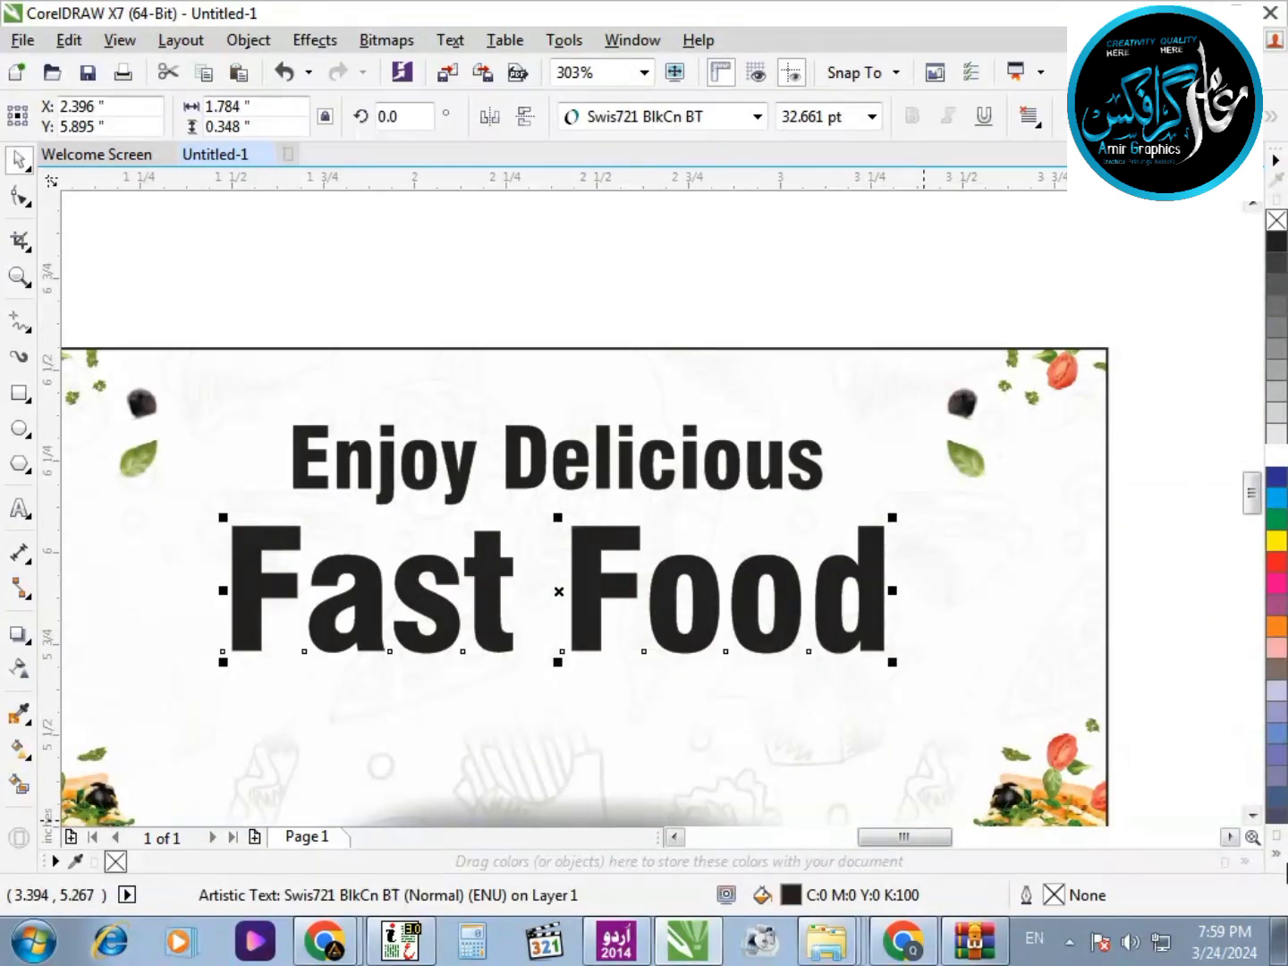
{"action": "left_click", "coordinate": [1277, 853]}
{"action": "left_click", "coordinate": [1262, 354]}
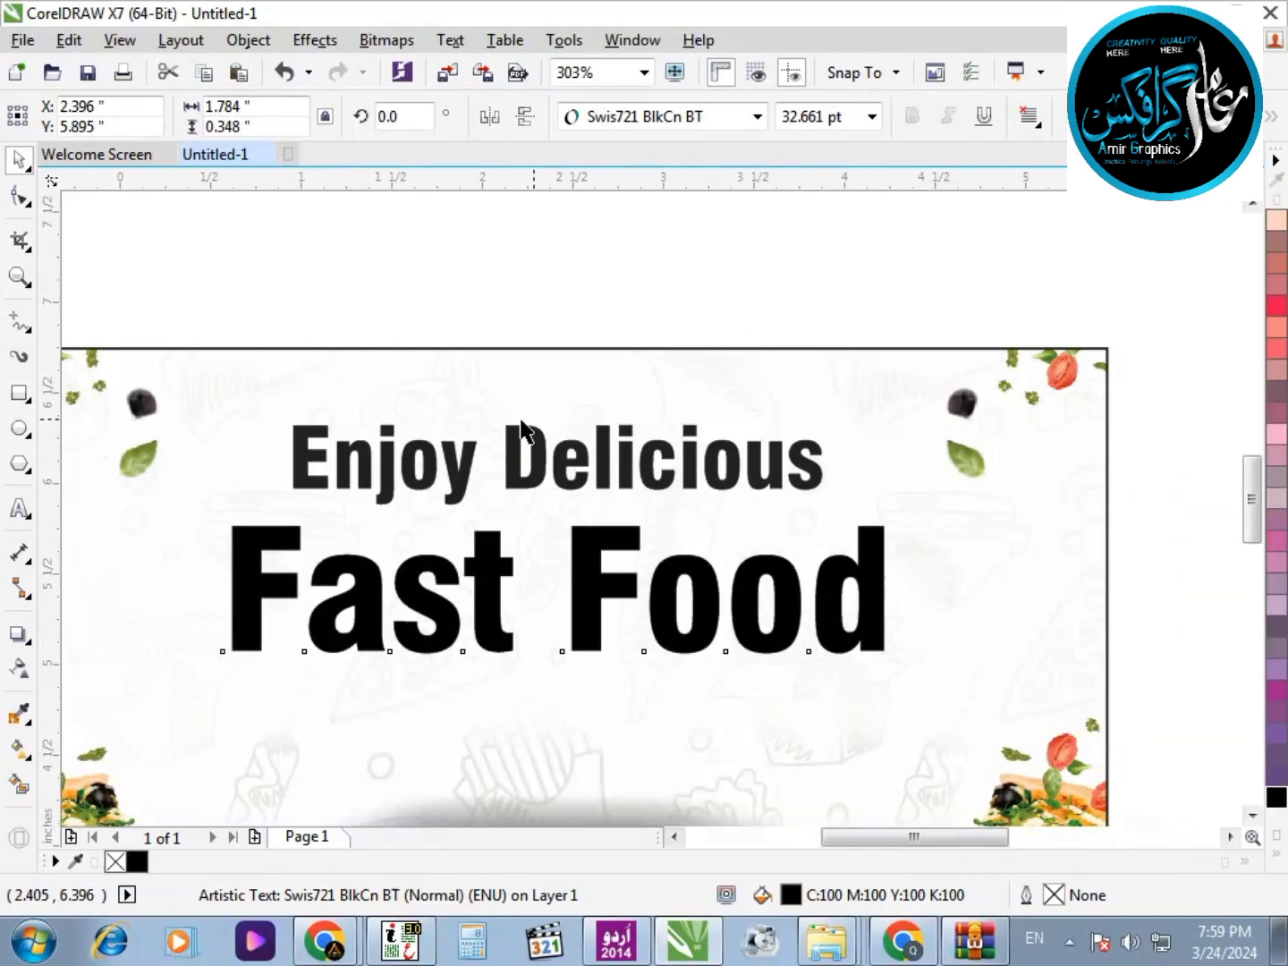
Sample the dark red of the wave with the Color Eyedropper and apply it to the "Enjoy Delicious" text
{"action": "scroll", "coordinate": [718, 568], "scroll_direction": "up", "scroll_amount": 1}
{"action": "left_click", "coordinate": [719, 566]}
{"action": "scroll", "coordinate": [730, 450], "scroll_direction": "down", "scroll_amount": 2}
{"action": "left_click_drag", "start_coordinate": [729, 450], "coordinate": [1207, 809]}
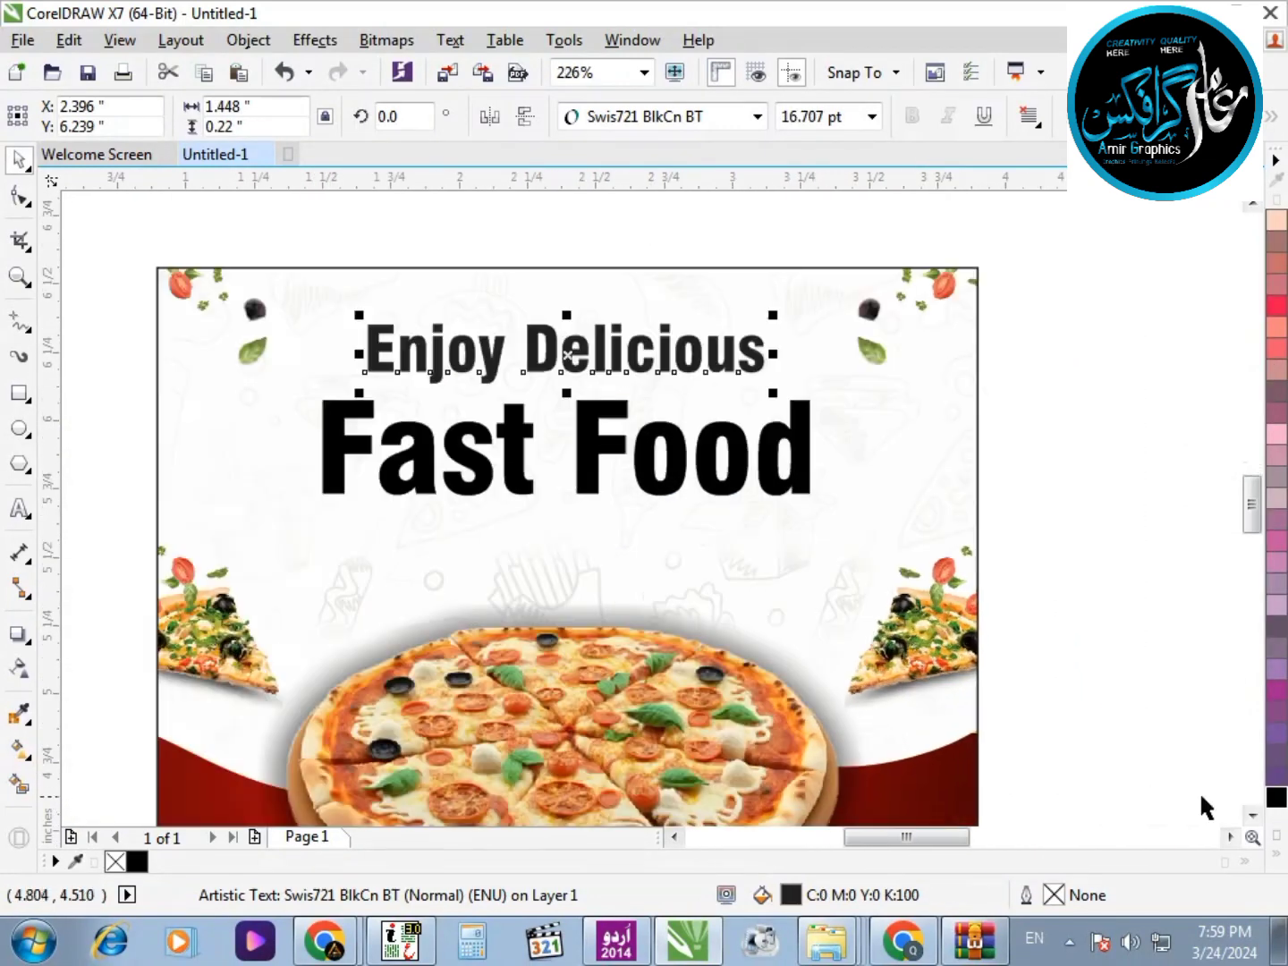
{"action": "left_click", "coordinate": [21, 716]}
{"action": "left_click", "coordinate": [225, 799]}
{"action": "scroll", "coordinate": [503, 474], "scroll_direction": "up", "scroll_amount": 3}
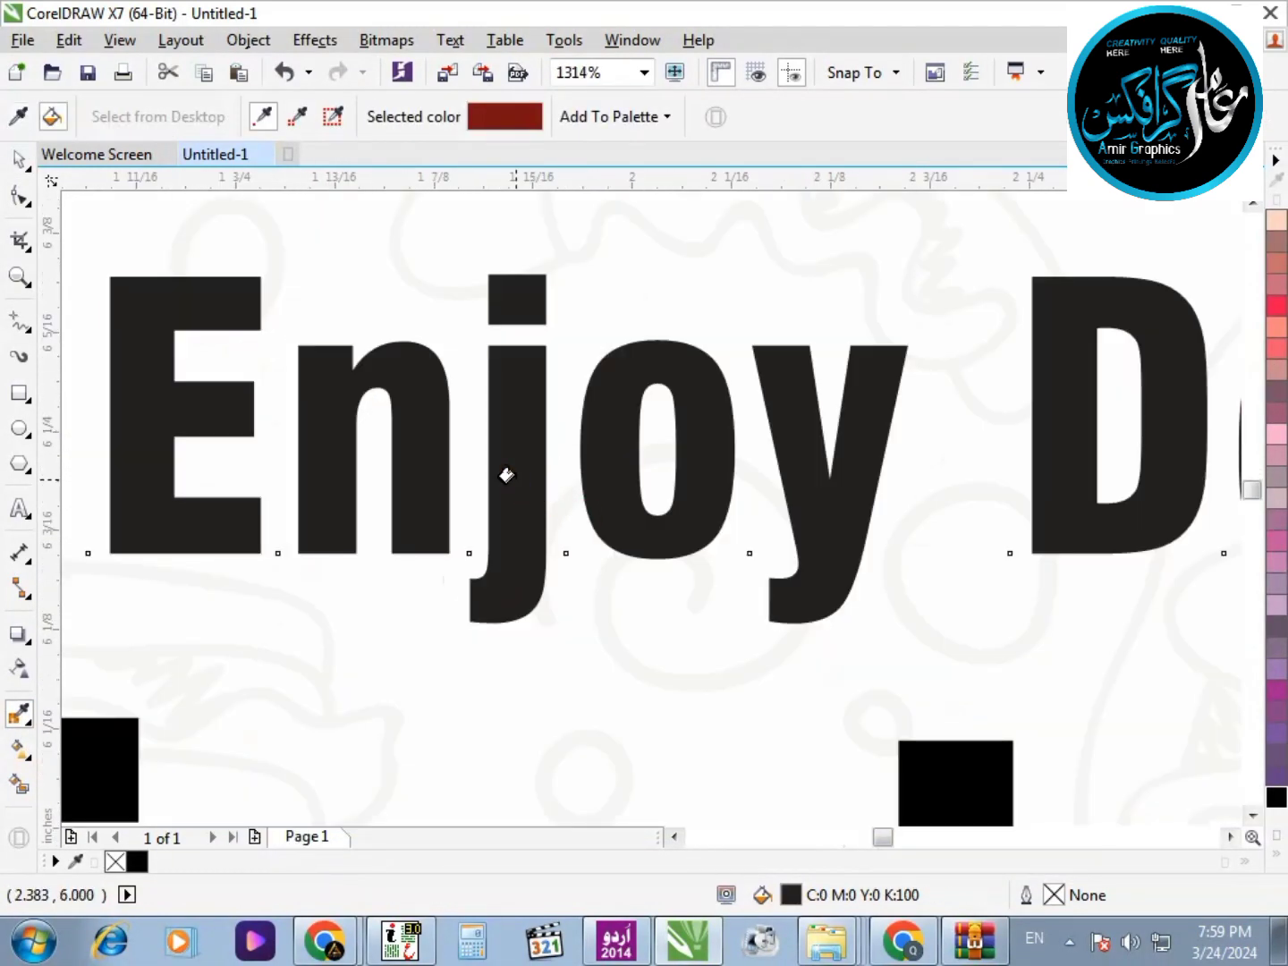
{"action": "scroll", "coordinate": [512, 475], "scroll_direction": "down", "scroll_amount": 1}
{"action": "left_click", "coordinate": [512, 475]}
{"action": "scroll", "coordinate": [512, 475], "scroll_direction": "down", "scroll_amount": 2}
{"action": "left_click", "coordinate": [19, 161]}
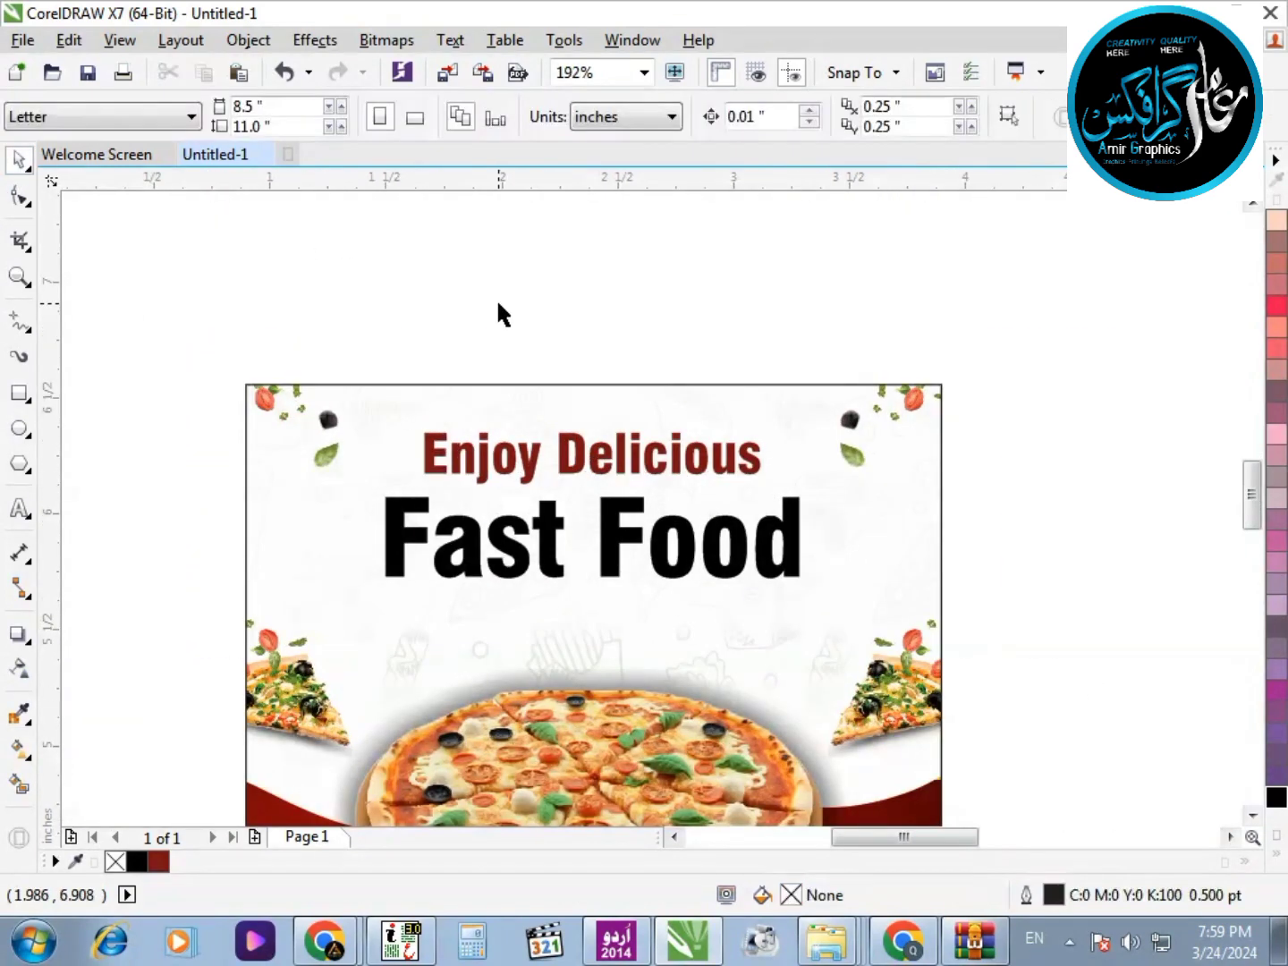
Within the square's PowerClip contents, enlarge the top-left toppings to about 1.2 inches wide and finish editing
{"action": "scroll", "coordinate": [653, 375], "scroll_direction": "down", "scroll_amount": 2}
{"action": "scroll", "coordinate": [715, 405], "scroll_direction": "up", "scroll_amount": 1}
{"action": "left_click", "coordinate": [394, 434], "text": "ctrl"}
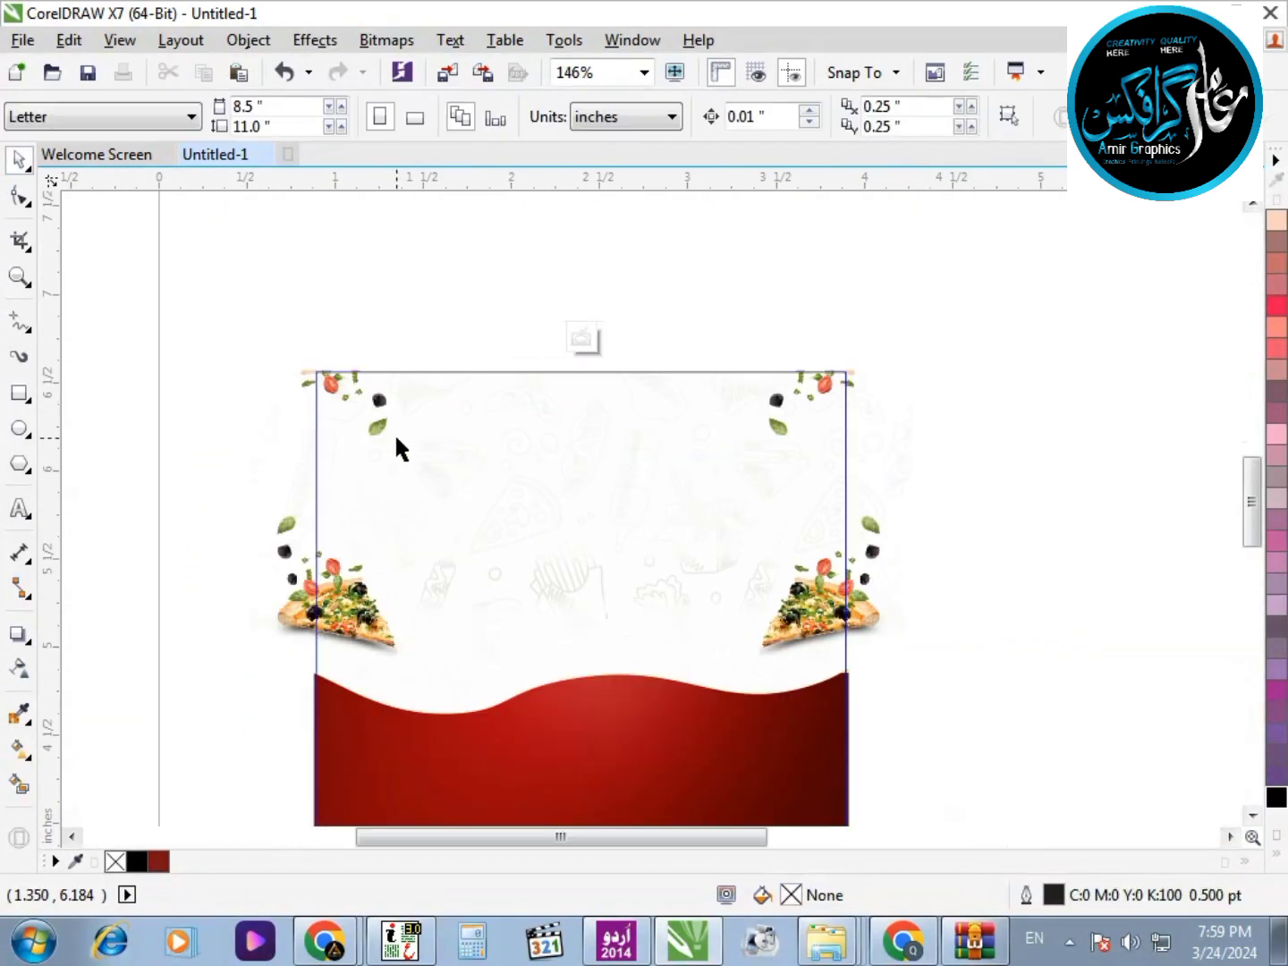
{"action": "left_click", "coordinate": [371, 422]}
{"action": "left_click_drag", "start_coordinate": [403, 445], "coordinate": [362, 462]}
{"action": "left_click", "coordinate": [584, 338]}
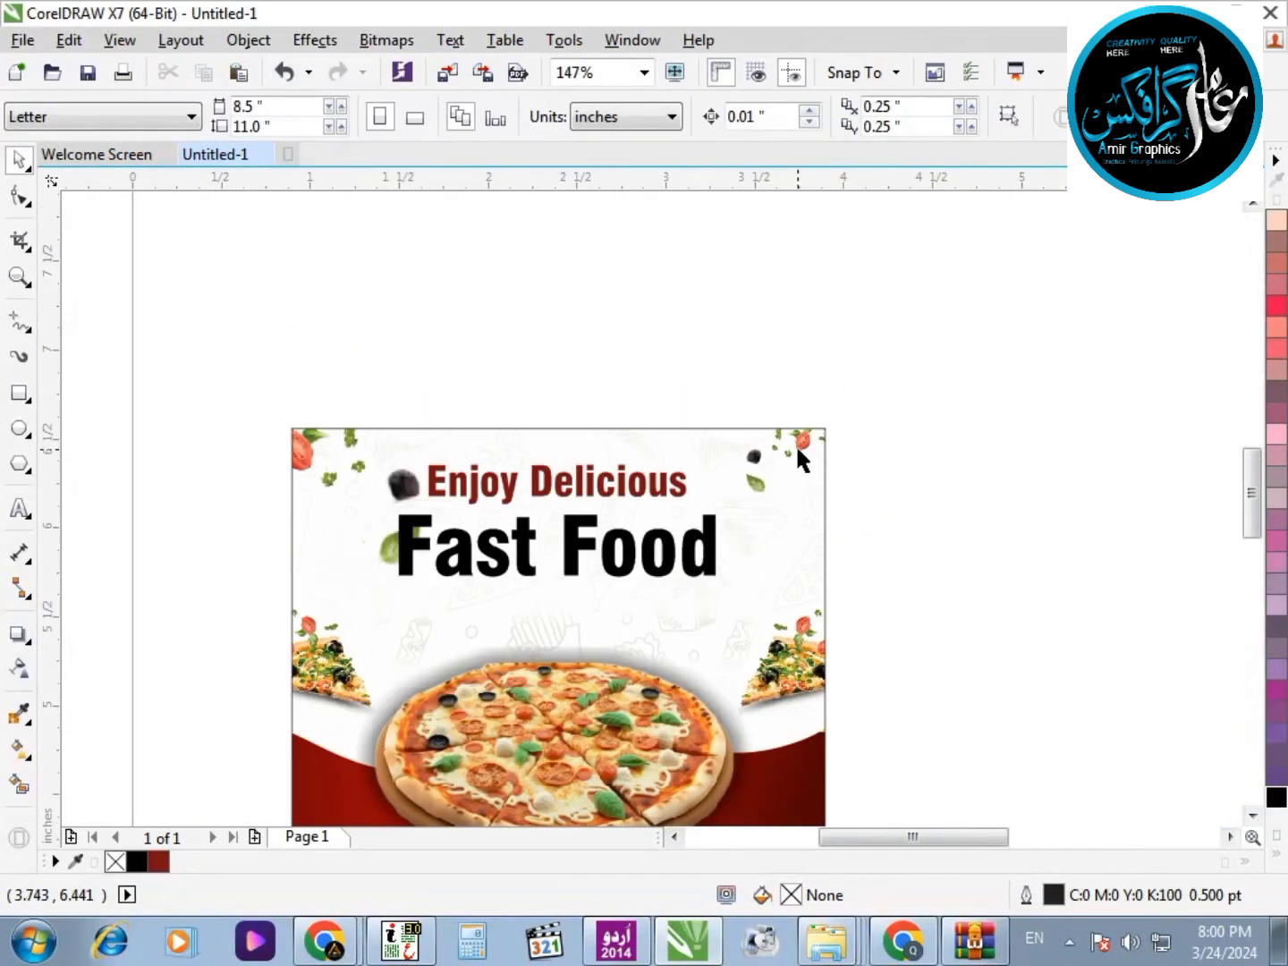
Reopen the PowerClip contents, enlarge the top-right toppings to about 1.14 inches wide and finish editing
{"action": "left_click", "coordinate": [795, 445], "text": "ctrl"}
{"action": "left_click_drag", "start_coordinate": [736, 495], "coordinate": [623, 616]}
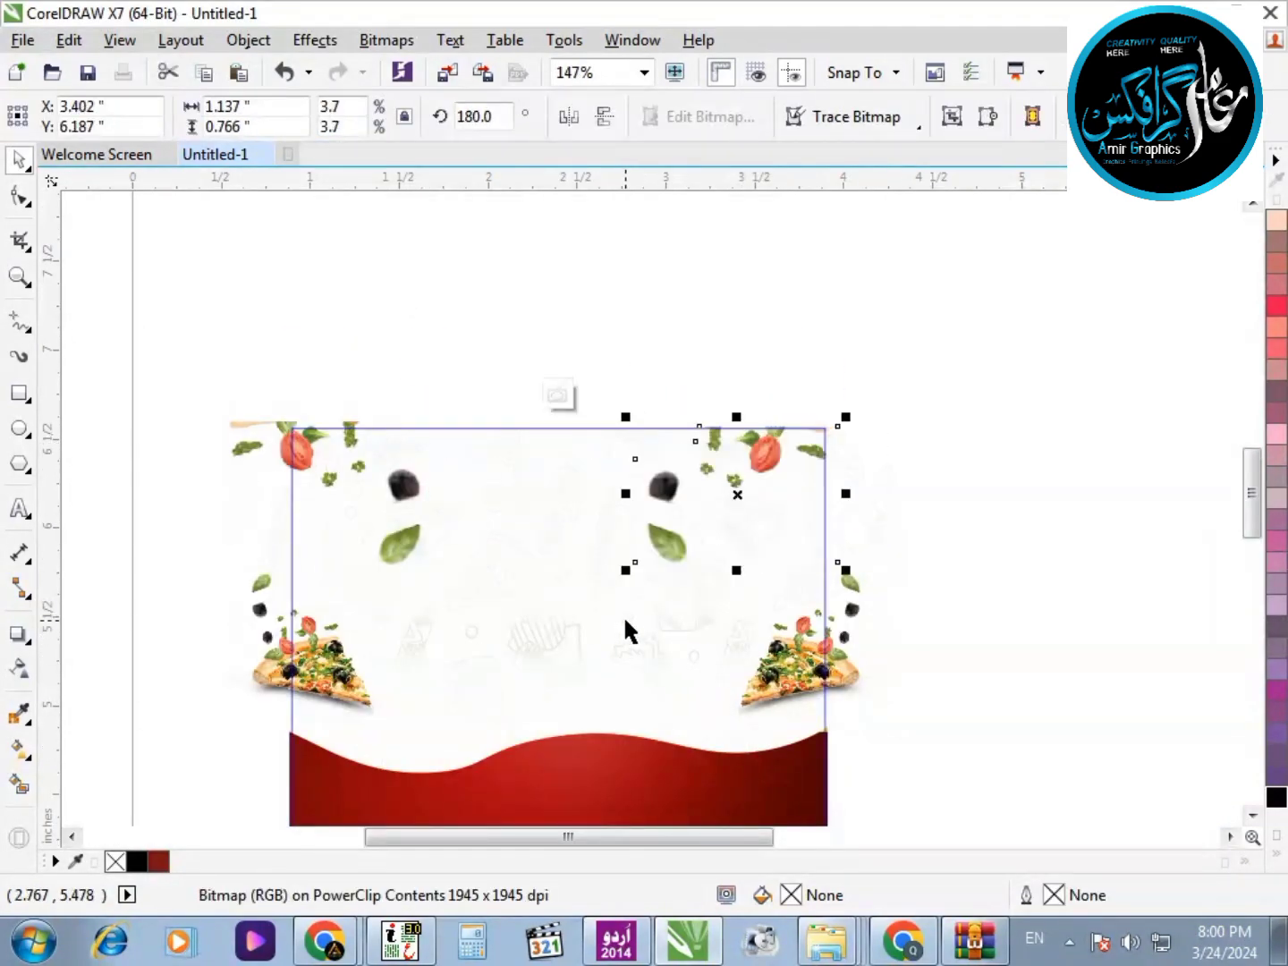
{"action": "left_click", "coordinate": [597, 380]}
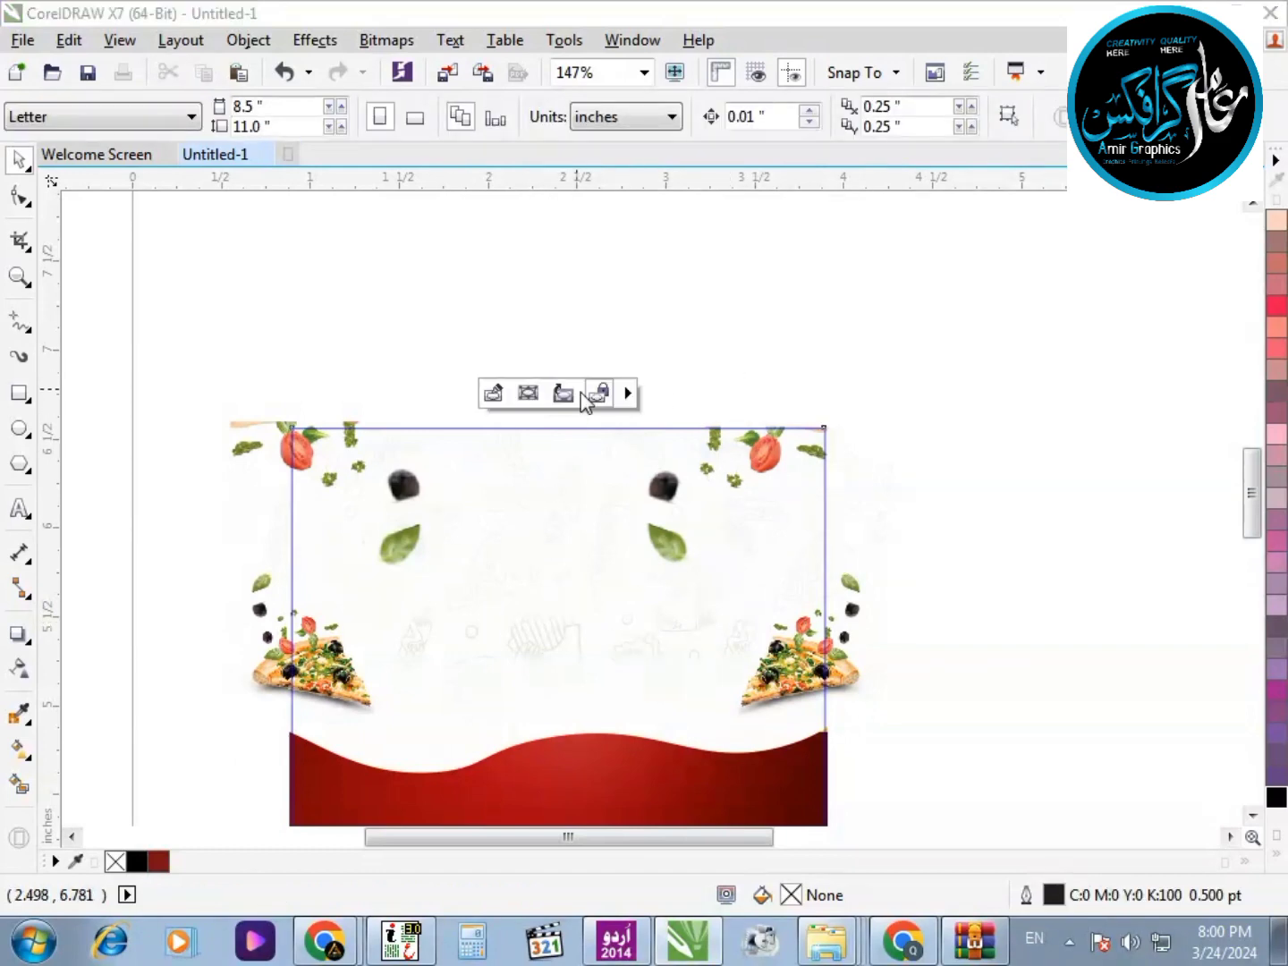
{"action": "left_click", "coordinate": [592, 396]}
Shift both enlarged toppings groups outward past the square's side edges within the PowerClip contents and finish editing
{"action": "key", "text": "F4"}
{"action": "scroll", "coordinate": [728, 357], "scroll_direction": "up", "scroll_amount": 1}
{"action": "left_click", "coordinate": [854, 376], "text": "ctrl"}
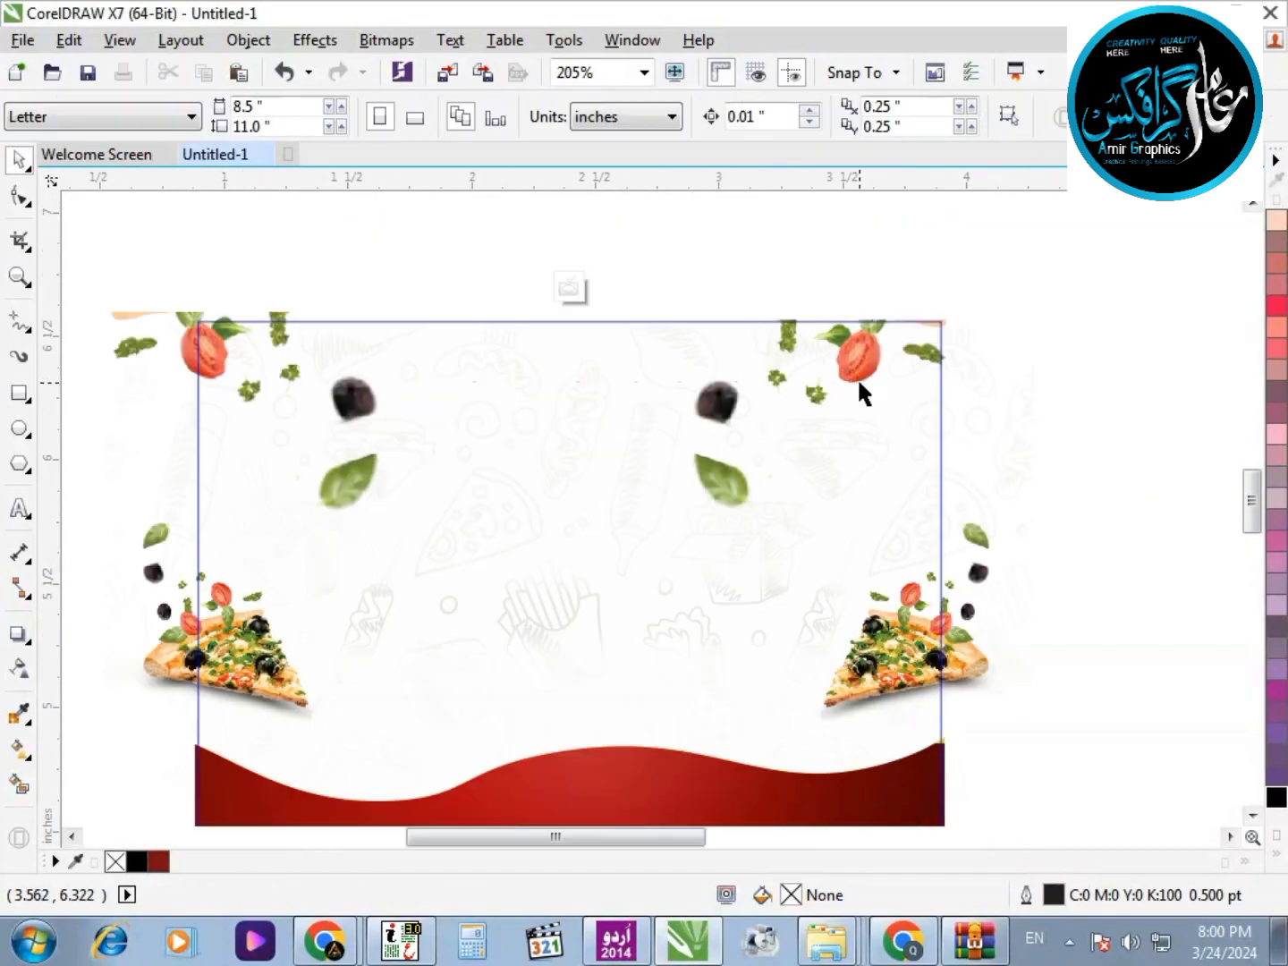
{"action": "left_click_drag", "start_coordinate": [858, 378], "coordinate": [950, 374]}
{"action": "left_click_drag", "start_coordinate": [337, 410], "coordinate": [320, 408]}
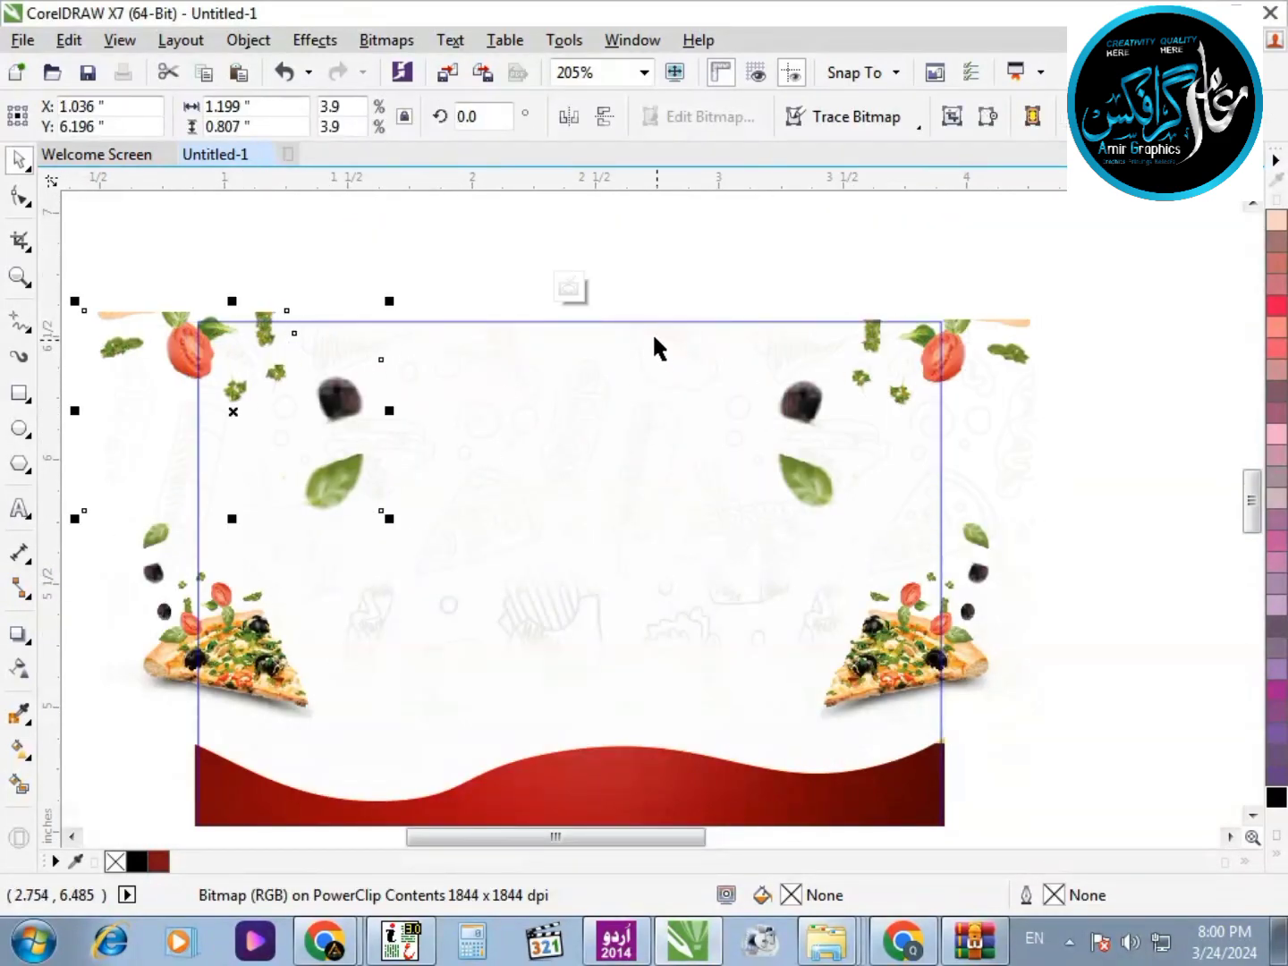
{"action": "left_click", "coordinate": [569, 288]}
{"action": "left_click", "coordinate": [385, 257]}
{"action": "scroll", "coordinate": [430, 385], "scroll_direction": "down", "scroll_amount": 3}
{"action": "scroll", "coordinate": [695, 401], "scroll_direction": "up", "scroll_amount": 2}
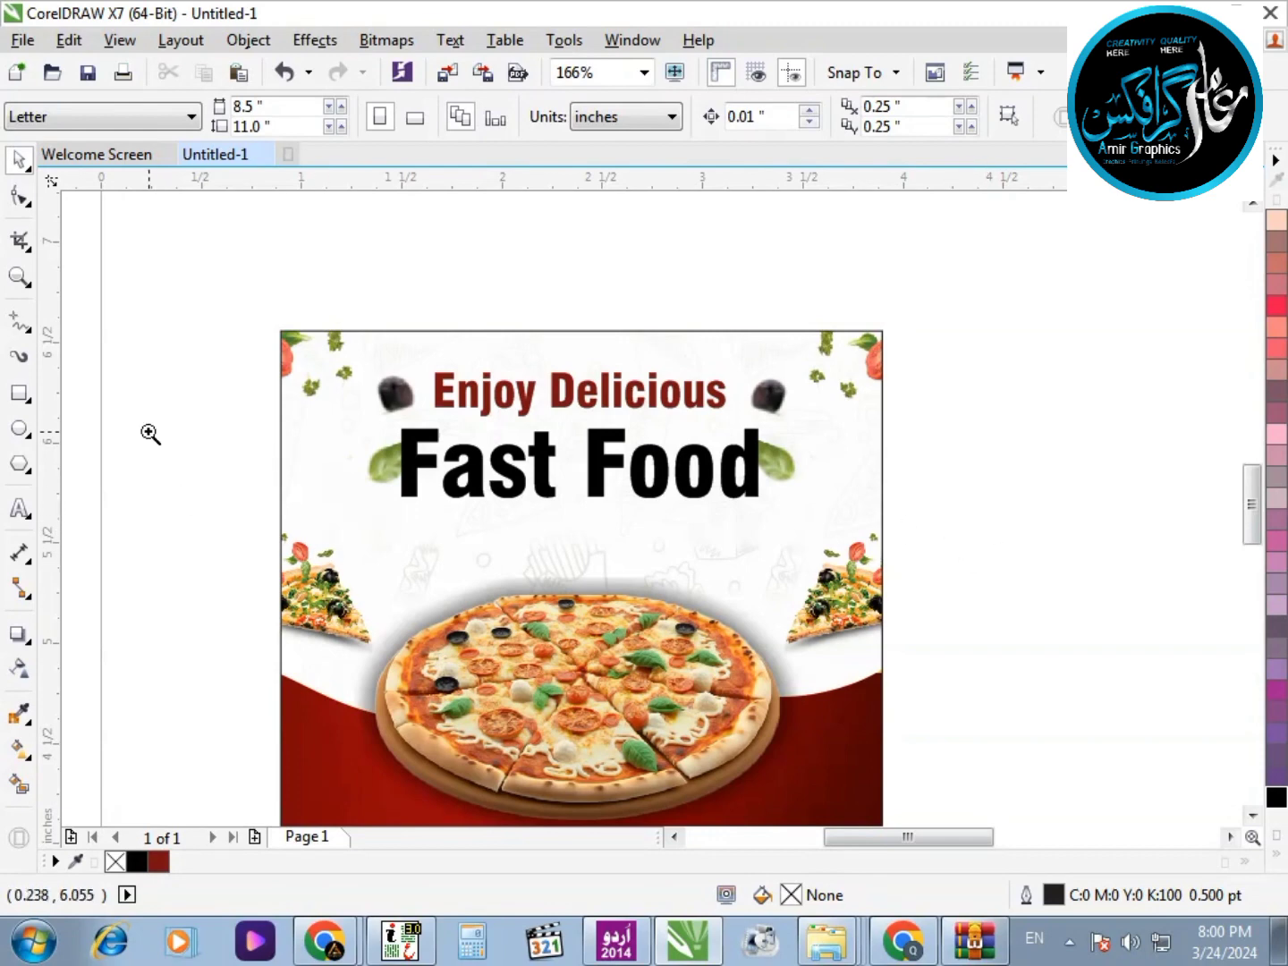
{"action": "scroll", "coordinate": [150, 434], "scroll_direction": "up", "scroll_amount": 5}
{"action": "left_click", "coordinate": [21, 429]}
{"action": "scroll", "coordinate": [324, 357], "scroll_direction": "down", "scroll_amount": 4}
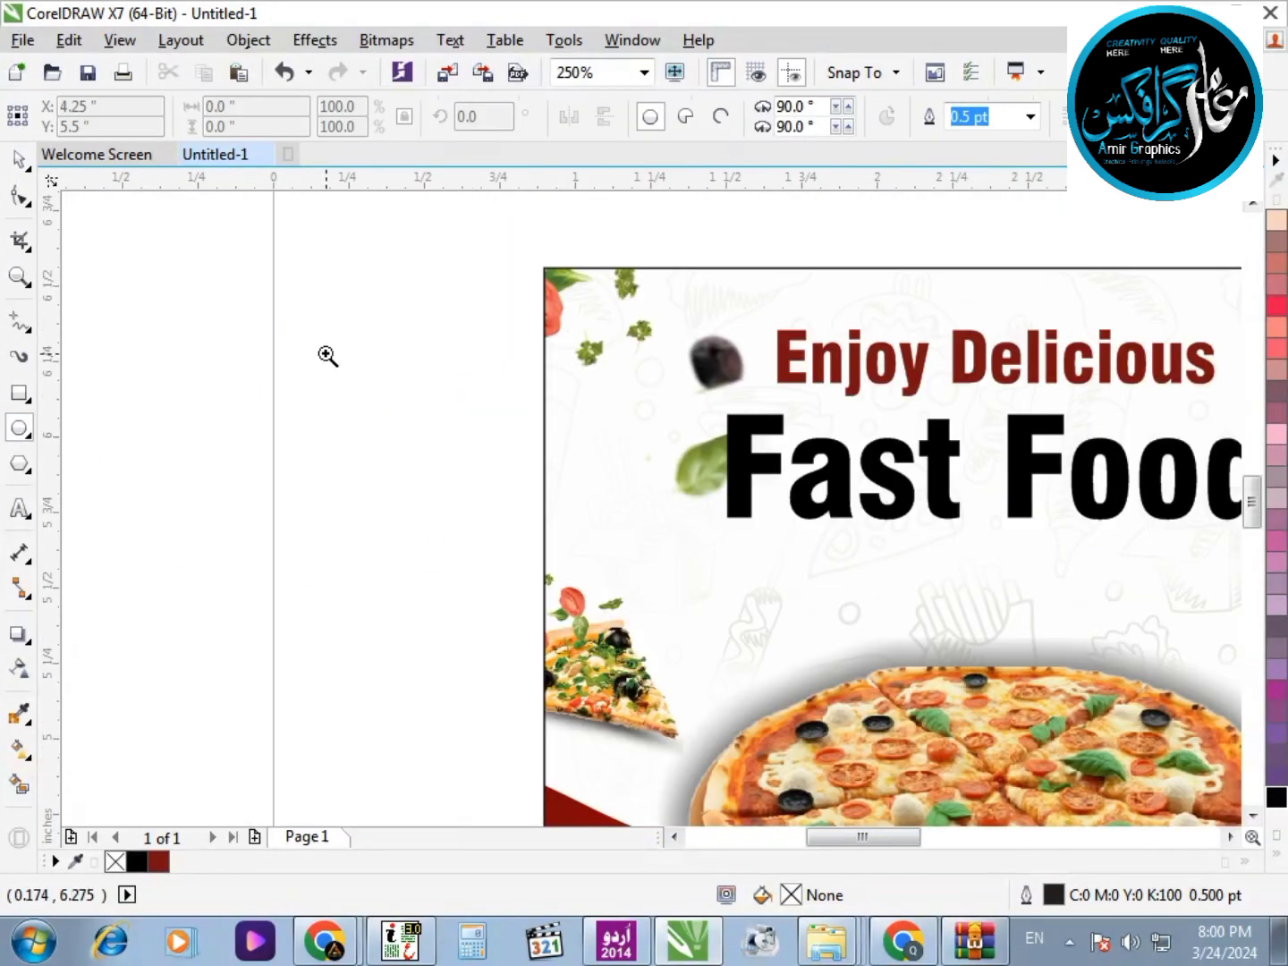
{"action": "scroll", "coordinate": [374, 438], "scroll_direction": "up", "scroll_amount": 4}
{"action": "left_click_drag", "start_coordinate": [327, 341], "coordinate": [457, 562]}
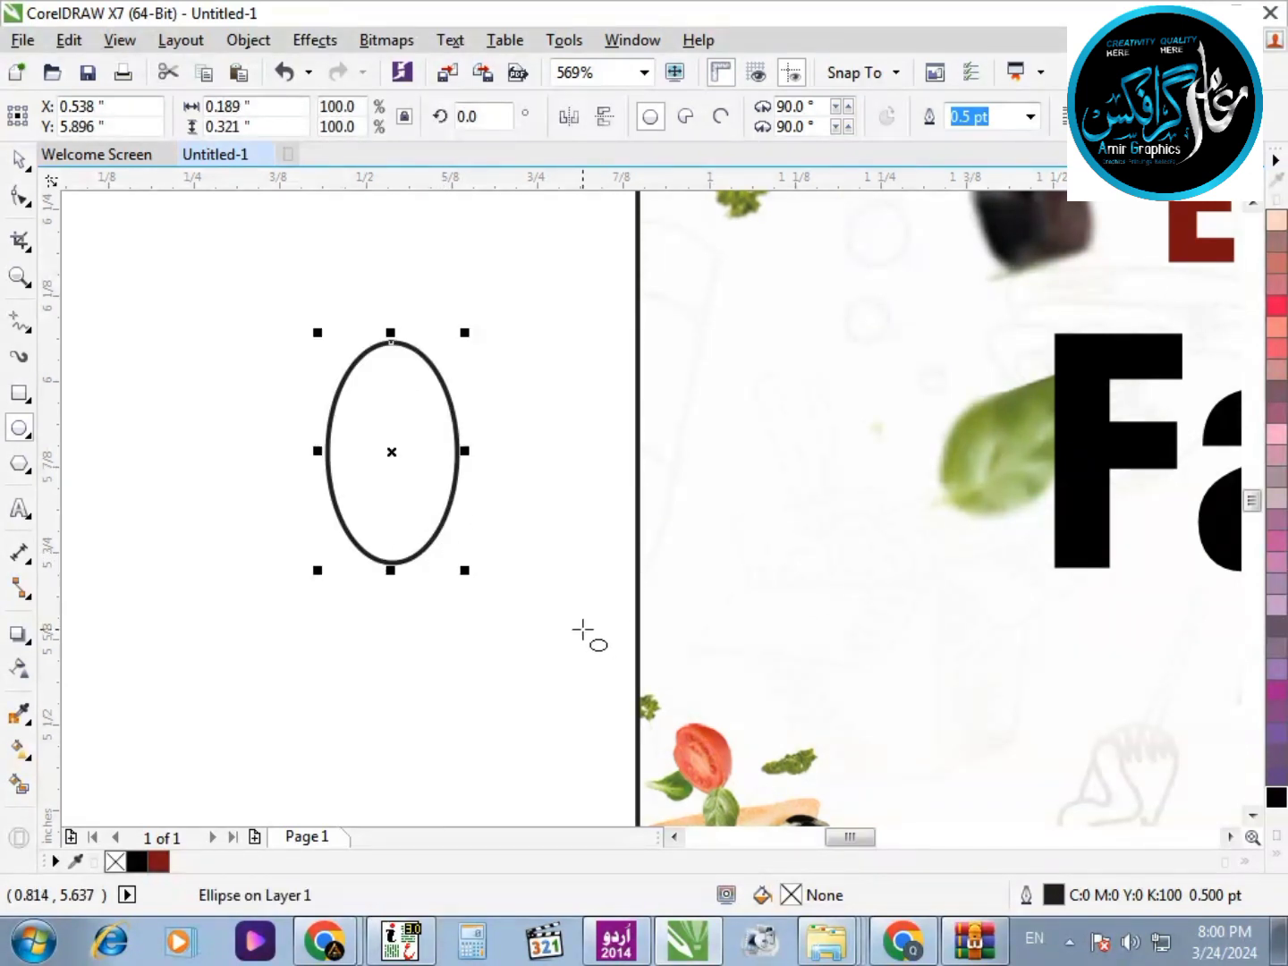
{"action": "key", "text": "Delete"}
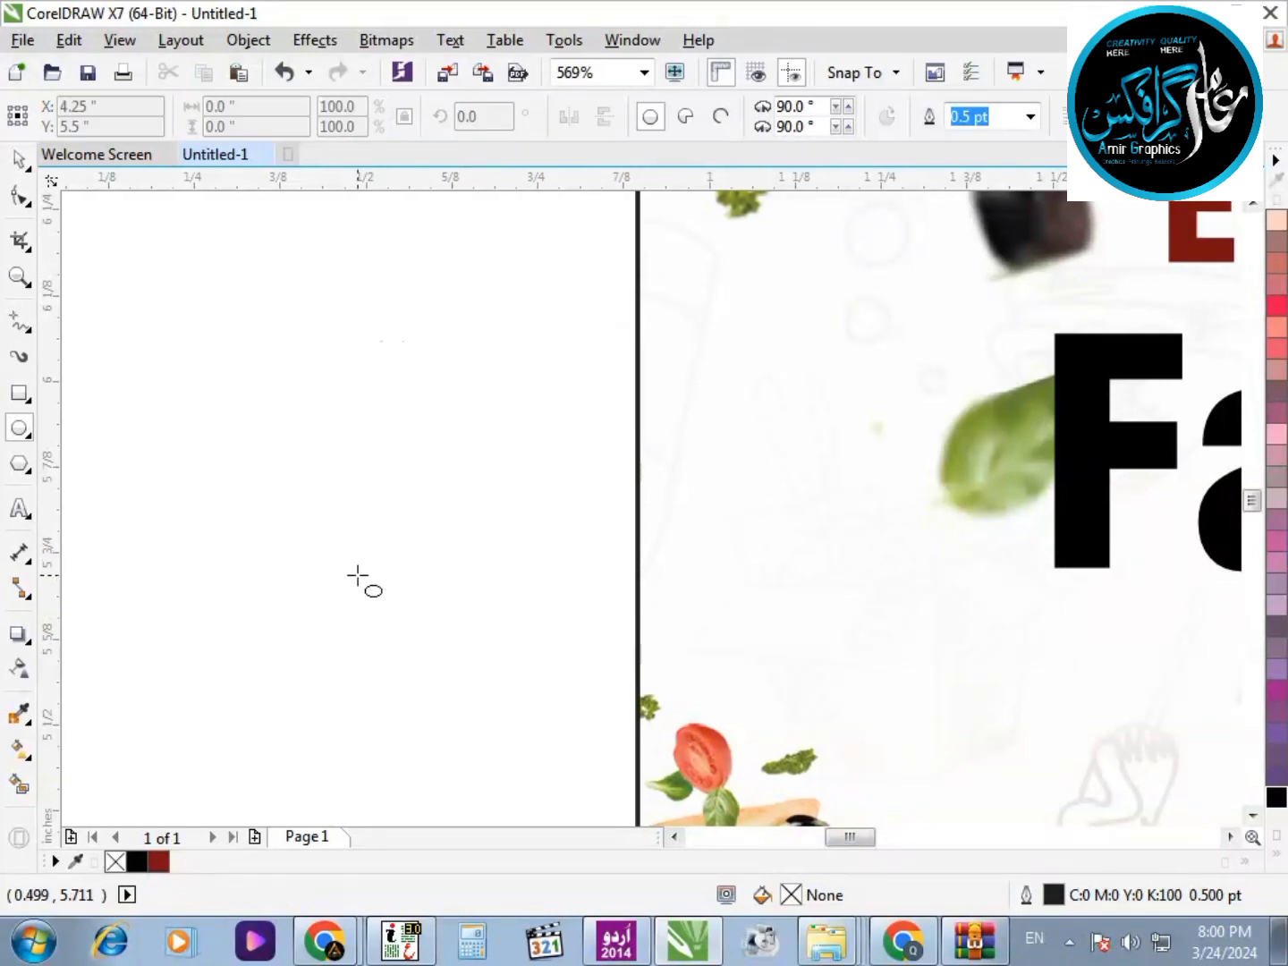
Draw a small square about 0.143 inches per side in the empty area beside the advertisement and ready its corners for shape editing
{"action": "left_click", "coordinate": [21, 394]}
{"action": "left_click_drag", "start_coordinate": [261, 391], "coordinate": [310, 441]}
{"action": "scroll", "coordinate": [272, 394], "scroll_direction": "up", "scroll_amount": 3}
{"action": "key", "text": "F10"}
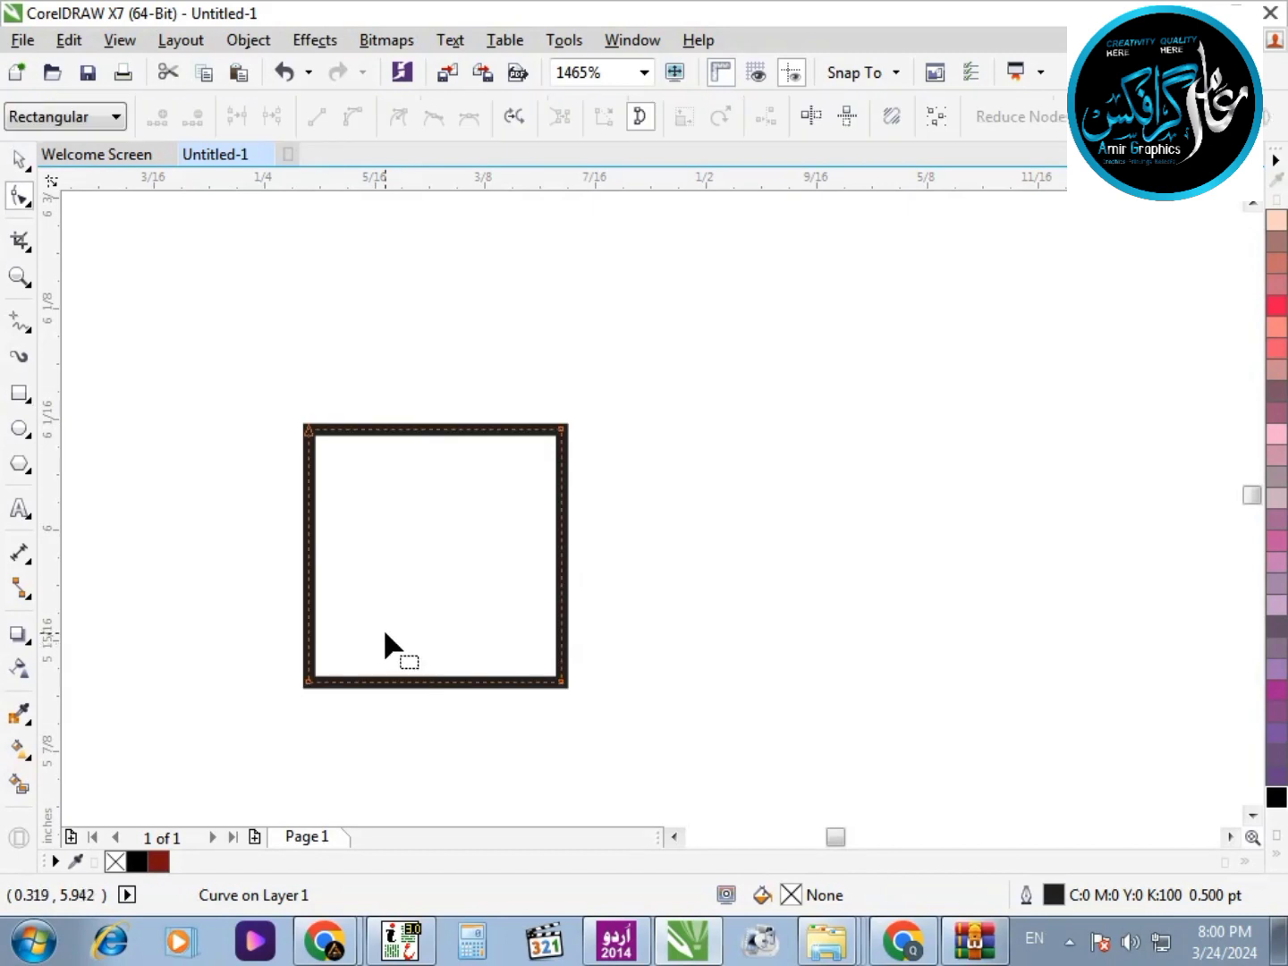
{"action": "key", "text": "ctrl+z"}
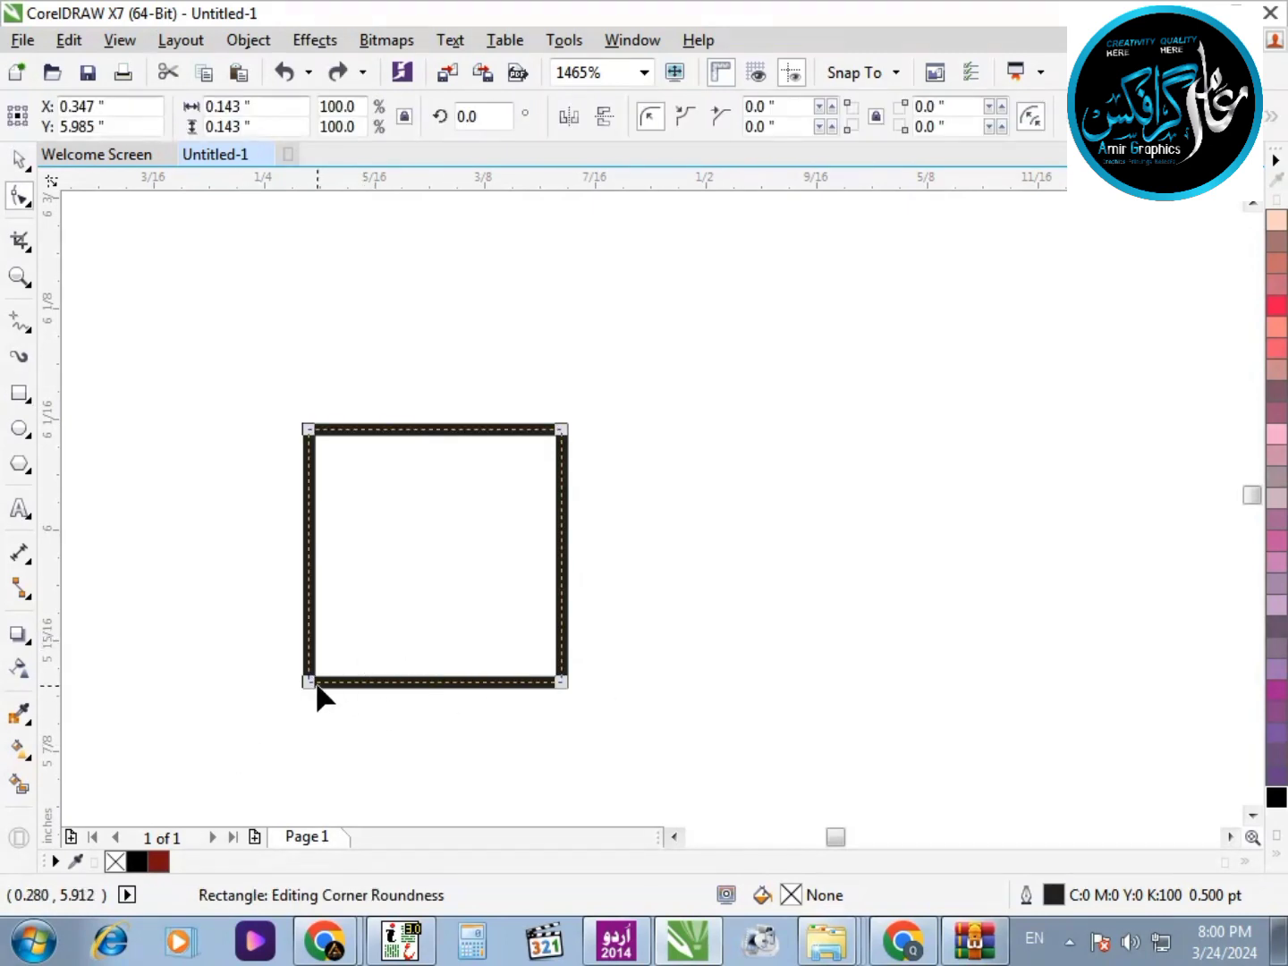
Fully round two opposite corners of the small square and shrink it to about 0.069 inches per side
{"action": "left_click_drag", "start_coordinate": [316, 685], "coordinate": [651, 675]}
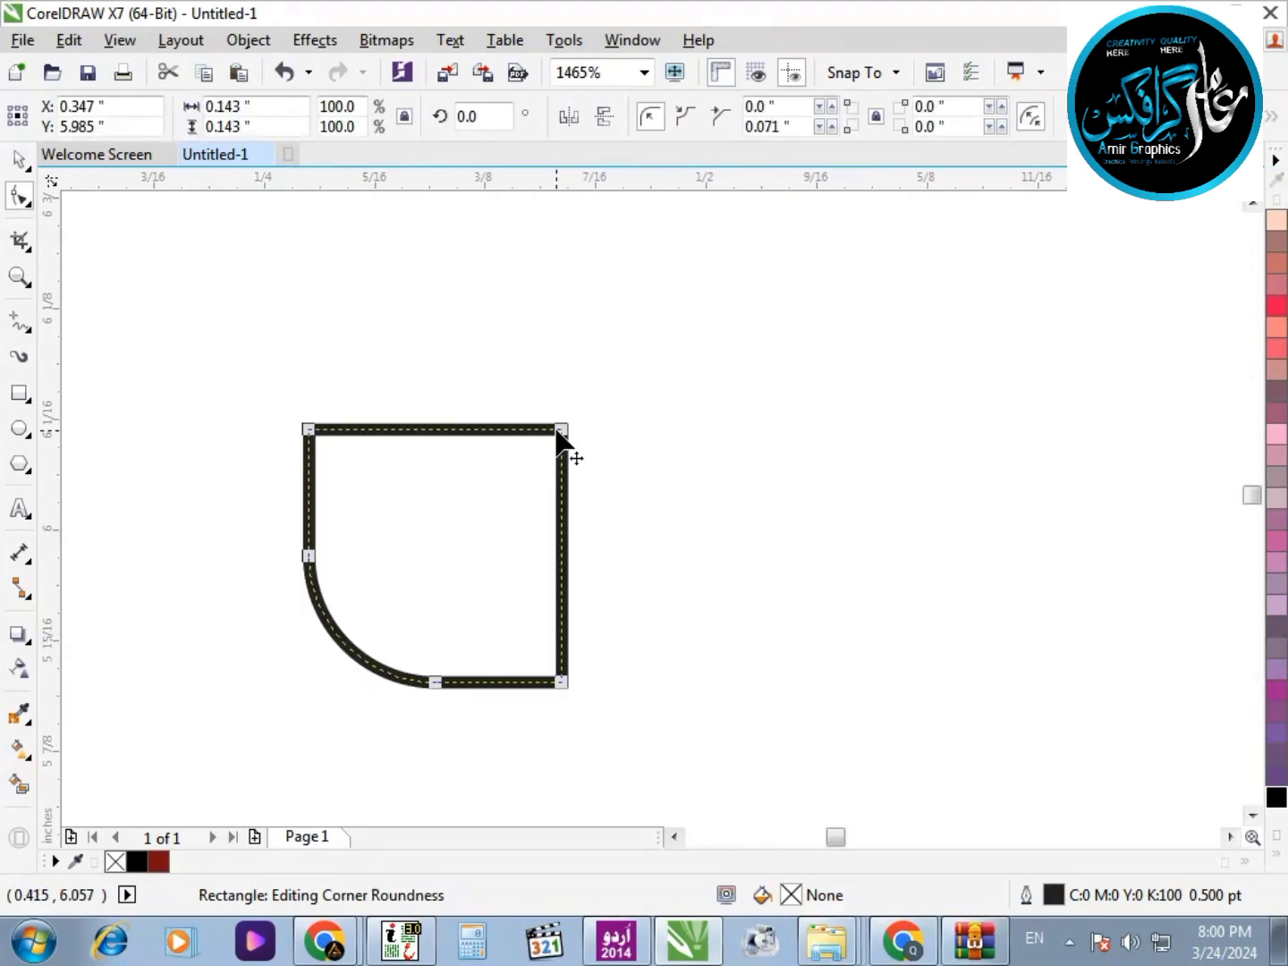
{"action": "left_click_drag", "start_coordinate": [557, 433], "coordinate": [547, 502]}
{"action": "left_click", "coordinate": [19, 159]}
{"action": "left_click_drag", "start_coordinate": [569, 420], "coordinate": [504, 484]}
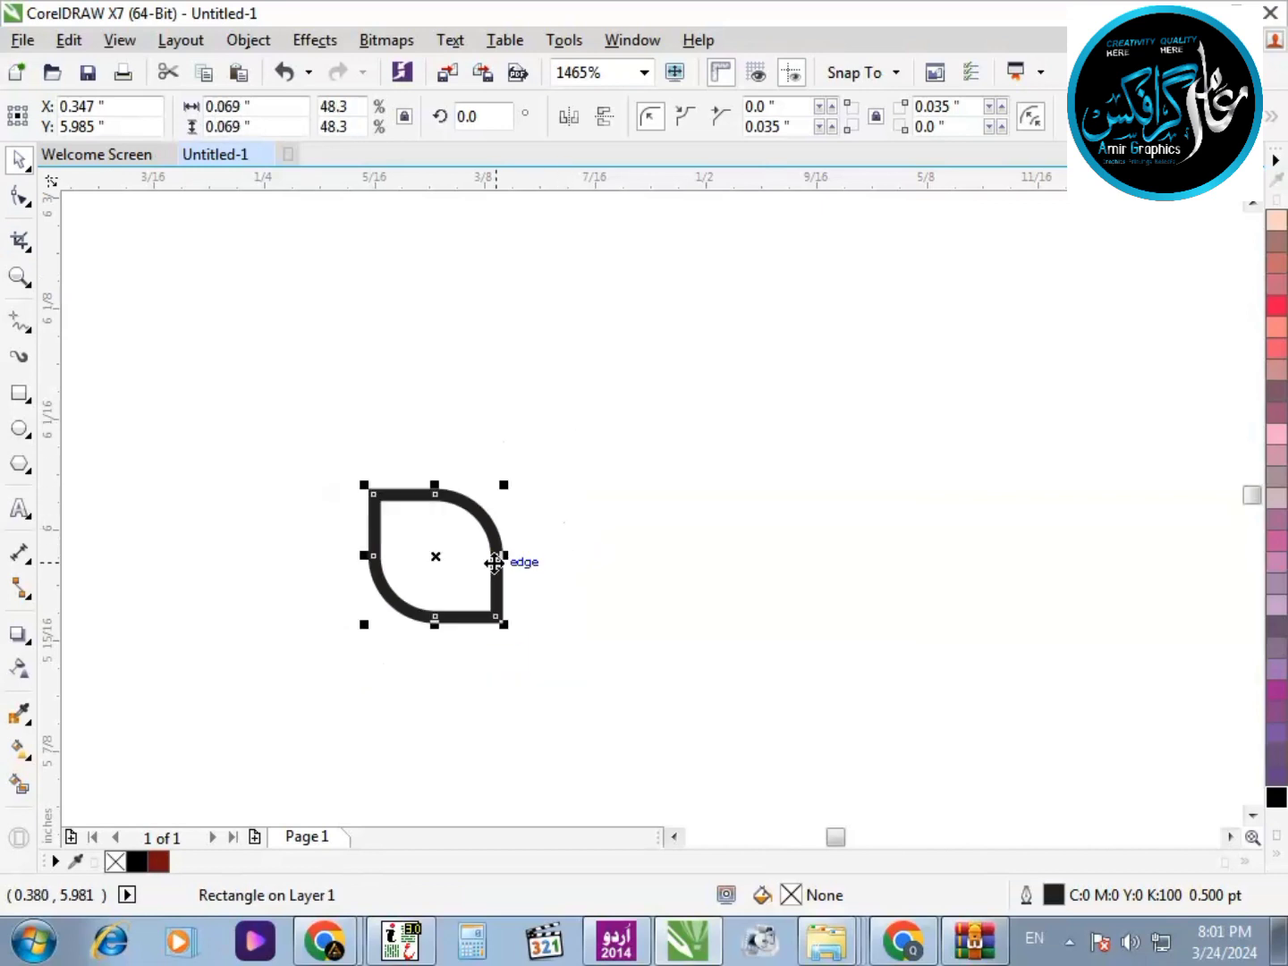
Outline the leaf shape in maroon, duplicate it into a two-by-two set and mirror the right pair horizontally into a four-petal ornament
{"action": "right_click", "coordinate": [158, 861]}
{"action": "left_click_drag", "start_coordinate": [391, 536], "coordinate": [495, 533]}
{"action": "left_click_drag", "start_coordinate": [515, 606], "coordinate": [527, 671]}
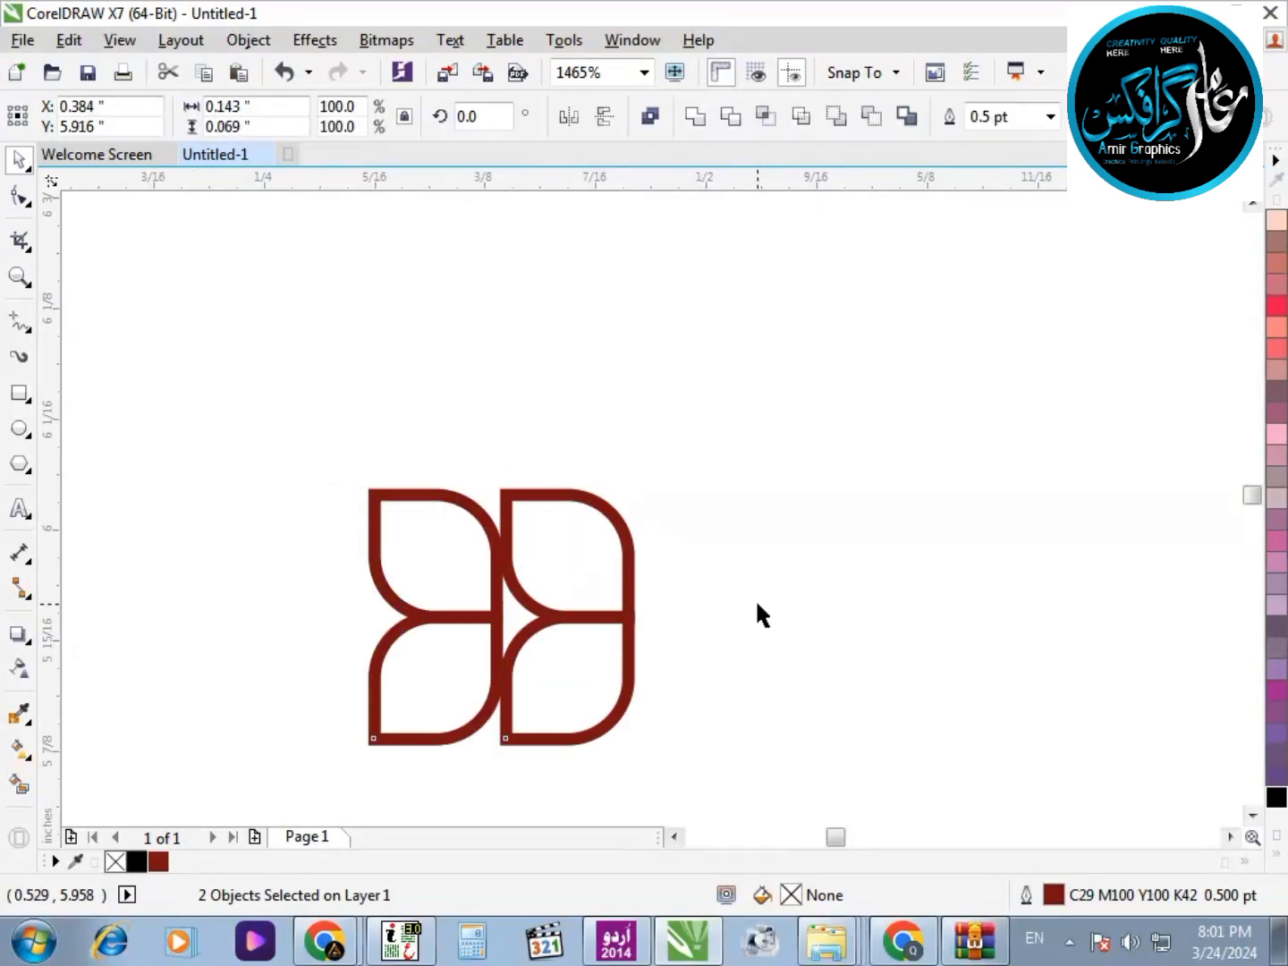
{"action": "left_click_drag", "start_coordinate": [689, 471], "coordinate": [474, 769]}
{"action": "left_click", "coordinate": [570, 116]}
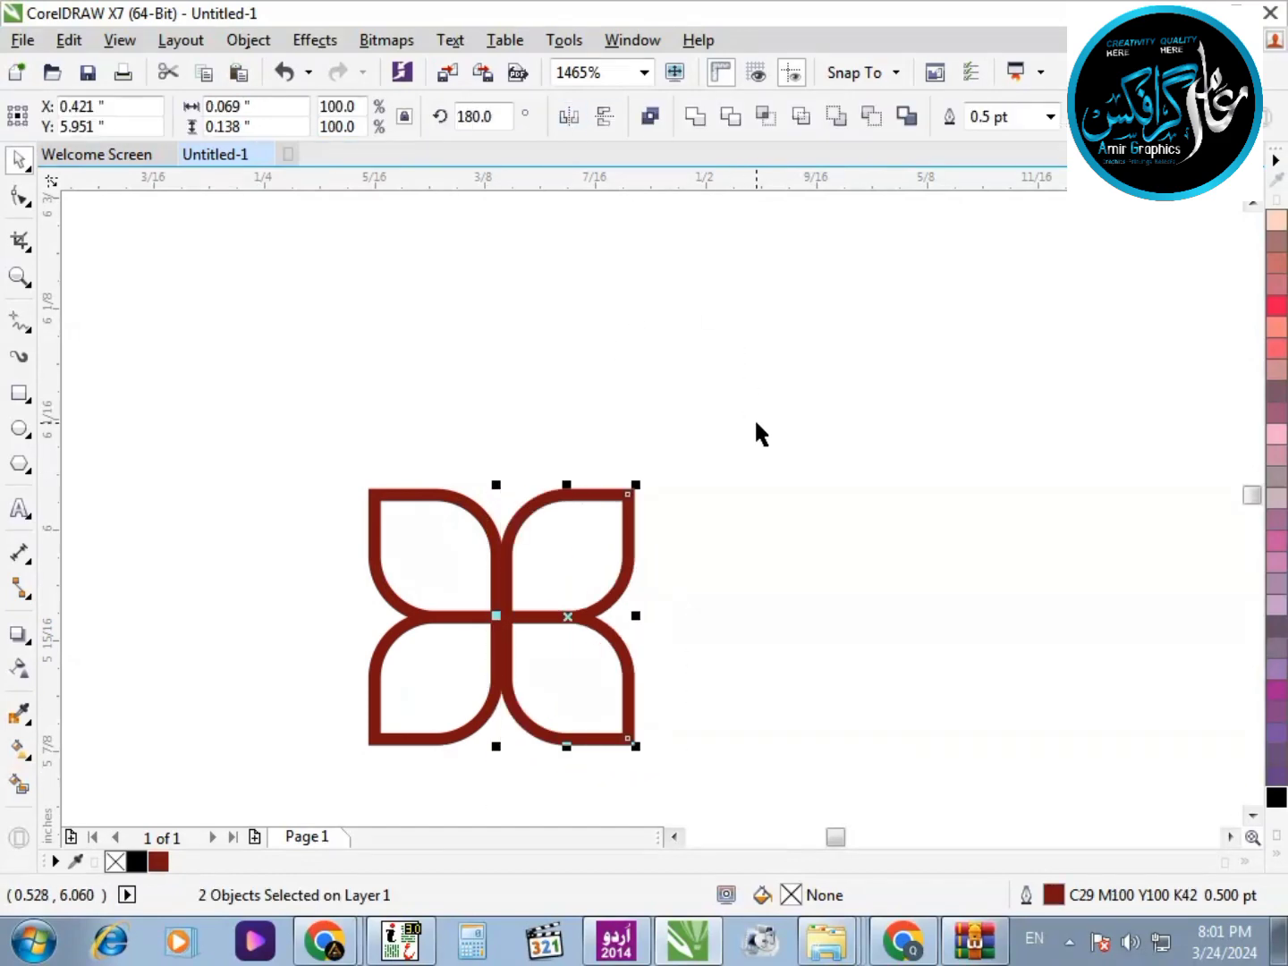
Try the four-petal ornament on the advertisement's left side and return it to the empty area beside the square
{"action": "left_click", "coordinate": [756, 434]}
{"action": "key", "text": "F3"}
{"action": "left_click_drag", "start_coordinate": [621, 492], "coordinate": [366, 639]}
{"action": "left_click_drag", "start_coordinate": [548, 569], "coordinate": [866, 569]}
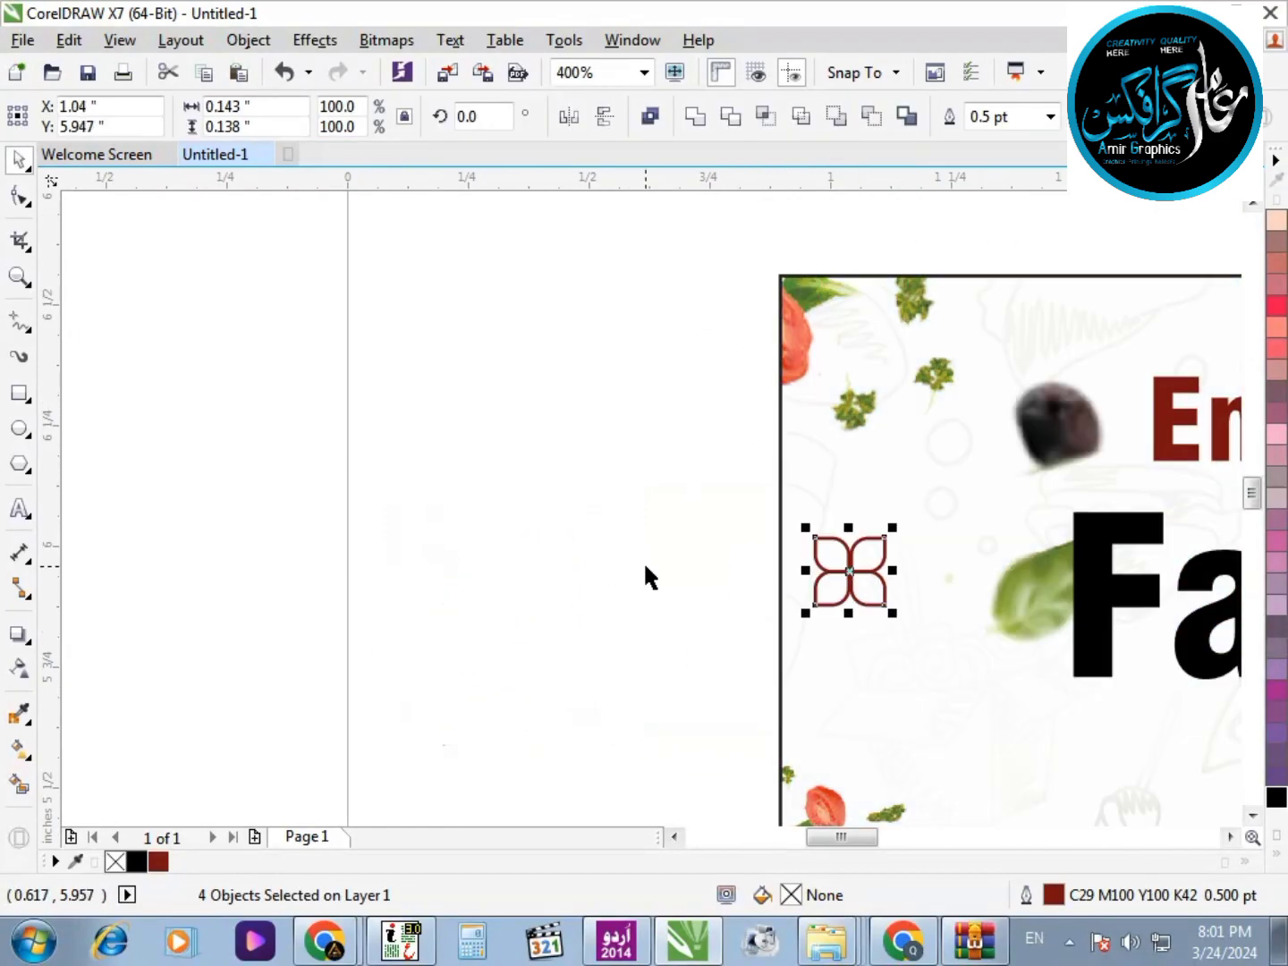
{"action": "left_click", "coordinate": [644, 562]}
{"action": "scroll", "coordinate": [643, 562], "scroll_direction": "down", "scroll_amount": 1}
{"action": "left_click_drag", "start_coordinate": [618, 536], "coordinate": [952, 610]}
{"action": "left_click_drag", "start_coordinate": [745, 561], "coordinate": [608, 541]}
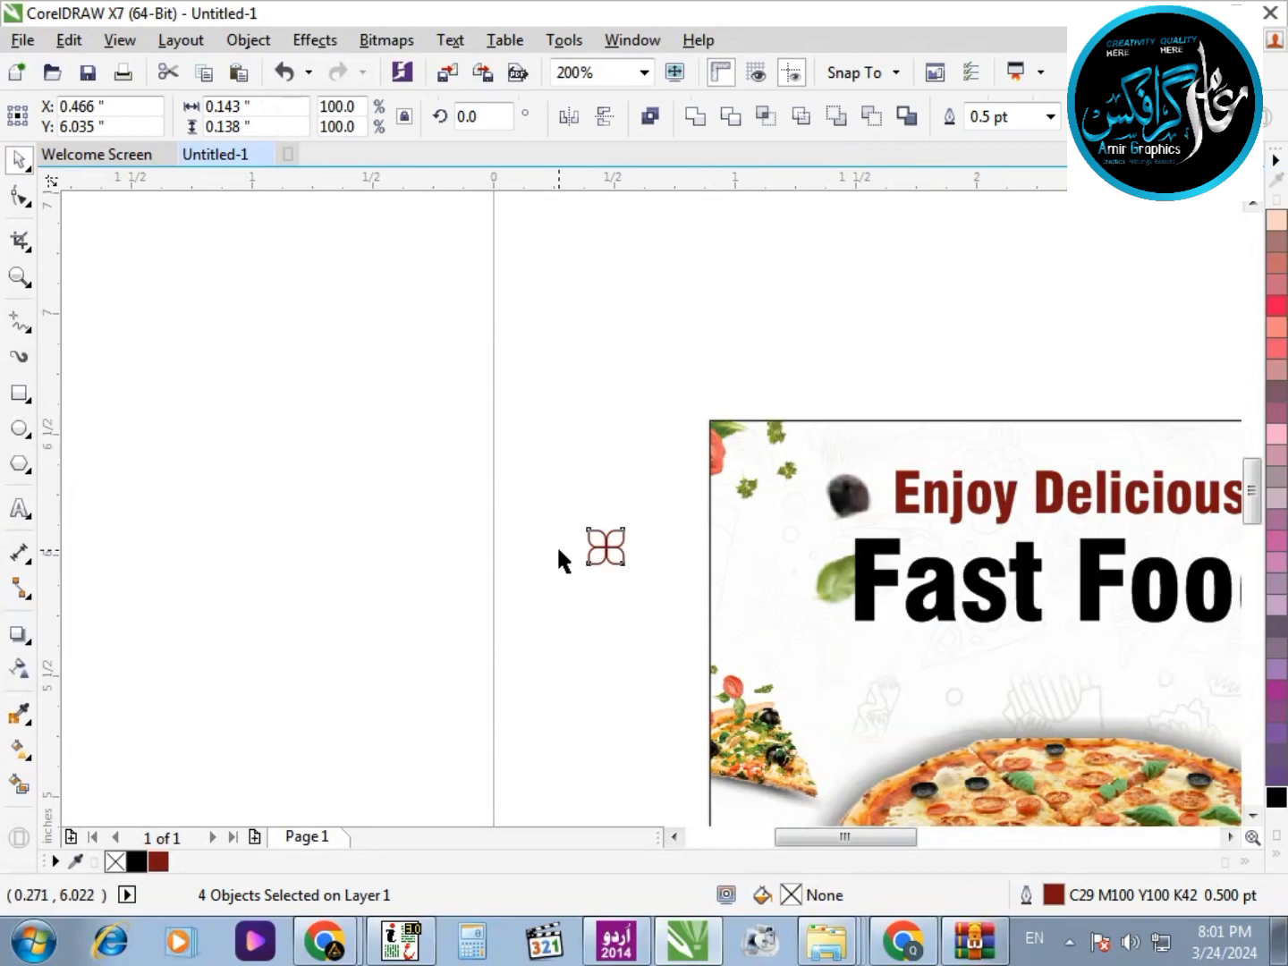
Delete all four pieces of the petal ornament
{"action": "left_click", "coordinate": [559, 561]}
{"action": "key", "text": "F2"}
{"action": "left_click_drag", "start_coordinate": [507, 614], "coordinate": [750, 467]}
{"action": "left_click_drag", "start_coordinate": [759, 417], "coordinate": [223, 748]}
{"action": "key", "text": "Delete"}
Draw a maroon-outlined circle about 0.032 inches across beside the advertisement and repeat it downward into a column of three
{"action": "left_click", "coordinate": [20, 428]}
{"action": "mouse_move", "coordinate": [514, 567]}
{"action": "left_mouse_down"}
{"action": "mouse_move", "coordinate": [439, 493]}
{"action": "mouse_move", "coordinate": [515, 496]}
{"action": "mouse_move", "coordinate": [493, 525]}
{"action": "mouse_move", "coordinate": [605, 581]}
{"action": "left_mouse_up"}
{"action": "right_click", "coordinate": [158, 861]}
{"action": "key", "text": "F3"}
{"action": "key", "text": "F2"}
{"action": "left_click_drag", "start_coordinate": [454, 523], "coordinate": [639, 588]}
{"action": "key", "text": "ctrl+r"}
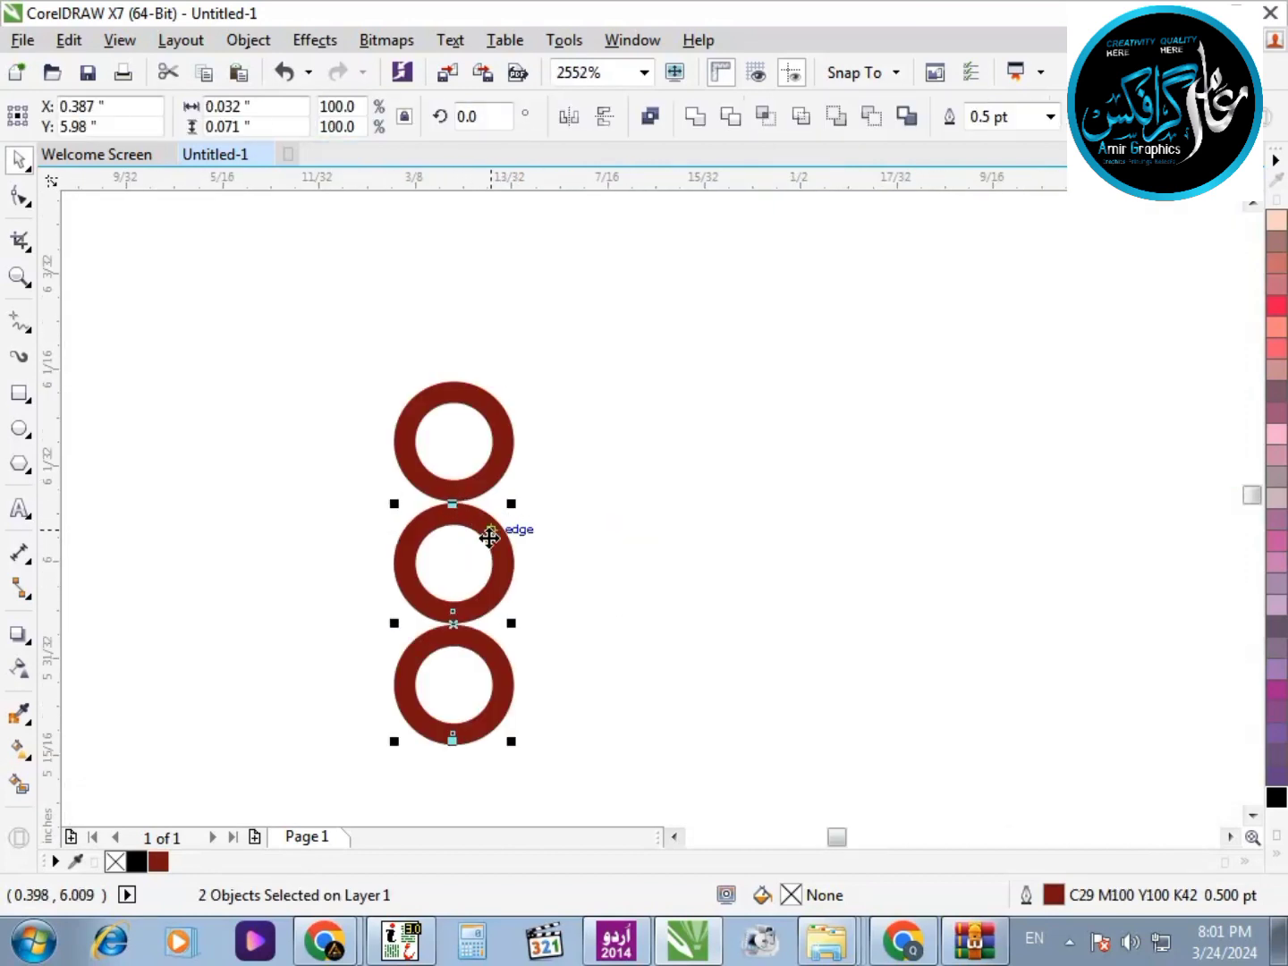
{"action": "left_click", "coordinate": [521, 569]}
{"action": "left_click", "coordinate": [511, 561]}
{"action": "left_click_drag", "start_coordinate": [511, 561], "coordinate": [618, 566]}
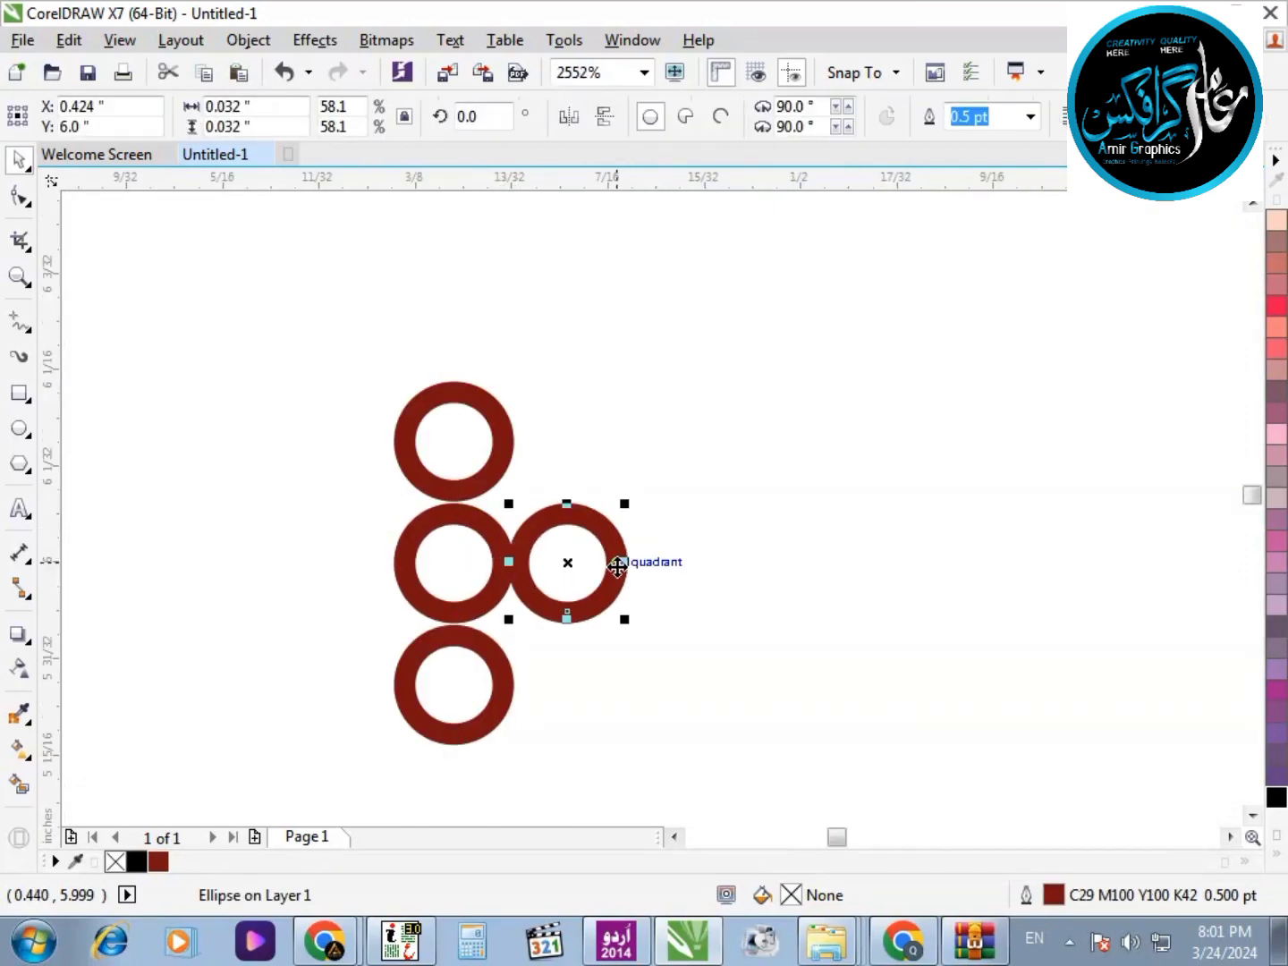
{"action": "key", "text": "ctrl+z"}
Duplicate a ring at the bottom of the column to make four
{"action": "left_click", "coordinate": [606, 561]}
{"action": "left_click_drag", "start_coordinate": [514, 550], "coordinate": [522, 787]}
{"action": "right_click", "coordinate": [520, 787]}
{"action": "left_click", "coordinate": [580, 615]}
Duplicate the column of four rings sideways and repeat the copy to form a four-by-four grid
{"action": "key", "text": "F3"}
{"action": "key", "text": "F2"}
{"action": "left_click_drag", "start_coordinate": [587, 716], "coordinate": [873, 597]}
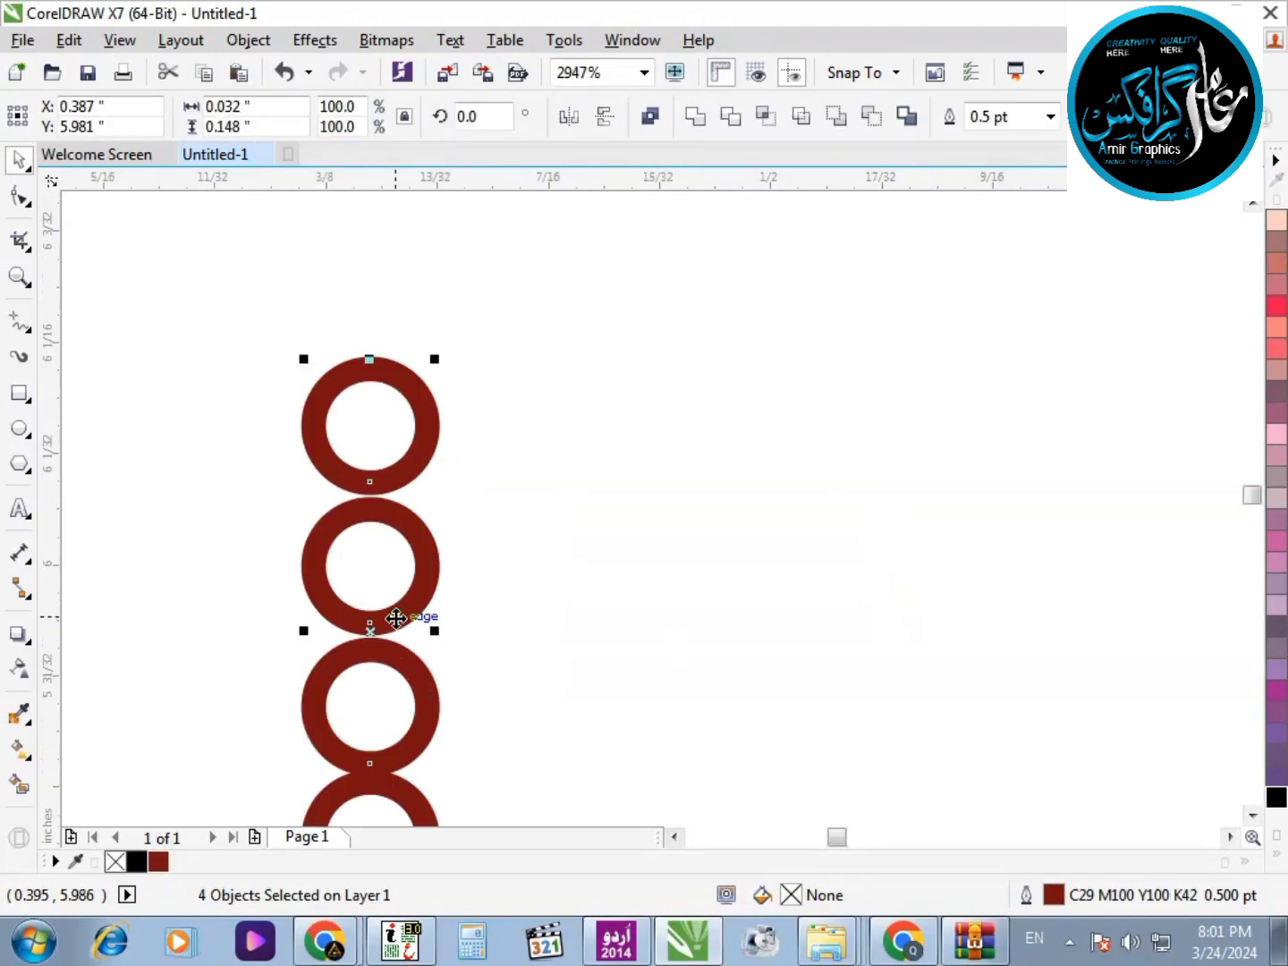
{"action": "left_click_drag", "start_coordinate": [391, 625], "coordinate": [506, 625]}
{"action": "right_click", "coordinate": [506, 624]}
{"action": "scroll", "coordinate": [512, 616], "scroll_direction": "down", "scroll_amount": 2}
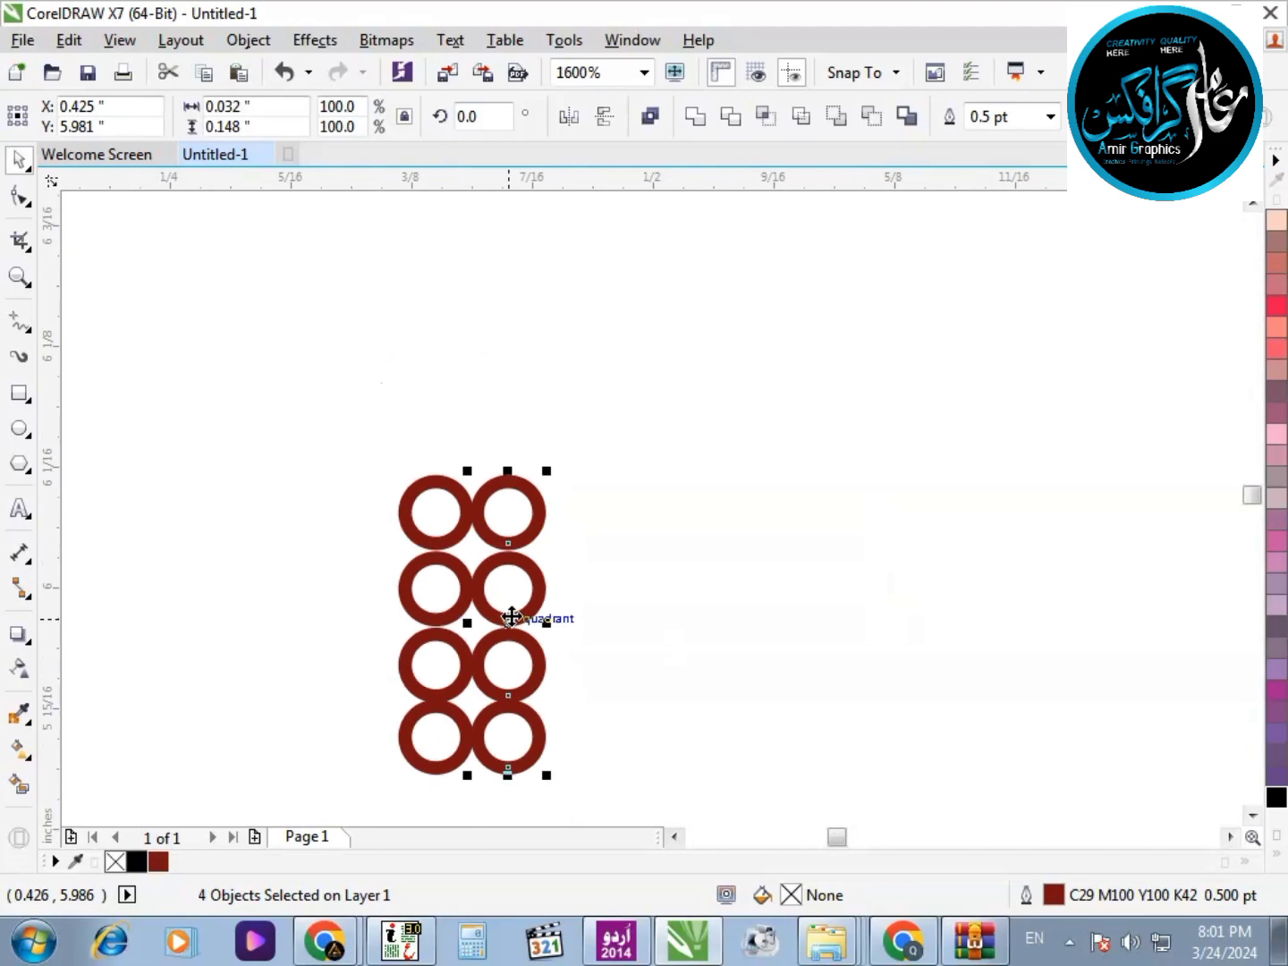
{"action": "key", "text": "ctrl+r"}
{"action": "key", "text": "ctrl+r"}
Move the 16-ring grid onto the advertisement's left side near the headline and colour its outlines light grey (10% black)
{"action": "scroll", "coordinate": [486, 572], "scroll_direction": "down", "scroll_amount": 1}
{"action": "left_click_drag", "start_coordinate": [403, 487], "coordinate": [753, 762]}
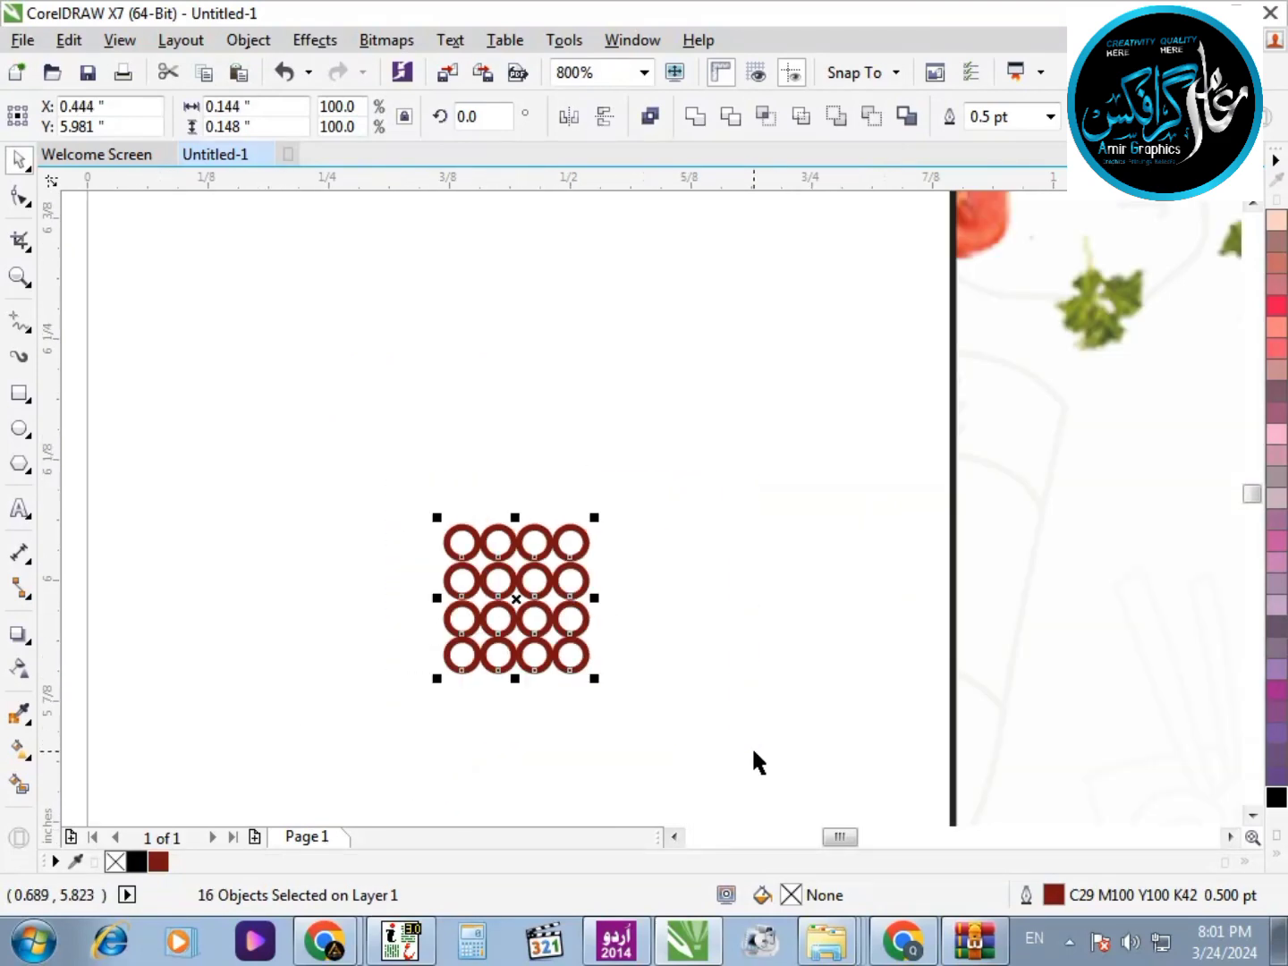
{"action": "scroll", "coordinate": [607, 665], "scroll_direction": "down", "scroll_amount": 1}
{"action": "mouse_move", "coordinate": [562, 621]}
{"action": "left_mouse_down"}
{"action": "mouse_move", "coordinate": [886, 627]}
{"action": "mouse_move", "coordinate": [840, 613]}
{"action": "left_mouse_up"}
{"action": "key", "text": "F2"}
{"action": "mouse_move", "coordinate": [569, 523]}
{"action": "left_mouse_down"}
{"action": "mouse_move", "coordinate": [818, 660]}
{"action": "mouse_move", "coordinate": [1251, 801]}
{"action": "left_mouse_up"}
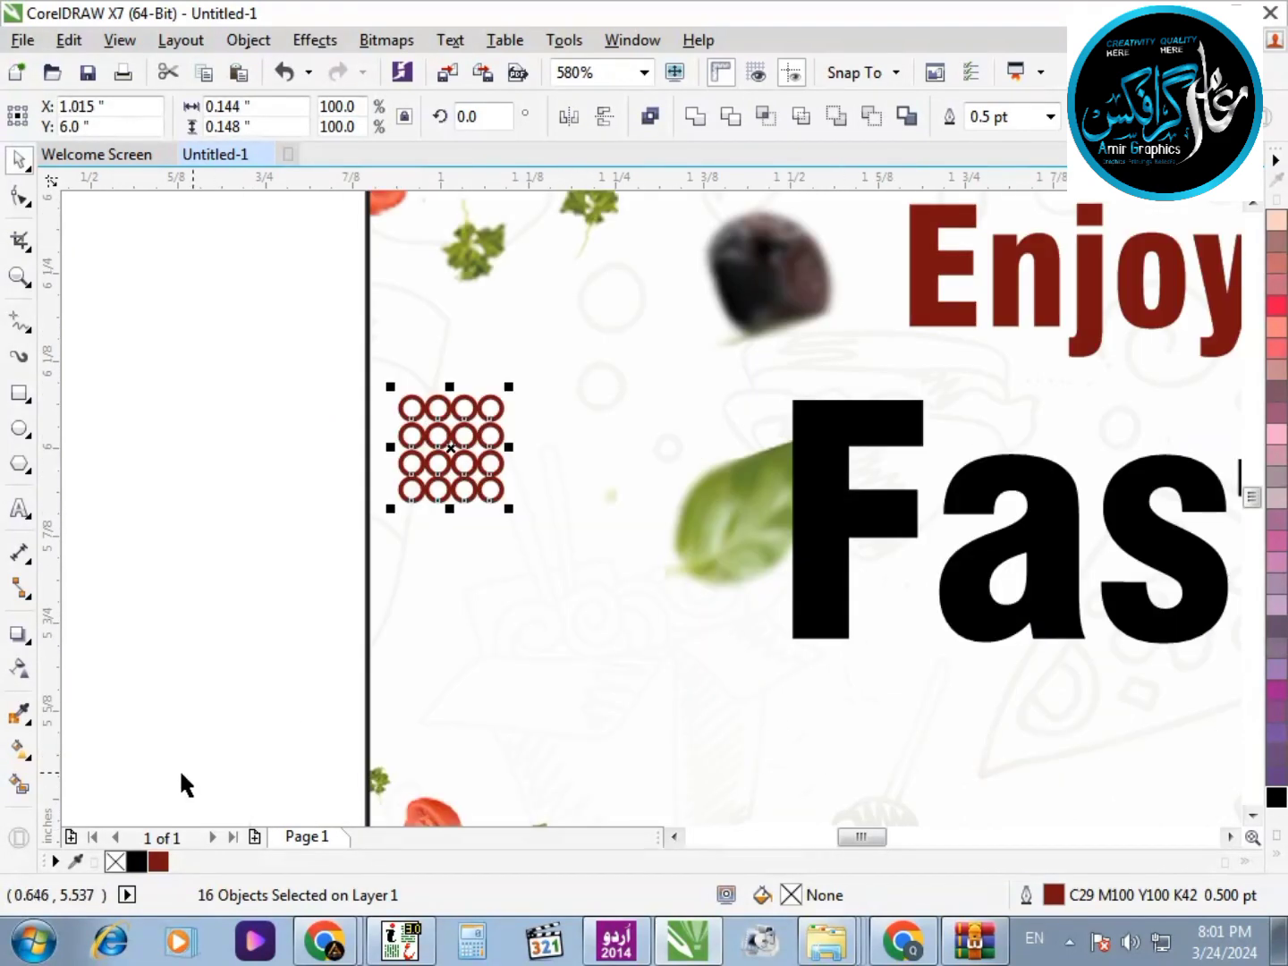
{"action": "left_click", "coordinate": [1277, 856]}
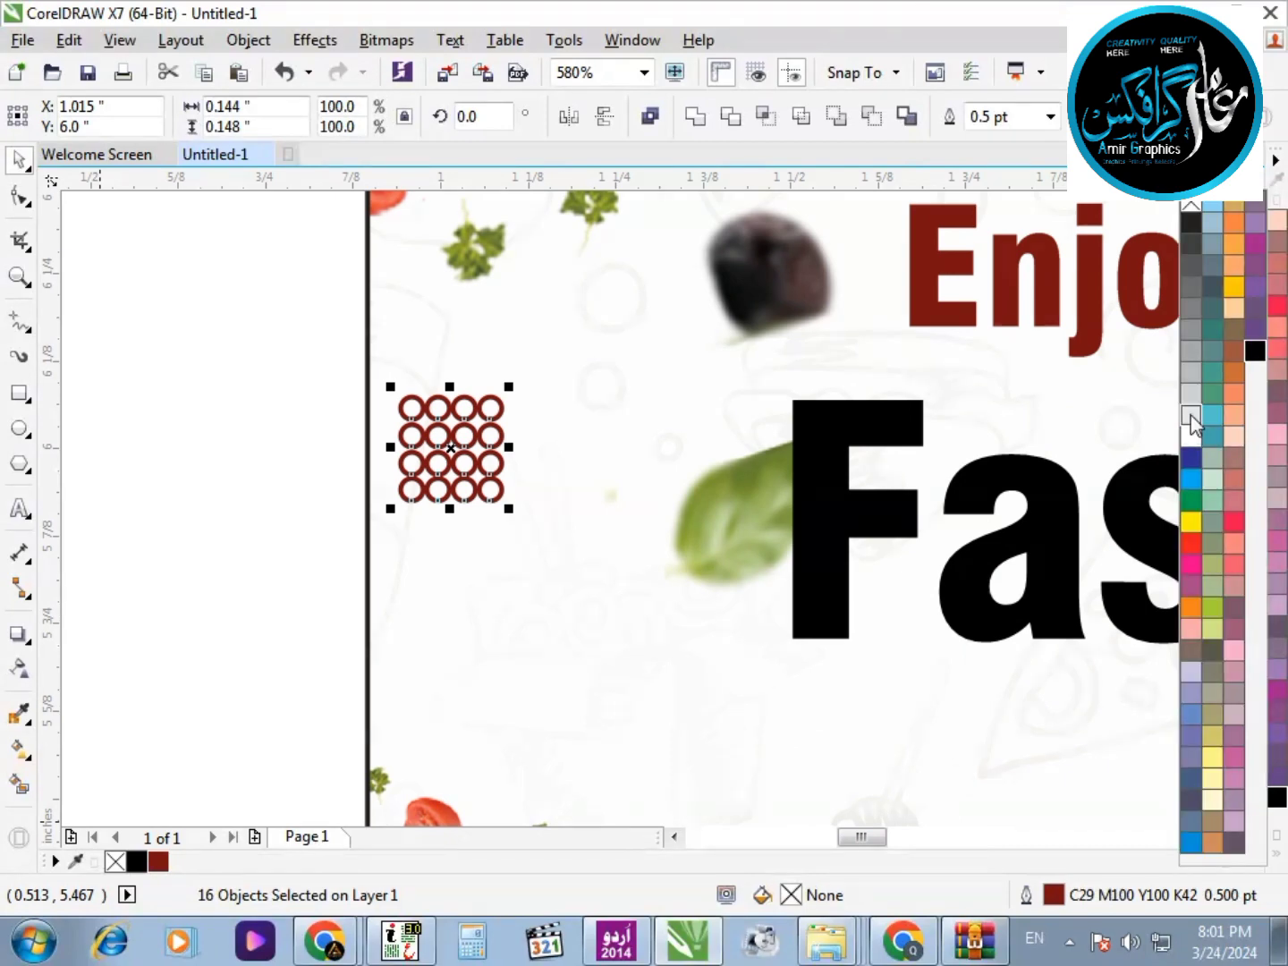
{"action": "right_click", "coordinate": [1192, 425]}
{"action": "scroll", "coordinate": [246, 479], "scroll_direction": "down", "scroll_amount": 3}
{"action": "left_click", "coordinate": [159, 399]}
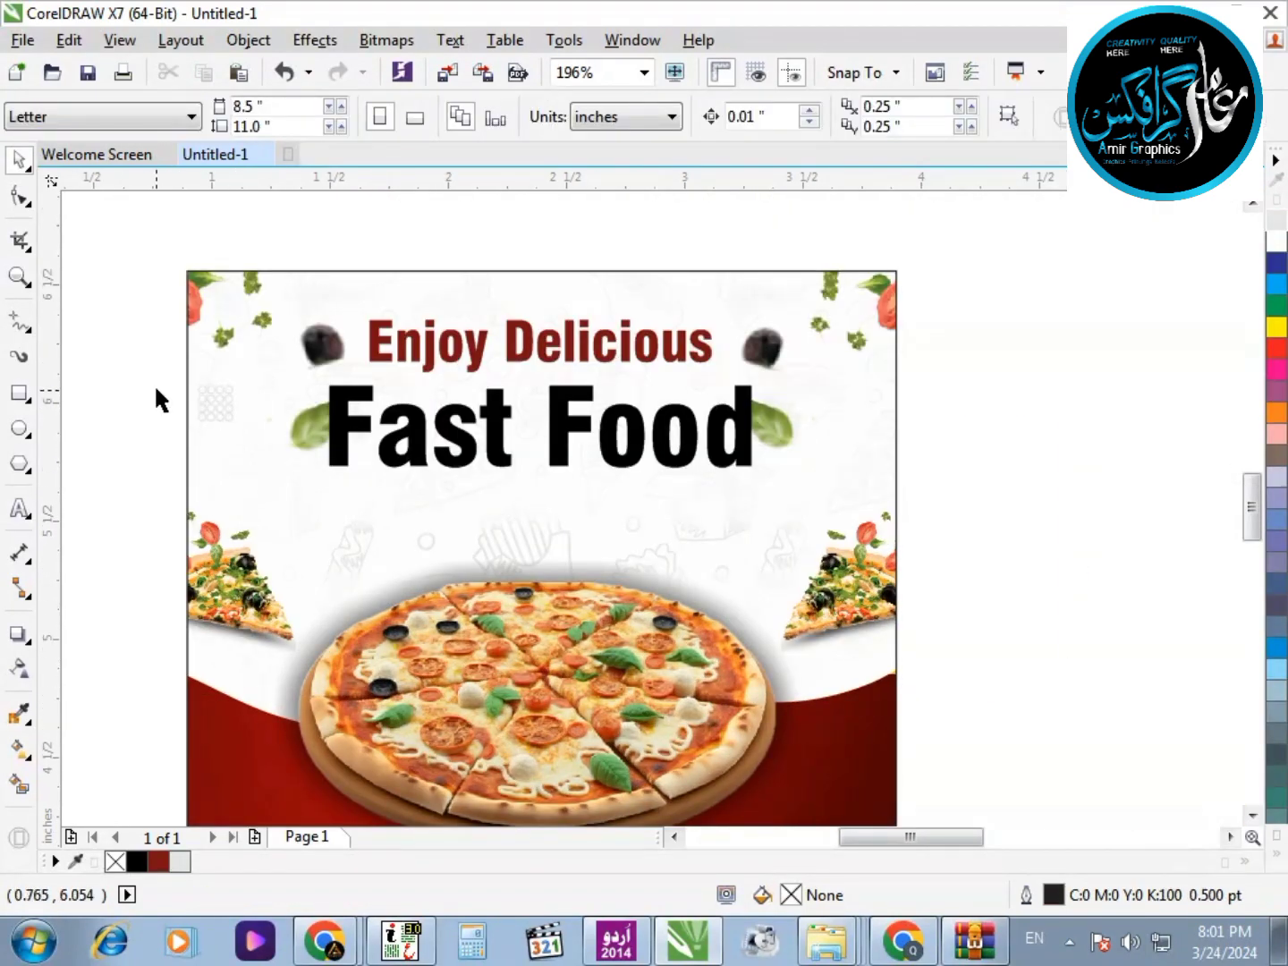
Copy the ring grid down onto the left end of the red wave and colour the copy's outlines white
{"action": "left_click_drag", "start_coordinate": [227, 415], "coordinate": [254, 671]}
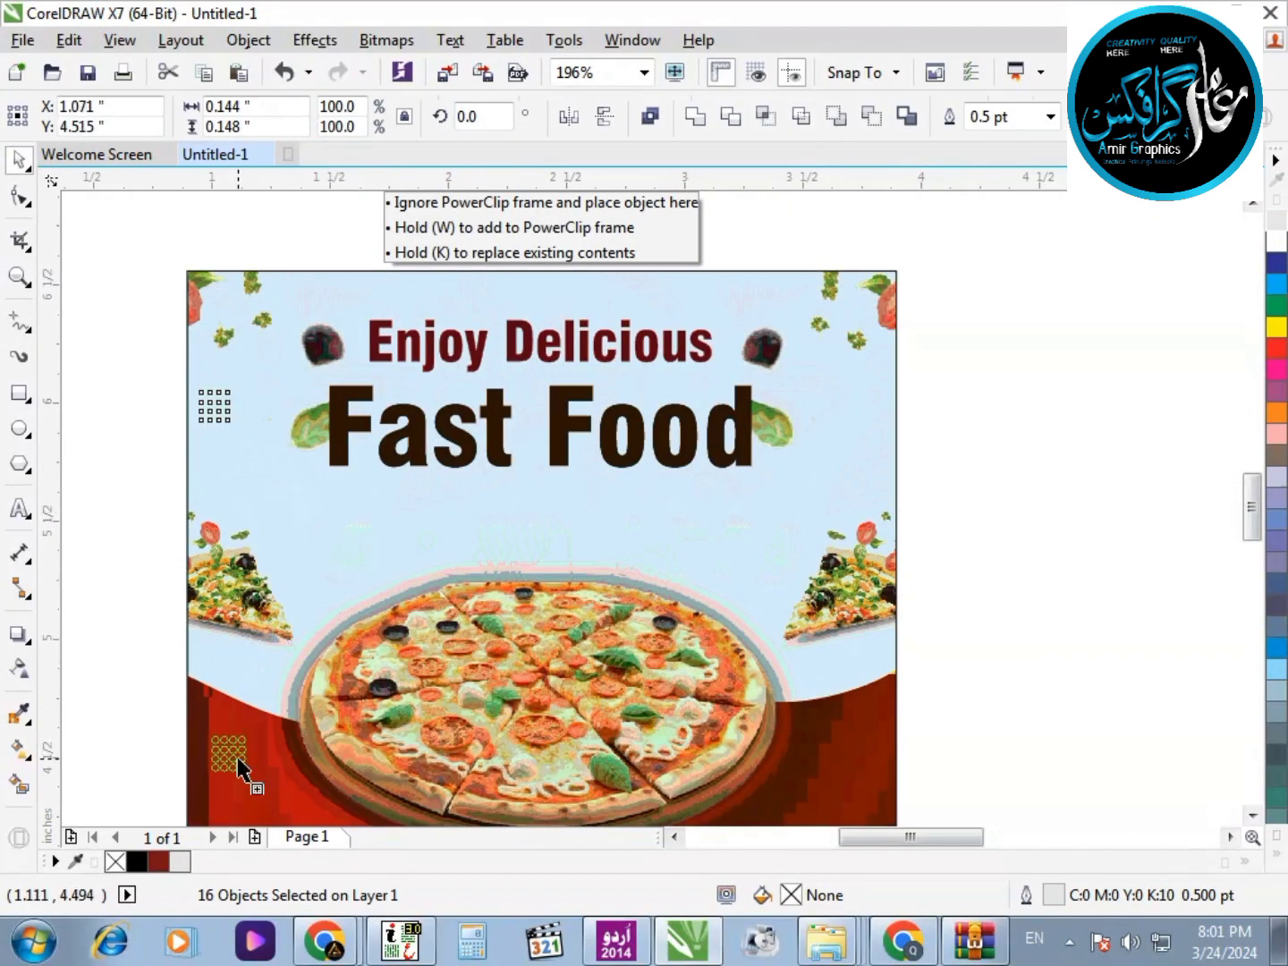
{"action": "left_click_drag", "start_coordinate": [237, 766], "coordinate": [239, 769]}
{"action": "scroll", "coordinate": [334, 758], "scroll_direction": "up", "scroll_amount": 4}
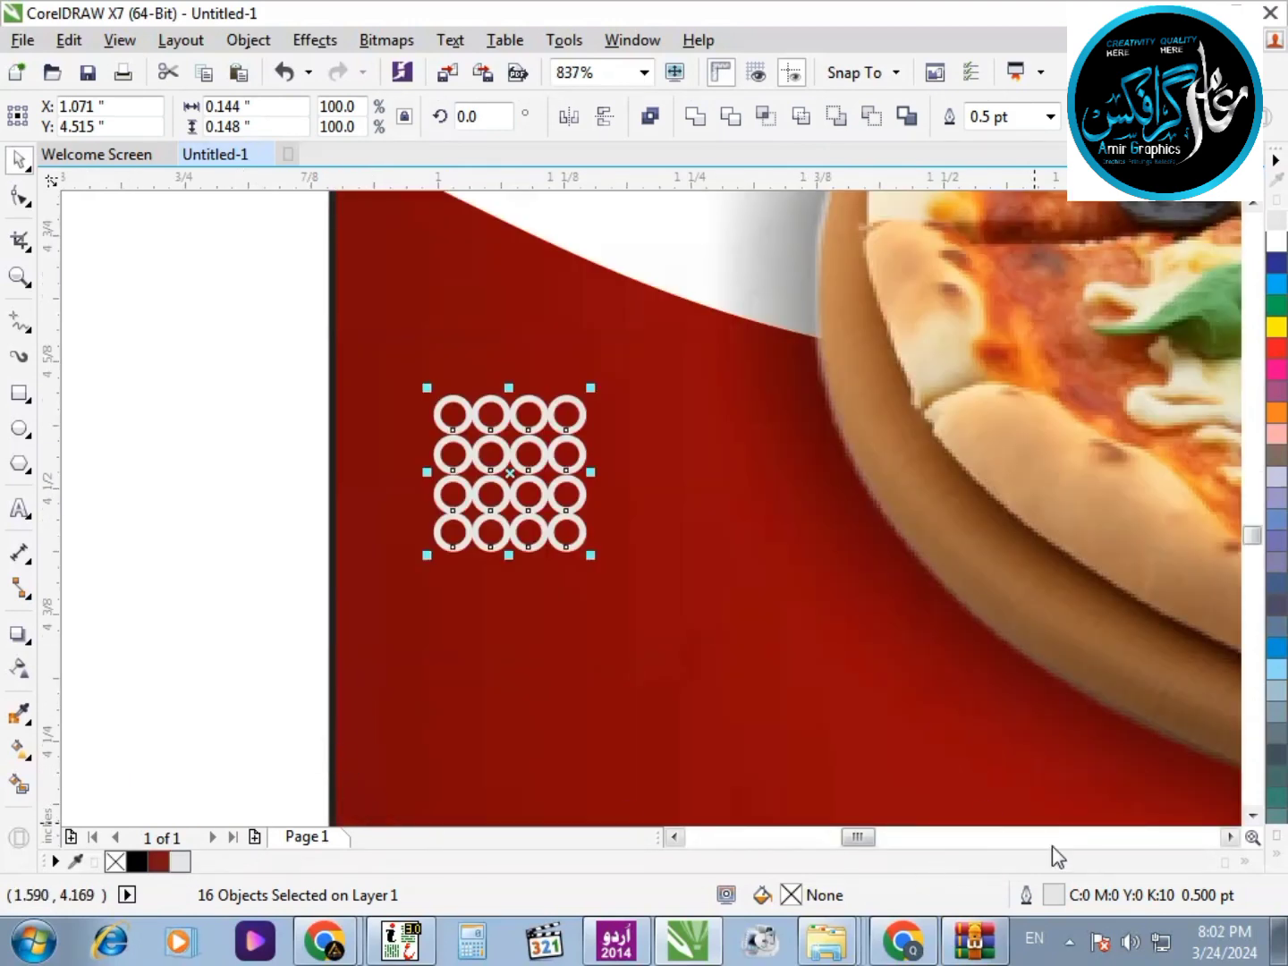
{"action": "left_click", "coordinate": [1245, 862]}
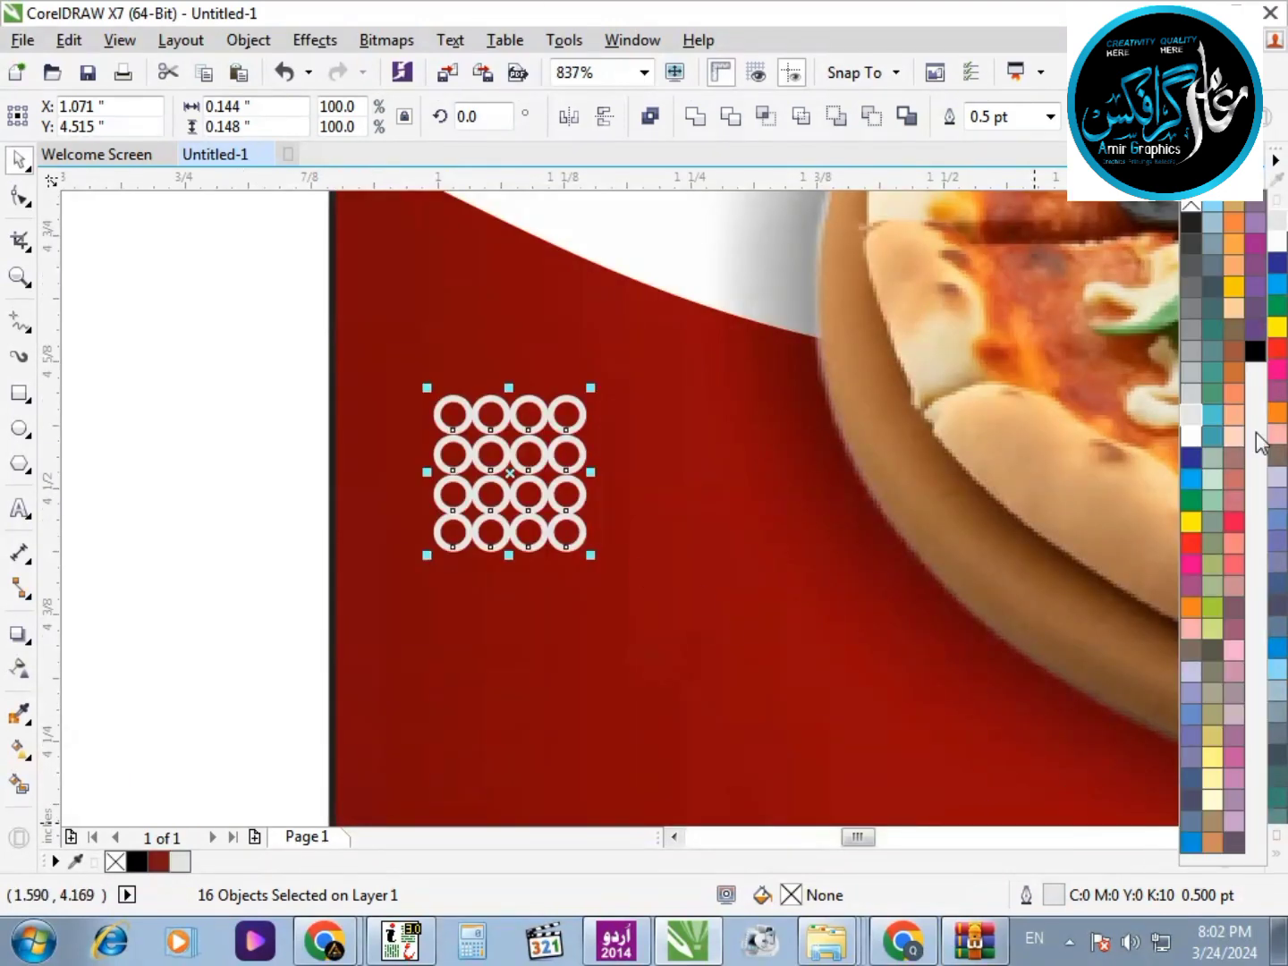
{"action": "right_click", "coordinate": [1192, 437]}
Resize the white ring grid and place it close to the square's left edge on the red area
{"action": "left_click_drag", "start_coordinate": [256, 350], "coordinate": [726, 606]}
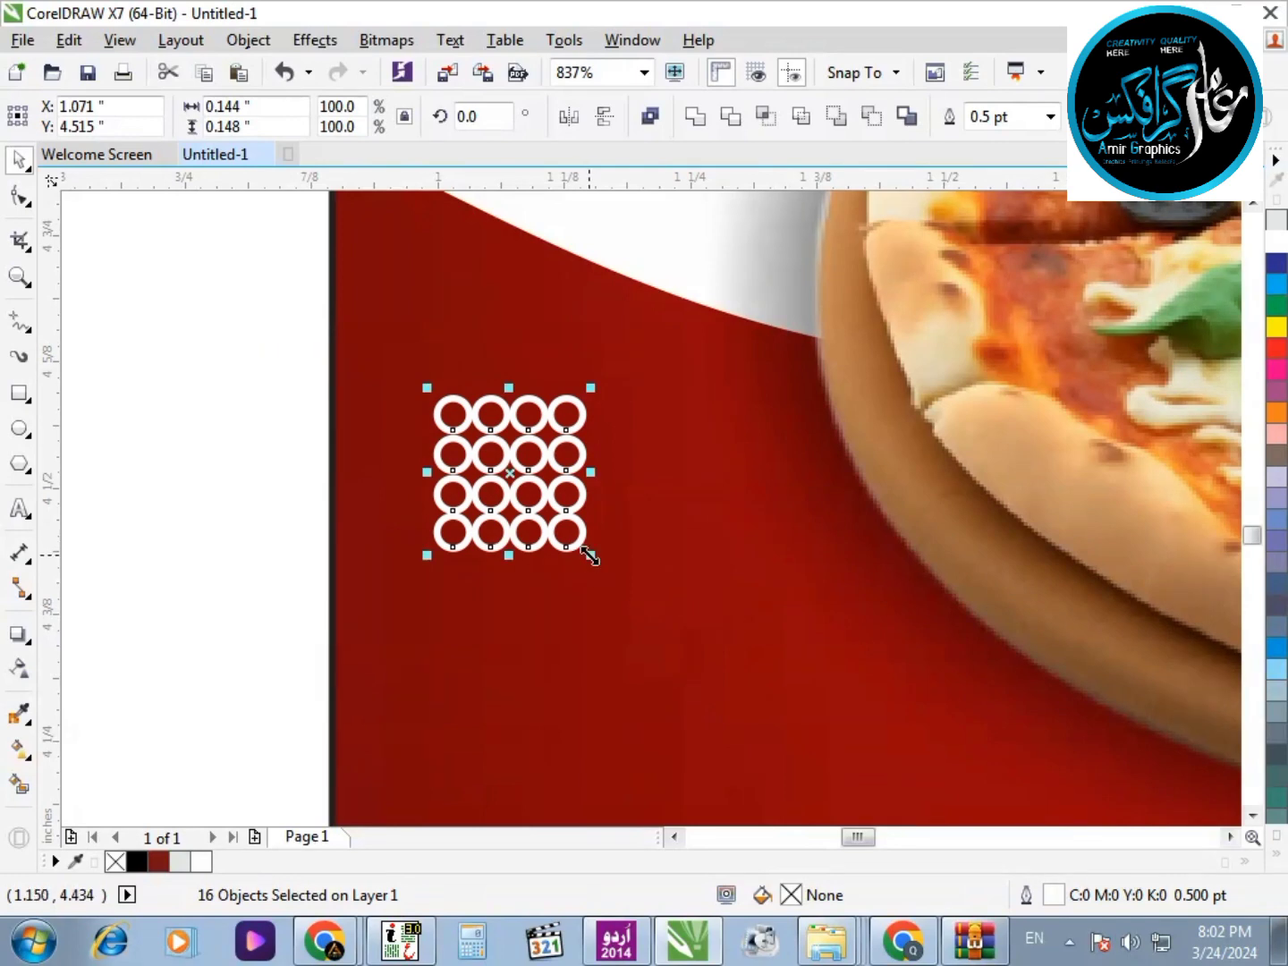
{"action": "left_click_drag", "start_coordinate": [590, 555], "coordinate": [423, 408]}
{"action": "left_click", "coordinate": [245, 440]}
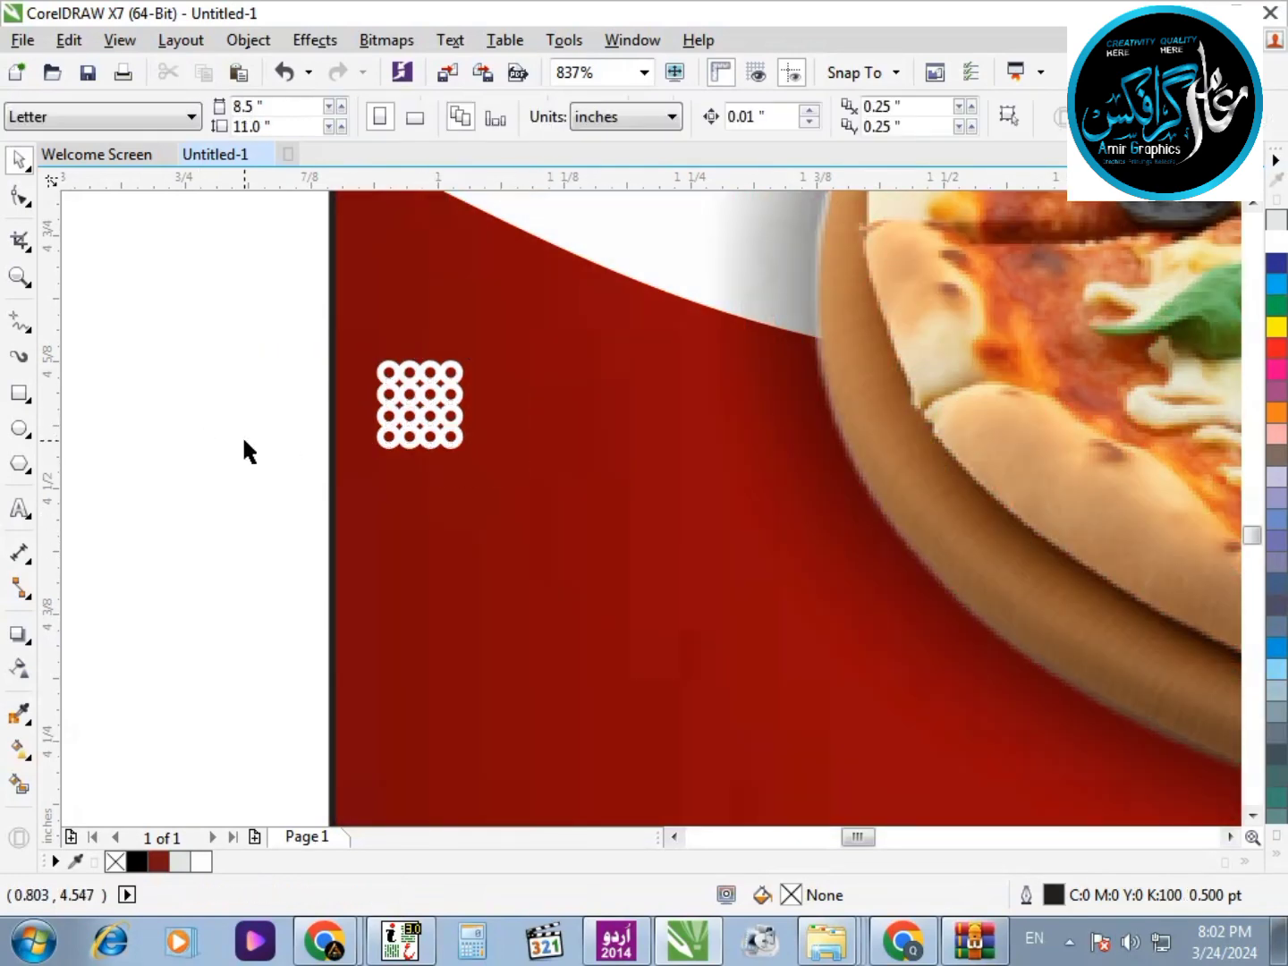
{"action": "scroll", "coordinate": [631, 527], "scroll_direction": "down", "scroll_amount": 2}
{"action": "scroll", "coordinate": [439, 527], "scroll_direction": "down", "scroll_amount": 2}
{"action": "left_click_drag", "start_coordinate": [535, 447], "coordinate": [579, 488]}
{"action": "left_click", "coordinate": [380, 511]}
{"action": "scroll", "coordinate": [380, 511], "scroll_direction": "down", "scroll_amount": 1}
{"action": "key", "text": "F2"}
{"action": "left_click_drag", "start_coordinate": [349, 664], "coordinate": [942, 397]}
{"action": "left_click", "coordinate": [998, 444]}
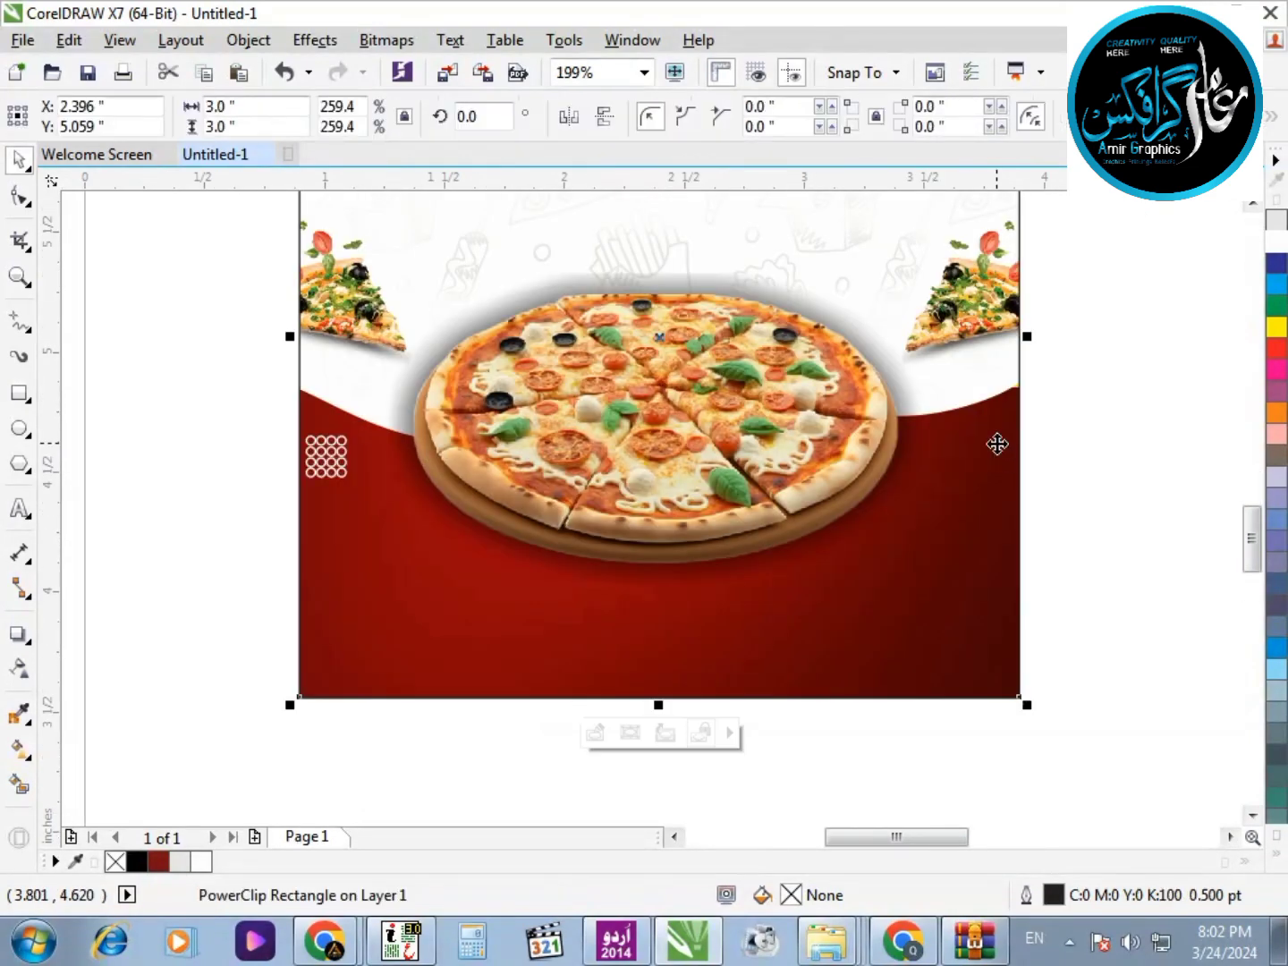
{"action": "left_click", "coordinate": [1059, 532]}
Draw a circle about 0.048 inches across below the advertisement with a white fill and white outline
{"action": "scroll", "coordinate": [270, 561], "scroll_direction": "up", "scroll_amount": 2}
{"action": "left_click", "coordinate": [18, 428]}
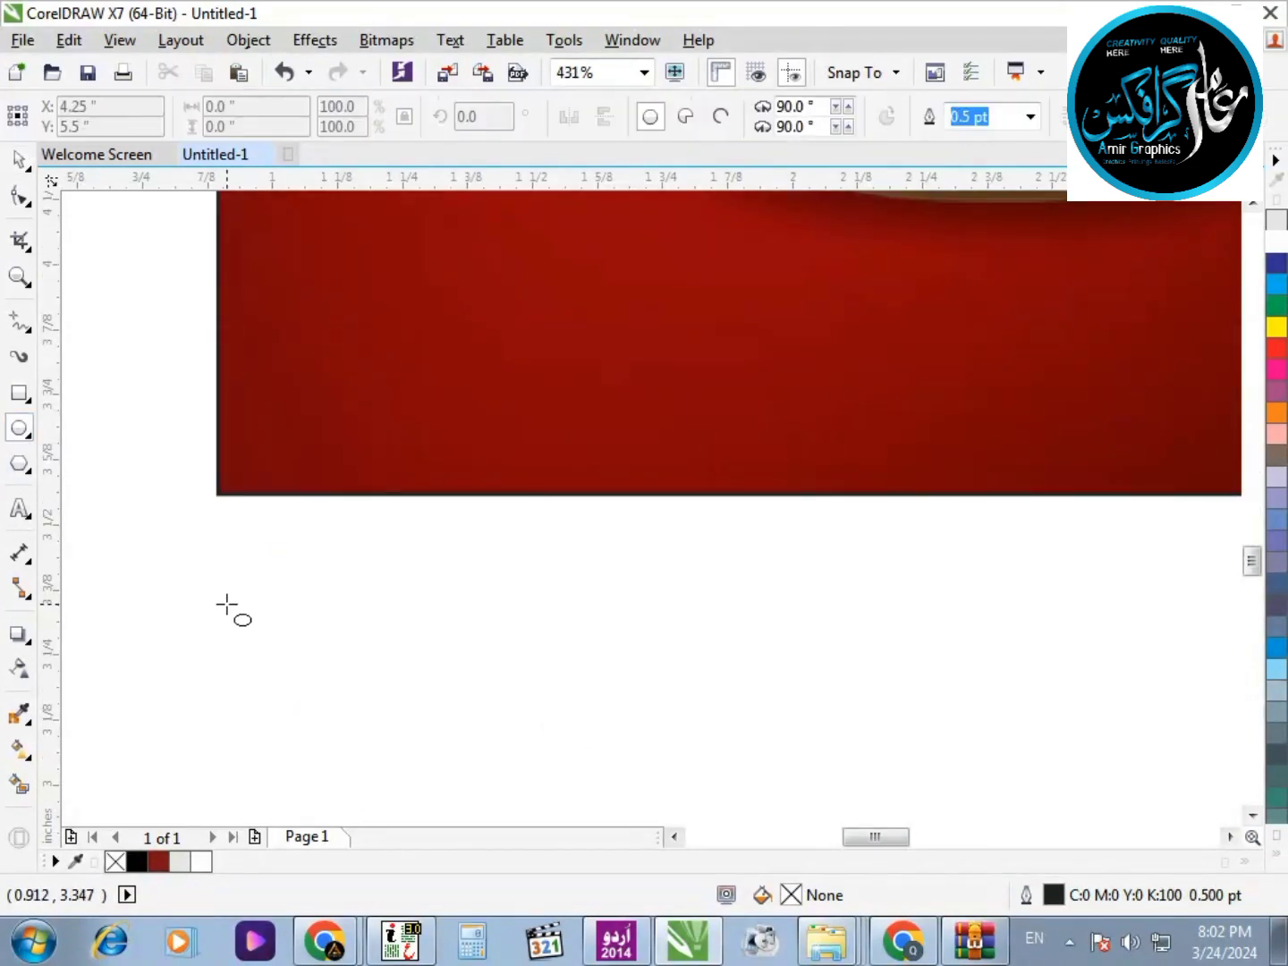
{"action": "left_click_drag", "start_coordinate": [214, 591], "coordinate": [238, 617]}
{"action": "left_click", "coordinate": [197, 860]}
{"action": "right_click", "coordinate": [198, 860]}
Duplicate the circle downward, colour the dots maroon and repeat the copy to make a column of five
{"action": "key", "text": "F2"}
{"action": "left_click_drag", "start_coordinate": [170, 523], "coordinate": [560, 728]}
{"action": "left_click_drag", "start_coordinate": [240, 431], "coordinate": [248, 523]}
{"action": "right_click", "coordinate": [248, 522]}
{"action": "left_click_drag", "start_coordinate": [148, 667], "coordinate": [150, 670]}
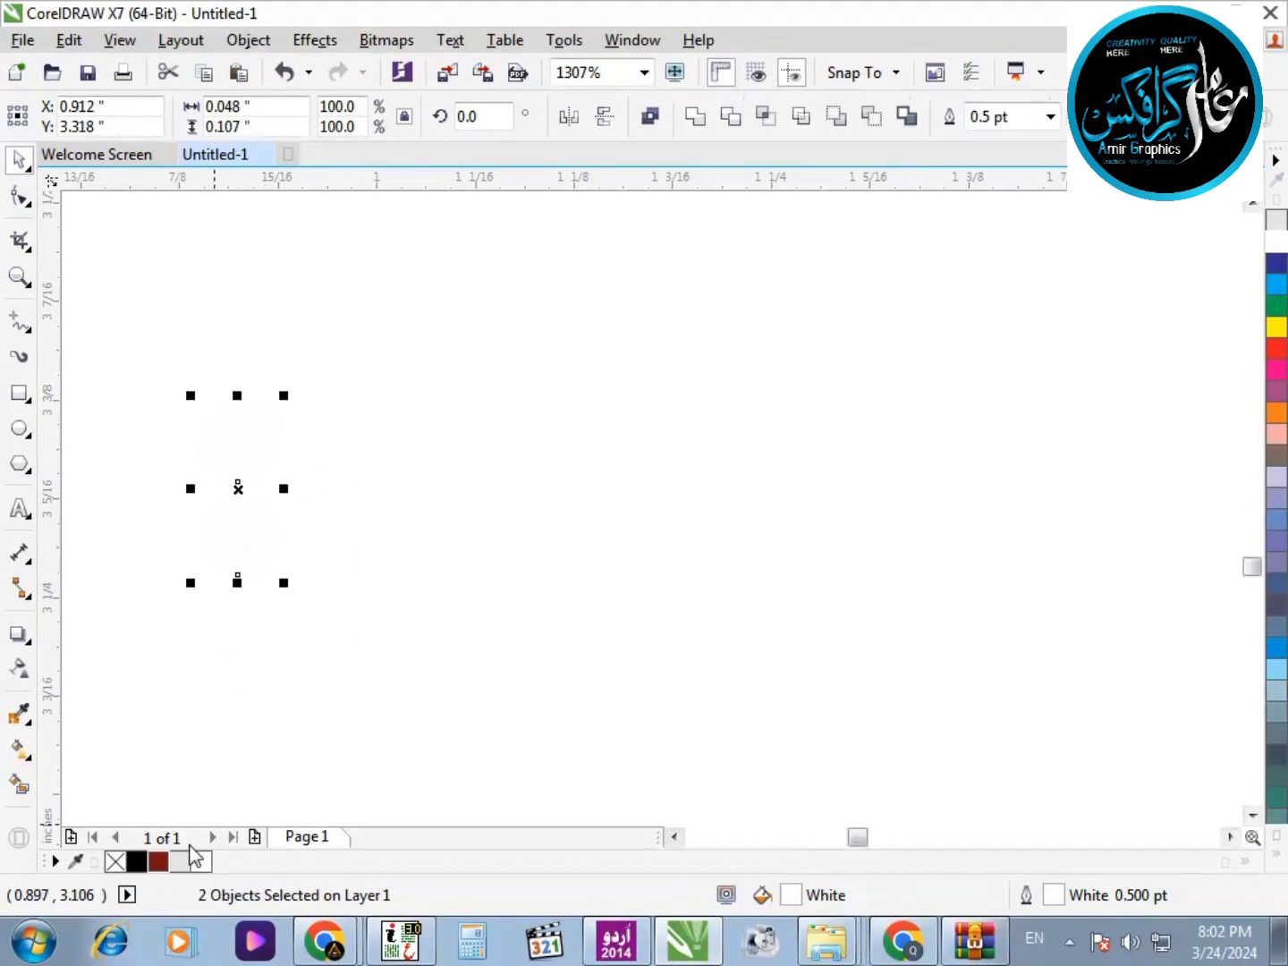
{"action": "left_click", "coordinate": [158, 862]}
{"action": "left_click_drag", "start_coordinate": [253, 542], "coordinate": [255, 632]}
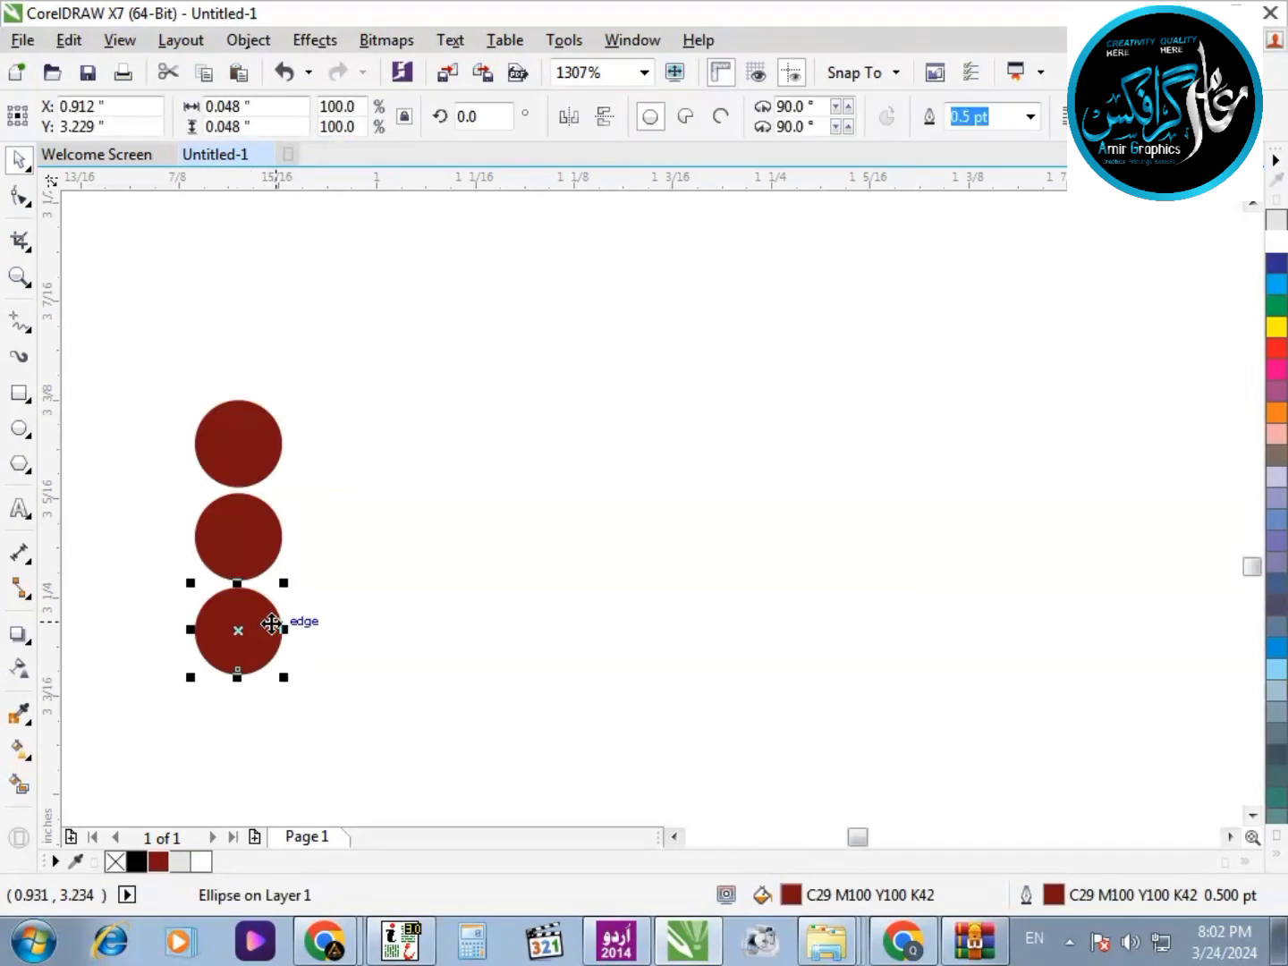
{"action": "key", "text": "ctrl+r"}
{"action": "key", "text": "ctrl+r"}
Duplicate the column of dots sideways twice into a three-by-five grid and select all 15 dots
{"action": "key", "text": "F3"}
{"action": "left_click_drag", "start_coordinate": [393, 357], "coordinate": [250, 732]}
{"action": "key", "text": "F2"}
{"action": "left_click_drag", "start_coordinate": [283, 448], "coordinate": [494, 599]}
{"action": "left_click_drag", "start_coordinate": [351, 466], "coordinate": [505, 447]}
{"action": "right_click", "coordinate": [506, 448]}
{"action": "key", "text": "ctrl+r"}
{"action": "scroll", "coordinate": [680, 604], "scroll_direction": "down", "scroll_amount": 2}
{"action": "left_click_drag", "start_coordinate": [752, 456], "coordinate": [412, 744]}
{"action": "scroll", "coordinate": [411, 743], "scroll_direction": "down", "scroll_amount": 1}
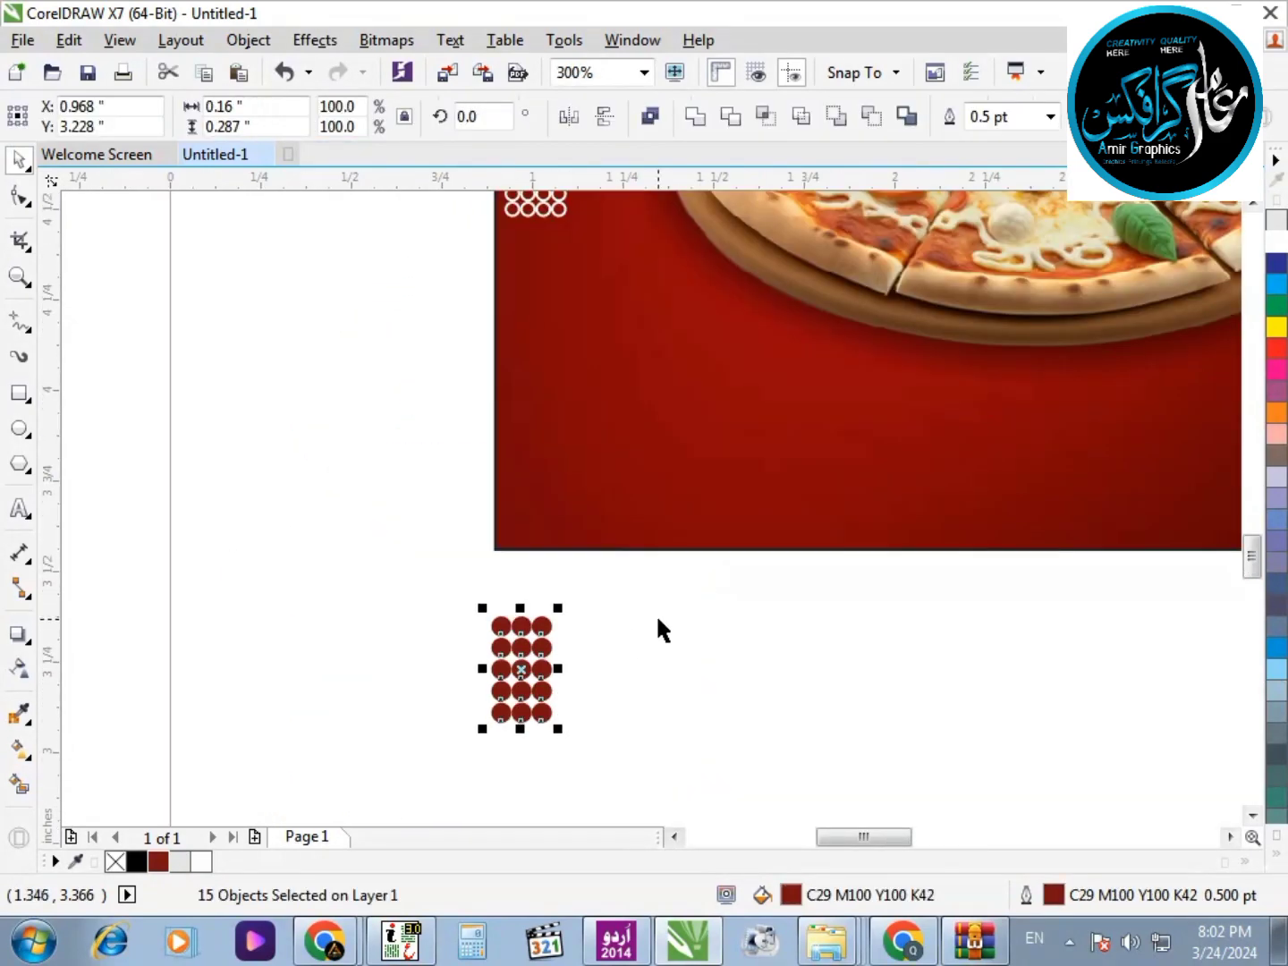
Move the dot grid into the bottom-left corner of the red area, remove its outlines and fill it white
{"action": "left_click_drag", "start_coordinate": [521, 648], "coordinate": [548, 460]}
{"action": "right_click", "coordinate": [115, 861]}
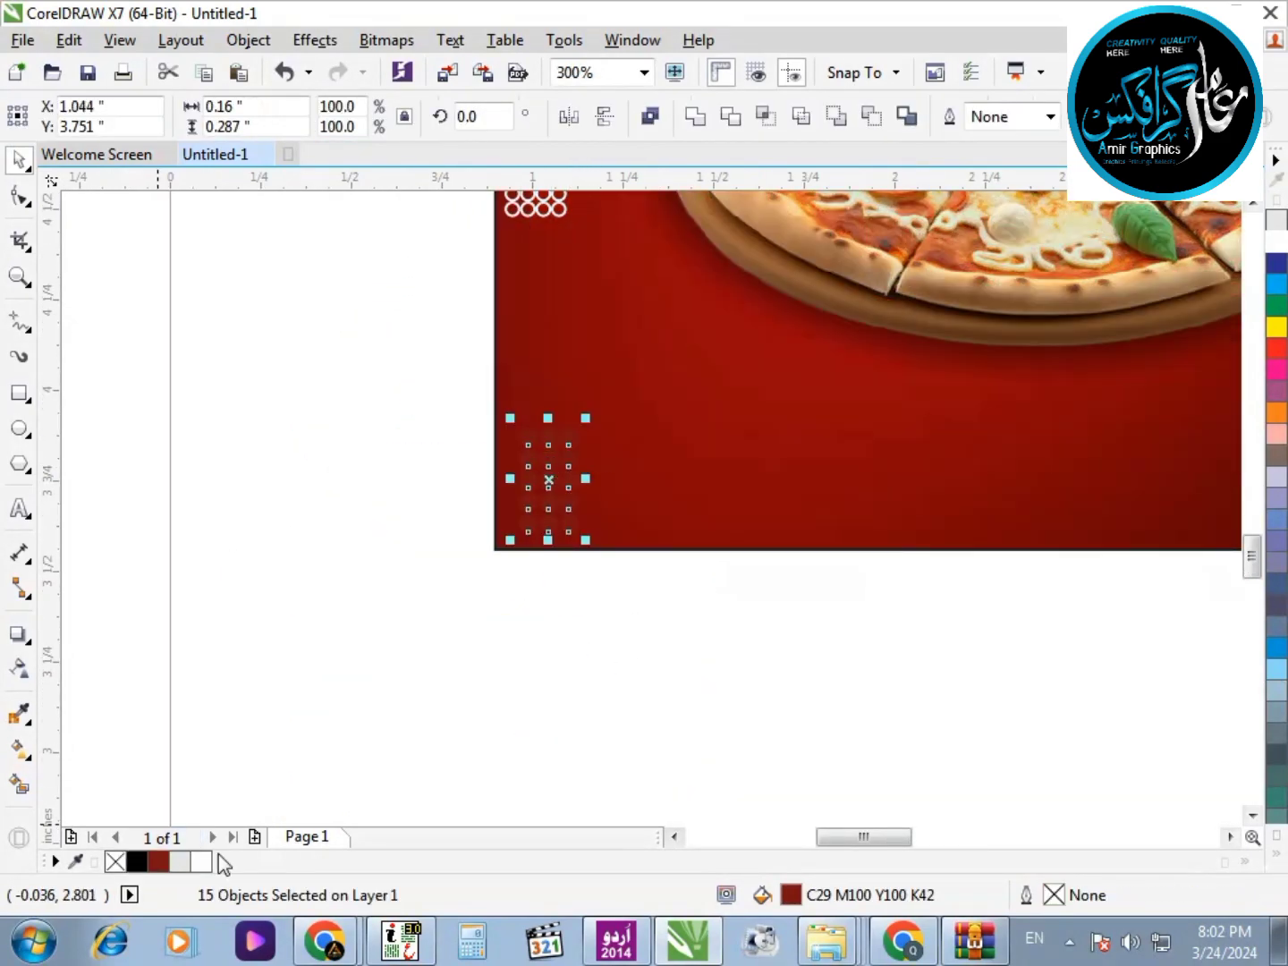
{"action": "left_click", "coordinate": [198, 859]}
Copy the white dot grid to the right end of the red area, beside the pizza
{"action": "left_click_drag", "start_coordinate": [371, 680], "coordinate": [623, 390]}
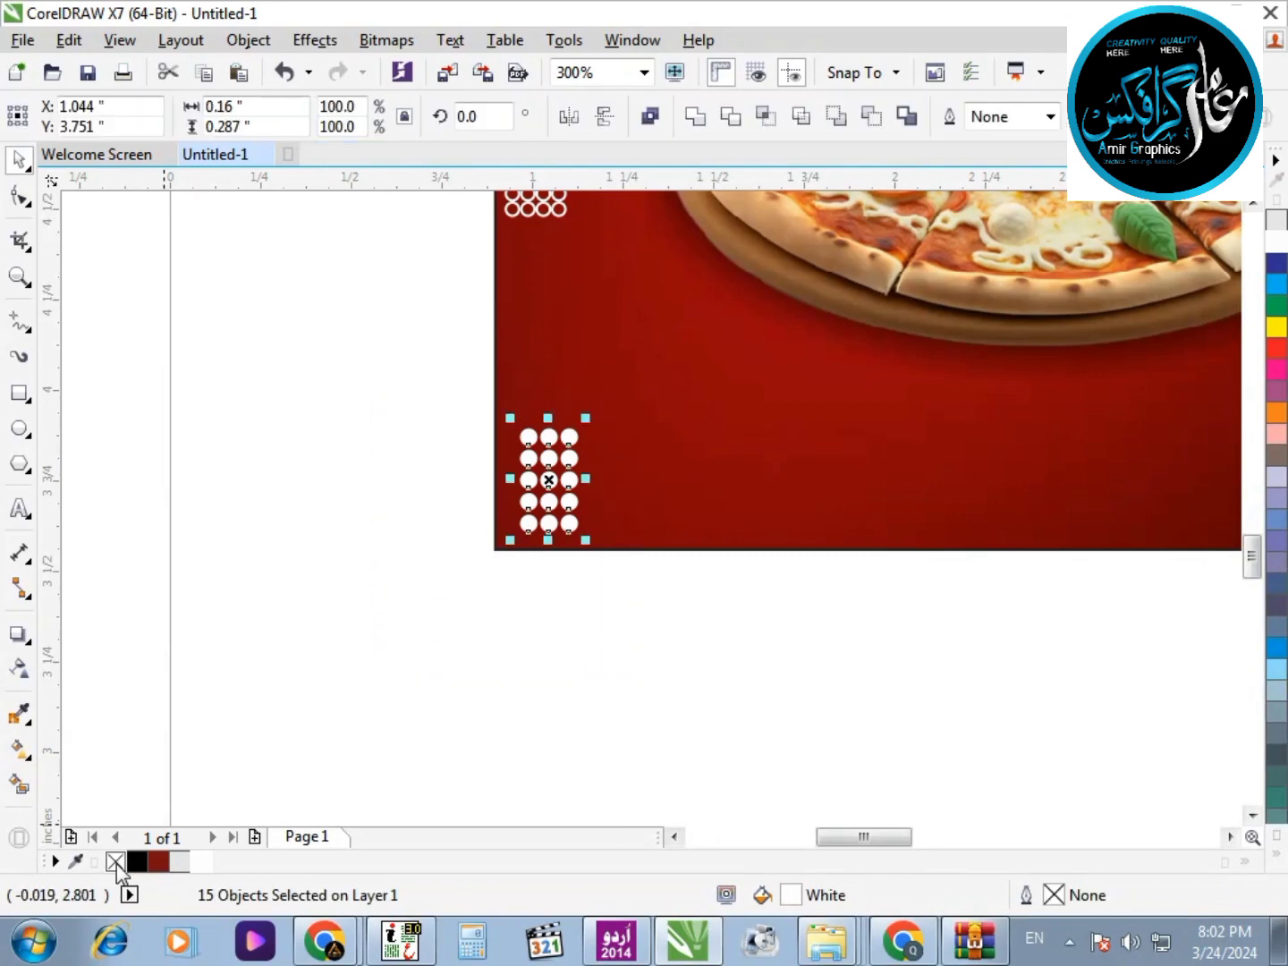
{"action": "scroll", "coordinate": [210, 477], "scroll_direction": "down", "scroll_amount": 2}
{"action": "scroll", "coordinate": [375, 481], "scroll_direction": "up", "scroll_amount": 1}
{"action": "left_click_drag", "start_coordinate": [334, 487], "coordinate": [1005, 319]}
{"action": "right_click", "coordinate": [1006, 319]}
{"action": "left_click", "coordinate": [1067, 455]}
{"action": "scroll", "coordinate": [1068, 457], "scroll_direction": "down", "scroll_amount": 2}
{"action": "key", "text": "F2"}
{"action": "left_click_drag", "start_coordinate": [1091, 575], "coordinate": [389, 241]}
{"action": "key", "text": "F4"}
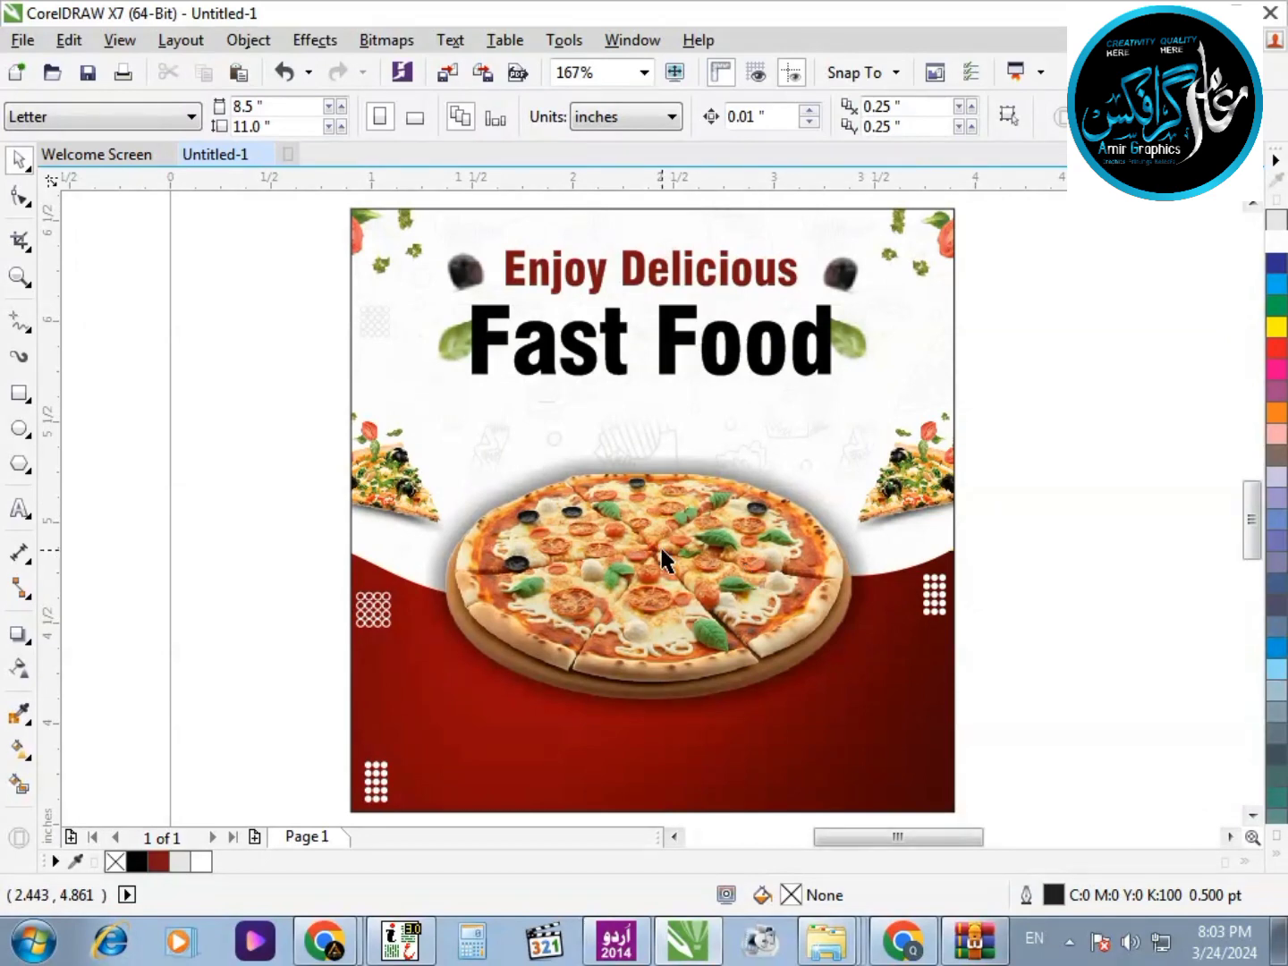
Switch to Chrome and search Google for "arrow icon"
{"action": "scroll", "coordinate": [660, 456], "scroll_direction": "down", "scroll_amount": 2}
{"action": "key", "text": "F2"}
{"action": "left_click_drag", "start_coordinate": [575, 497], "coordinate": [759, 790]}
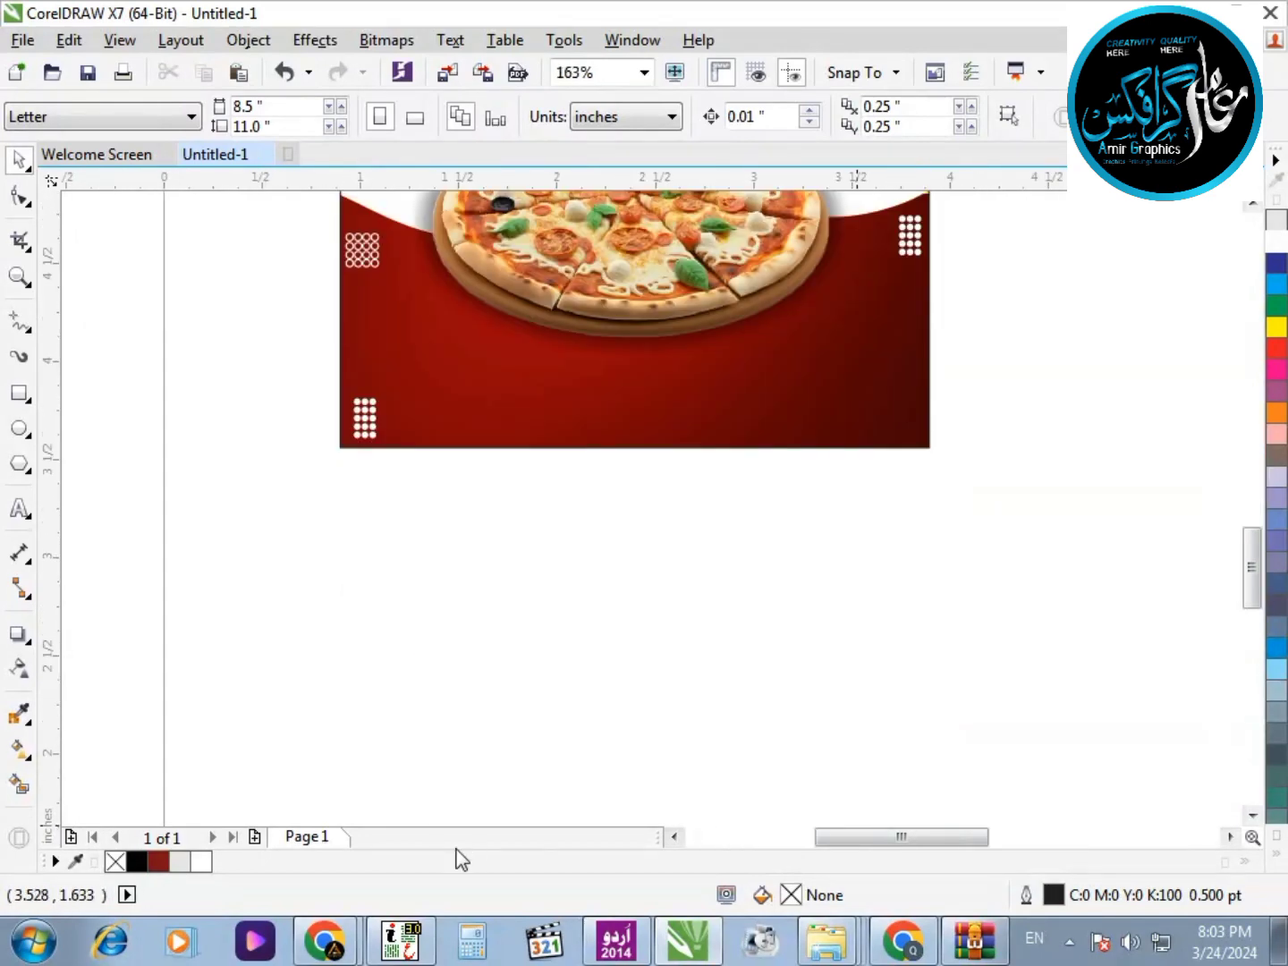
{"action": "left_click", "coordinate": [921, 956]}
{"action": "left_click", "coordinate": [746, 72]}
{"action": "type", "text": "a"}
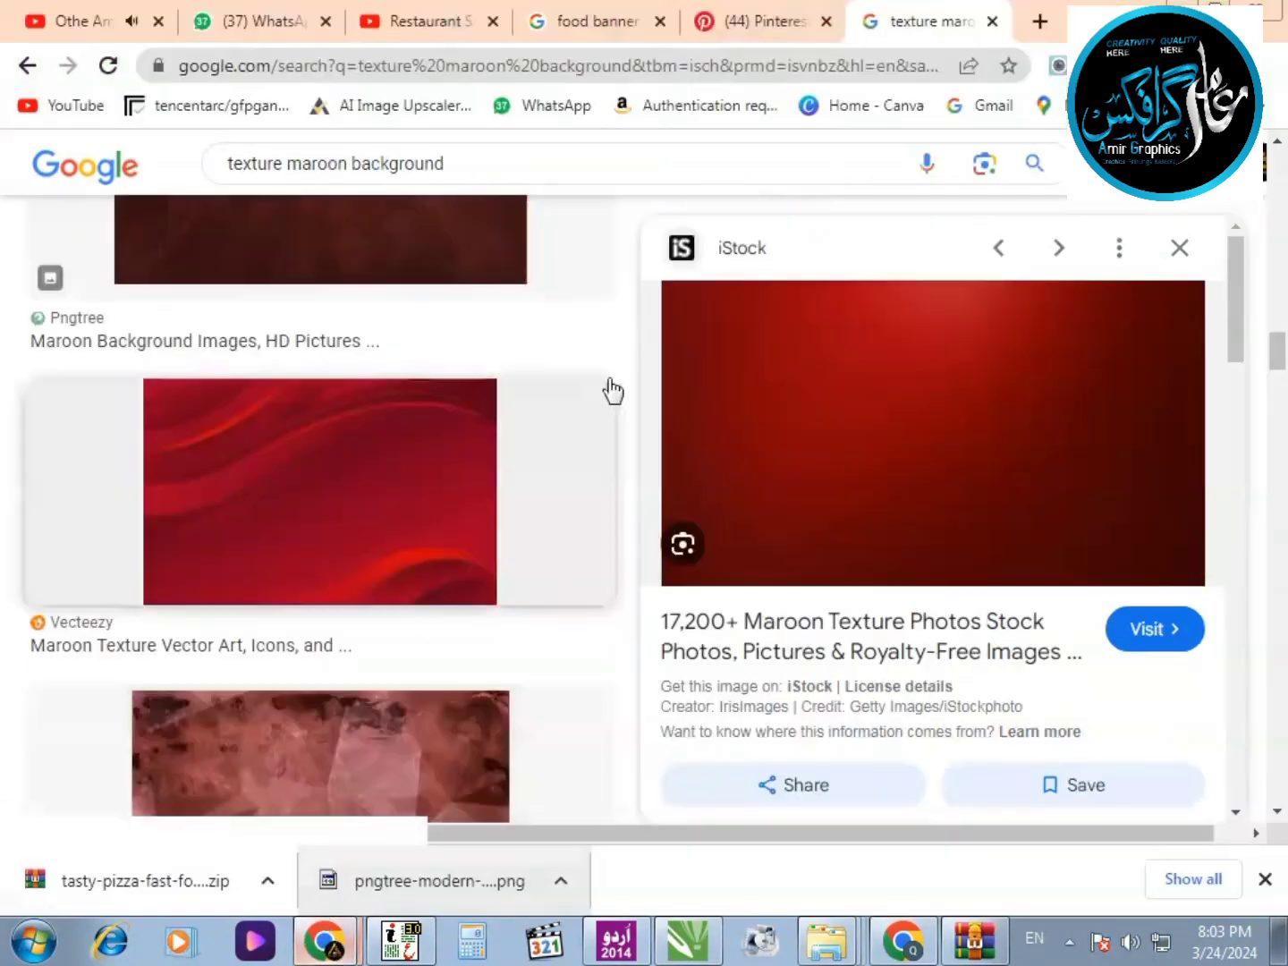
{"action": "left_click", "coordinate": [710, 65]}
{"action": "type", "text": "arrow icon"}
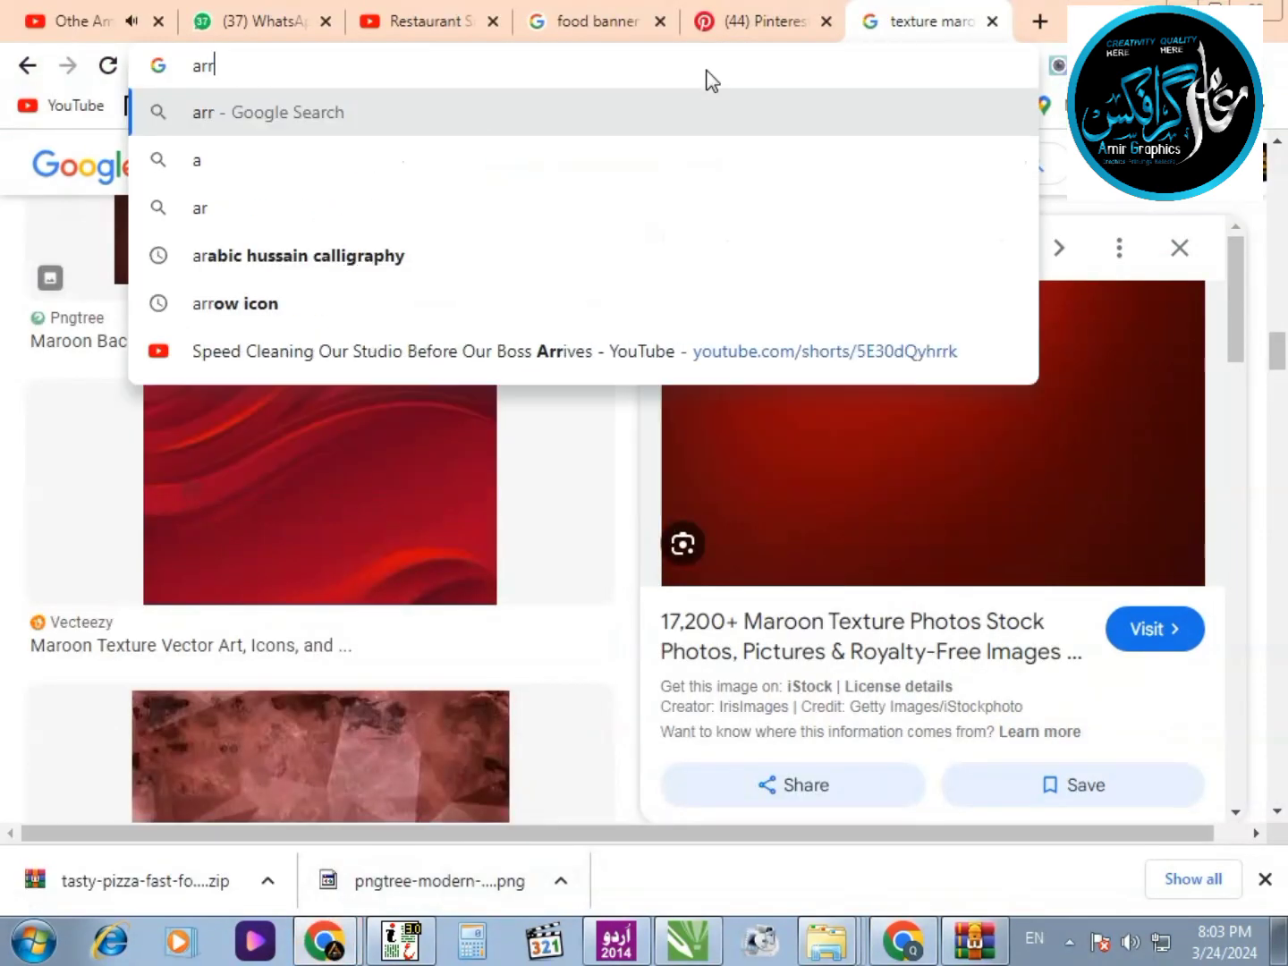
{"action": "key", "text": "Return"}
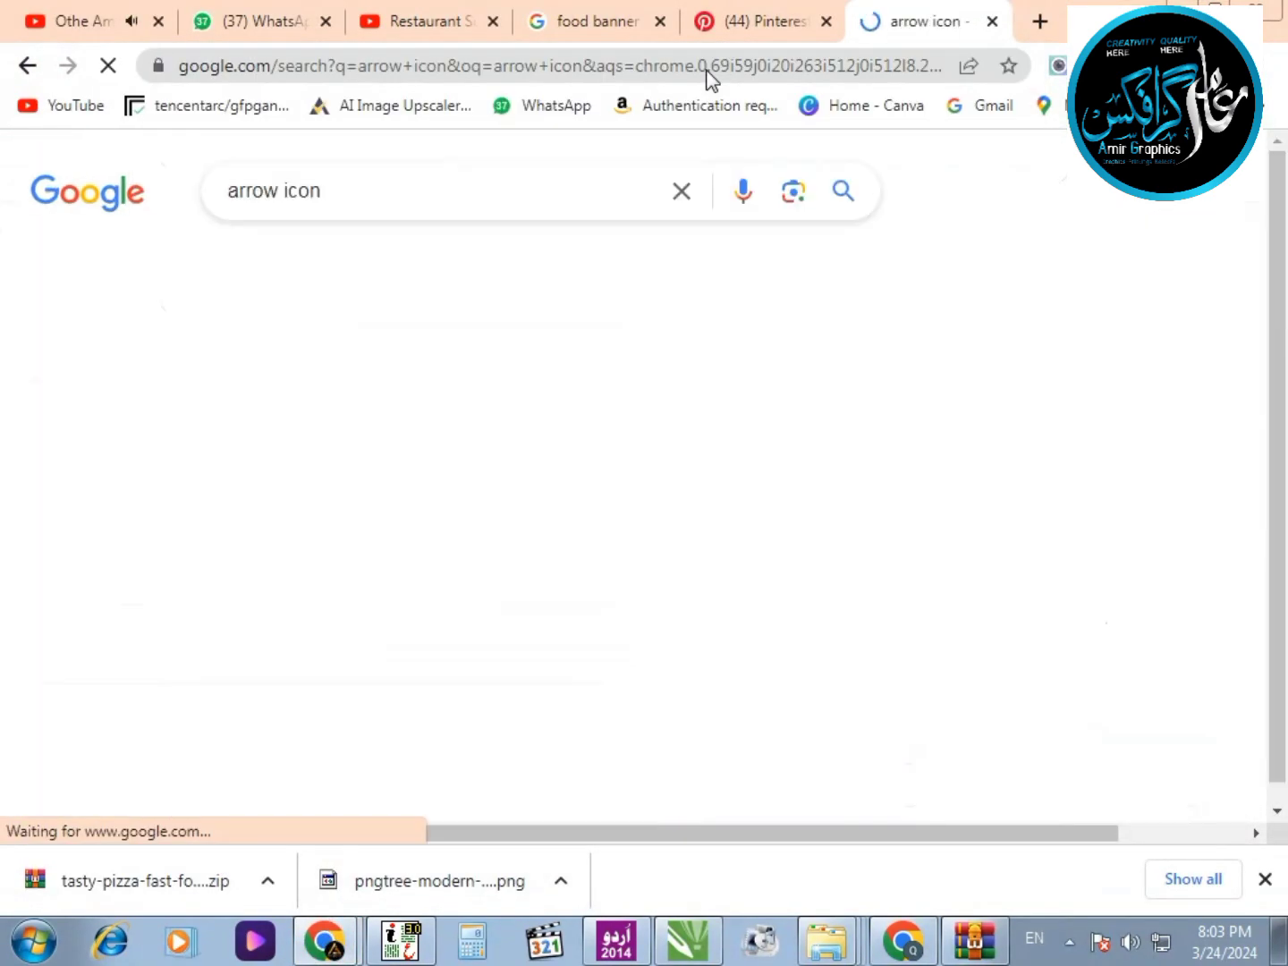
Show the image results for the arrow icons and preview the hand-drawn curved arrow from Pngtree
{"action": "scroll", "coordinate": [513, 464], "scroll_direction": "down", "scroll_amount": 4}
{"action": "scroll", "coordinate": [514, 496], "scroll_direction": "up", "scroll_amount": 3}
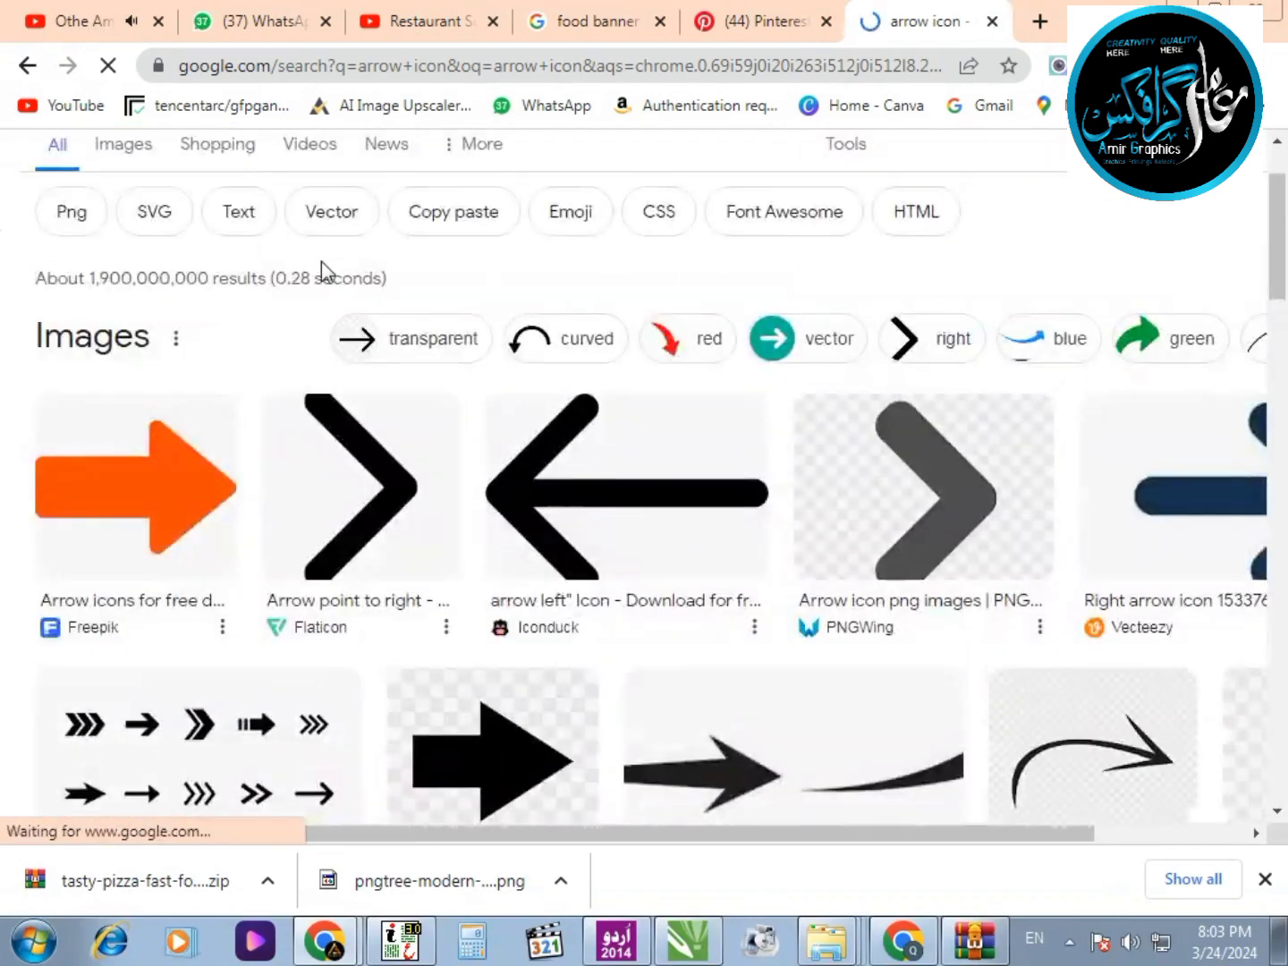
{"action": "left_click", "coordinate": [141, 173]}
{"action": "scroll", "coordinate": [619, 469], "scroll_direction": "down", "scroll_amount": 10}
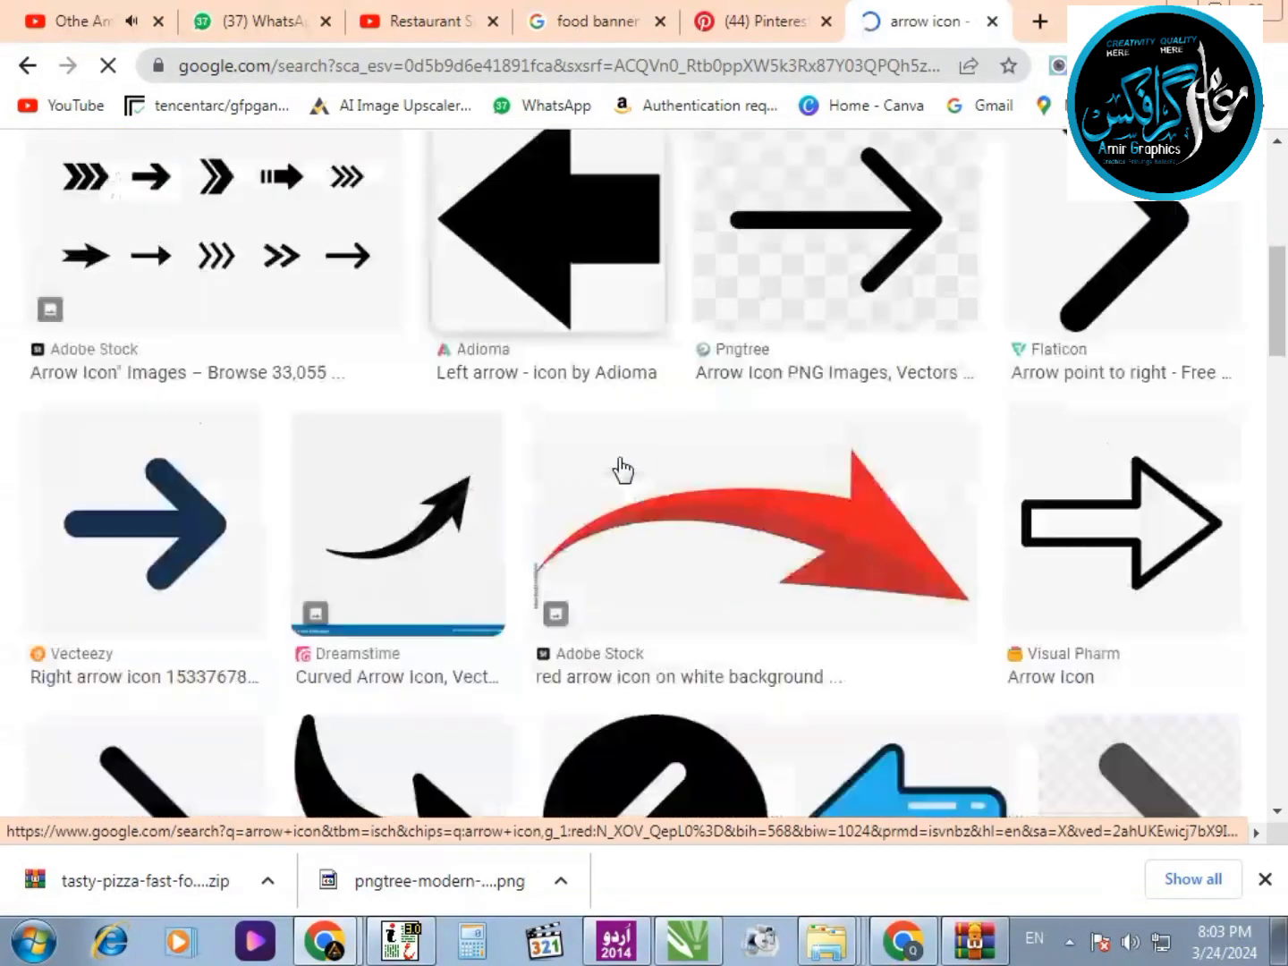
{"action": "scroll", "coordinate": [619, 467], "scroll_direction": "down", "scroll_amount": 10}
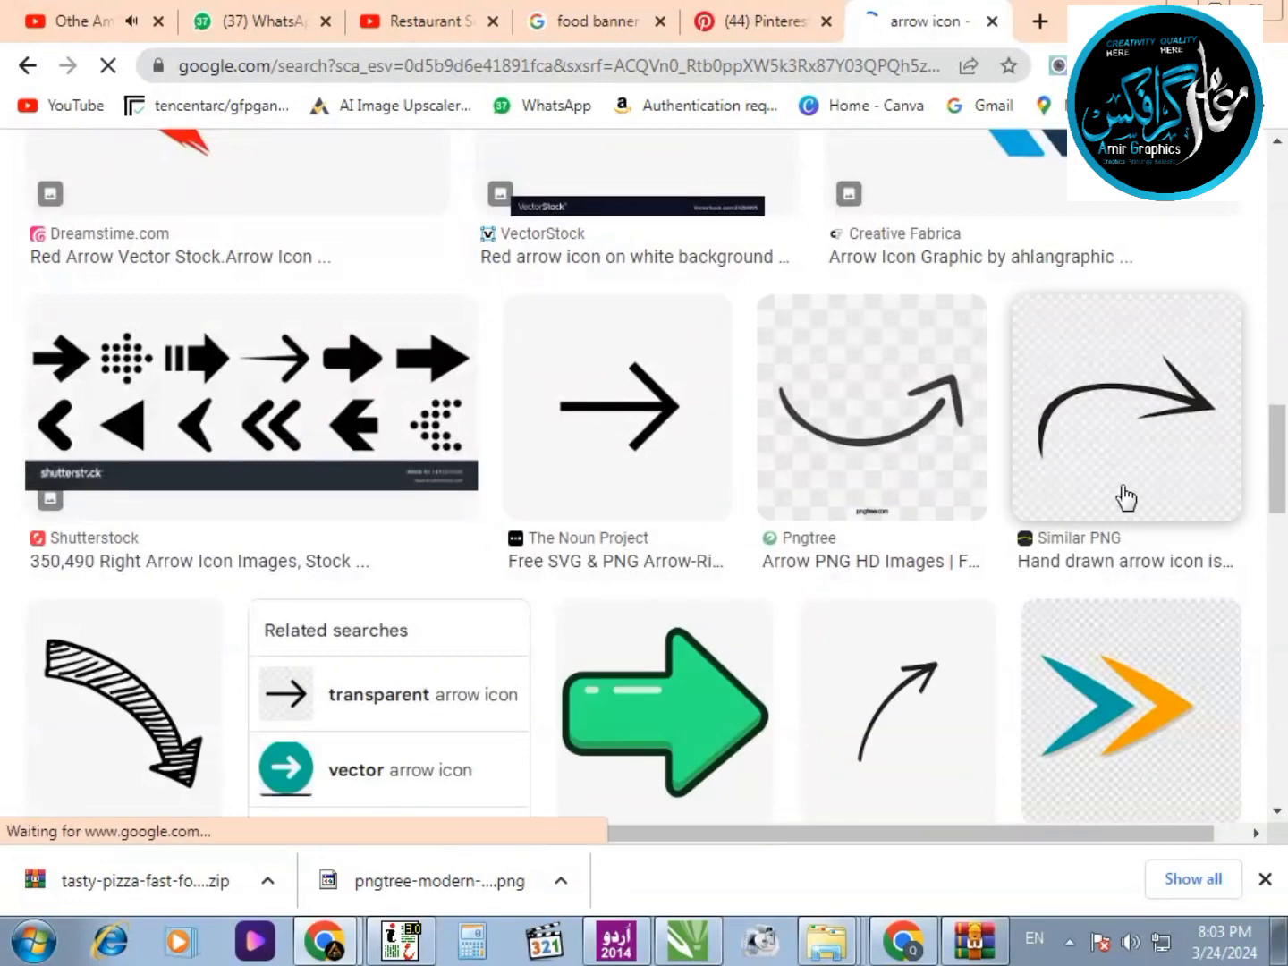
{"action": "left_click", "coordinate": [1123, 495]}
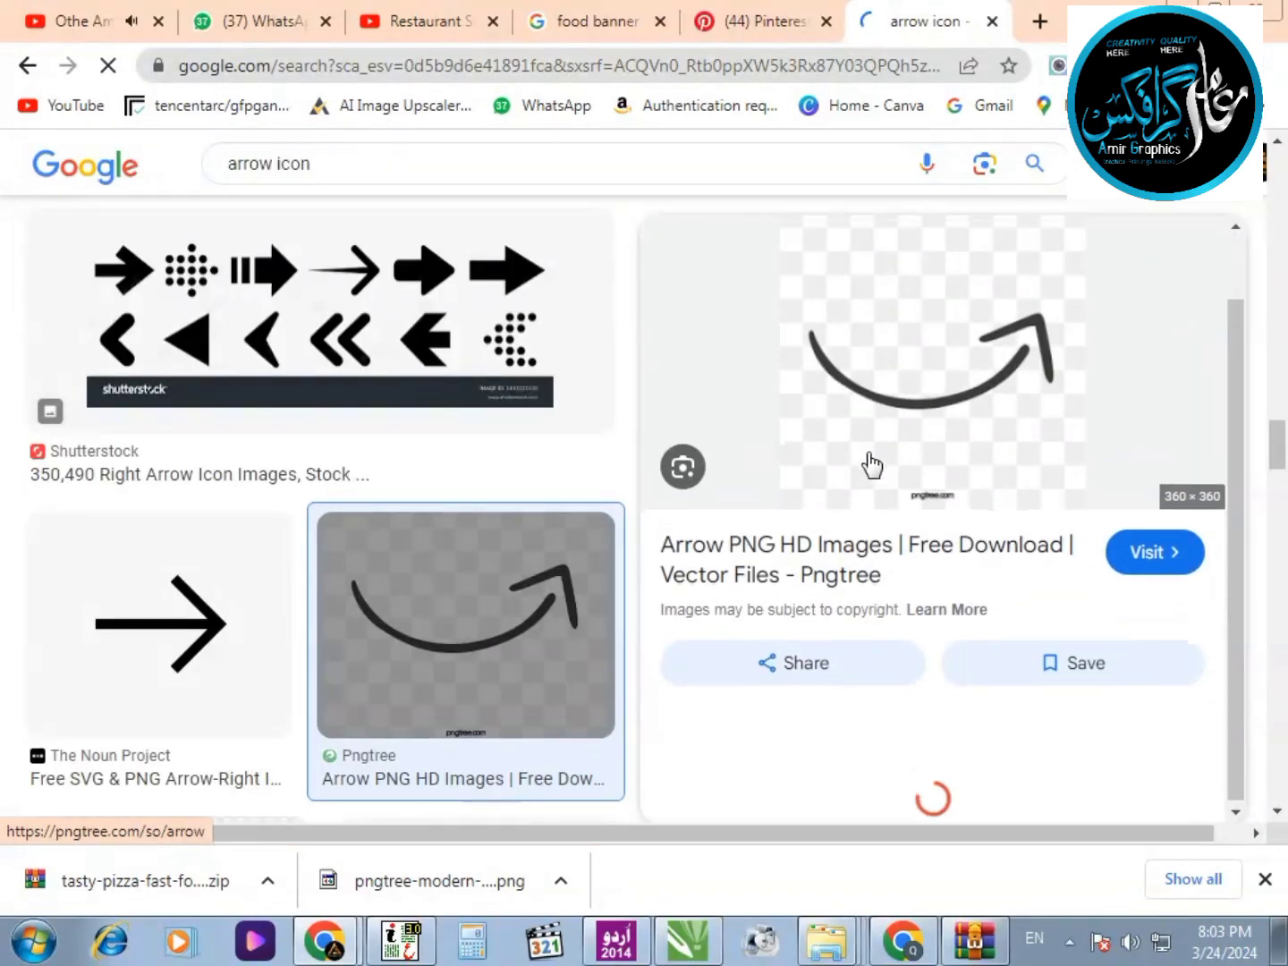
Copy the Pngtree curved arrow image and preview the curly arrow among the related images
{"action": "right_click", "coordinate": [899, 414]}
{"action": "scroll", "coordinate": [958, 761], "scroll_direction": "down", "scroll_amount": 8}
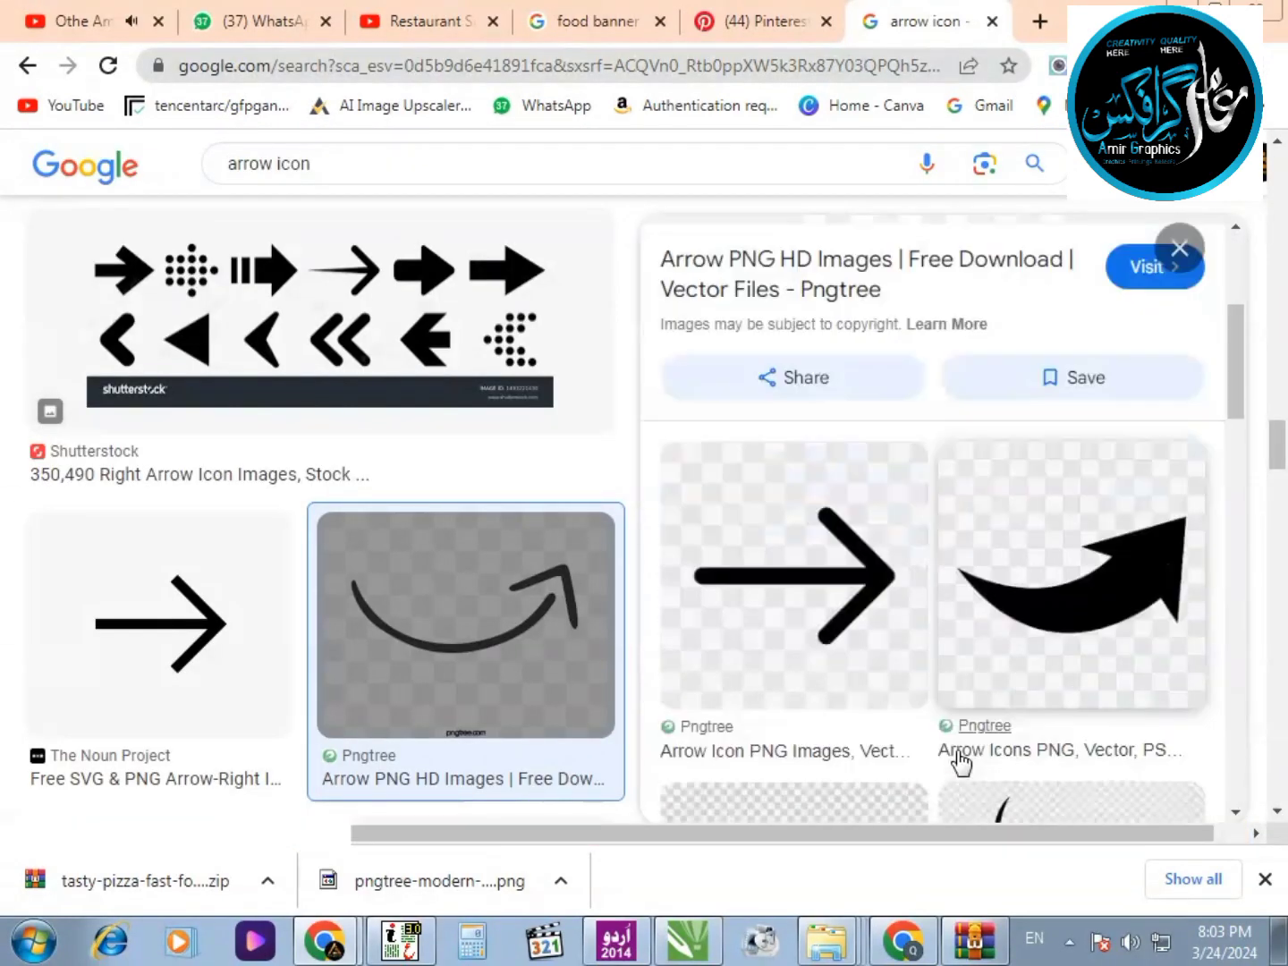
{"action": "left_click", "coordinate": [1101, 457]}
Switch to CorelDRAW, paste the curved arrow image and scale it to about 2.2 × 2.2 in at the advertisement's bottom-right corner
{"action": "left_click", "coordinate": [687, 939]}
{"action": "right_click", "coordinate": [623, 417]}
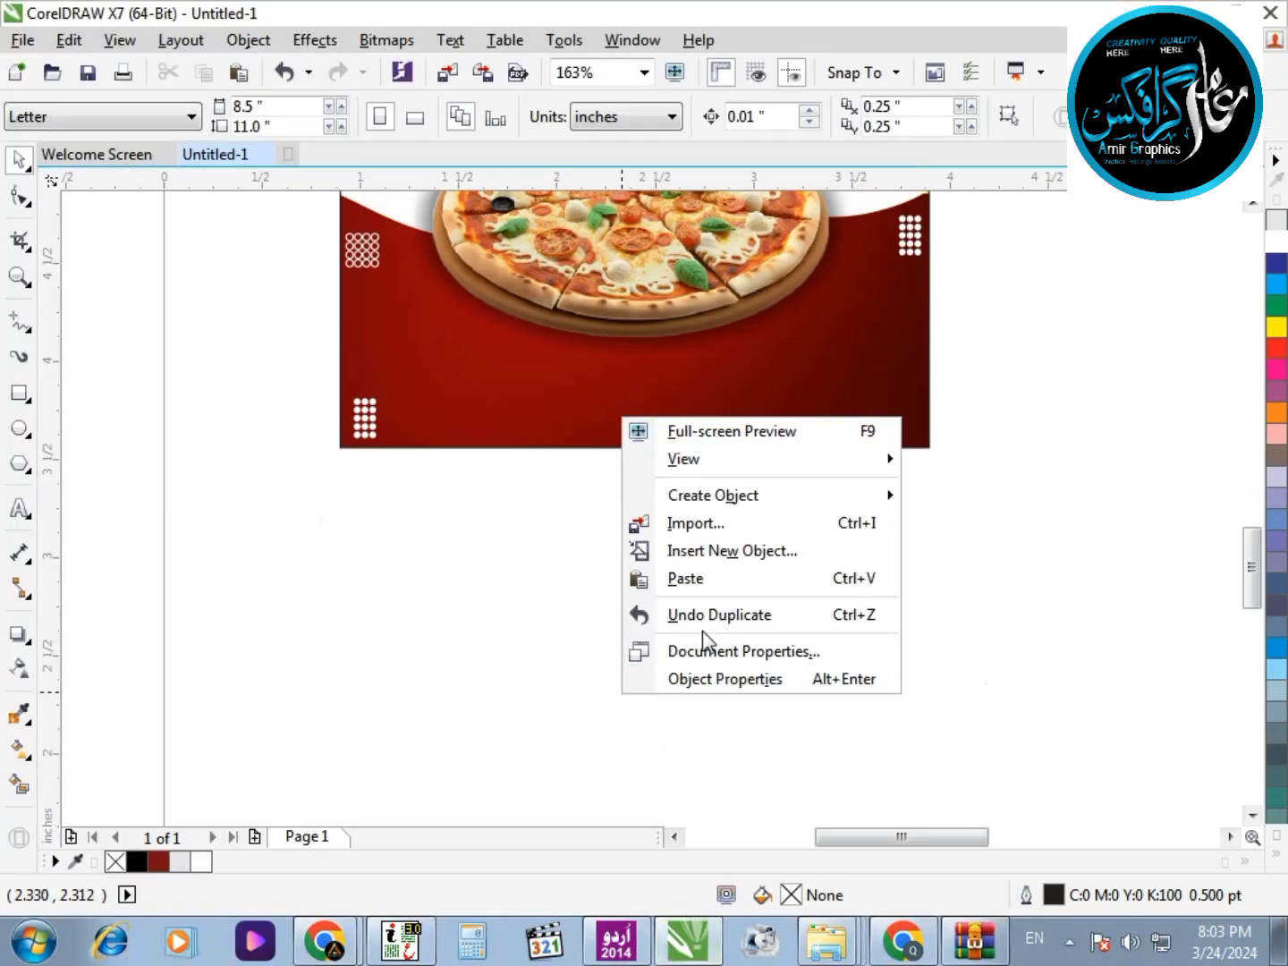
{"action": "left_click", "coordinate": [721, 575]}
{"action": "left_click_drag", "start_coordinate": [496, 565], "coordinate": [776, 291]}
{"action": "left_click_drag", "start_coordinate": [909, 253], "coordinate": [718, 873]}
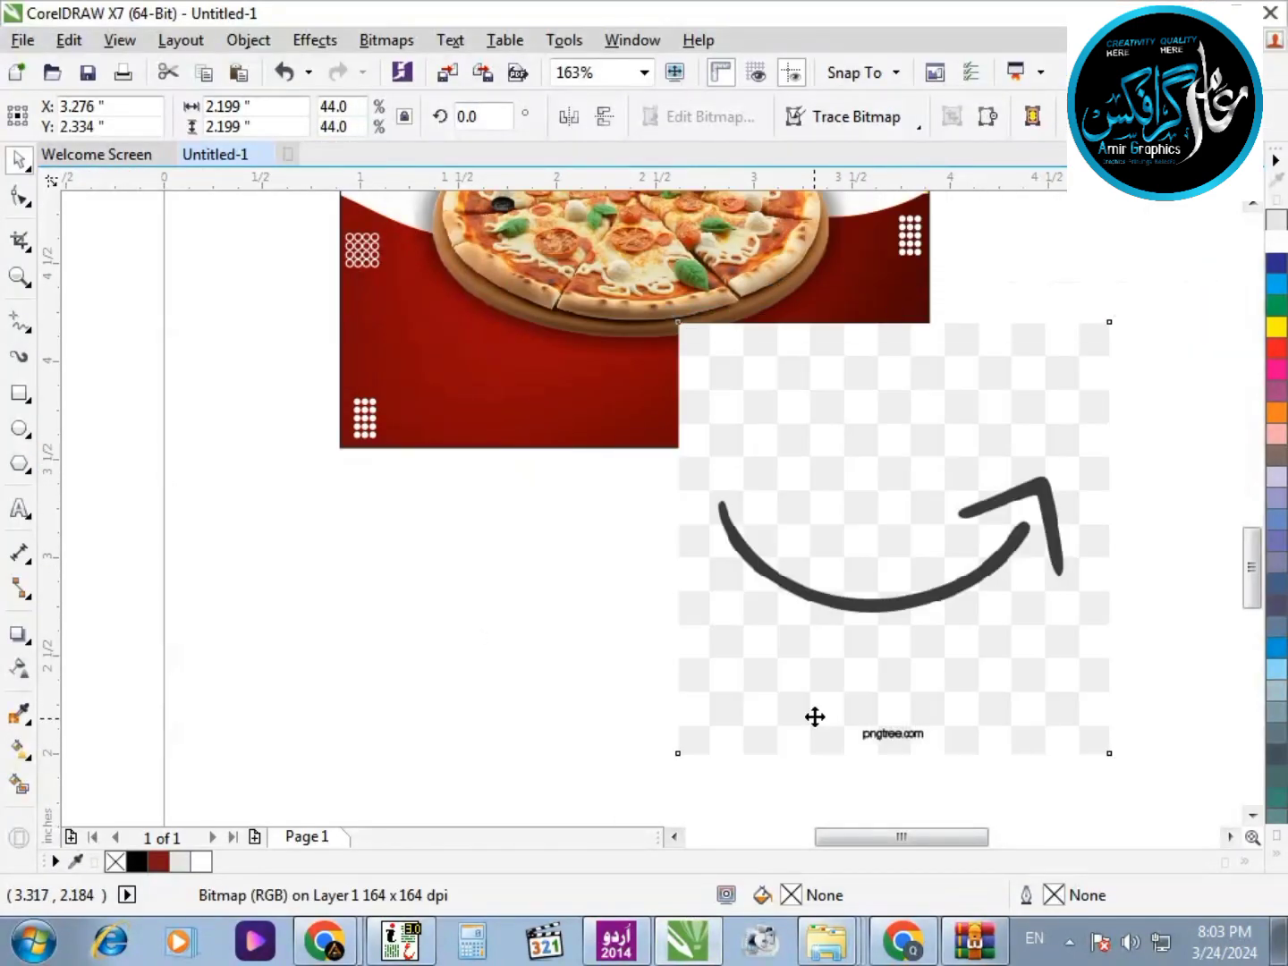
Convert the curved arrow bitmap with Quick Trace, move the traced version aside and delete the original bitmap
{"action": "left_click", "coordinate": [842, 118]}
{"action": "left_click", "coordinate": [850, 146]}
{"action": "scroll", "coordinate": [939, 519], "scroll_direction": "down", "scroll_amount": 2}
{"action": "mouse_move", "coordinate": [884, 623]}
{"action": "left_mouse_down"}
{"action": "mouse_move", "coordinate": [1145, 623]}
{"action": "mouse_move", "coordinate": [1052, 619]}
{"action": "left_mouse_up"}
{"action": "left_click", "coordinate": [818, 595]}
{"action": "key", "text": "Delete"}
Delete the traced watermark and background pieces around the curved arrow
{"action": "left_click", "coordinate": [923, 732]}
{"action": "left_click", "coordinate": [1088, 634]}
{"action": "key", "text": "Delete"}
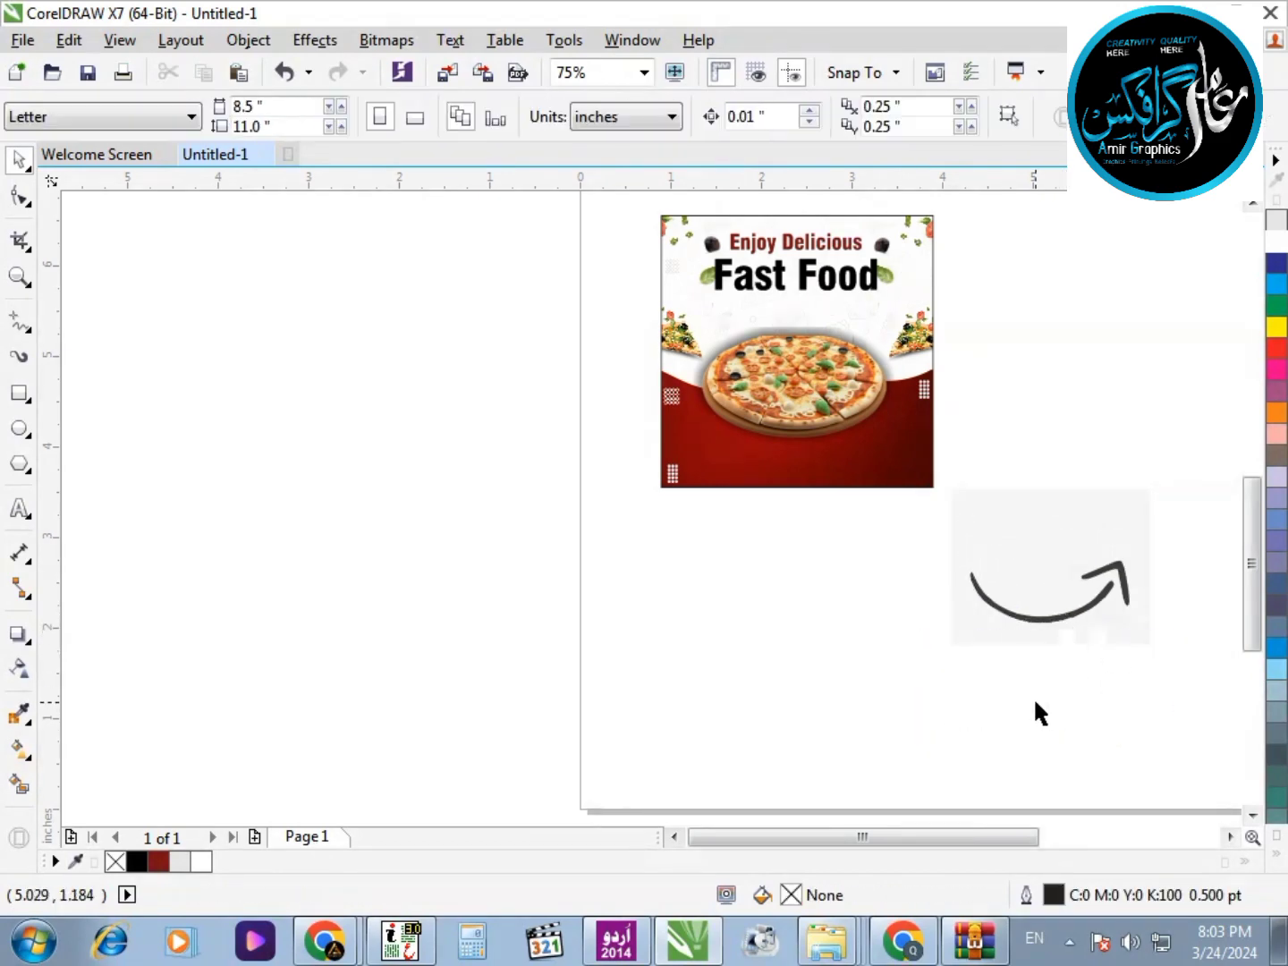
{"action": "left_click", "coordinate": [1077, 536]}
{"action": "key", "text": "Delete"}
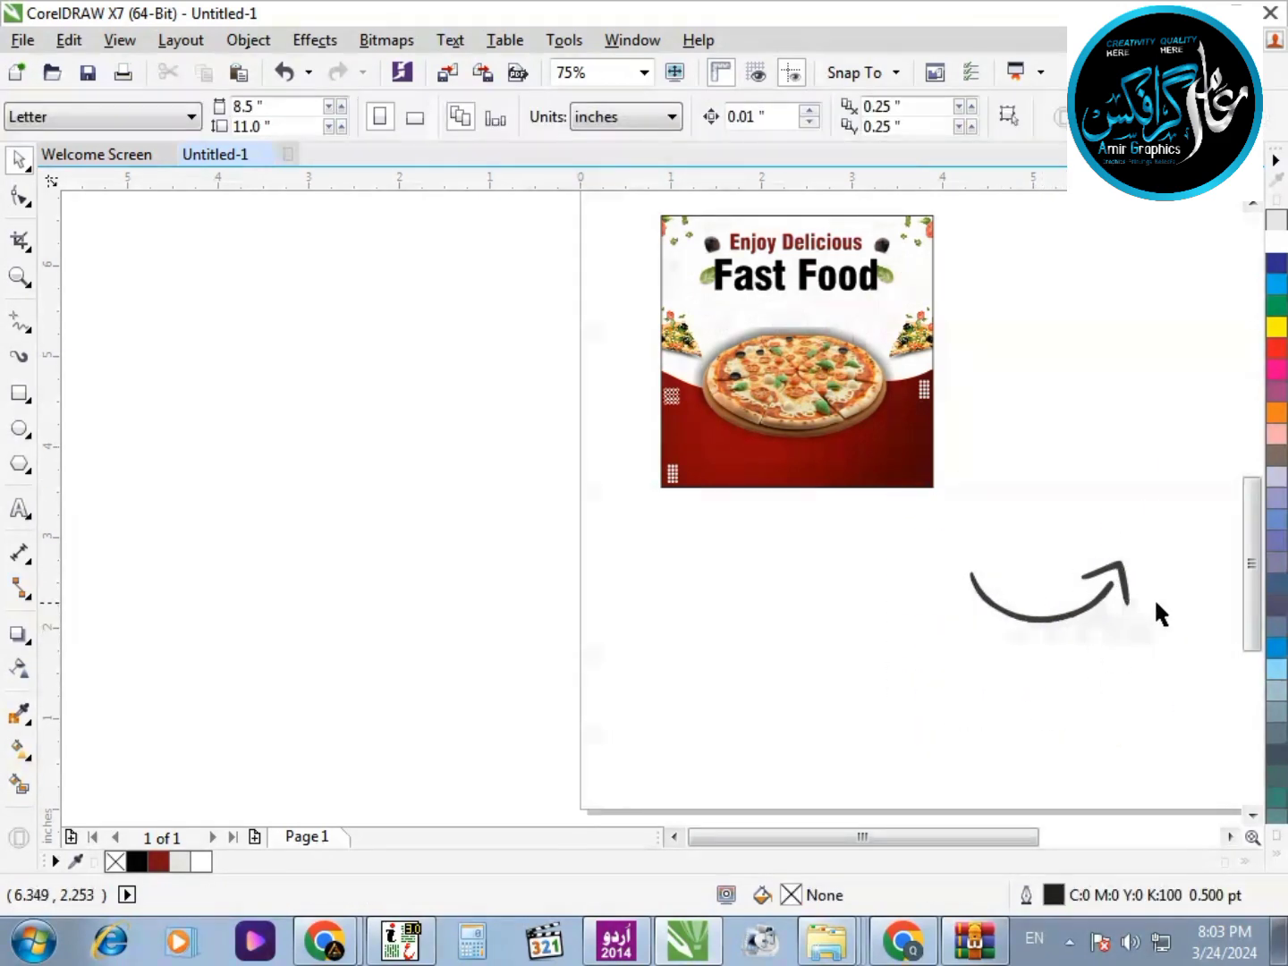
Fill the traced arrow pieces with dark blue-grey (C40 M40 Y0 K60), remove the leftover fragment and group the two pieces
{"action": "left_click_drag", "start_coordinate": [1163, 671], "coordinate": [672, 680]}
{"action": "left_click", "coordinate": [1275, 605]}
{"action": "left_click", "coordinate": [1061, 678]}
{"action": "scroll", "coordinate": [1155, 625], "scroll_direction": "up", "scroll_amount": 4}
{"action": "left_click", "coordinate": [1029, 577]}
{"action": "key", "text": "Delete"}
{"action": "key", "text": "F3"}
{"action": "key", "text": "ctrl+g"}
Move the arrow group onto the red area, below and left of the pizza, and scale it down to about 0.29 × 0.11 in
{"action": "left_click_drag", "start_coordinate": [785, 653], "coordinate": [245, 483]}
{"action": "key", "text": "F2"}
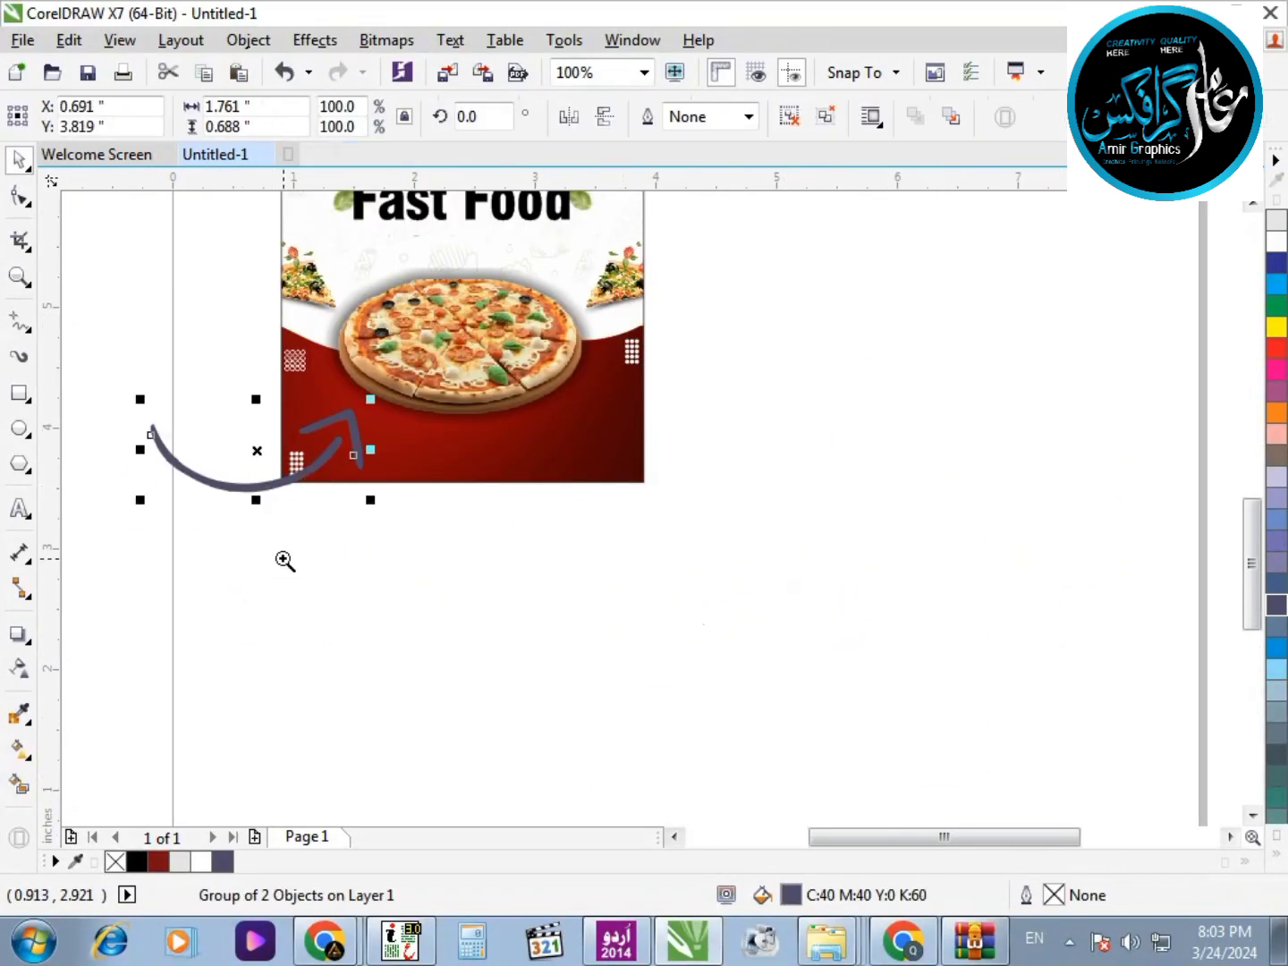
{"action": "left_click_drag", "start_coordinate": [282, 560], "coordinate": [432, 351]}
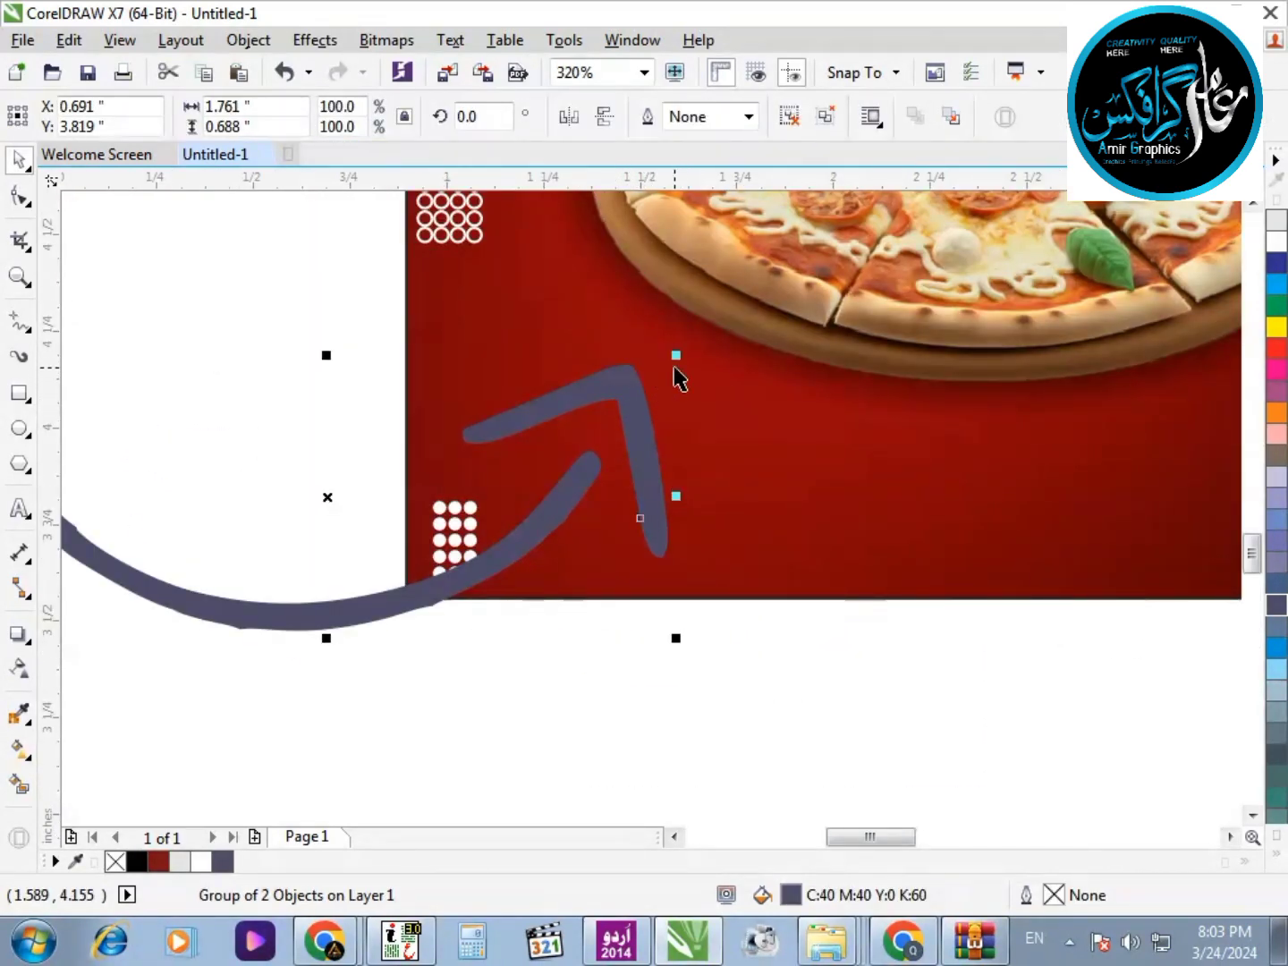
{"action": "left_click_drag", "start_coordinate": [675, 355], "coordinate": [537, 473]}
{"action": "left_click_drag", "start_coordinate": [352, 512], "coordinate": [587, 438]}
{"action": "key", "text": "F3"}
{"action": "key", "text": "F2"}
{"action": "left_click_drag", "start_coordinate": [399, 254], "coordinate": [971, 626]}
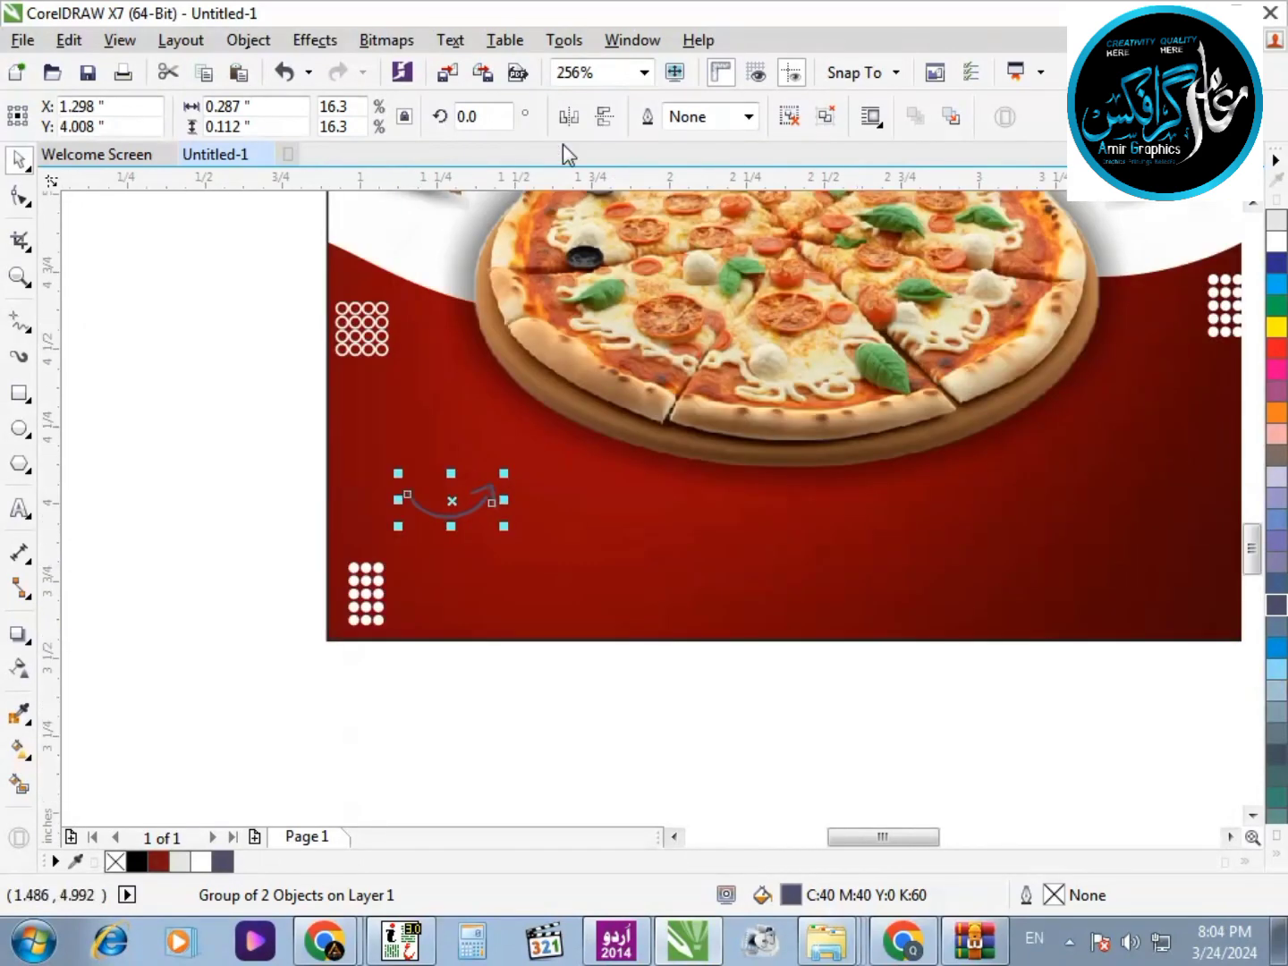
Mirror the arrow vertically, rotate it to about 261° at roughly 0.27 × 0.68 in beside the pizza, and fill it white
{"action": "left_click", "coordinate": [486, 504]}
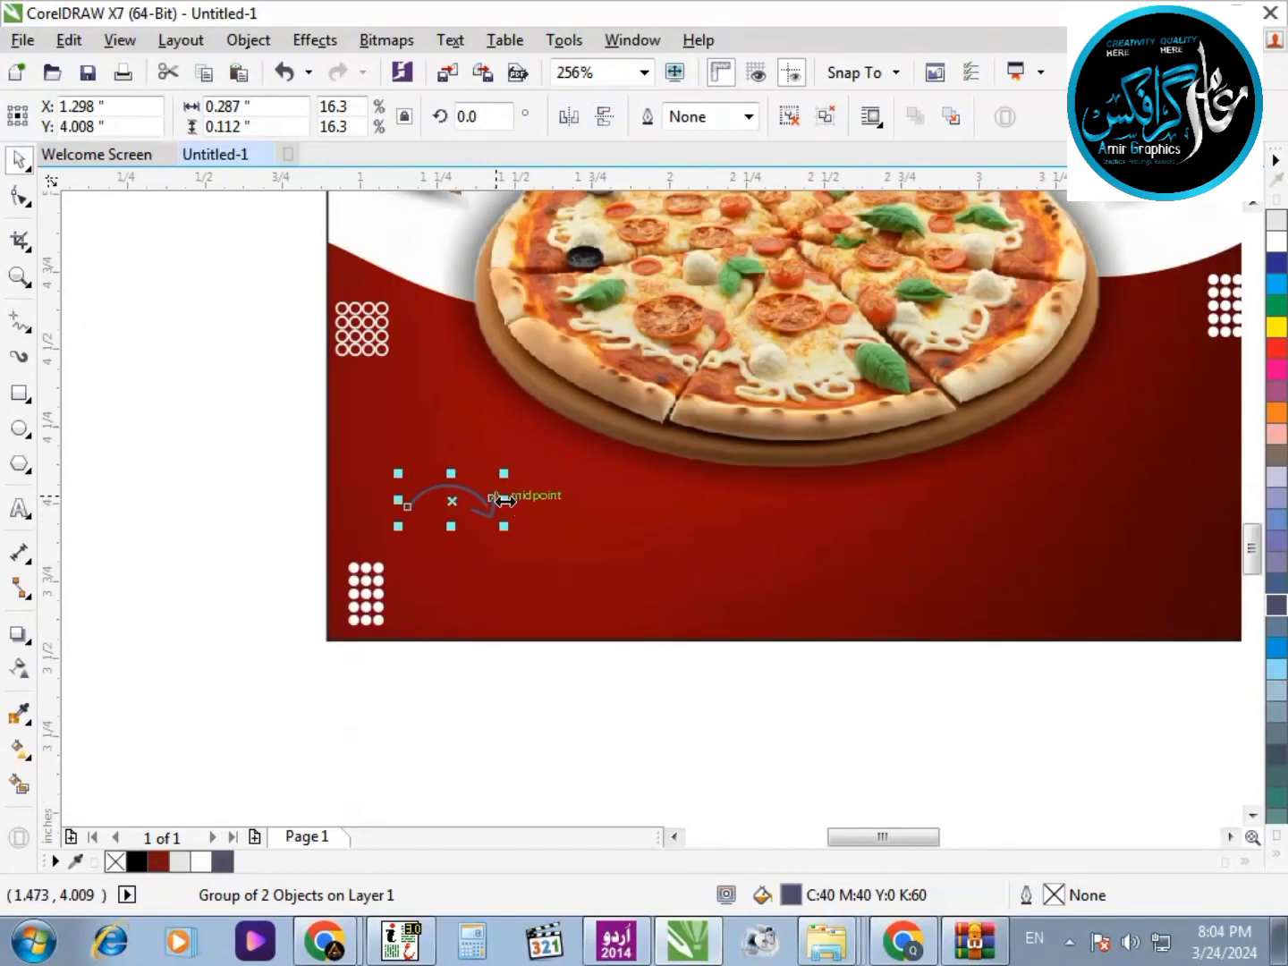
{"action": "left_click_drag", "start_coordinate": [506, 501], "coordinate": [534, 539]}
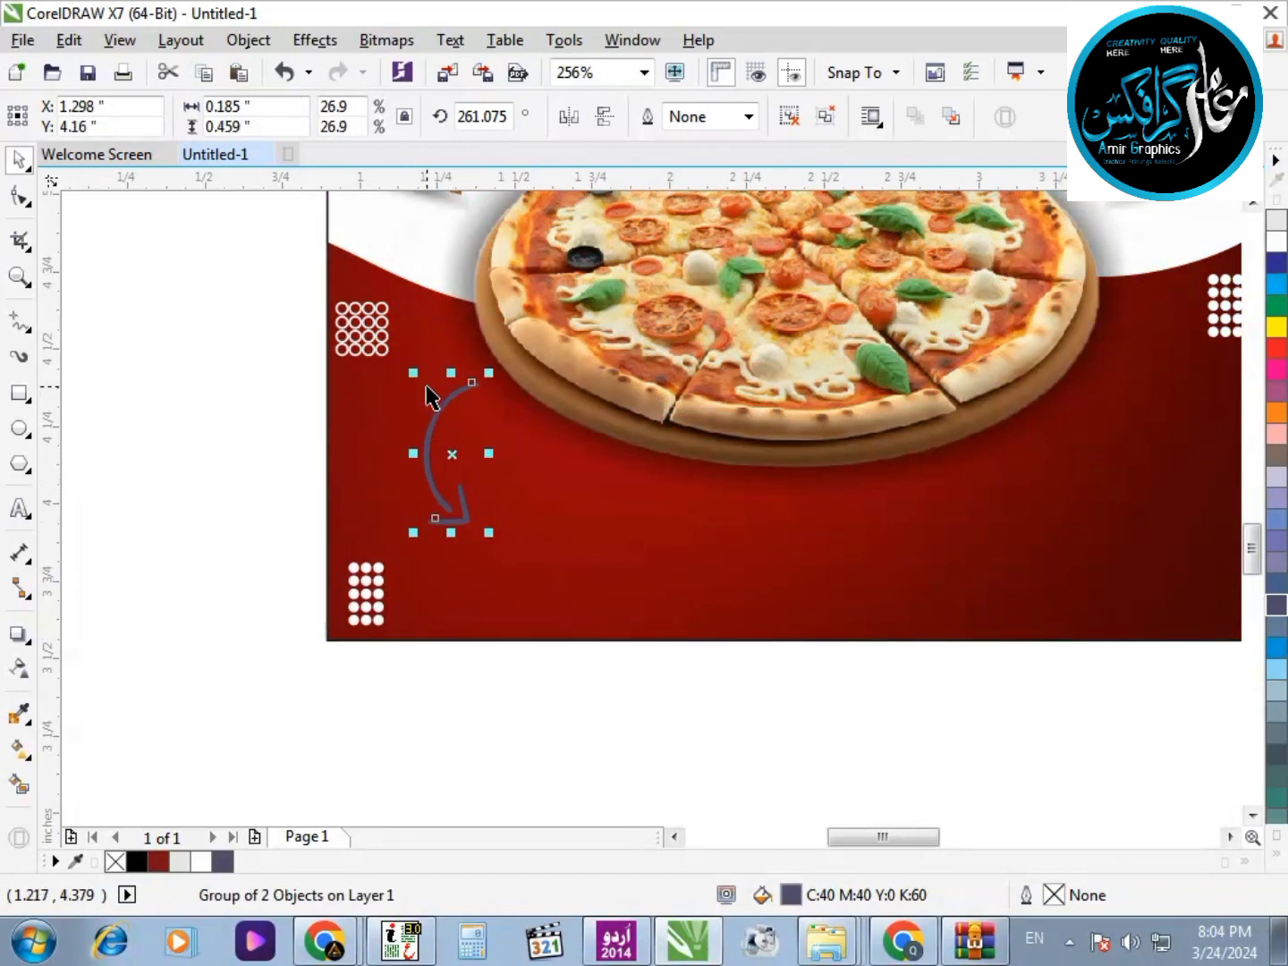
{"action": "mouse_move", "coordinate": [414, 373]}
{"action": "left_mouse_down"}
{"action": "mouse_move", "coordinate": [393, 344]}
{"action": "mouse_move", "coordinate": [437, 381]}
{"action": "mouse_move", "coordinate": [415, 374]}
{"action": "left_mouse_up"}
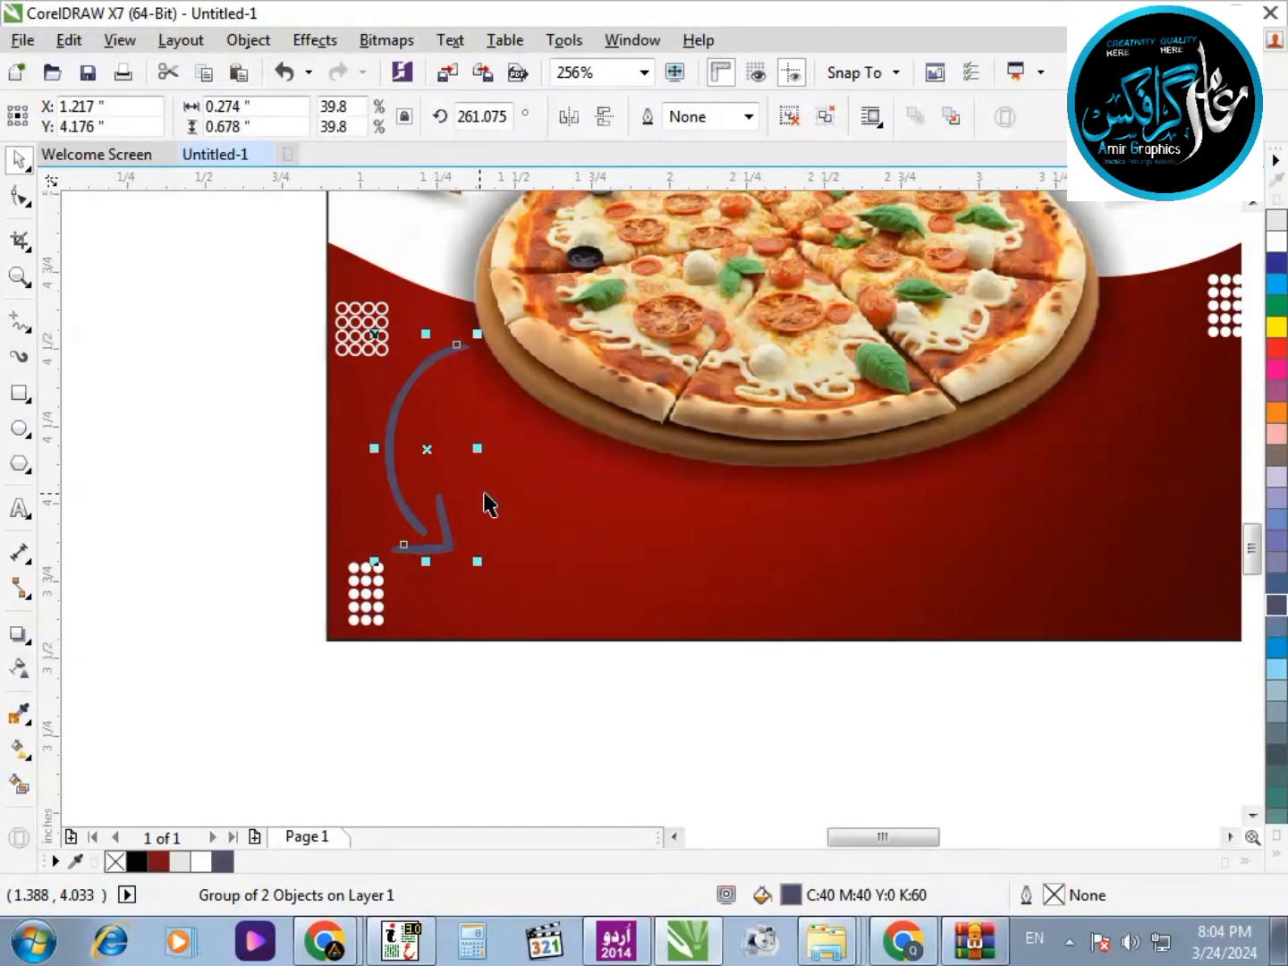
{"action": "left_click", "coordinate": [201, 861]}
{"action": "left_click", "coordinate": [765, 728]}
Draw a rectangle about 0.61 × 0.21 in below the advertisement with fully rounded 0.103 in corners
{"action": "scroll", "coordinate": [765, 729], "scroll_direction": "up", "scroll_amount": 1}
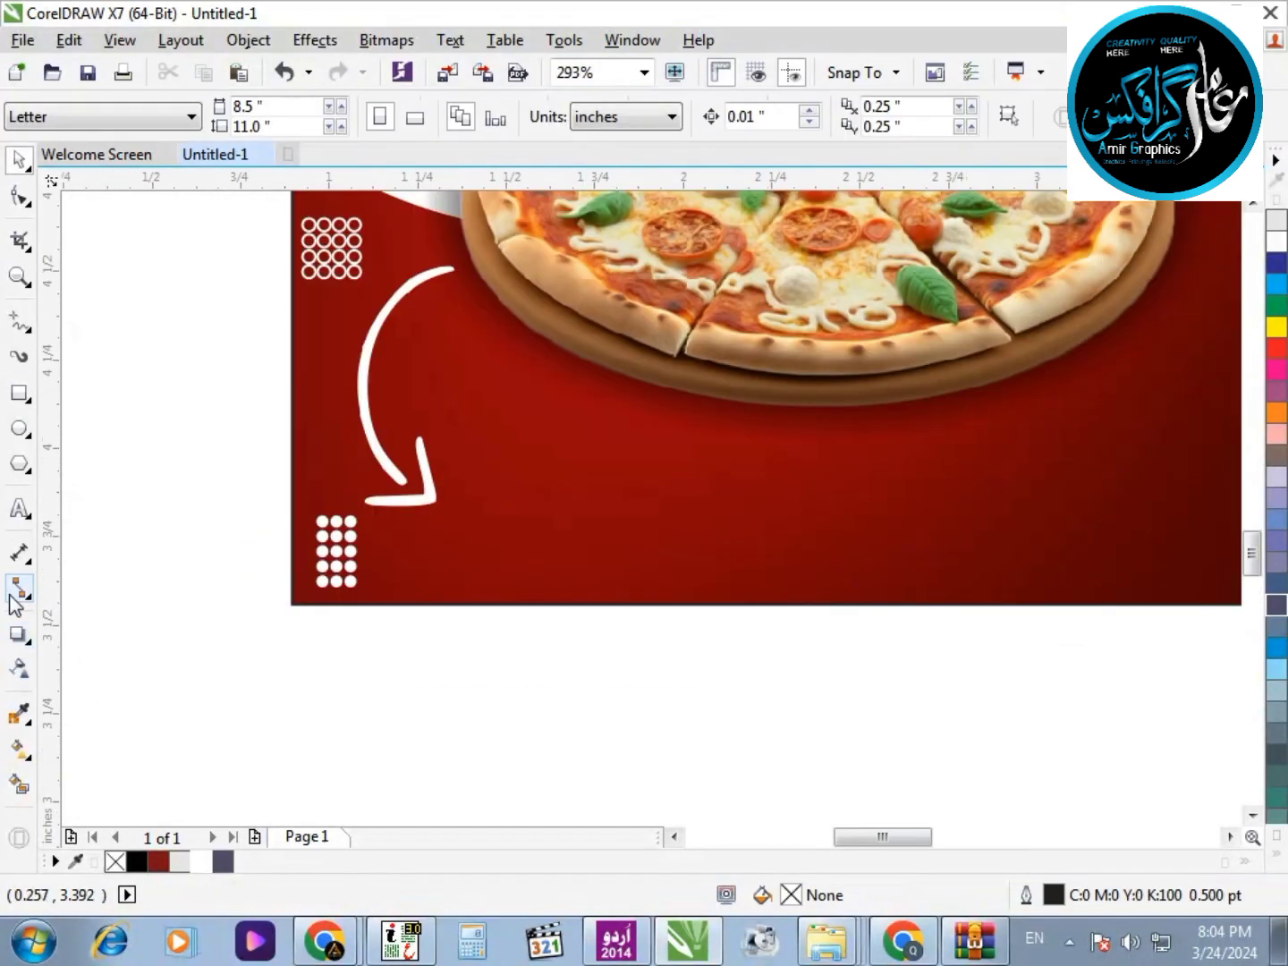
{"action": "left_click", "coordinate": [19, 393]}
{"action": "left_click_drag", "start_coordinate": [324, 667], "coordinate": [541, 703]}
{"action": "left_click", "coordinate": [20, 159]}
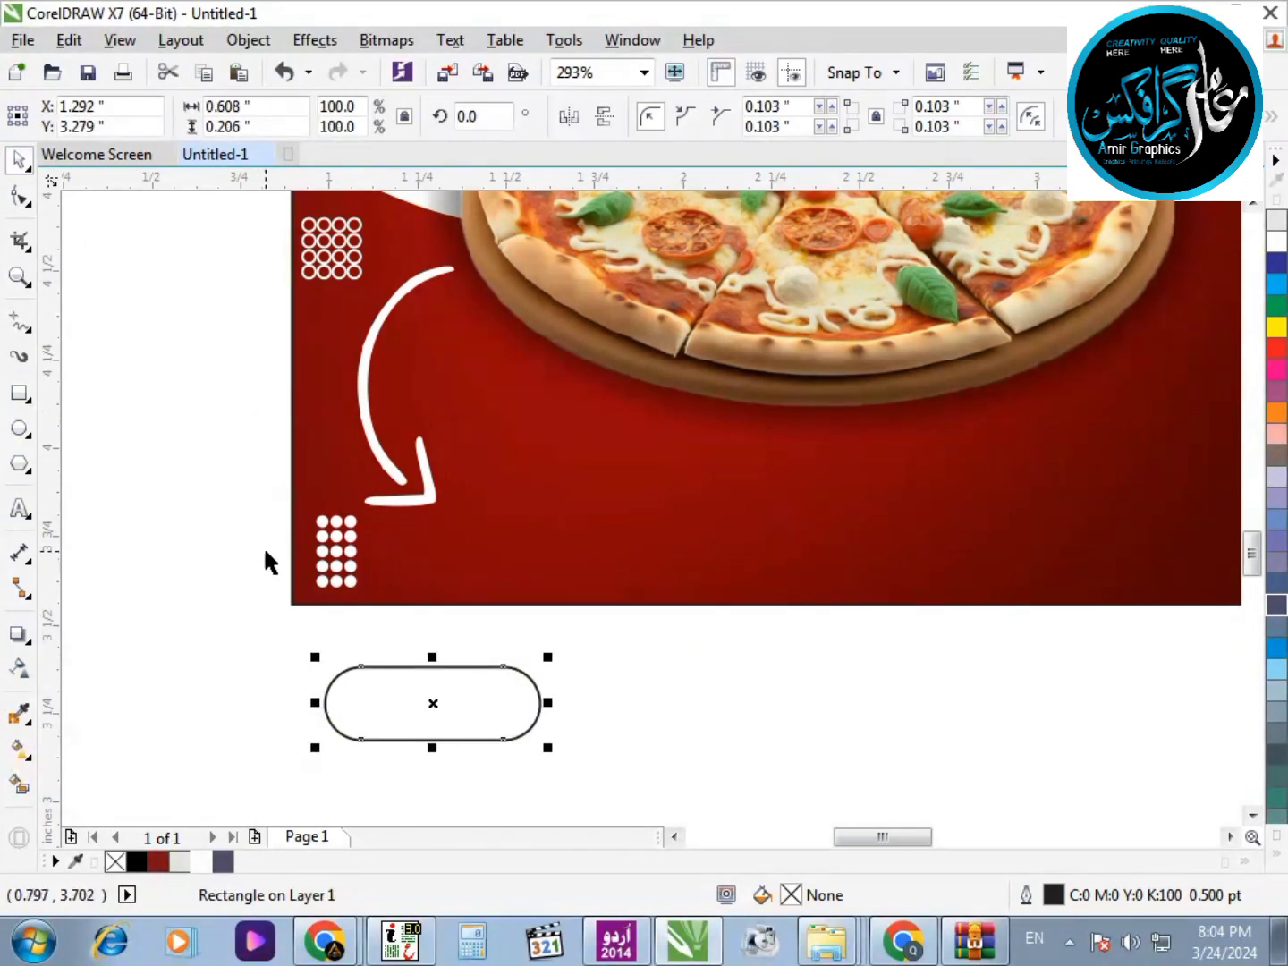
Move the pill shape onto the red area beside the bottom-left dot grid and scale it to about 0.44 × 0.15 in
{"action": "left_click_drag", "start_coordinate": [436, 704], "coordinate": [521, 554]}
{"action": "left_click_drag", "start_coordinate": [626, 521], "coordinate": [563, 535]}
{"action": "left_click", "coordinate": [413, 727]}
Add the artistic text "Order Now" below the advertisement
{"action": "scroll", "coordinate": [415, 727], "scroll_direction": "up", "scroll_amount": 2}
{"action": "left_click", "coordinate": [20, 509]}
{"action": "left_click", "coordinate": [197, 689]}
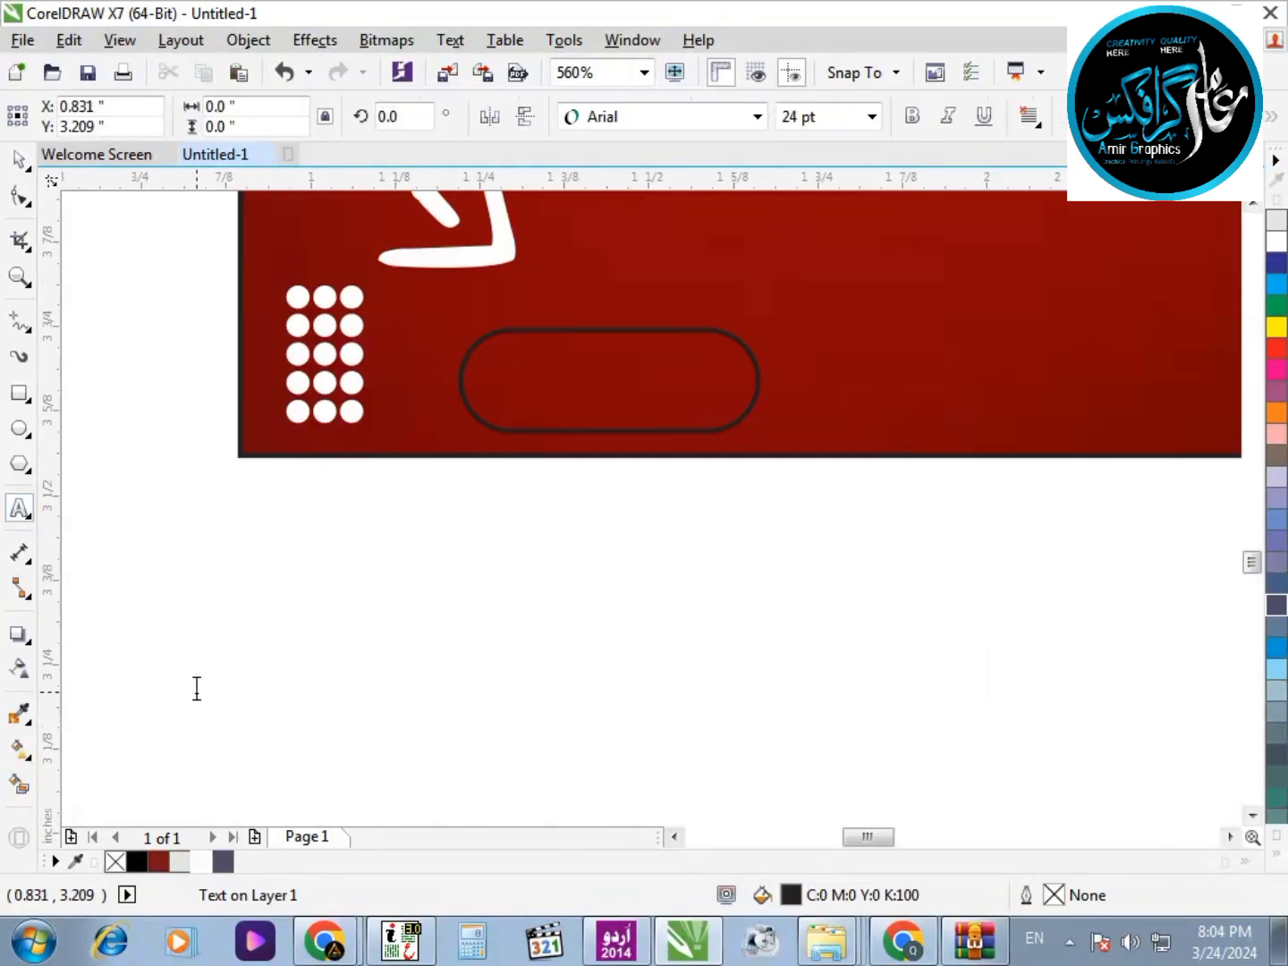
{"action": "type", "text": "oer"}
{"action": "key", "text": "BackSpace"}
{"action": "key", "text": "BackSpace"}
{"action": "type", "text": "rder "}
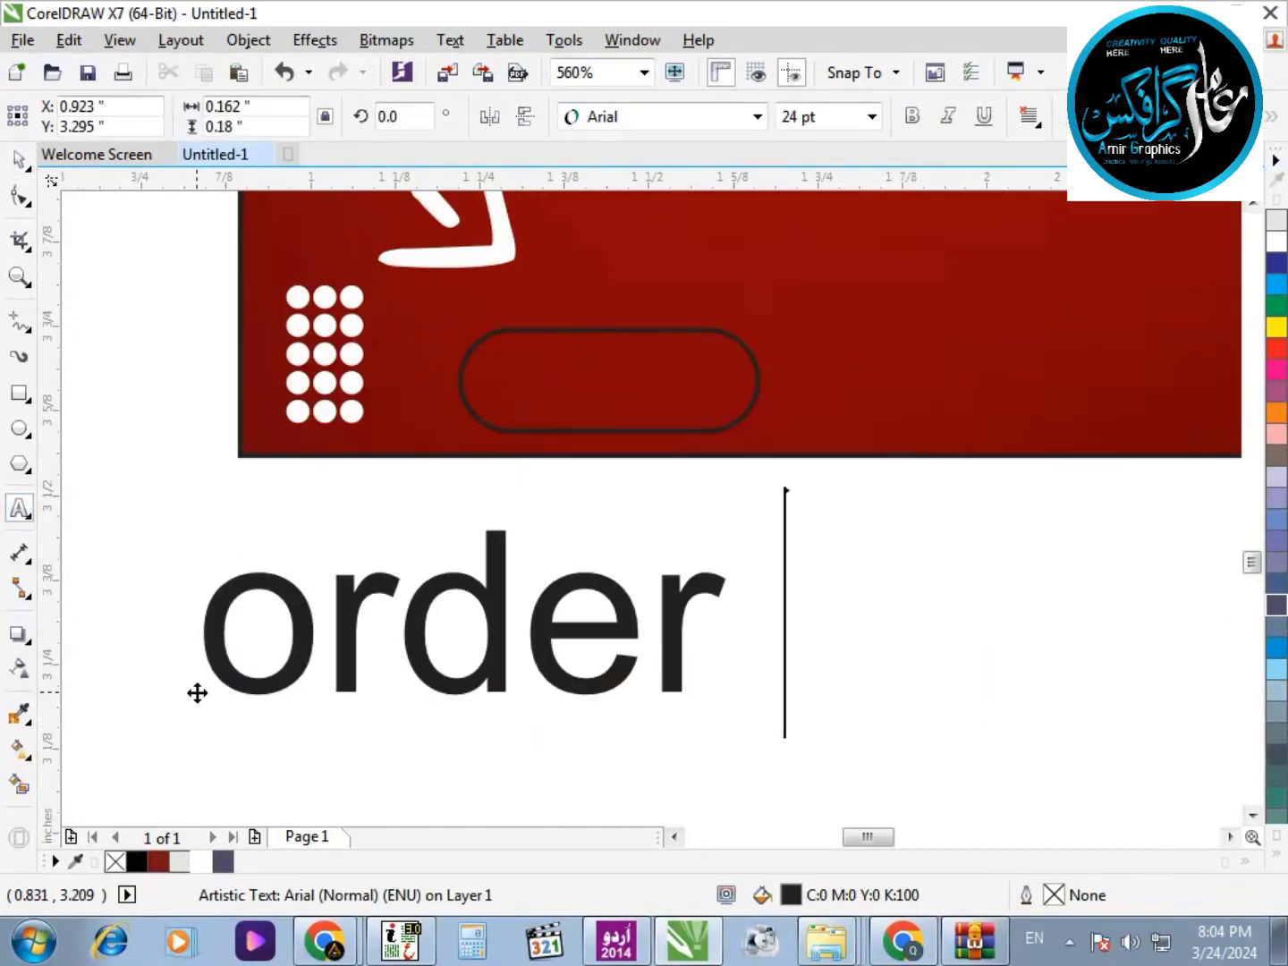
{"action": "type", "text": "Now"}
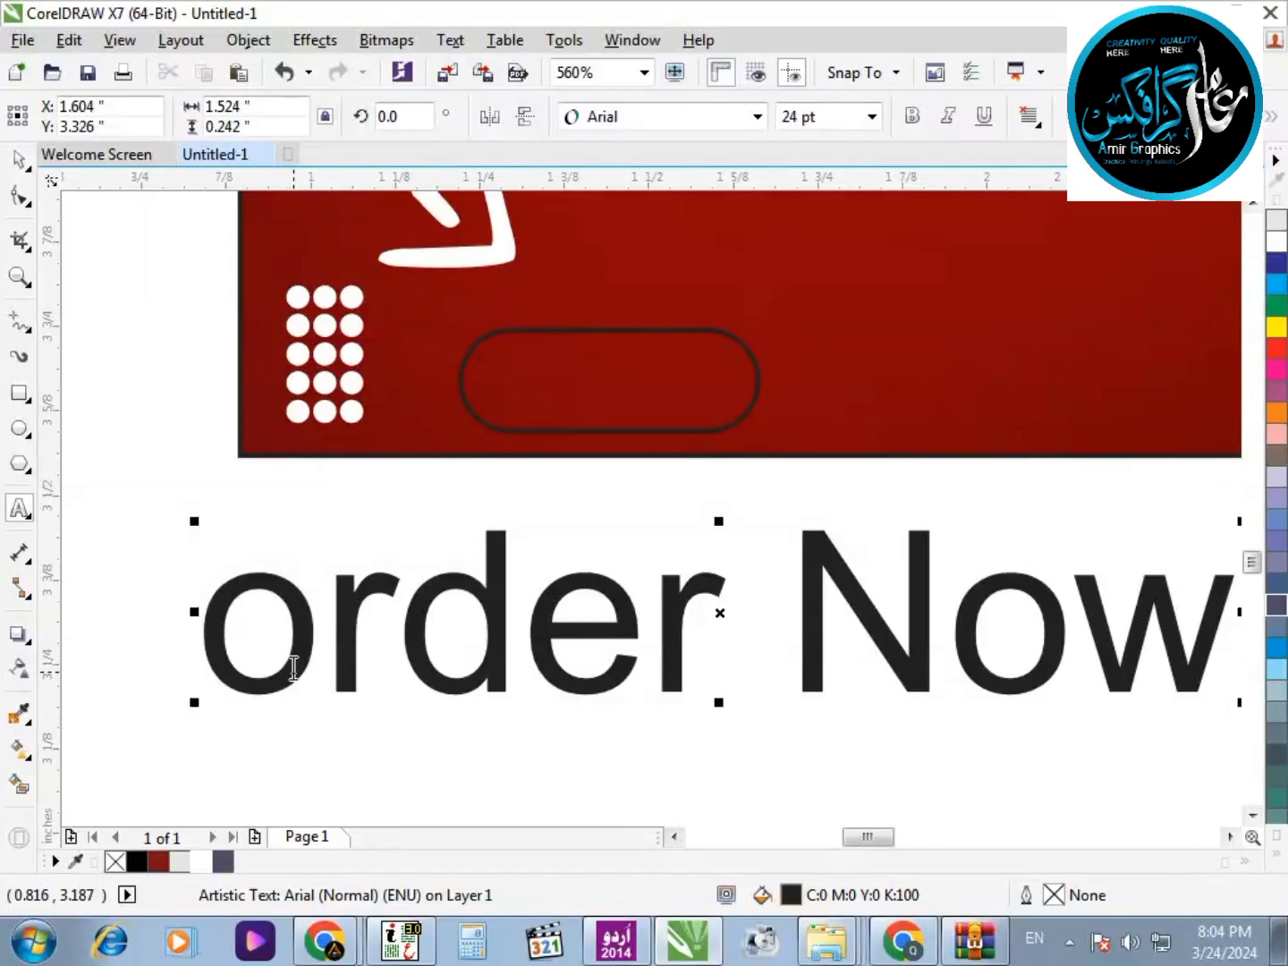
{"action": "left_click_drag", "start_coordinate": [318, 666], "coordinate": [166, 667]}
{"action": "type", "text": "O"}
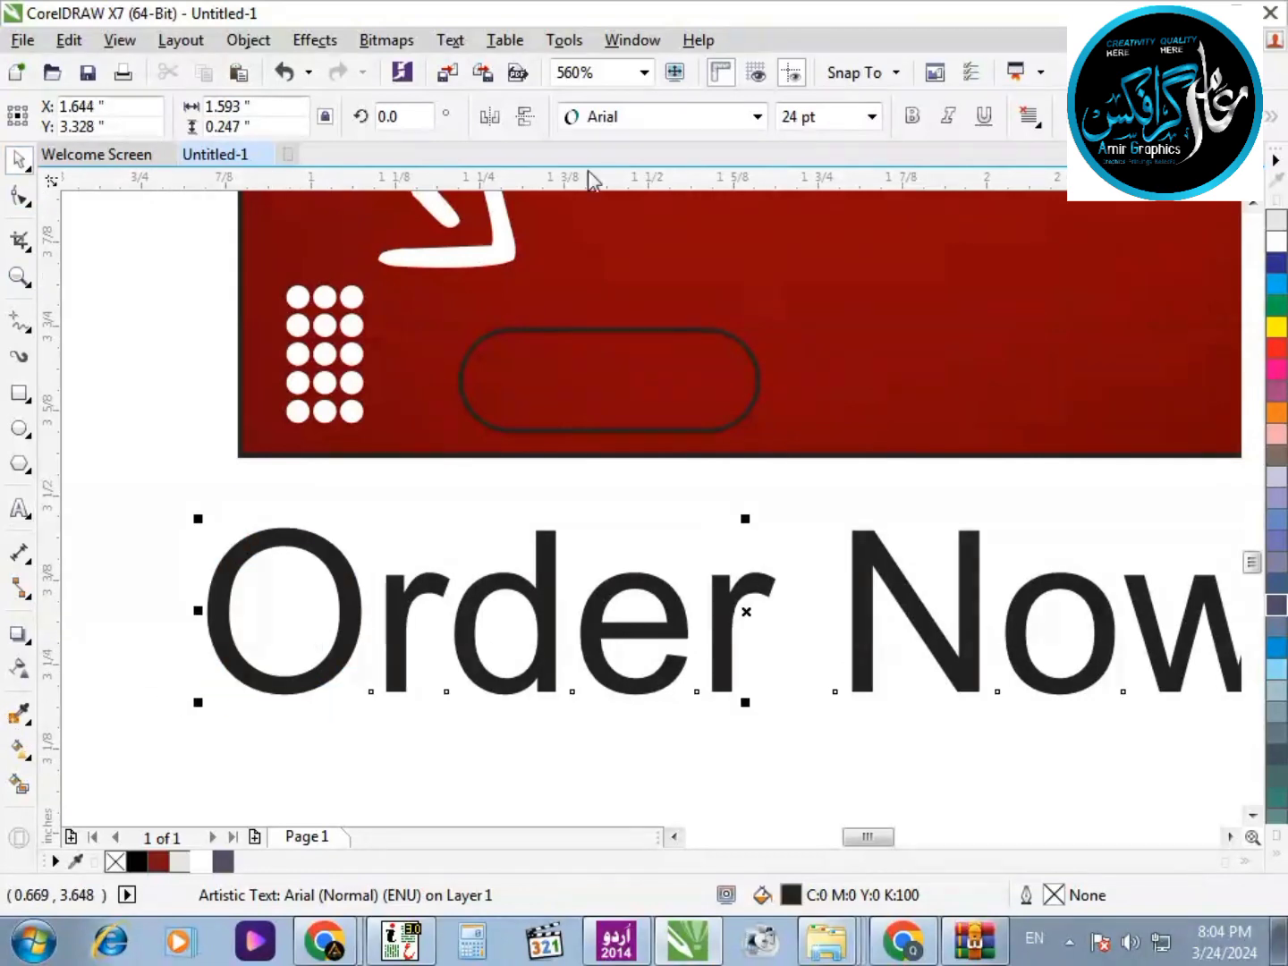
Try the Ambient font on "Order Now", shrink the text to about 7 pt and set it back to Arial
{"action": "left_click", "coordinate": [758, 117]}
{"action": "left_click", "coordinate": [661, 277]}
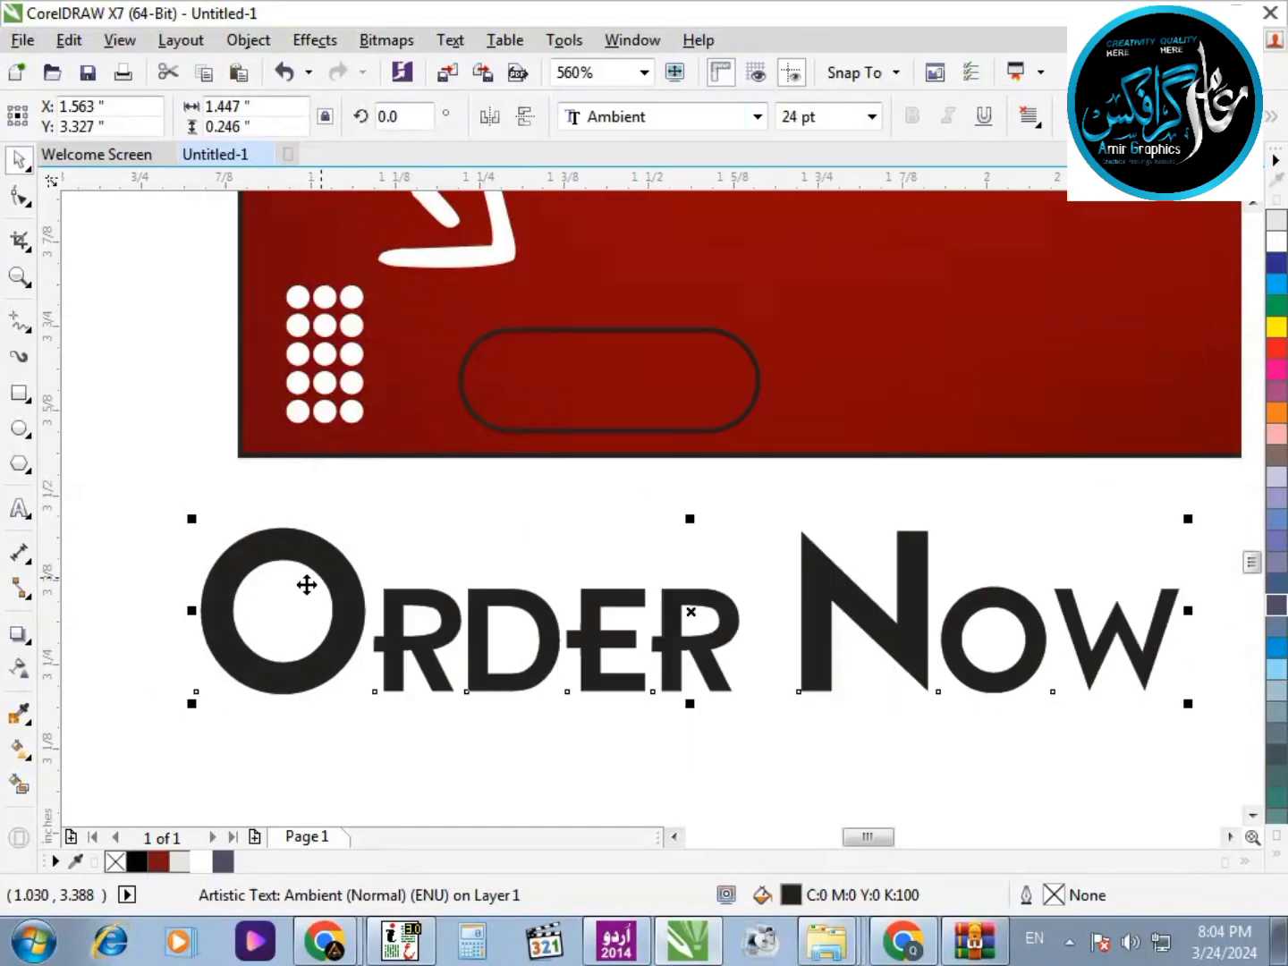
{"action": "left_click_drag", "start_coordinate": [196, 700], "coordinate": [538, 645]}
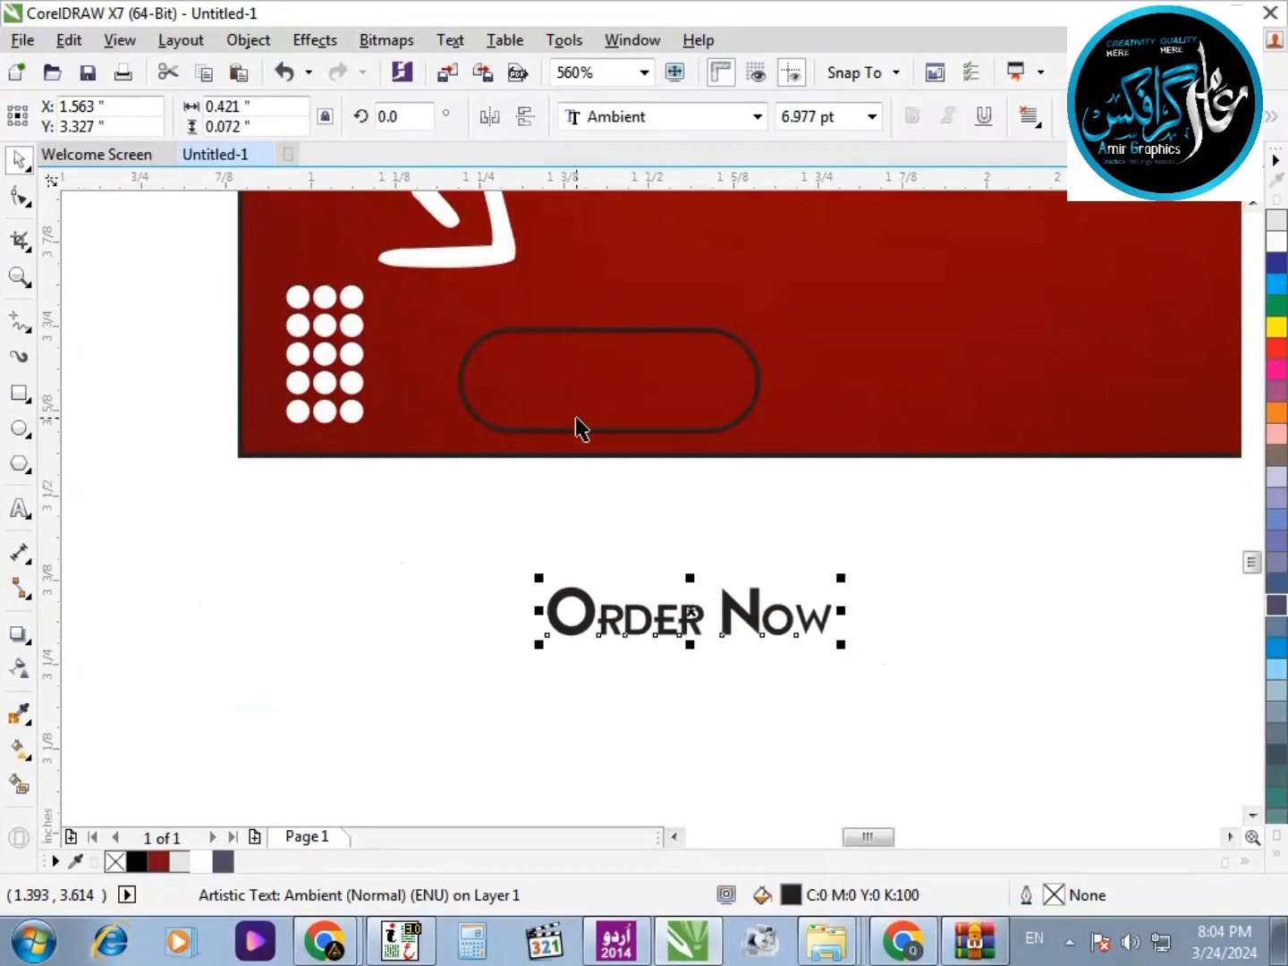
{"action": "left_click", "coordinate": [644, 125]}
{"action": "left_click", "coordinate": [653, 175]}
Centre the "Order Now" text on the pill shape and shrink it to about 5.8 pt so it fits inside
{"action": "left_click_drag", "start_coordinate": [473, 286], "coordinate": [439, 278]}
{"action": "key", "text": "c"}
{"action": "key", "text": "e"}
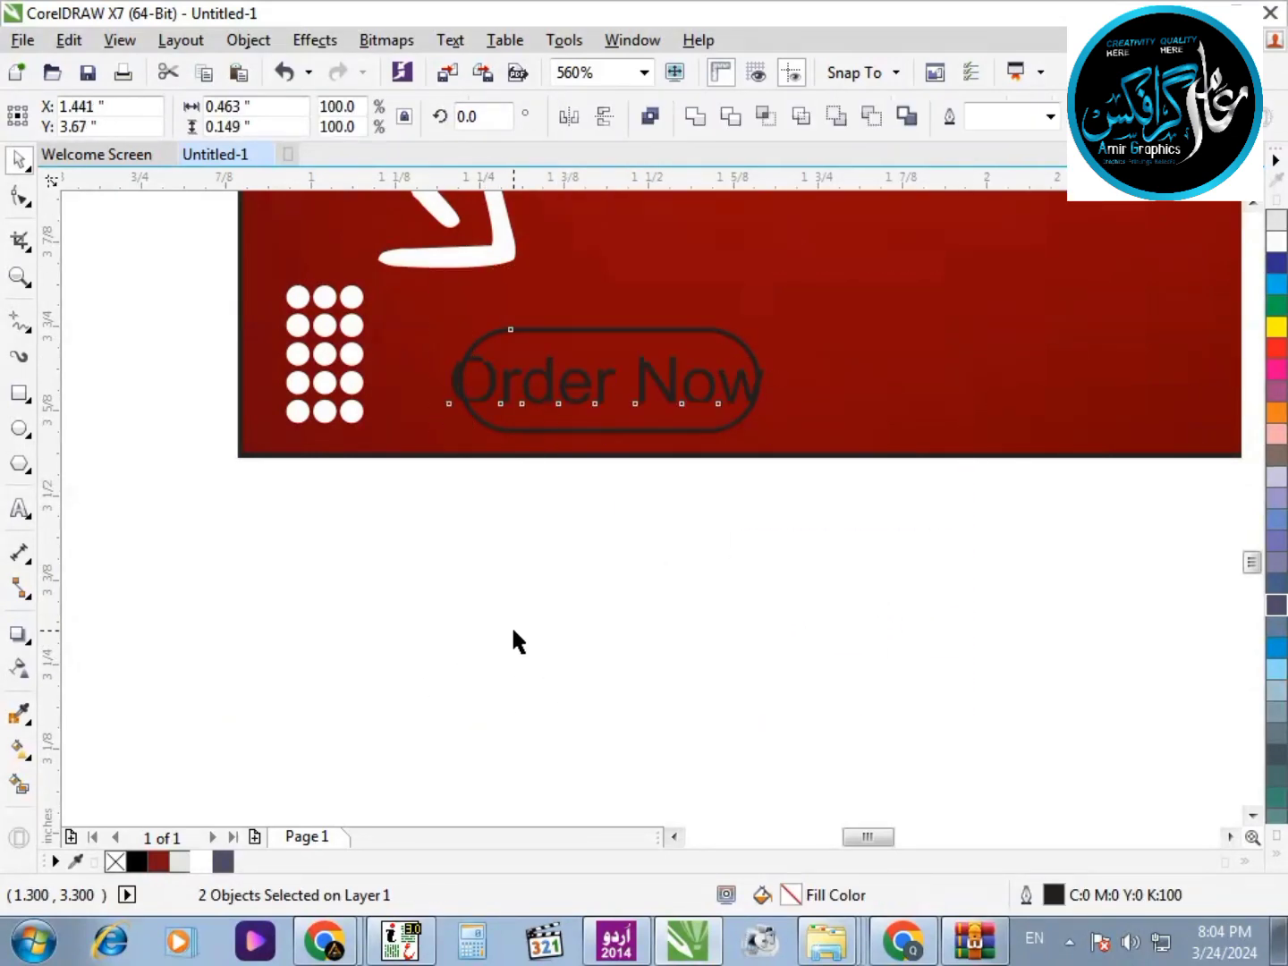
{"action": "left_click", "coordinate": [514, 631]}
{"action": "scroll", "coordinate": [627, 316], "scroll_direction": "up", "scroll_amount": 2}
{"action": "left_click", "coordinate": [722, 507]}
{"action": "left_click_drag", "start_coordinate": [958, 532], "coordinate": [921, 525]}
Give the pill shape behind "Order Now" a yellow fill and a matching yellow outline
{"action": "left_click", "coordinate": [882, 564]}
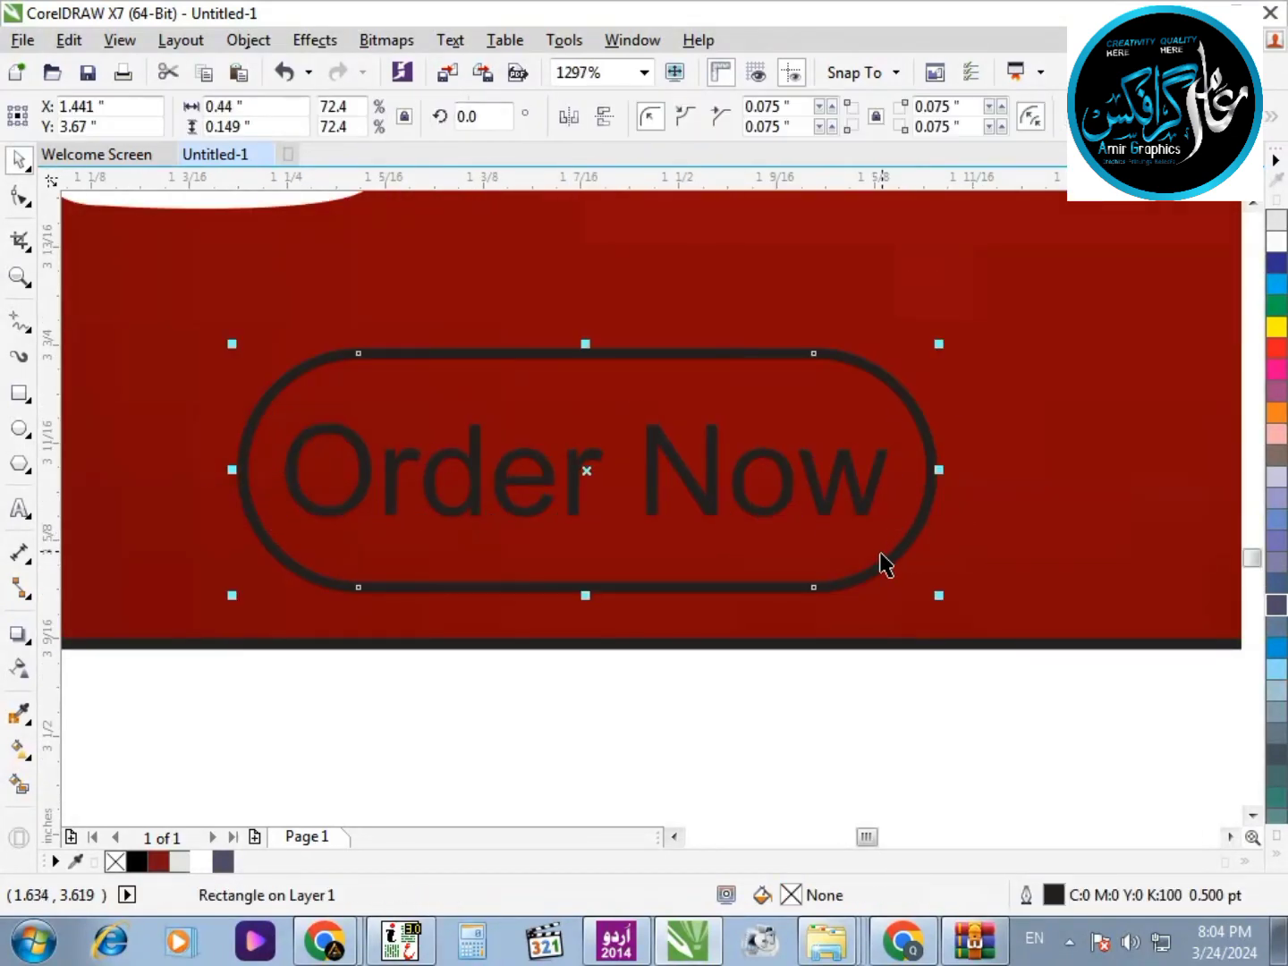
{"action": "left_click", "coordinate": [1278, 327]}
{"action": "right_click", "coordinate": [1277, 326]}
{"action": "left_click", "coordinate": [574, 491]}
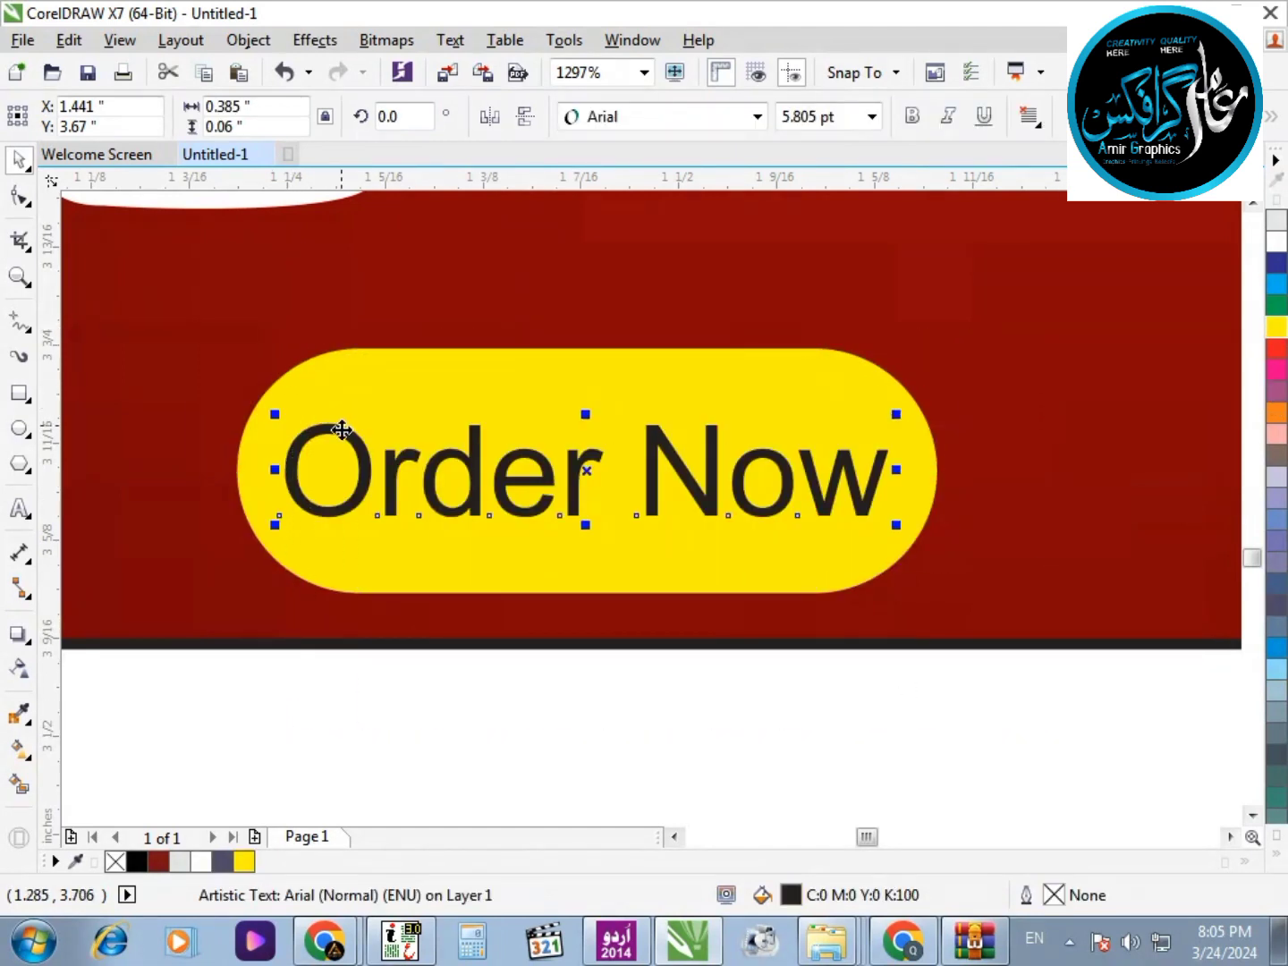
Fill the pill shape with amber (C0 M20 Y100 K0) and remove its outline
{"action": "left_click", "coordinate": [889, 593]}
{"action": "left_click", "coordinate": [1278, 858]}
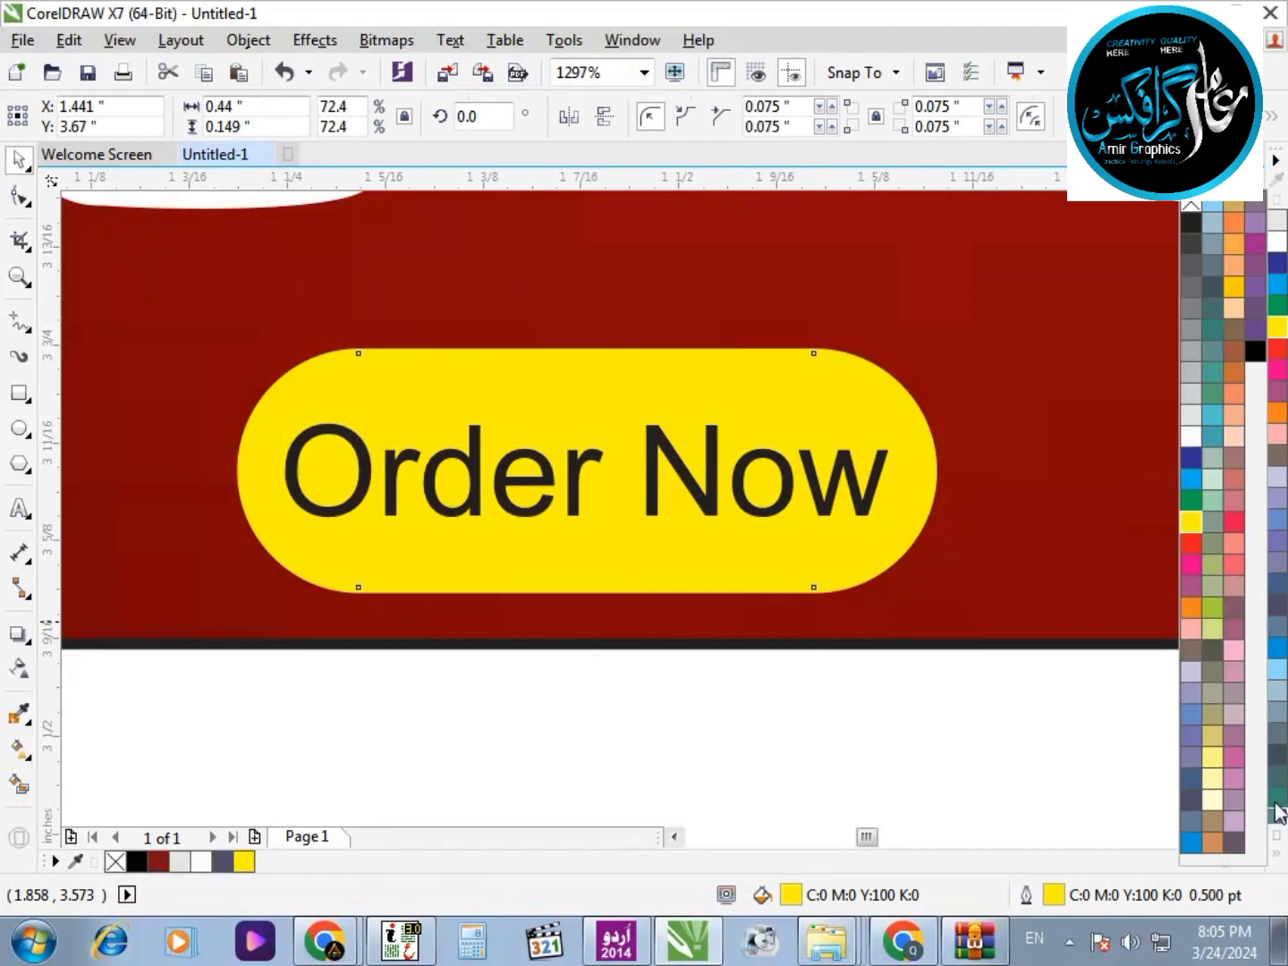
{"action": "left_click", "coordinate": [1233, 291]}
{"action": "right_click", "coordinate": [124, 857]}
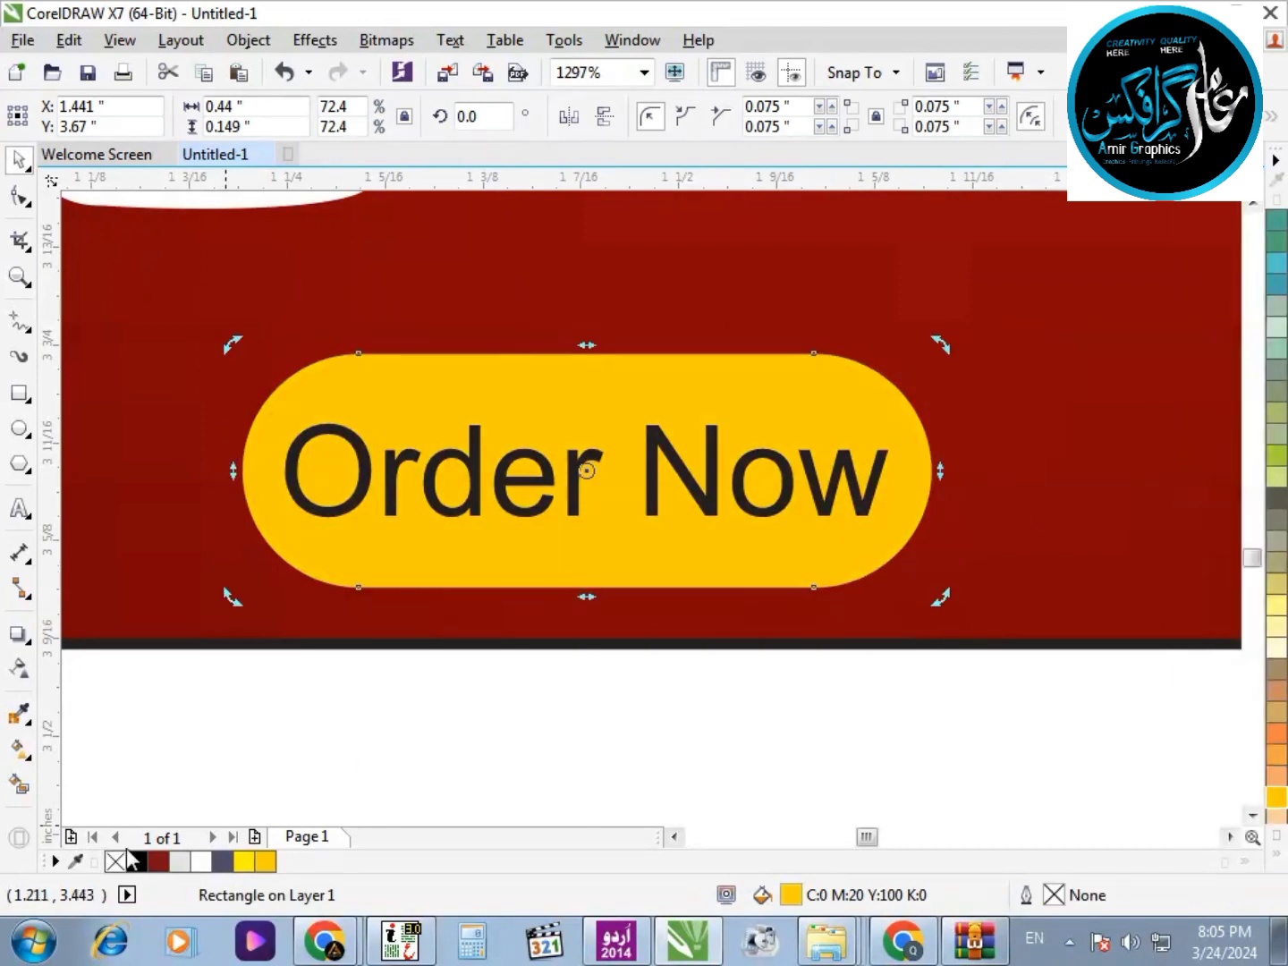
Recolour the "Order Now" text dark red (C29 M100 Y100 K42)
{"action": "left_click", "coordinate": [474, 496]}
{"action": "left_click", "coordinate": [157, 861]}
{"action": "left_click", "coordinate": [199, 776]}
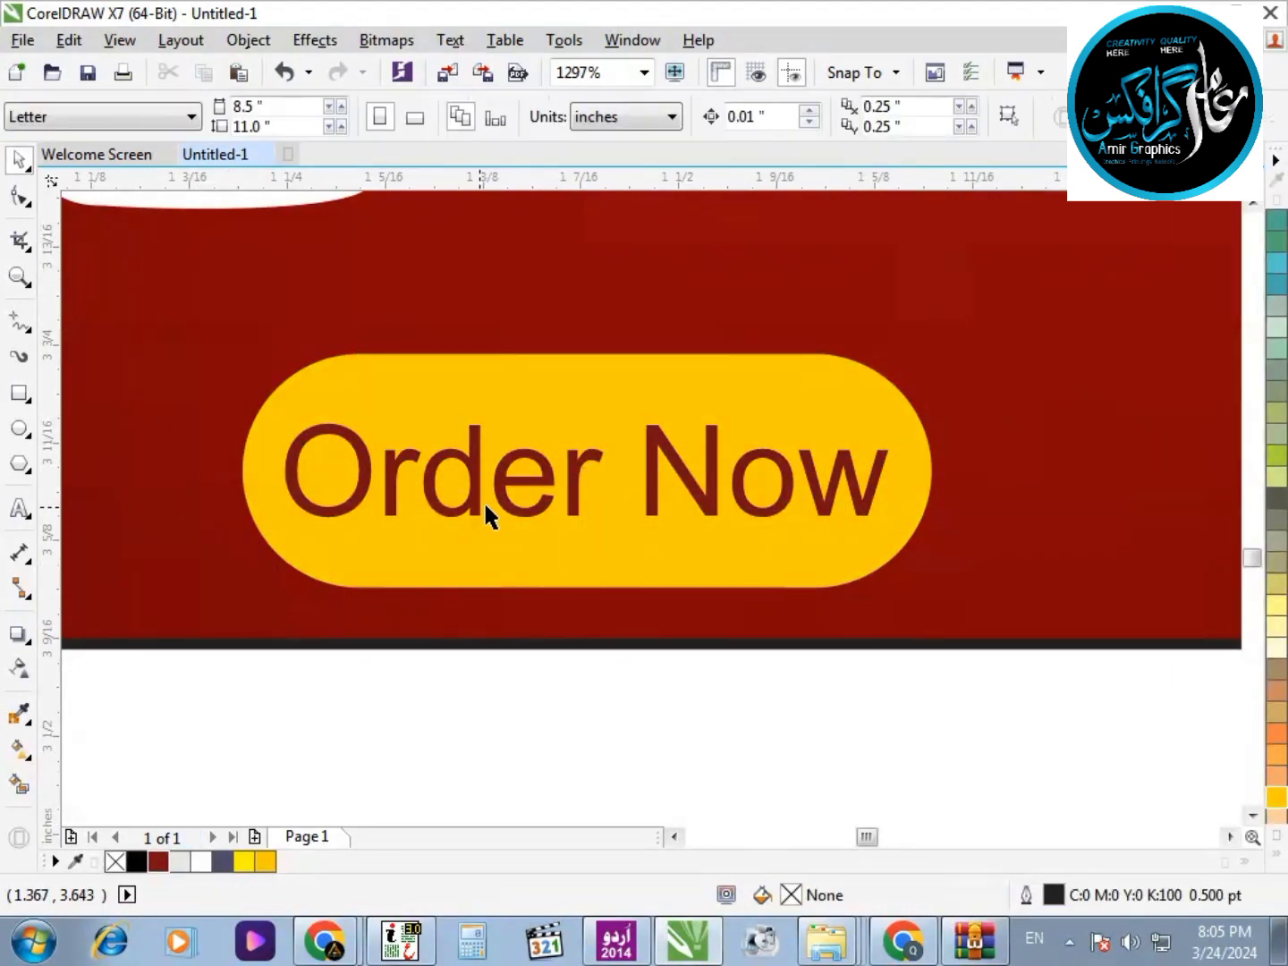
{"action": "left_click", "coordinate": [480, 504]}
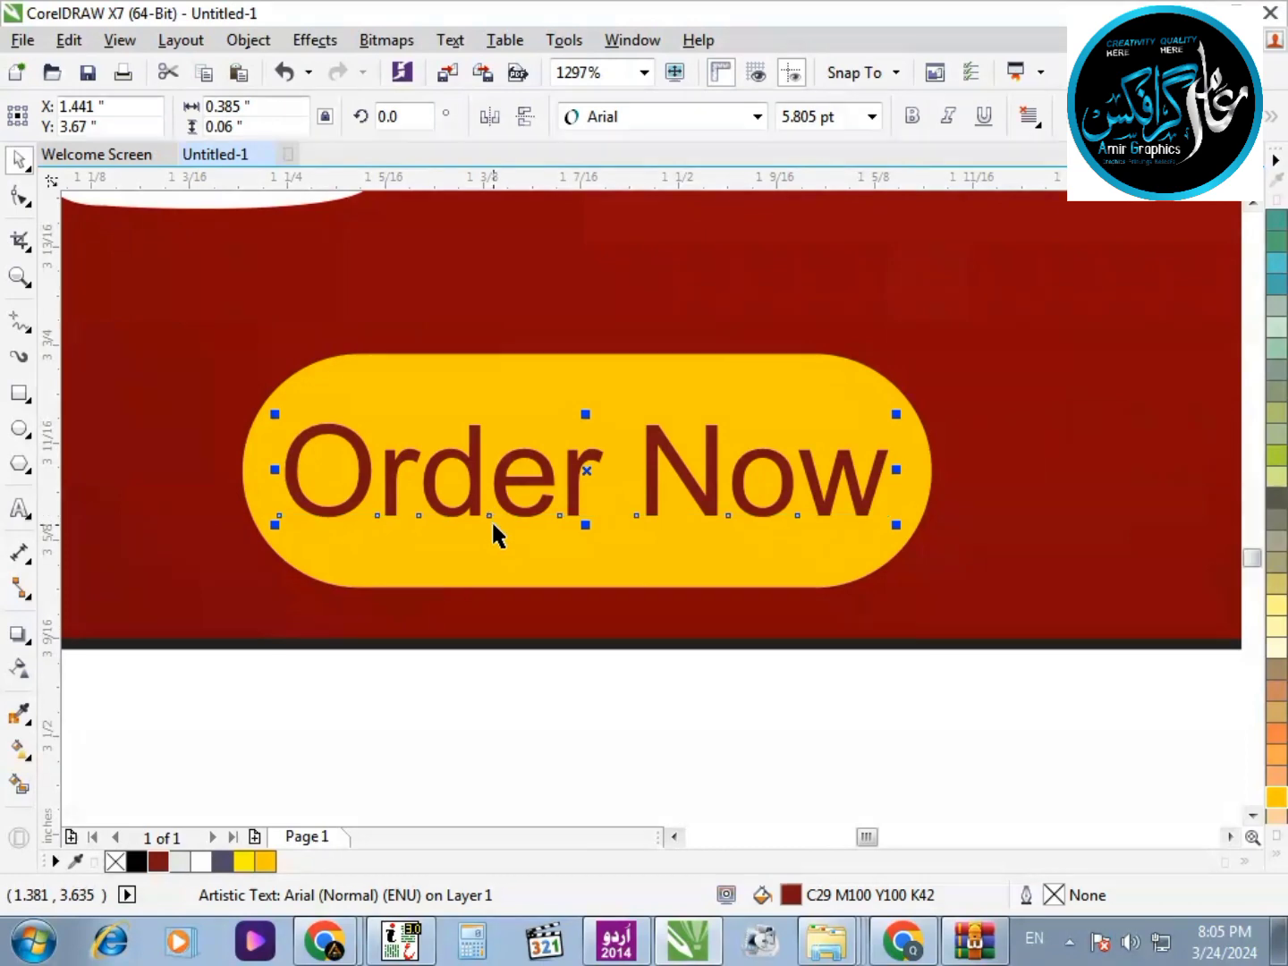
{"action": "left_click", "coordinate": [452, 749]}
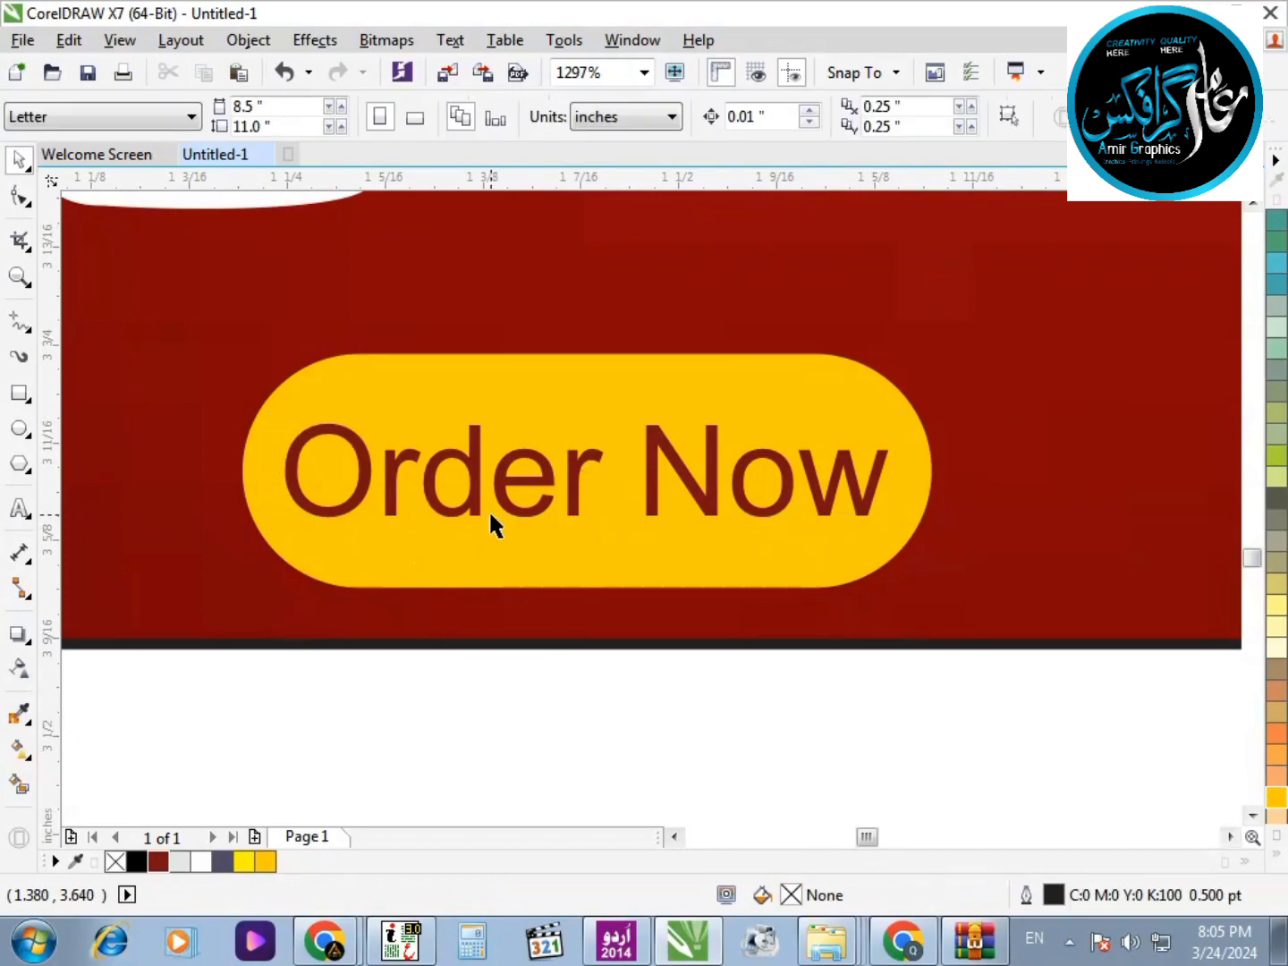
Shift the "Order Now" text and pill shape left under the arrow, and move the bottom-left dot grid closer to the edge
{"action": "left_click", "coordinate": [489, 510]}
{"action": "left_click", "coordinate": [563, 405], "text": "shift"}
{"action": "scroll", "coordinate": [573, 627], "scroll_direction": "down", "scroll_amount": 2}
{"action": "left_click_drag", "start_coordinate": [567, 541], "coordinate": [506, 523]}
{"action": "left_click_drag", "start_coordinate": [266, 641], "coordinate": [140, 413]}
{"action": "left_click_drag", "start_coordinate": [207, 482], "coordinate": [183, 480]}
{"action": "left_click", "coordinate": [236, 650]}
{"action": "scroll", "coordinate": [236, 651], "scroll_direction": "down", "scroll_amount": 2}
{"action": "key", "text": "F2"}
{"action": "left_click_drag", "start_coordinate": [181, 719], "coordinate": [786, 447]}
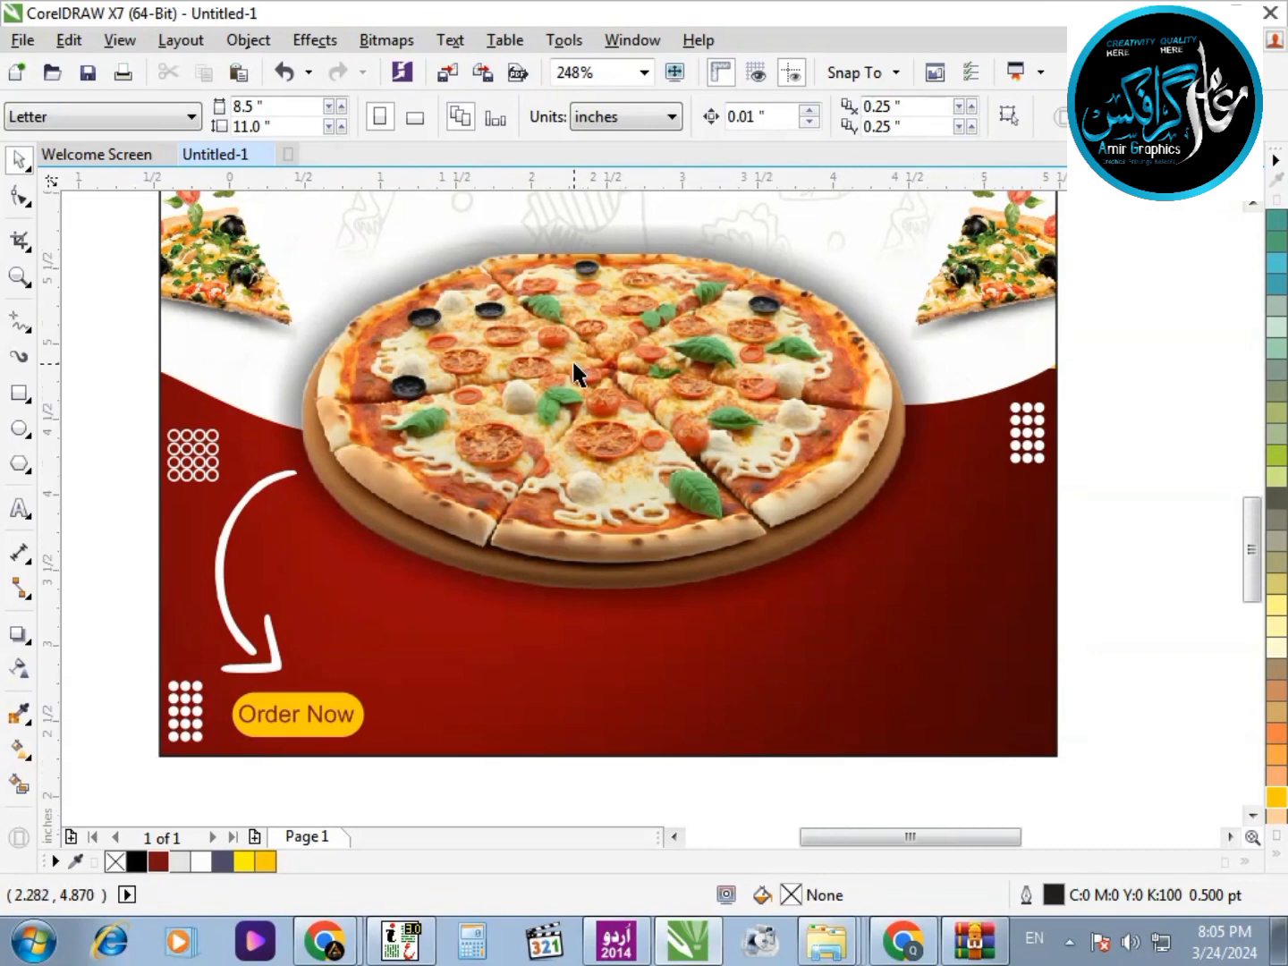
{"action": "scroll", "coordinate": [575, 367], "scroll_direction": "down", "scroll_amount": 1}
{"action": "scroll", "coordinate": [824, 327], "scroll_direction": "down", "scroll_amount": 1}
{"action": "mouse_move", "coordinate": [503, 267]}
{"action": "left_mouse_down"}
{"action": "mouse_move", "coordinate": [584, 343]}
{"action": "mouse_move", "coordinate": [895, 472]}
{"action": "left_mouse_up"}
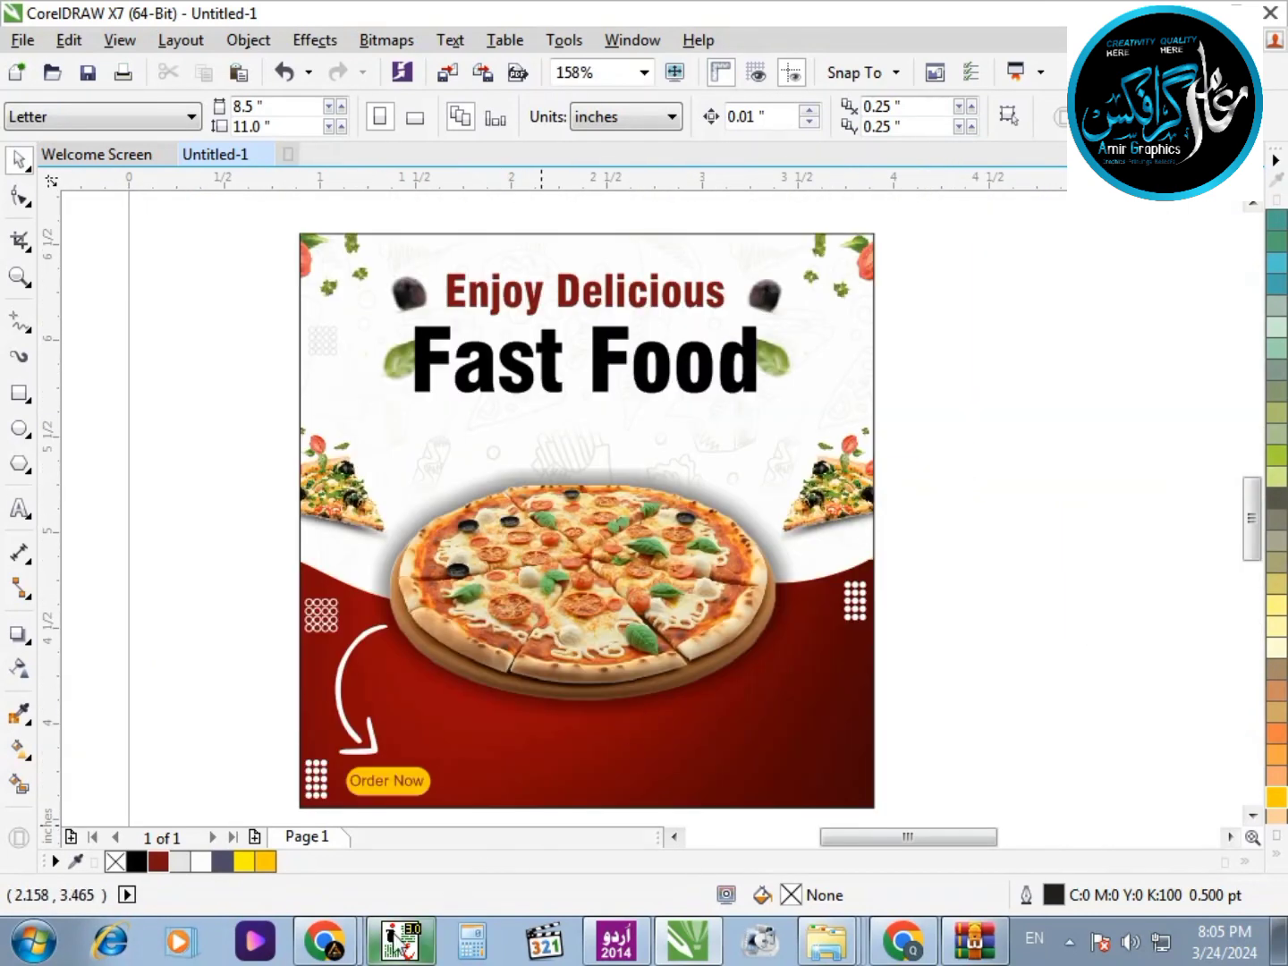
Switch to Chrome, copy the curly arrow image from the Pinterest preview and return to CorelDRAW
{"action": "left_click", "coordinate": [313, 849]}
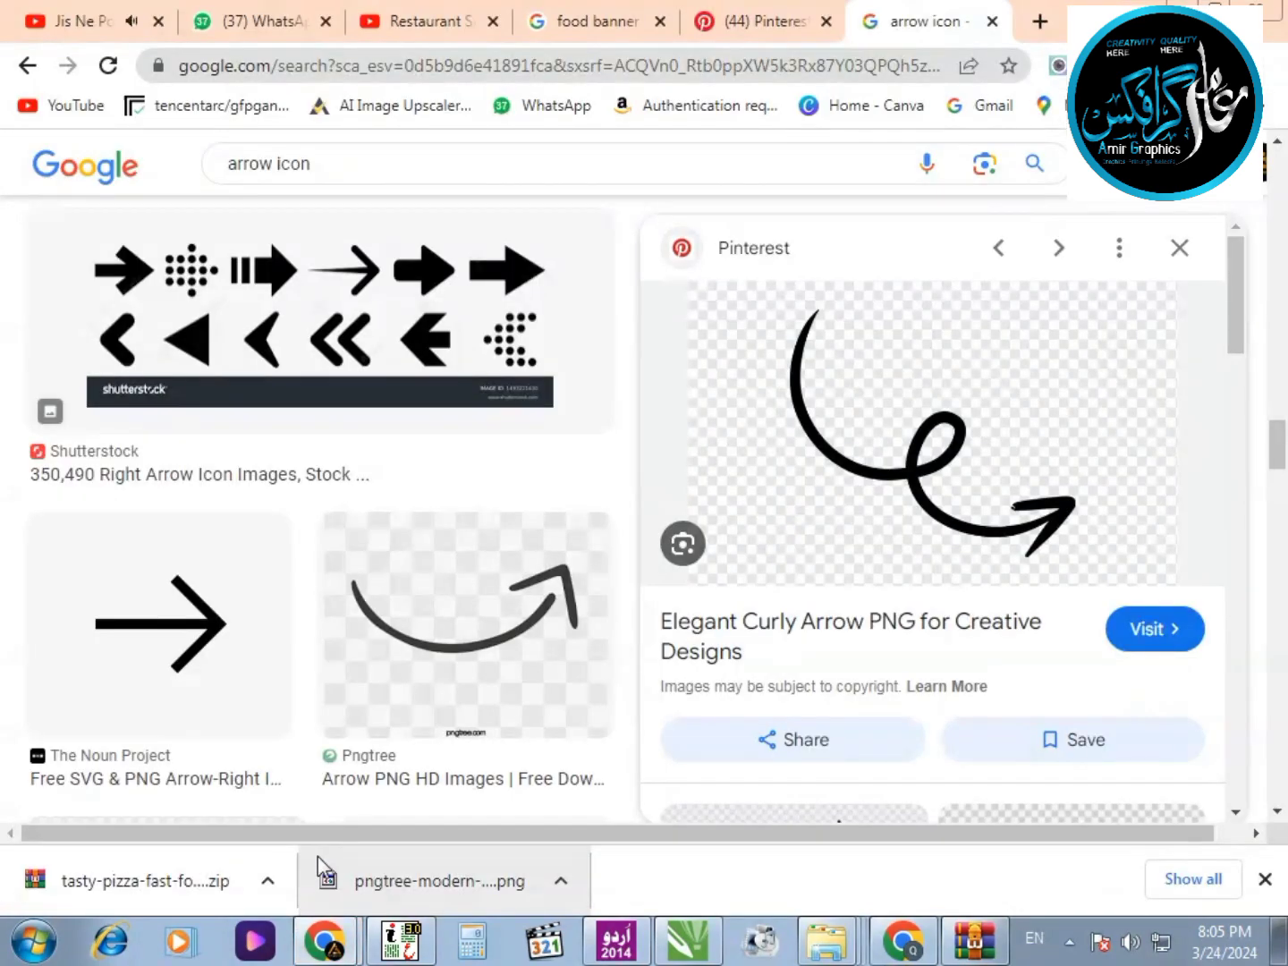
{"action": "right_click", "coordinate": [884, 520]}
{"action": "left_click", "coordinate": [929, 371]}
{"action": "left_click", "coordinate": [687, 938]}
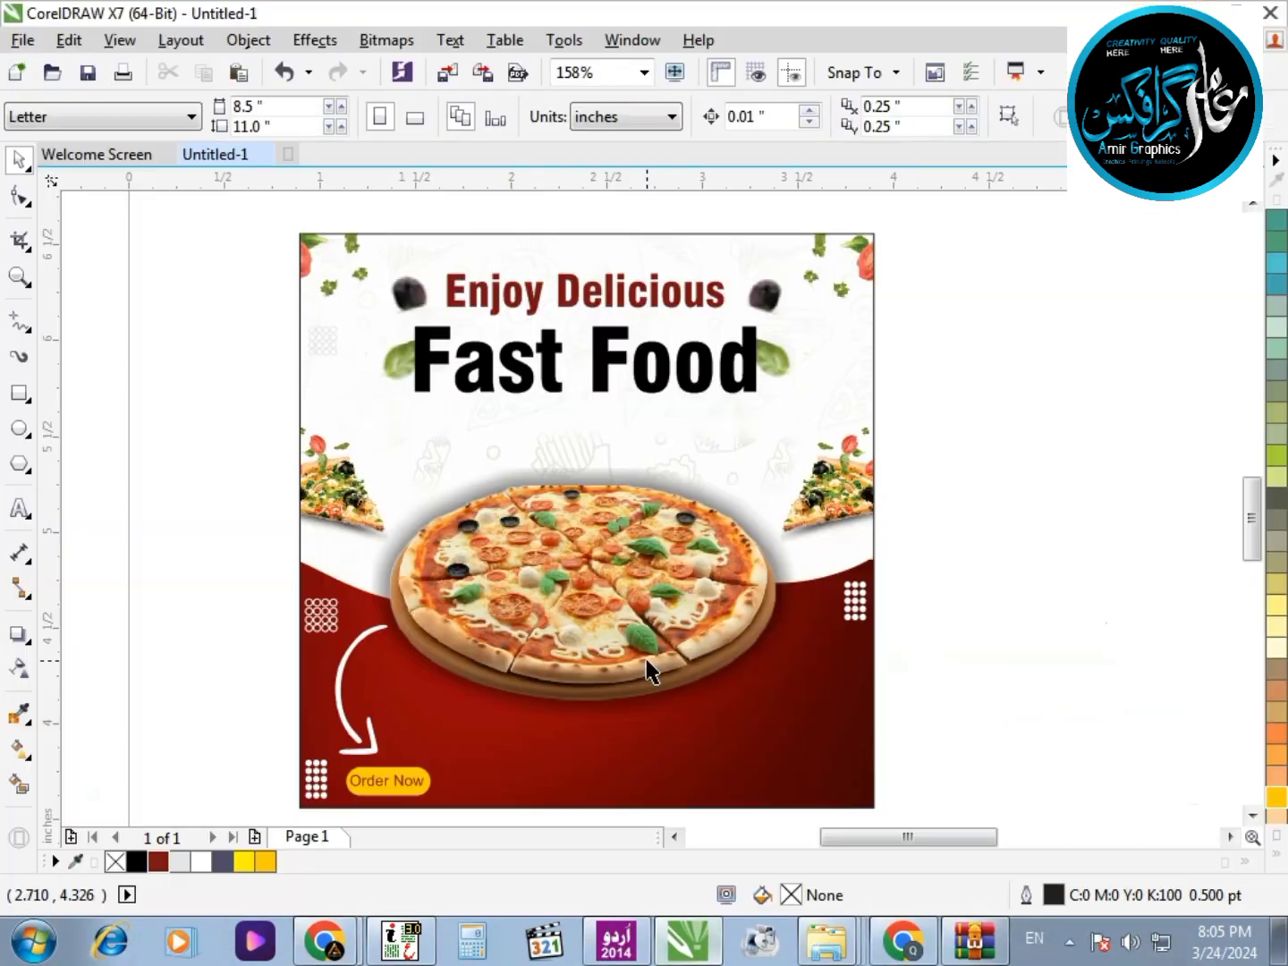
Paste the curly arrow image and scale it down to about 0.44 × 0.27 in to the right of the advertisement
{"action": "key", "text": "ctrl+v"}
{"action": "scroll", "coordinate": [635, 613], "scroll_direction": "down", "scroll_amount": 1}
{"action": "mouse_move", "coordinate": [1147, 214]}
{"action": "left_mouse_down"}
{"action": "mouse_move", "coordinate": [970, 430]}
{"action": "mouse_move", "coordinate": [657, 512]}
{"action": "mouse_move", "coordinate": [849, 555]}
{"action": "left_mouse_up"}
{"action": "key", "text": "F2"}
Convert the curly arrow bitmap with Quick Trace and move the traced group beside the original
{"action": "left_click", "coordinate": [857, 116]}
{"action": "left_click", "coordinate": [866, 146]}
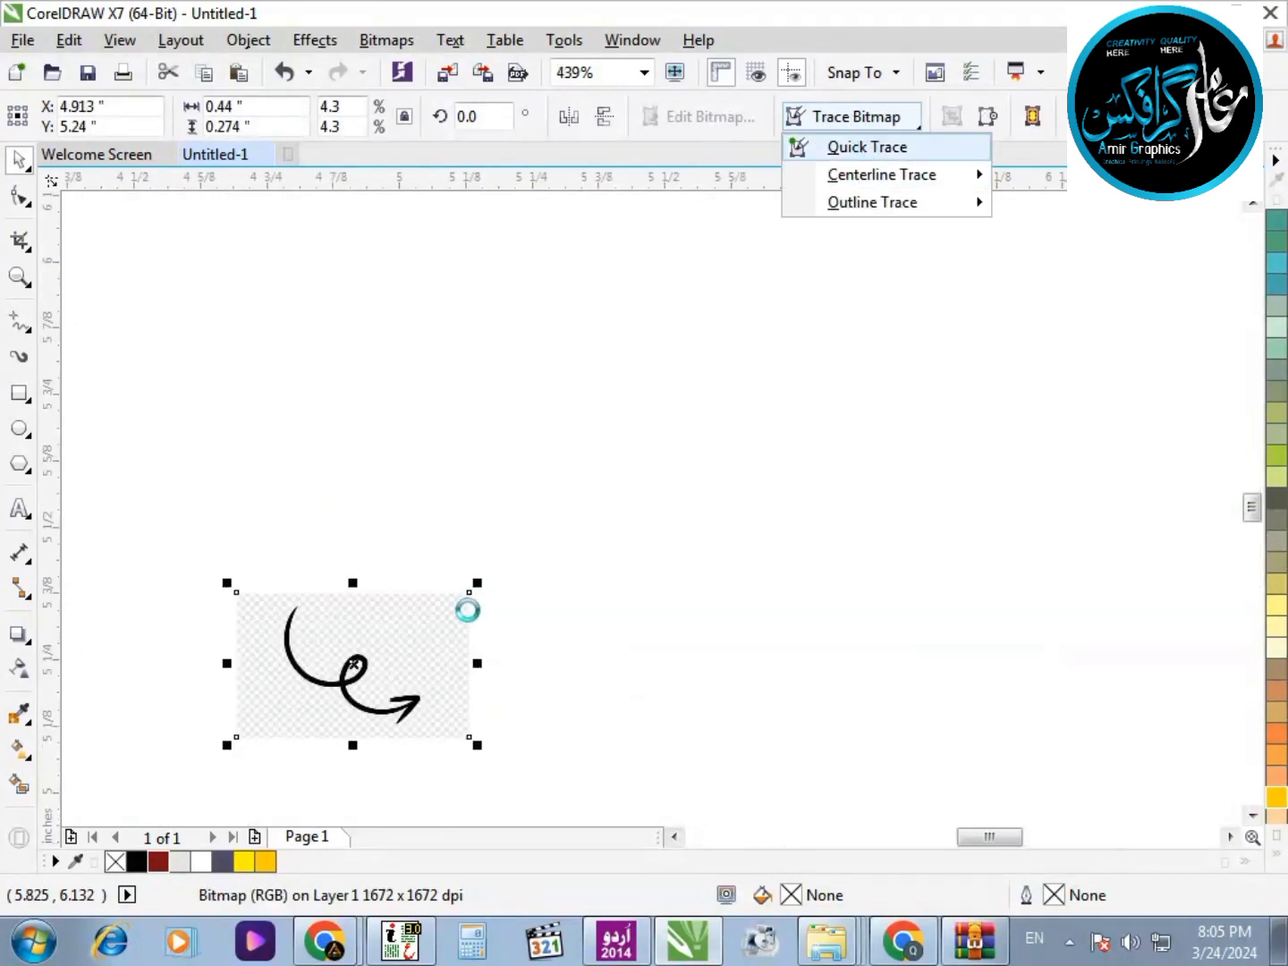
{"action": "mouse_move", "coordinate": [399, 691]}
{"action": "left_mouse_down"}
{"action": "mouse_move", "coordinate": [496, 711]}
{"action": "mouse_move", "coordinate": [673, 690]}
{"action": "left_mouse_up"}
{"action": "left_click", "coordinate": [454, 679]}
{"action": "left_click", "coordinate": [614, 666]}
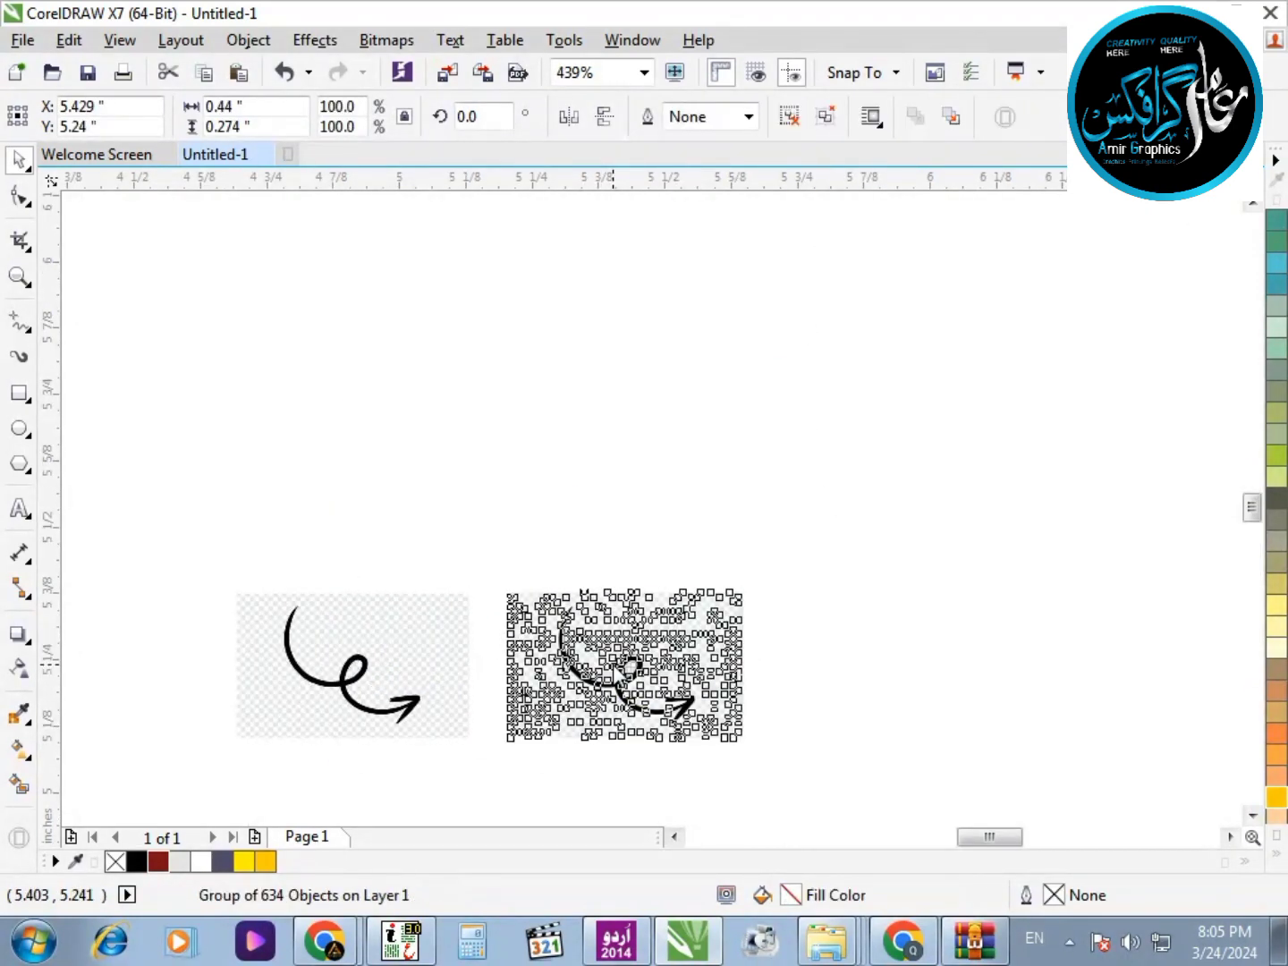
Ungroup the traced curly arrow and delete the original bitmap
{"action": "key", "text": "ctrl+u"}
{"action": "left_click_drag", "start_coordinate": [540, 541], "coordinate": [181, 795]}
{"action": "key", "text": "Delete"}
Delete the large traced checkerboard background pieces around the curly arrow
{"action": "mouse_move", "coordinate": [452, 521]}
{"action": "left_mouse_down"}
{"action": "mouse_move", "coordinate": [612, 766]}
{"action": "mouse_move", "coordinate": [629, 765]}
{"action": "left_mouse_up"}
{"action": "key", "text": "Delete"}
{"action": "scroll", "coordinate": [612, 648], "scroll_direction": "up", "scroll_amount": 3}
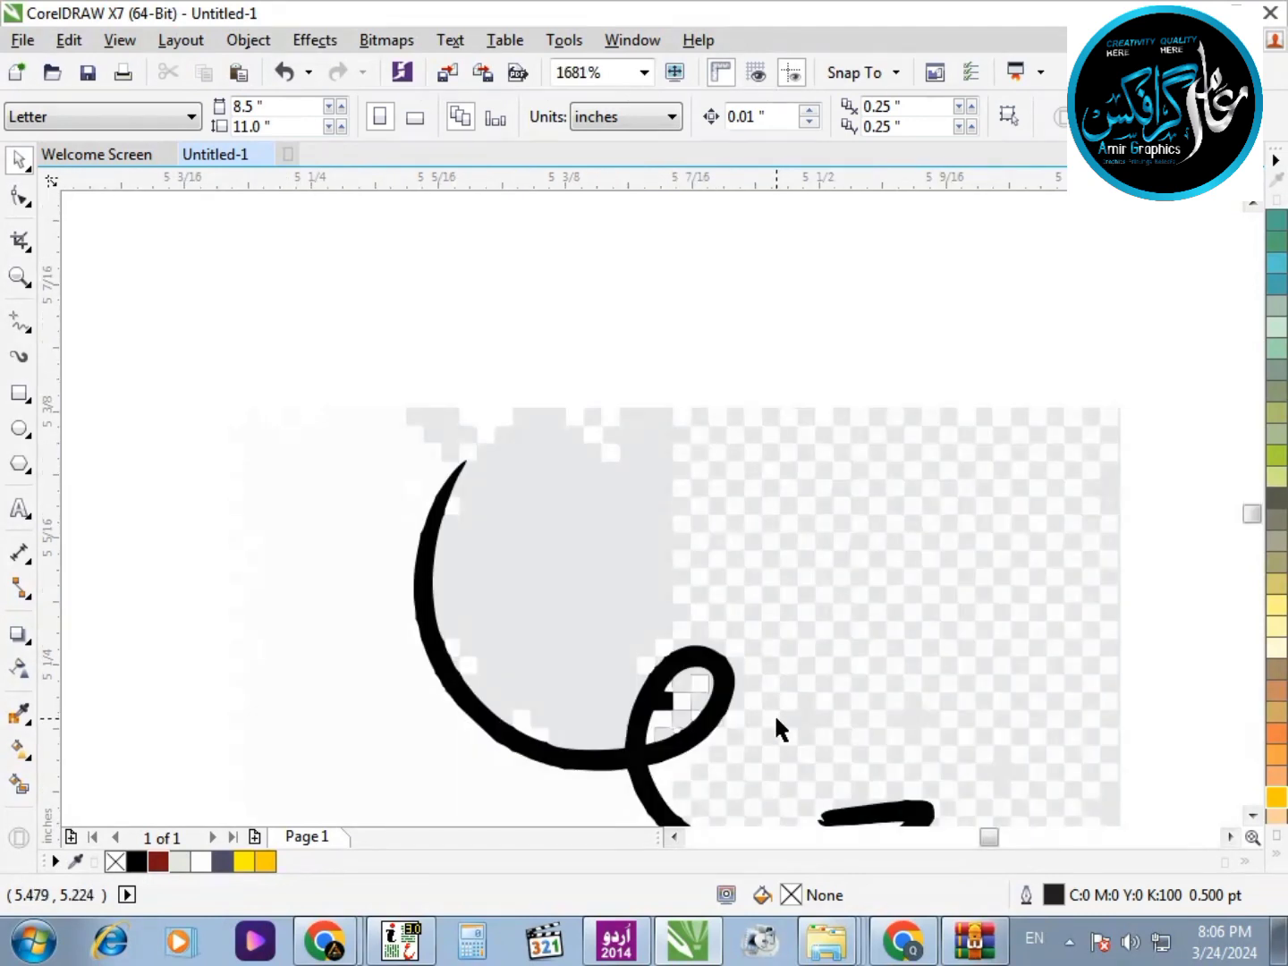
{"action": "left_click", "coordinate": [555, 519]}
{"action": "key", "text": "Delete"}
{"action": "scroll", "coordinate": [554, 519], "scroll_direction": "down", "scroll_amount": 1}
{"action": "left_click", "coordinate": [554, 614]}
{"action": "key", "text": "Delete"}
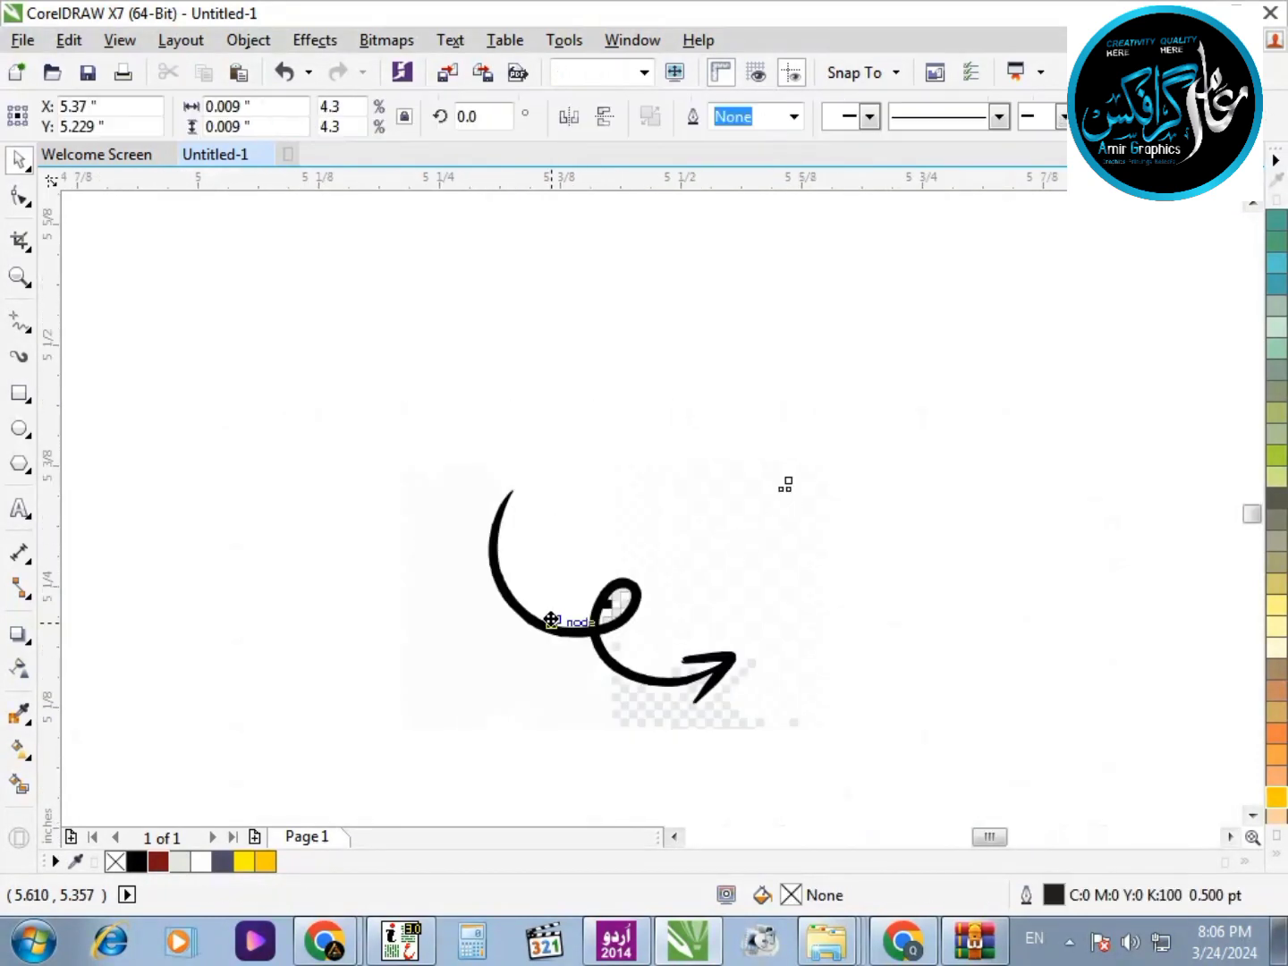
{"action": "left_click", "coordinate": [535, 703]}
{"action": "key", "text": "Delete"}
Delete the remaining background squares beside and below the curly arrow, undoing the last deletion
{"action": "left_click_drag", "start_coordinate": [893, 371], "coordinate": [554, 586]}
{"action": "left_click_drag", "start_coordinate": [640, 717], "coordinate": [641, 735]}
{"action": "key", "text": "Delete"}
{"action": "left_click_drag", "start_coordinate": [724, 493], "coordinate": [591, 738]}
{"action": "key", "text": "Delete"}
{"action": "key", "text": "ctrl+z"}
Trim the black arrow with the leftover squares inside its loop and delete those squares
{"action": "key", "text": "F2"}
{"action": "left_click_drag", "start_coordinate": [621, 558], "coordinate": [676, 661]}
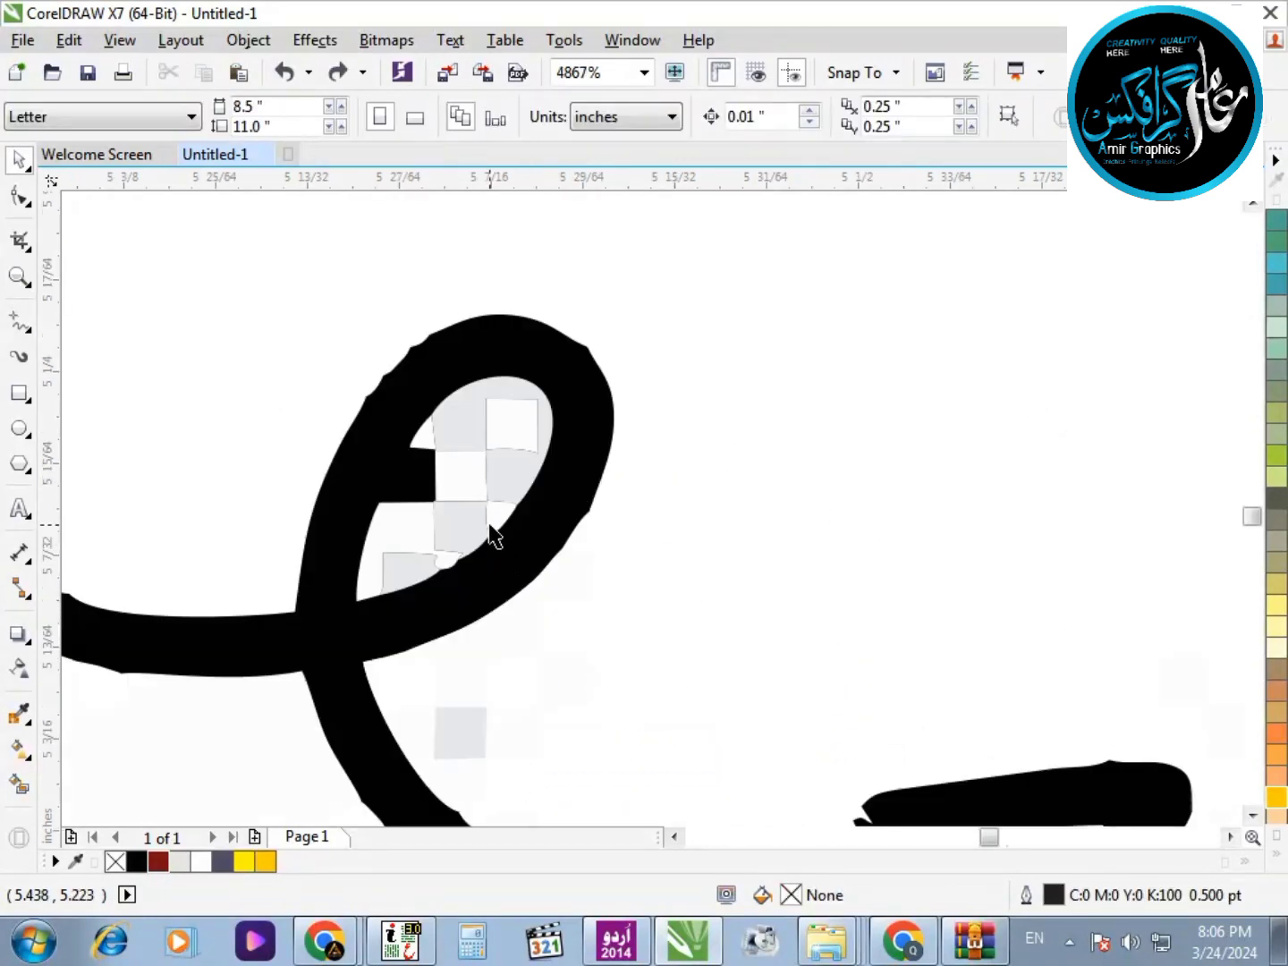
{"action": "left_click_drag", "start_coordinate": [435, 528], "coordinate": [437, 557]}
{"action": "left_click", "coordinate": [721, 518]}
{"action": "left_click", "coordinate": [520, 483]}
{"action": "left_click", "coordinate": [414, 510]}
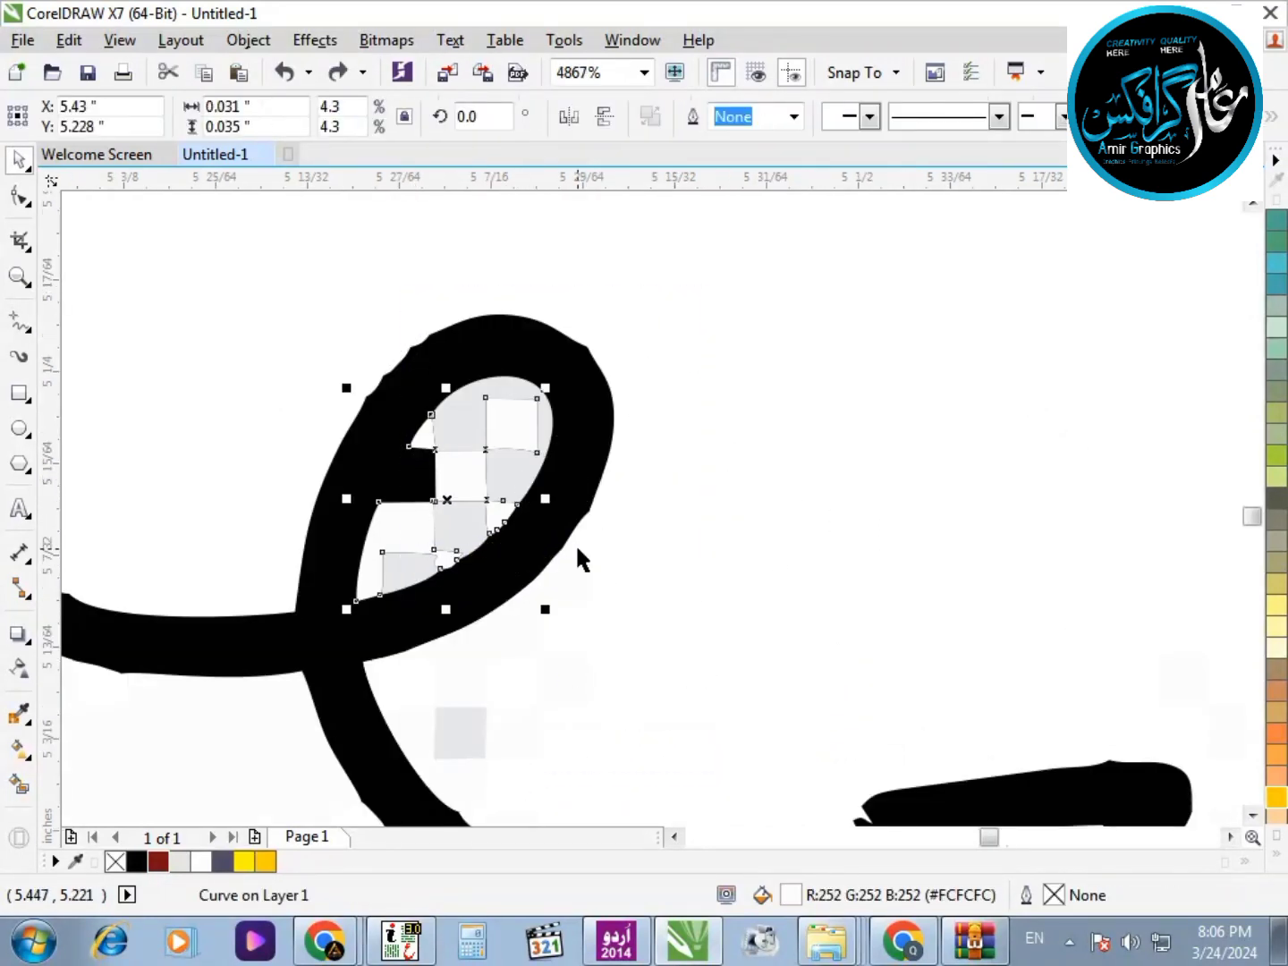
{"action": "scroll", "coordinate": [718, 551], "scroll_direction": "down", "scroll_amount": 1}
{"action": "left_click_drag", "start_coordinate": [694, 421], "coordinate": [440, 604]}
{"action": "left_click", "coordinate": [439, 603], "text": "shift"}
{"action": "left_click", "coordinate": [729, 117]}
{"action": "left_click_drag", "start_coordinate": [712, 424], "coordinate": [483, 608]}
{"action": "key", "text": "Delete"}
{"action": "left_click_drag", "start_coordinate": [606, 563], "coordinate": [663, 574]}
{"action": "left_click", "coordinate": [721, 462]}
{"action": "scroll", "coordinate": [588, 448], "scroll_direction": "down", "scroll_amount": 1}
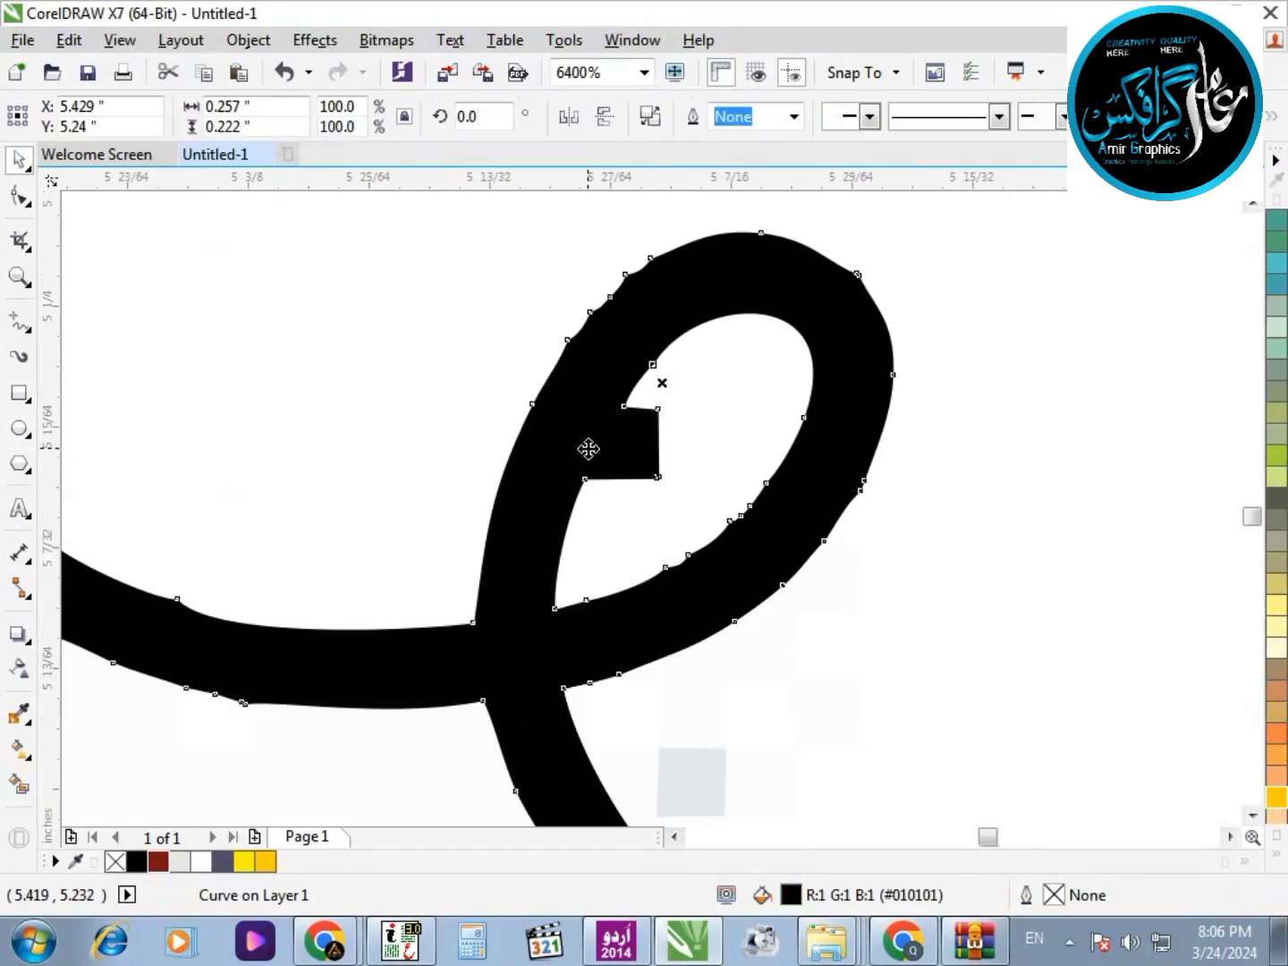
Draw two short freehand lines across the notch inside the arrow's loop and delete the upper one
{"action": "key", "text": "F2"}
{"action": "left_click_drag", "start_coordinate": [493, 325], "coordinate": [958, 606]}
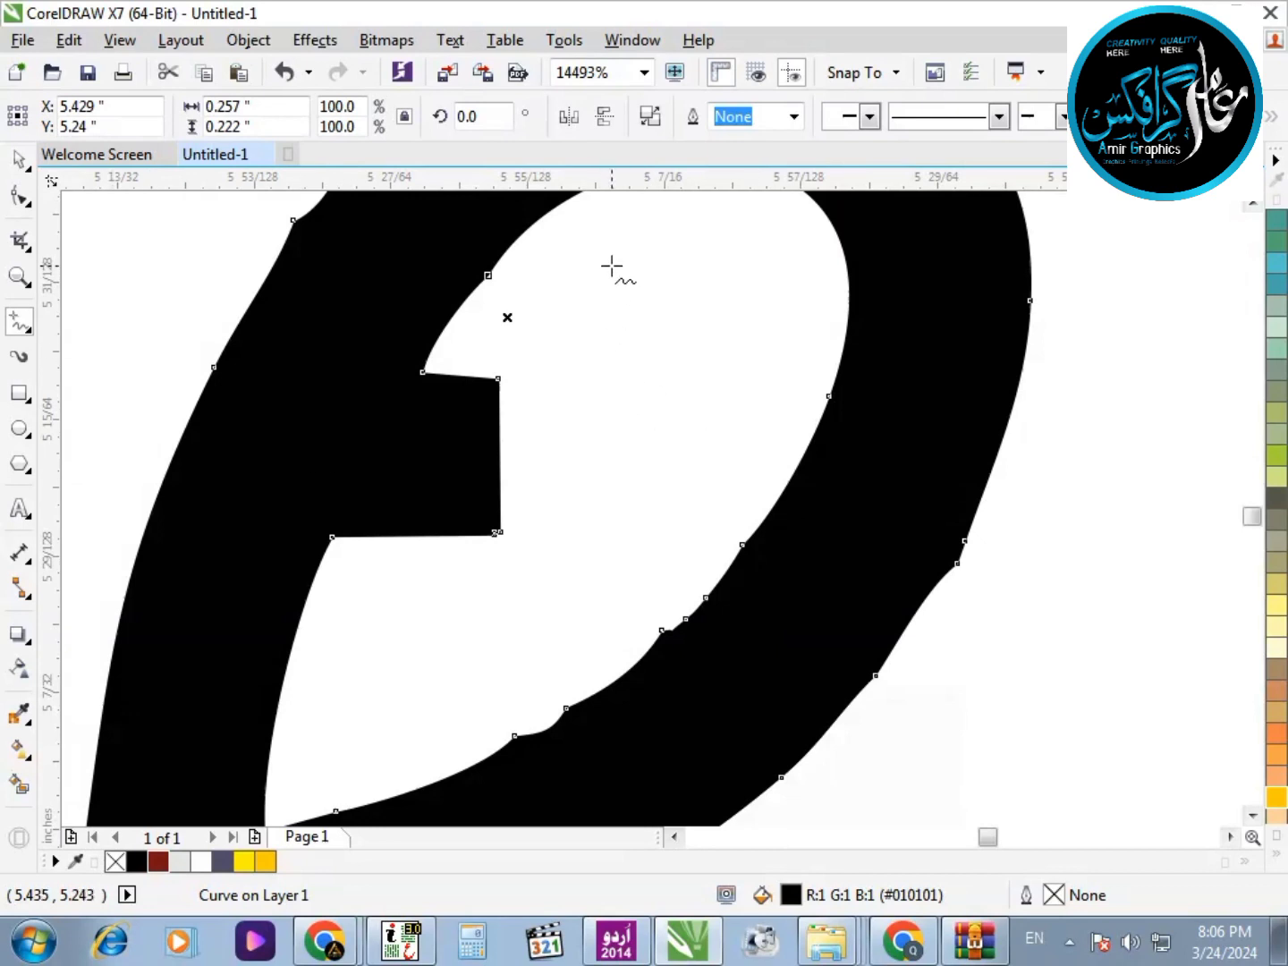
{"action": "key", "text": "ctrl+v"}
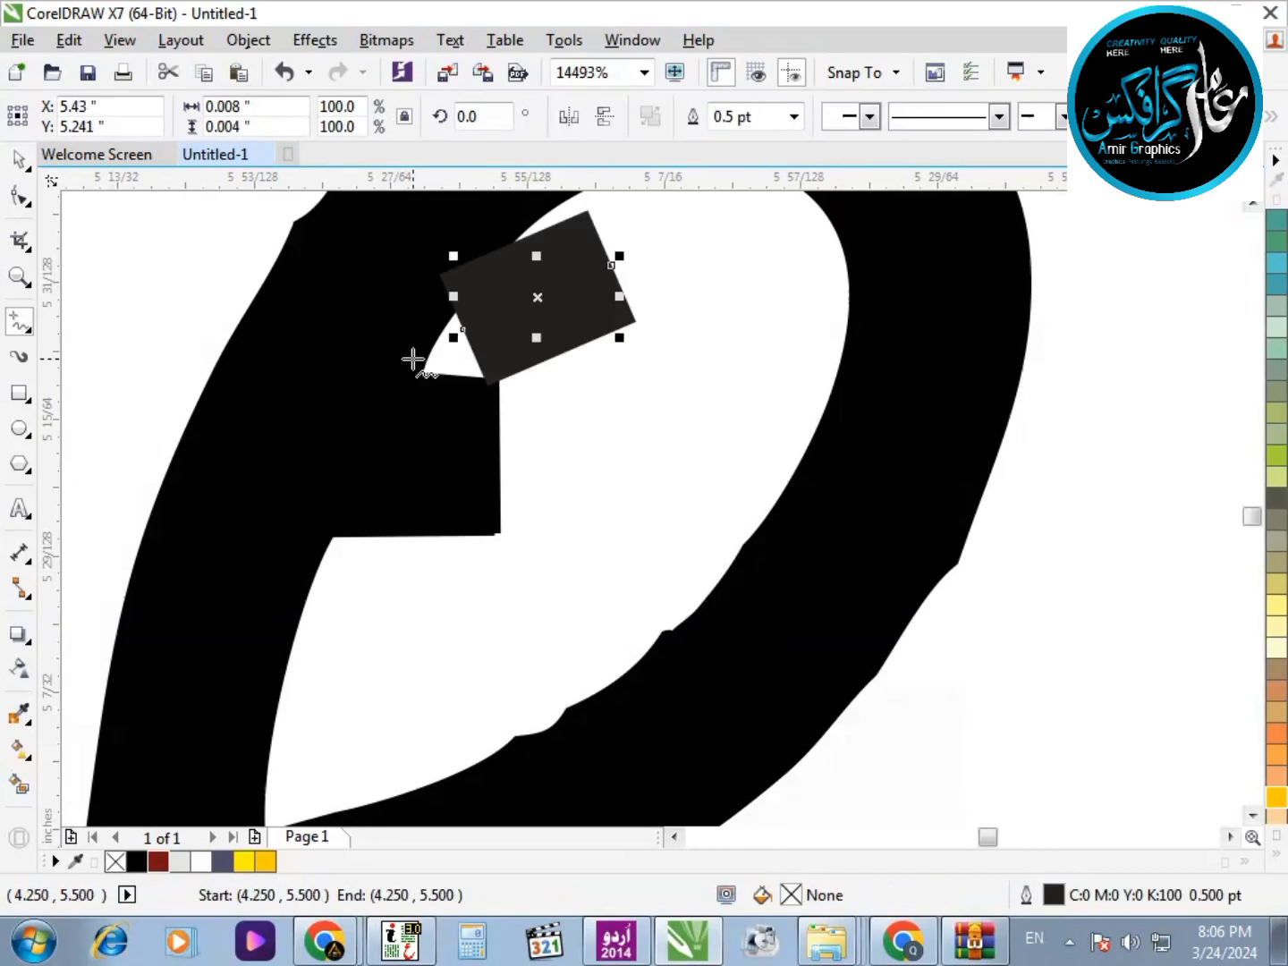
{"action": "left_click", "coordinate": [314, 617]}
{"action": "left_click", "coordinate": [426, 358]}
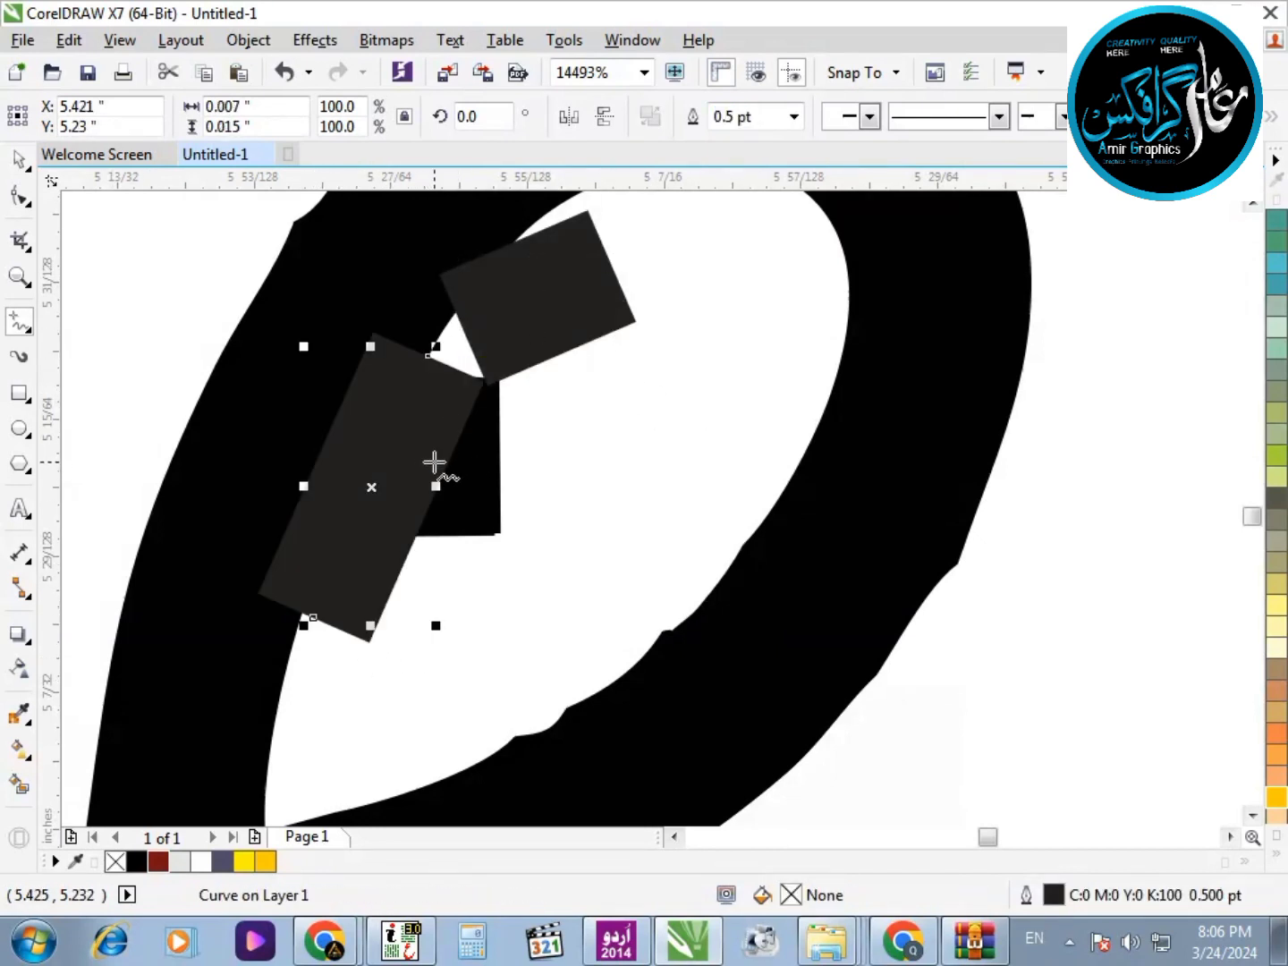
{"action": "scroll", "coordinate": [430, 458], "scroll_direction": "down", "scroll_amount": 2}
{"action": "key", "text": "space"}
{"action": "key", "text": "Delete"}
{"action": "left_click", "coordinate": [428, 482]}
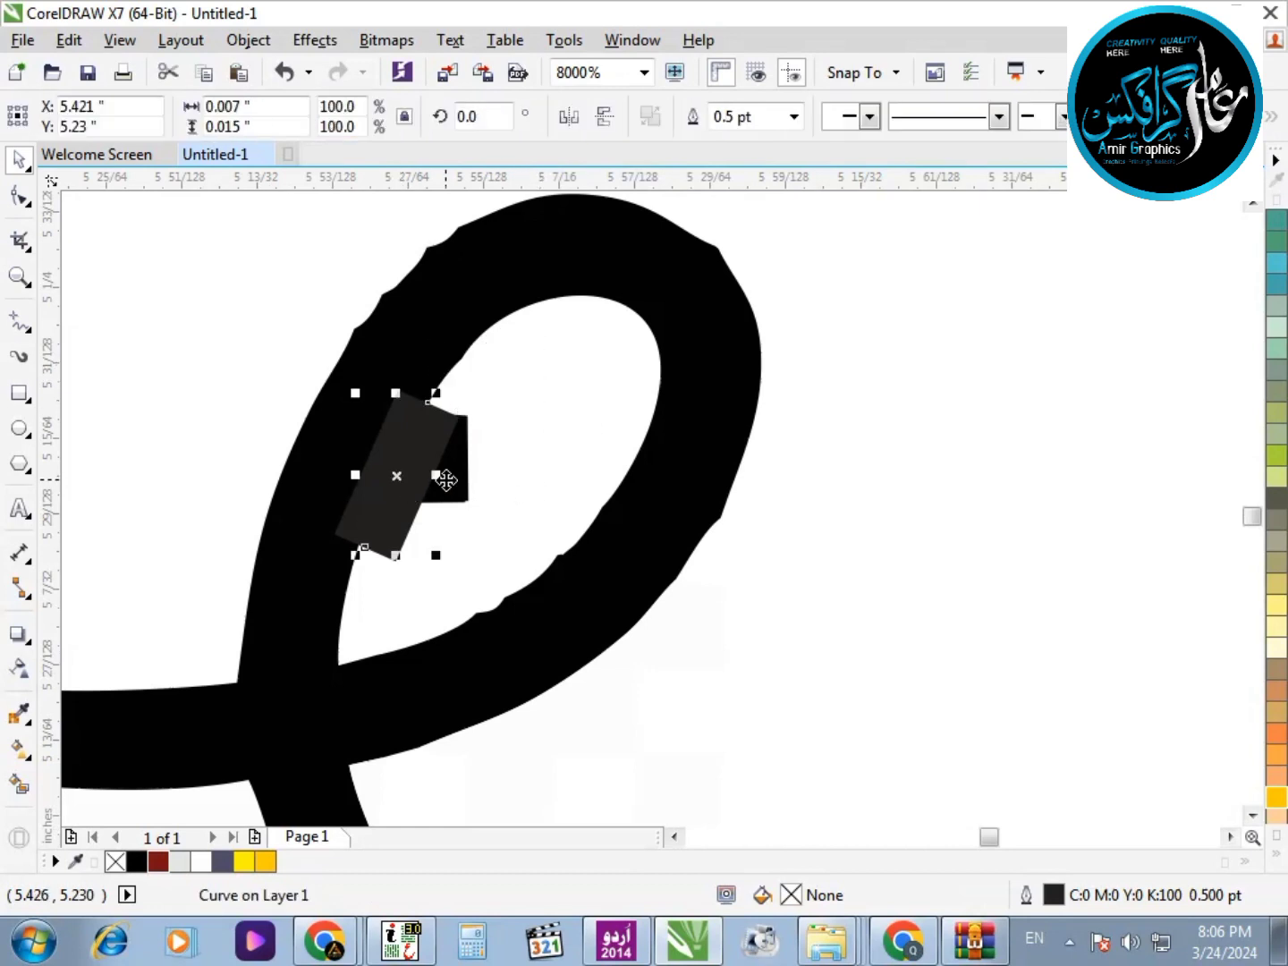
Try to cut the notch off the arrow's loop by trimming it with the remaining line, and delete that line
{"action": "left_click", "coordinate": [453, 481], "text": "shift"}
{"action": "left_click", "coordinate": [732, 117]}
{"action": "left_click", "coordinate": [483, 456]}
{"action": "left_click", "coordinate": [430, 460]}
{"action": "key", "text": "Delete"}
{"action": "left_click_drag", "start_coordinate": [449, 472], "coordinate": [488, 470]}
{"action": "key", "text": "ctrl+z"}
Delete the arrow's nodes around the notch with the Shape tool to smooth the inner edge of the loop
{"action": "left_click", "coordinate": [259, 386]}
{"action": "key", "text": "F2"}
{"action": "left_click_drag", "start_coordinate": [259, 350], "coordinate": [488, 559]}
{"action": "key", "text": "F10"}
{"action": "left_click", "coordinate": [930, 453]}
{"action": "left_click_drag", "start_coordinate": [1035, 353], "coordinate": [888, 709]}
{"action": "key", "text": "Delete"}
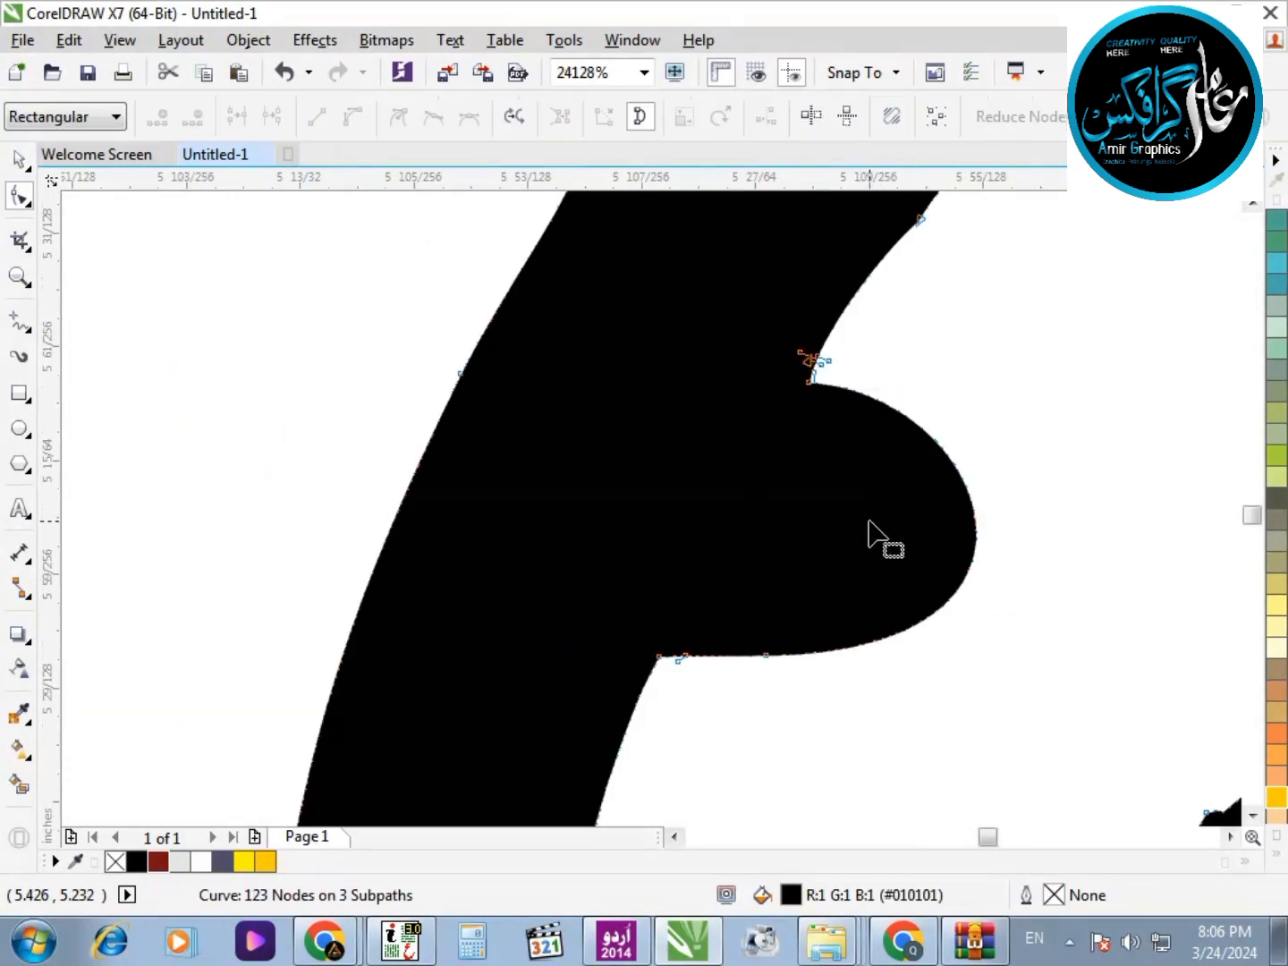
{"action": "left_click_drag", "start_coordinate": [784, 374], "coordinate": [842, 429]}
{"action": "key", "text": "Delete"}
{"action": "left_click_drag", "start_coordinate": [849, 333], "coordinate": [684, 545]}
{"action": "key", "text": "Delete"}
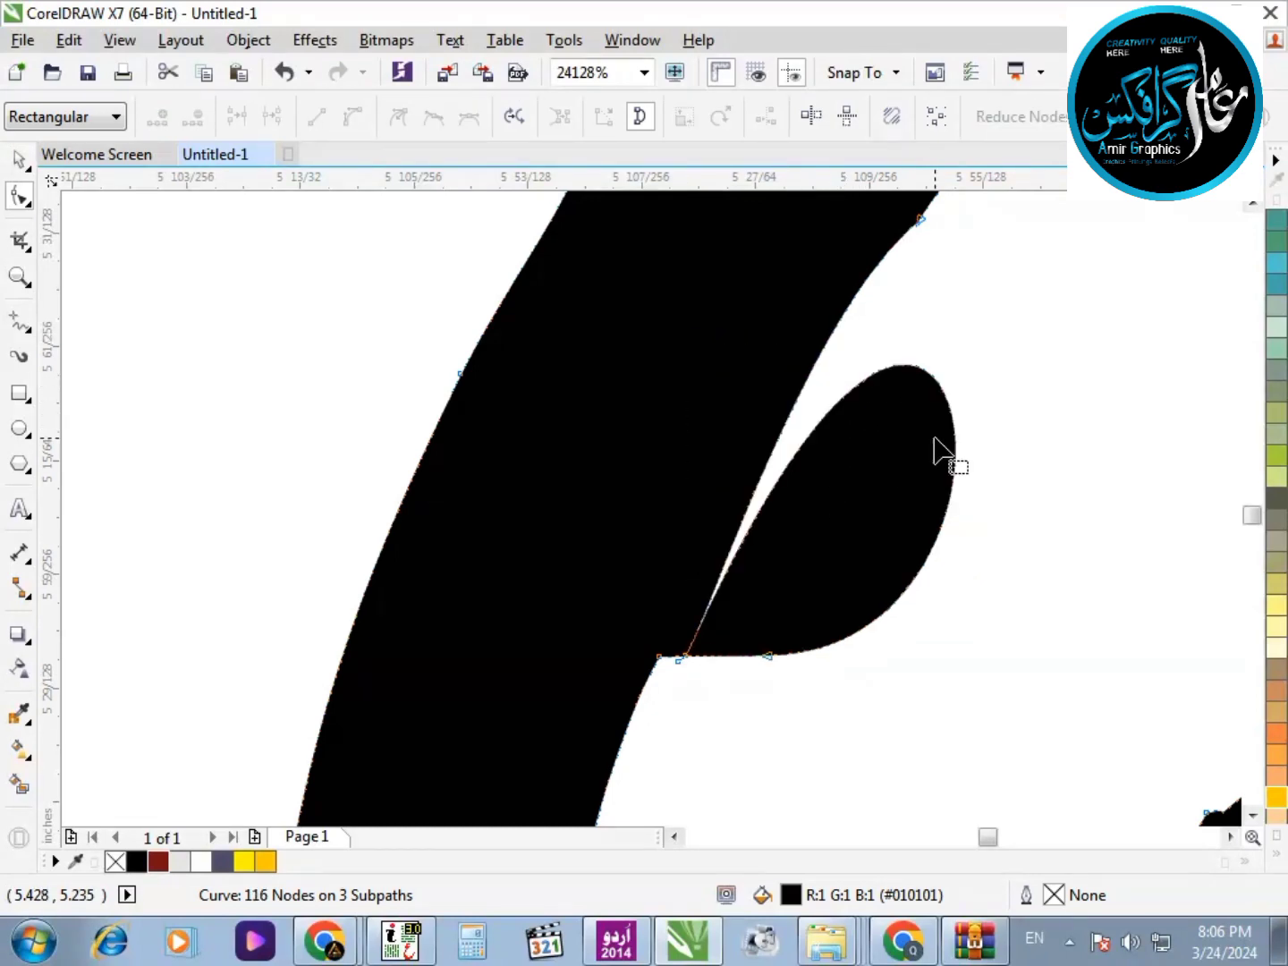
{"action": "left_click_drag", "start_coordinate": [657, 625], "coordinate": [656, 624]}
{"action": "key", "text": "Delete"}
Clear the faint background squares left around the curly arrow
{"action": "key", "text": "F3"}
{"action": "left_click", "coordinate": [19, 159]}
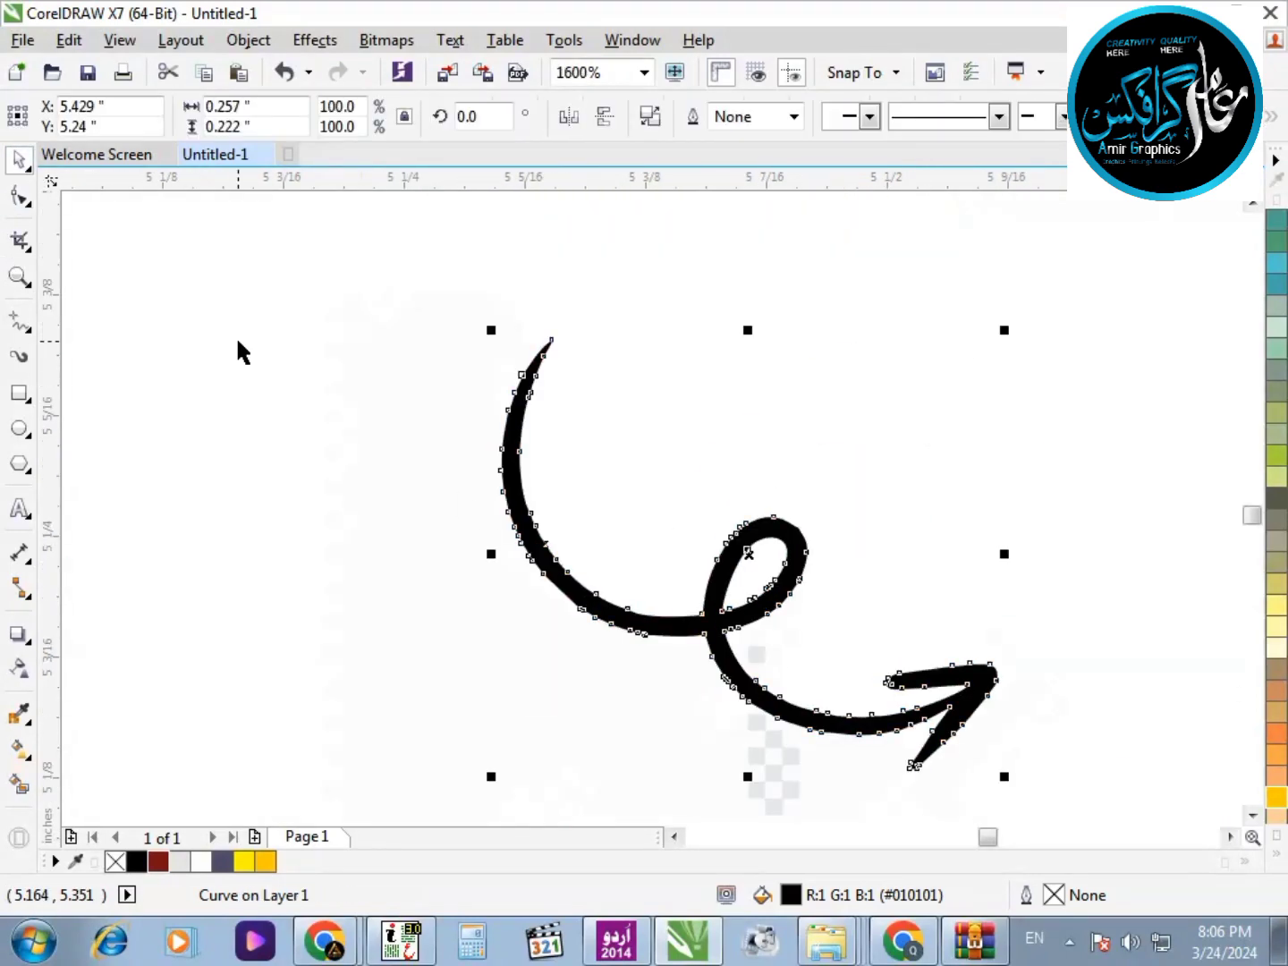
{"action": "left_click", "coordinate": [431, 400]}
{"action": "scroll", "coordinate": [433, 399], "scroll_direction": "down", "scroll_amount": 1}
{"action": "left_click_drag", "start_coordinate": [298, 351], "coordinate": [625, 705]}
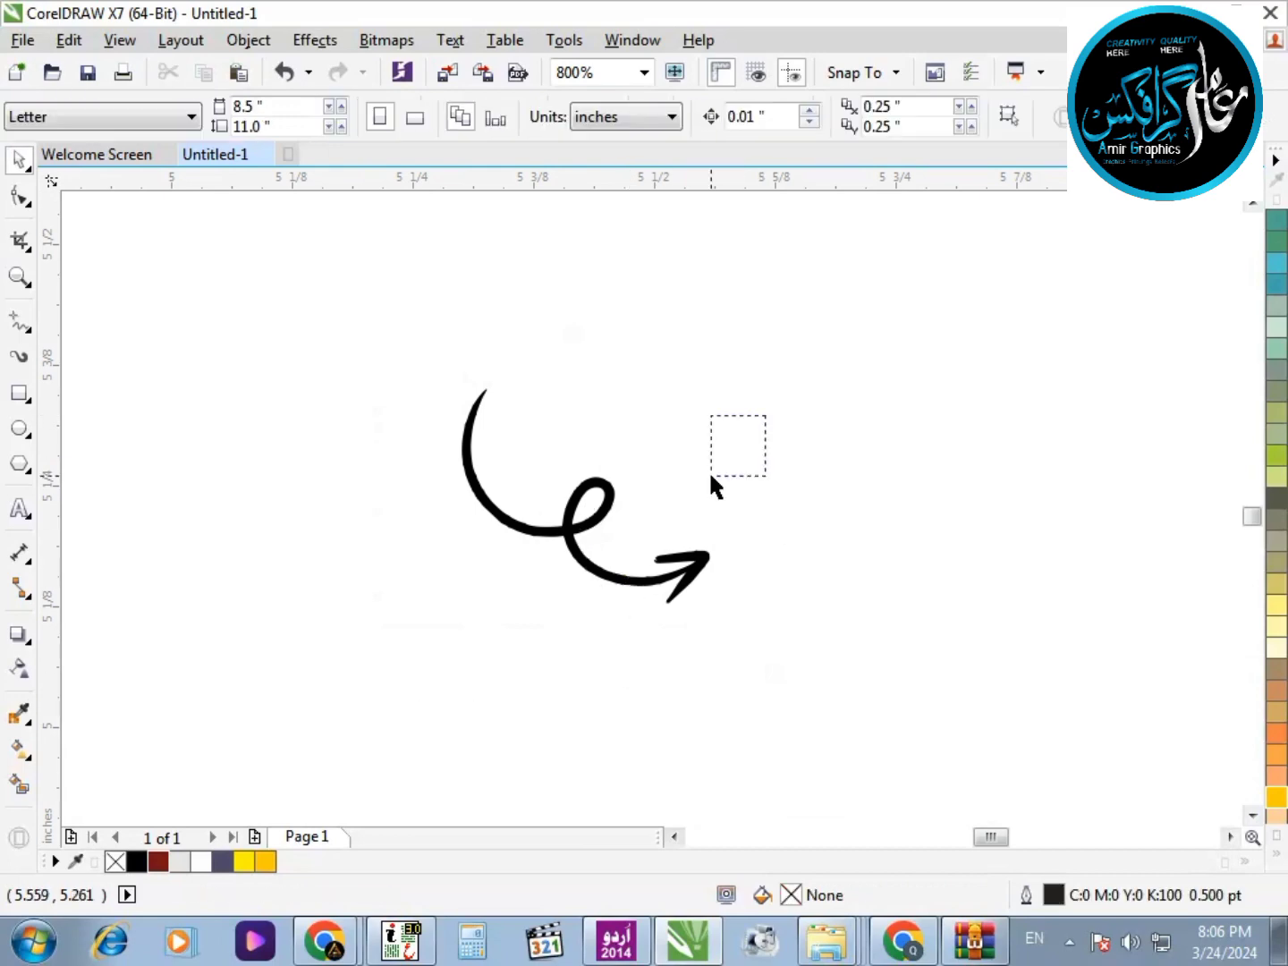
Move the curly arrow onto the advertisement beside the pizza slice and mirror it horizontally
{"action": "left_click", "coordinate": [560, 537]}
{"action": "scroll", "coordinate": [563, 540], "scroll_direction": "down", "scroll_amount": 3}
{"action": "left_click_drag", "start_coordinate": [568, 547], "coordinate": [323, 543]}
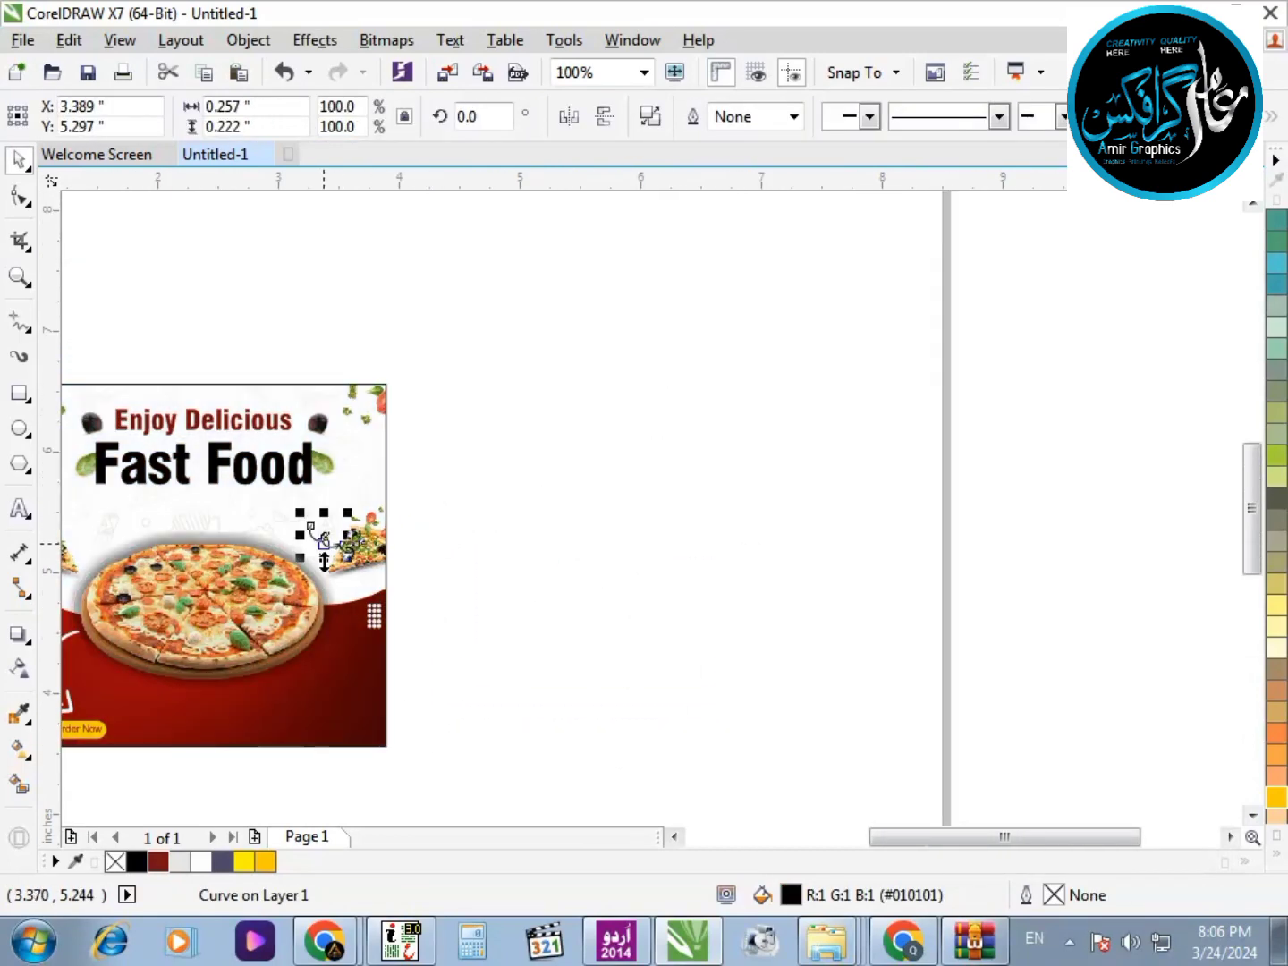
{"action": "key", "text": "F2"}
{"action": "left_click_drag", "start_coordinate": [264, 472], "coordinate": [462, 608]}
{"action": "left_click", "coordinate": [570, 116]}
{"action": "scroll", "coordinate": [493, 447], "scroll_direction": "down", "scroll_amount": 1}
{"action": "key", "text": "F2"}
{"action": "left_click_drag", "start_coordinate": [403, 356], "coordinate": [596, 598]}
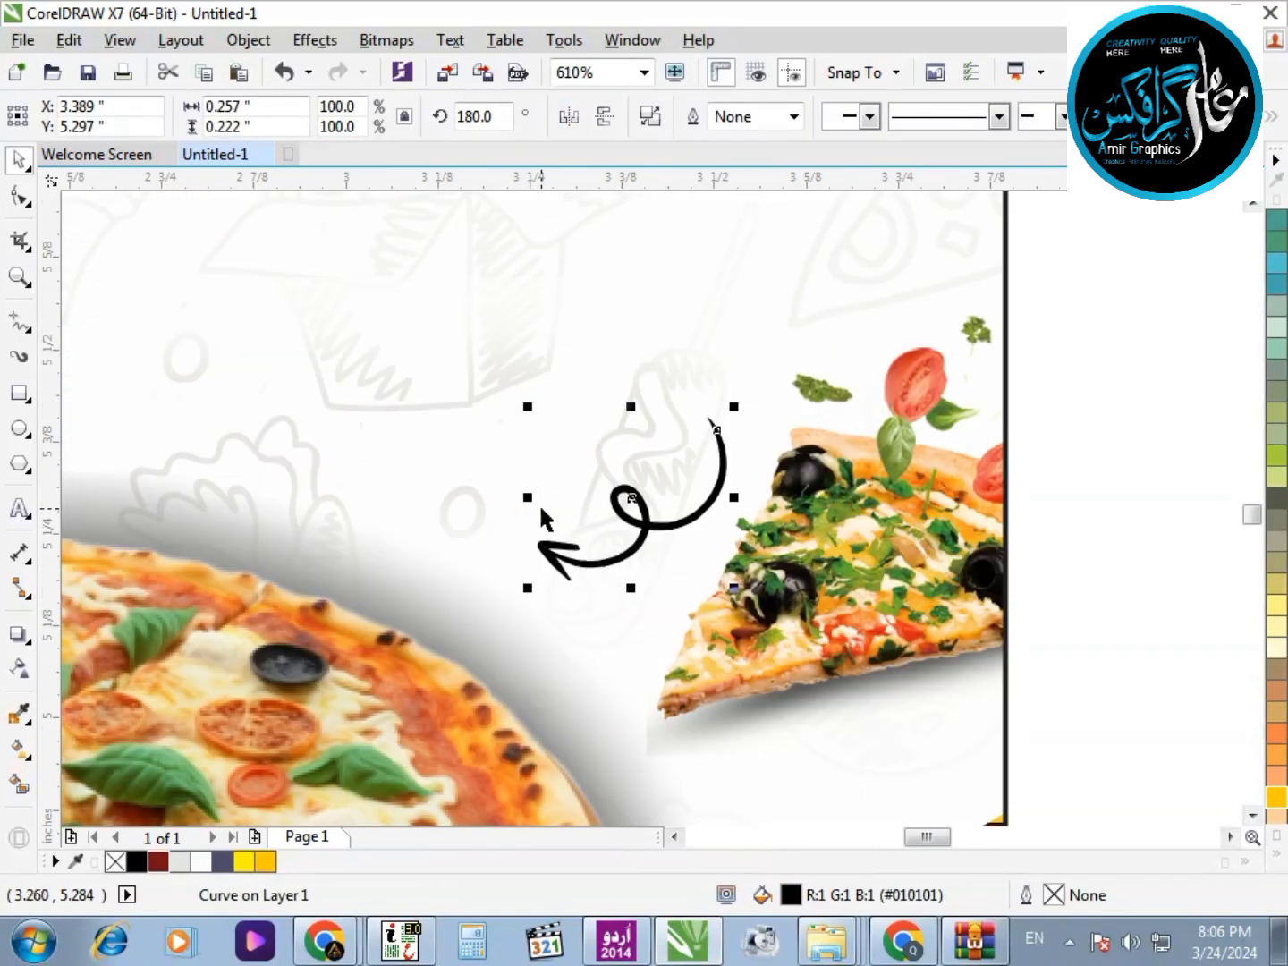
Move the curly arrow away from the pizza slice and rotate it to about 200 degrees
{"action": "left_click_drag", "start_coordinate": [639, 518], "coordinate": [543, 432]}
{"action": "left_click", "coordinate": [543, 432]}
{"action": "left_click_drag", "start_coordinate": [433, 501], "coordinate": [547, 434]}
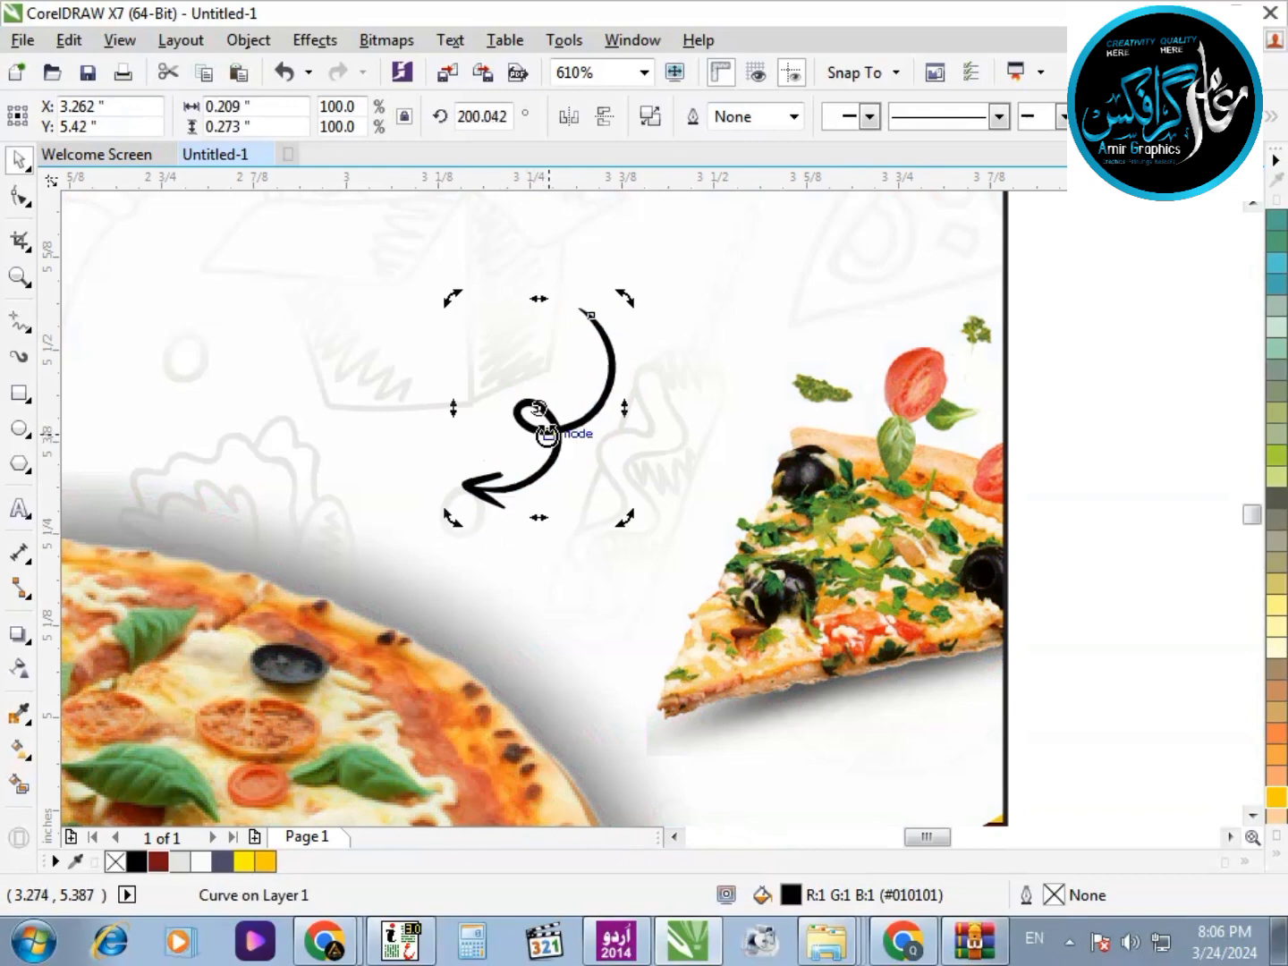
Rotate the curly arrow slightly further and move it down a little toward the pizza
{"action": "scroll", "coordinate": [547, 434], "scroll_direction": "down", "scroll_amount": 1}
{"action": "left_click", "coordinate": [899, 529]}
{"action": "key", "text": "F2"}
{"action": "left_click_drag", "start_coordinate": [943, 613], "coordinate": [375, 331]}
{"action": "double_click", "coordinate": [398, 465]}
{"action": "left_click_drag", "start_coordinate": [326, 514], "coordinate": [341, 528]}
{"action": "left_click_drag", "start_coordinate": [432, 435], "coordinate": [432, 474]}
{"action": "scroll", "coordinate": [617, 456], "scroll_direction": "down", "scroll_amount": 1}
Draw an ellipse about 0.55 × 0.44 in on the blank area to the right of the advertisement
{"action": "left_click", "coordinate": [905, 560]}
{"action": "key", "text": "F2"}
{"action": "left_click_drag", "start_coordinate": [914, 574], "coordinate": [89, 121]}
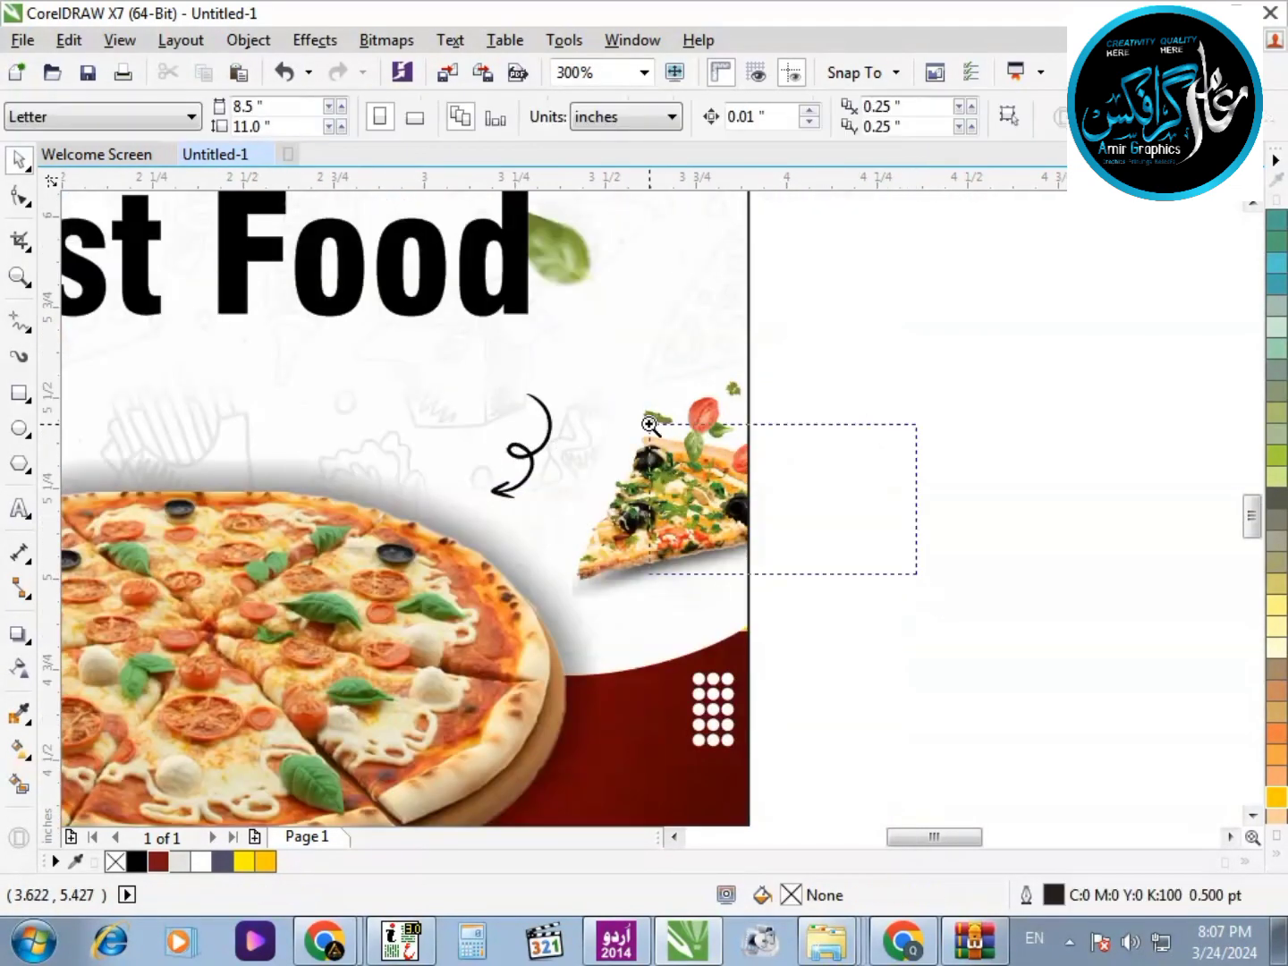
{"action": "scroll", "coordinate": [430, 421], "scroll_direction": "down", "scroll_amount": 1}
{"action": "key", "text": "F2"}
{"action": "left_click_drag", "start_coordinate": [357, 383], "coordinate": [1014, 669]}
{"action": "left_click", "coordinate": [20, 429]}
{"action": "left_click_drag", "start_coordinate": [771, 322], "coordinate": [1007, 509]}
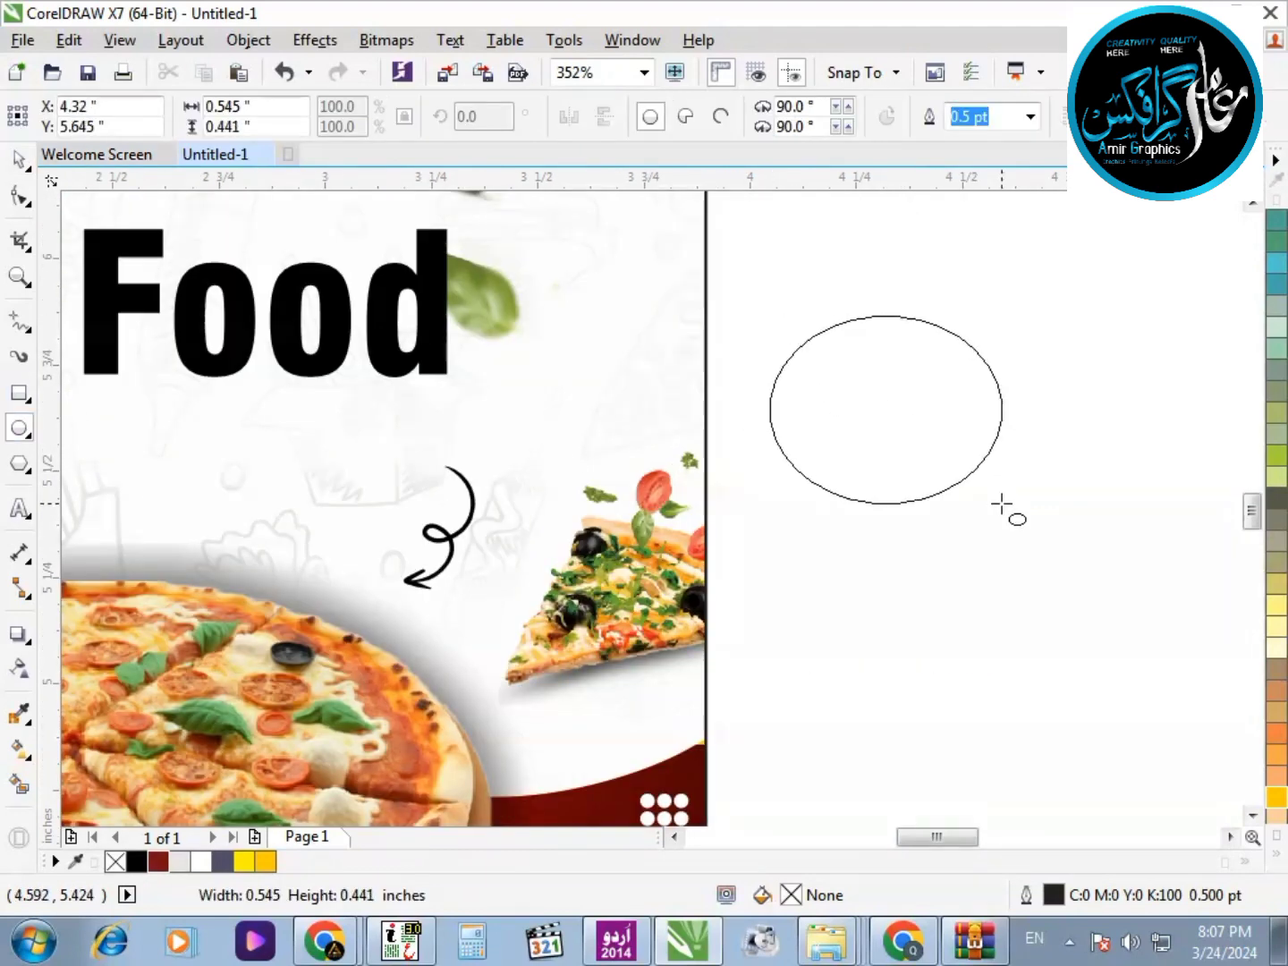
Duplicate the ellipse with a slight offset and rotate one of the two overlapping ellipses slightly
{"action": "scroll", "coordinate": [1194, 320], "scroll_direction": "up", "scroll_amount": 2}
{"action": "left_click_drag", "start_coordinate": [398, 341], "coordinate": [372, 361]}
{"action": "left_click", "coordinate": [841, 342]}
{"action": "scroll", "coordinate": [841, 342], "scroll_direction": "down", "scroll_amount": 1}
{"action": "left_click_drag", "start_coordinate": [839, 295], "coordinate": [510, 577]}
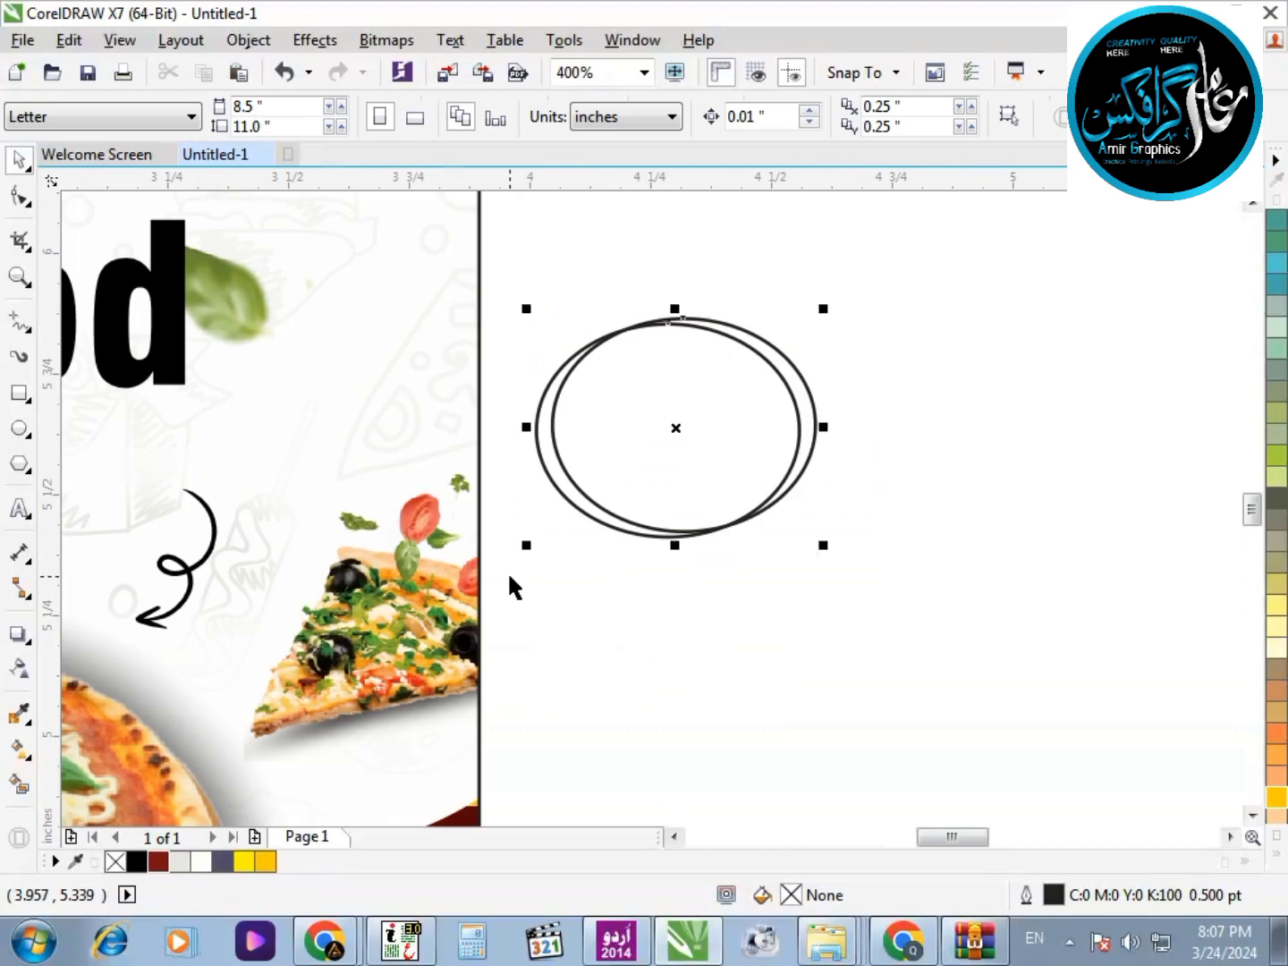
{"action": "left_click", "coordinate": [829, 302]}
{"action": "double_click", "coordinate": [794, 398]}
{"action": "left_click_drag", "start_coordinate": [794, 399], "coordinate": [814, 377]}
Shrink both ellipses into place above the curly arrow and colour their outlines dark red
{"action": "left_click", "coordinate": [911, 264]}
{"action": "left_click_drag", "start_coordinate": [908, 256], "coordinate": [511, 576]}
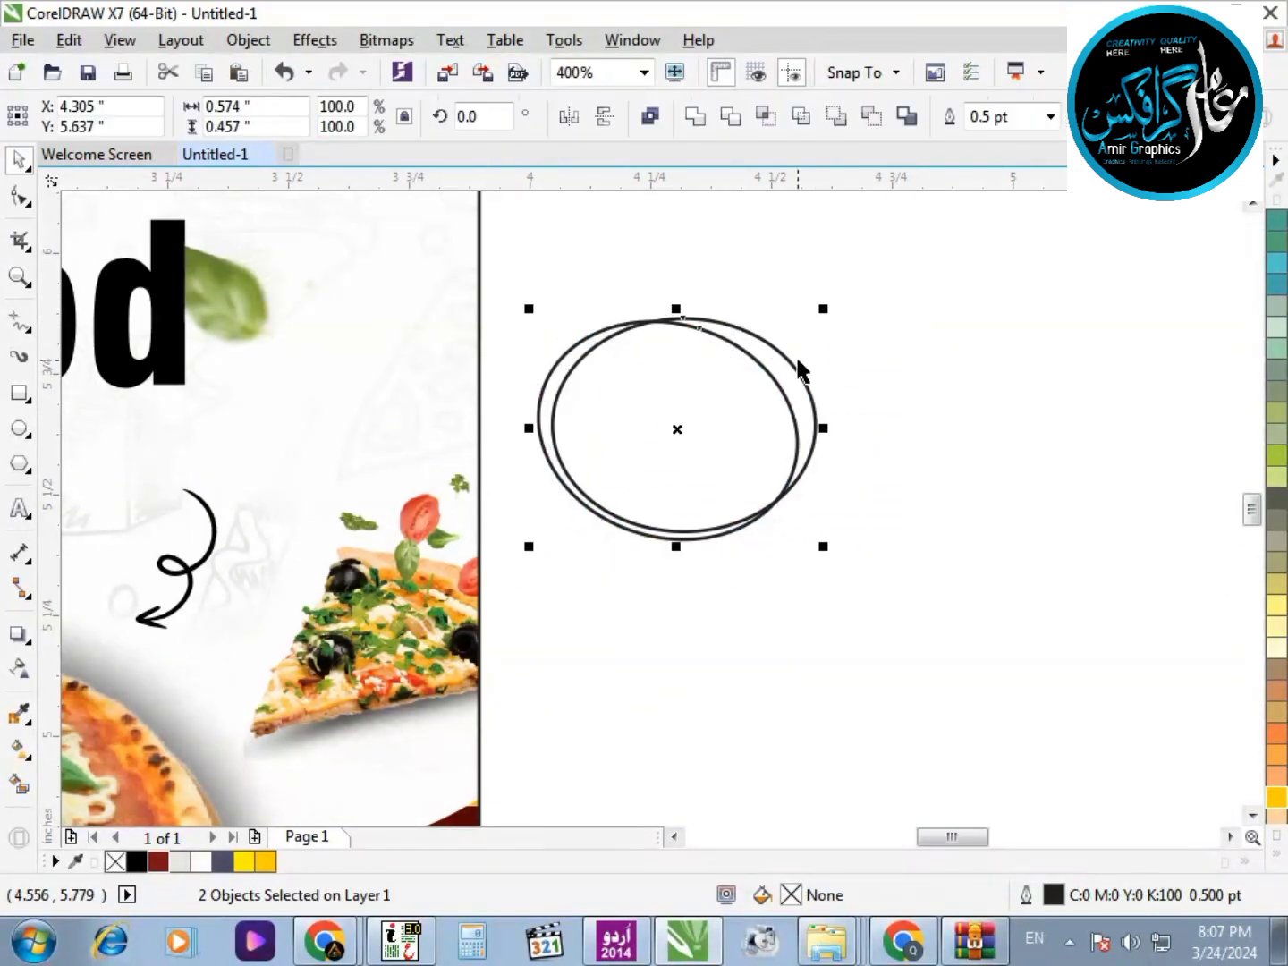
{"action": "left_click_drag", "start_coordinate": [822, 310], "coordinate": [735, 383]}
{"action": "left_click_drag", "start_coordinate": [678, 426], "coordinate": [248, 451]}
{"action": "left_click", "coordinate": [644, 384]}
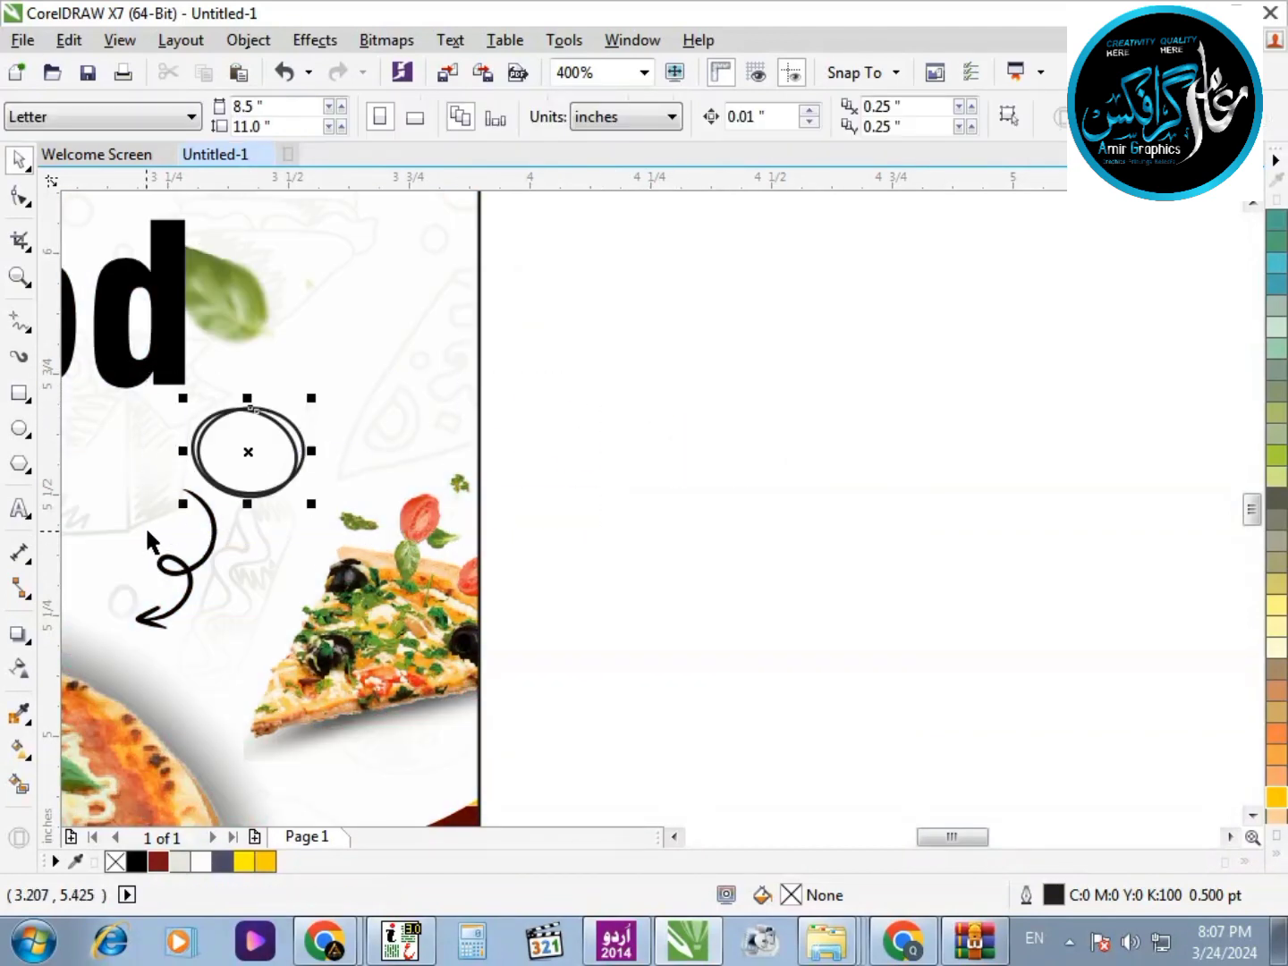
{"action": "right_click", "coordinate": [158, 862]}
{"action": "left_click", "coordinate": [660, 629]}
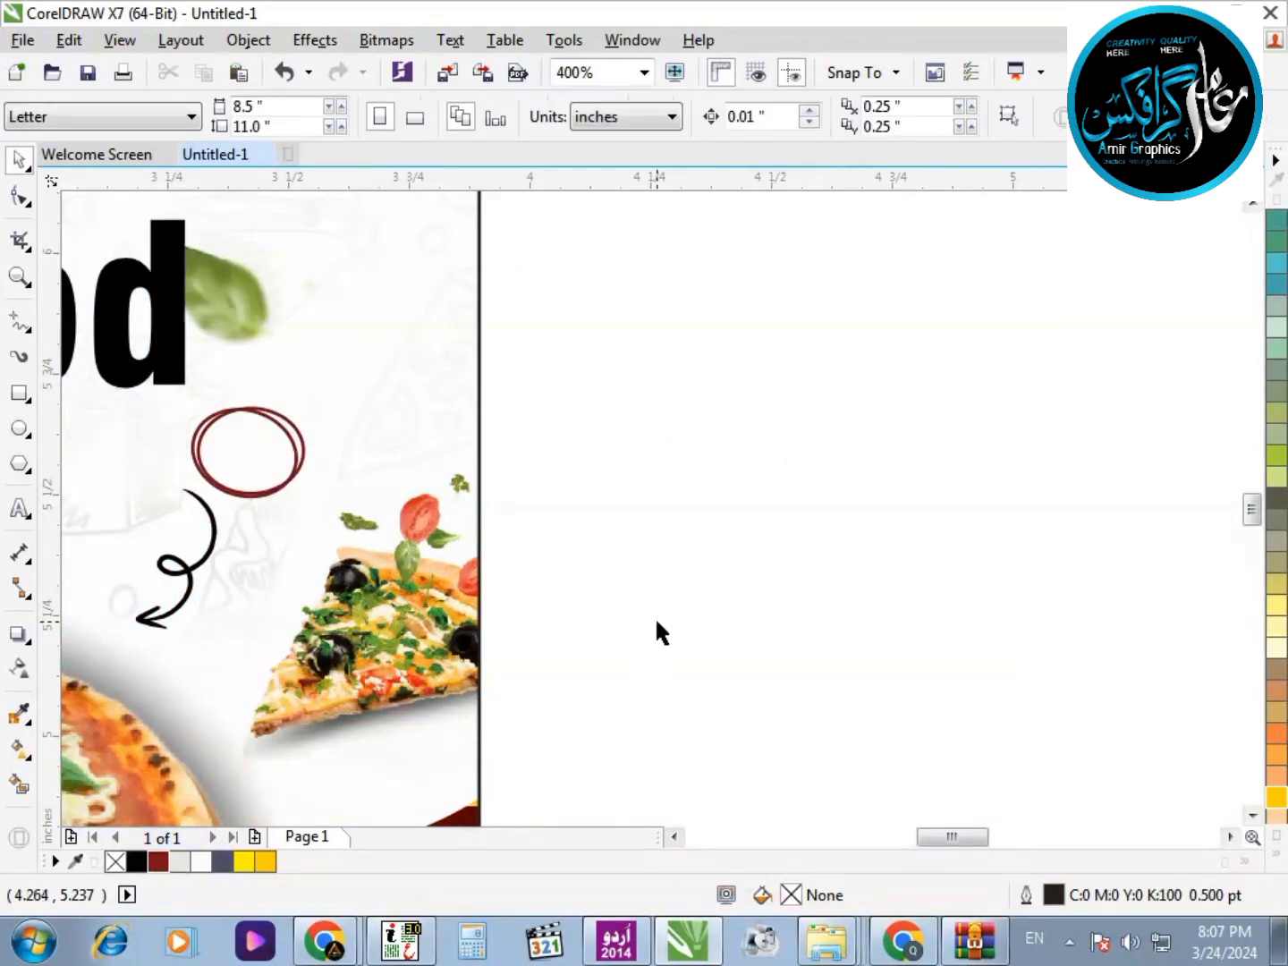
Write "50%" and "Discount" on two lines beside the advertisement and open the text's font choices
{"action": "left_click", "coordinate": [20, 508]}
{"action": "left_click", "coordinate": [648, 488]}
{"action": "type", "text": "5"}
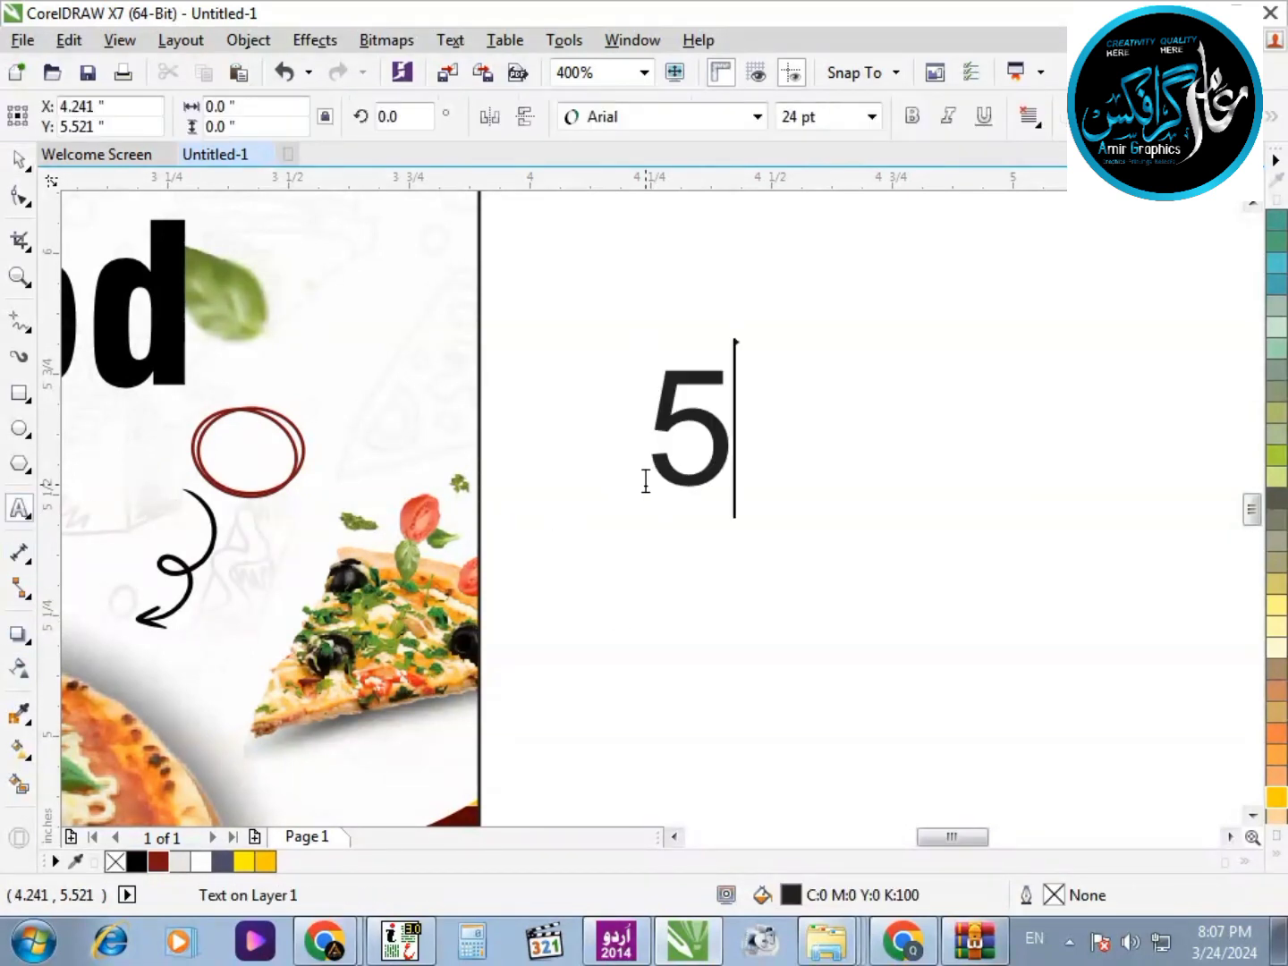
{"action": "type", "text": "0 %"}
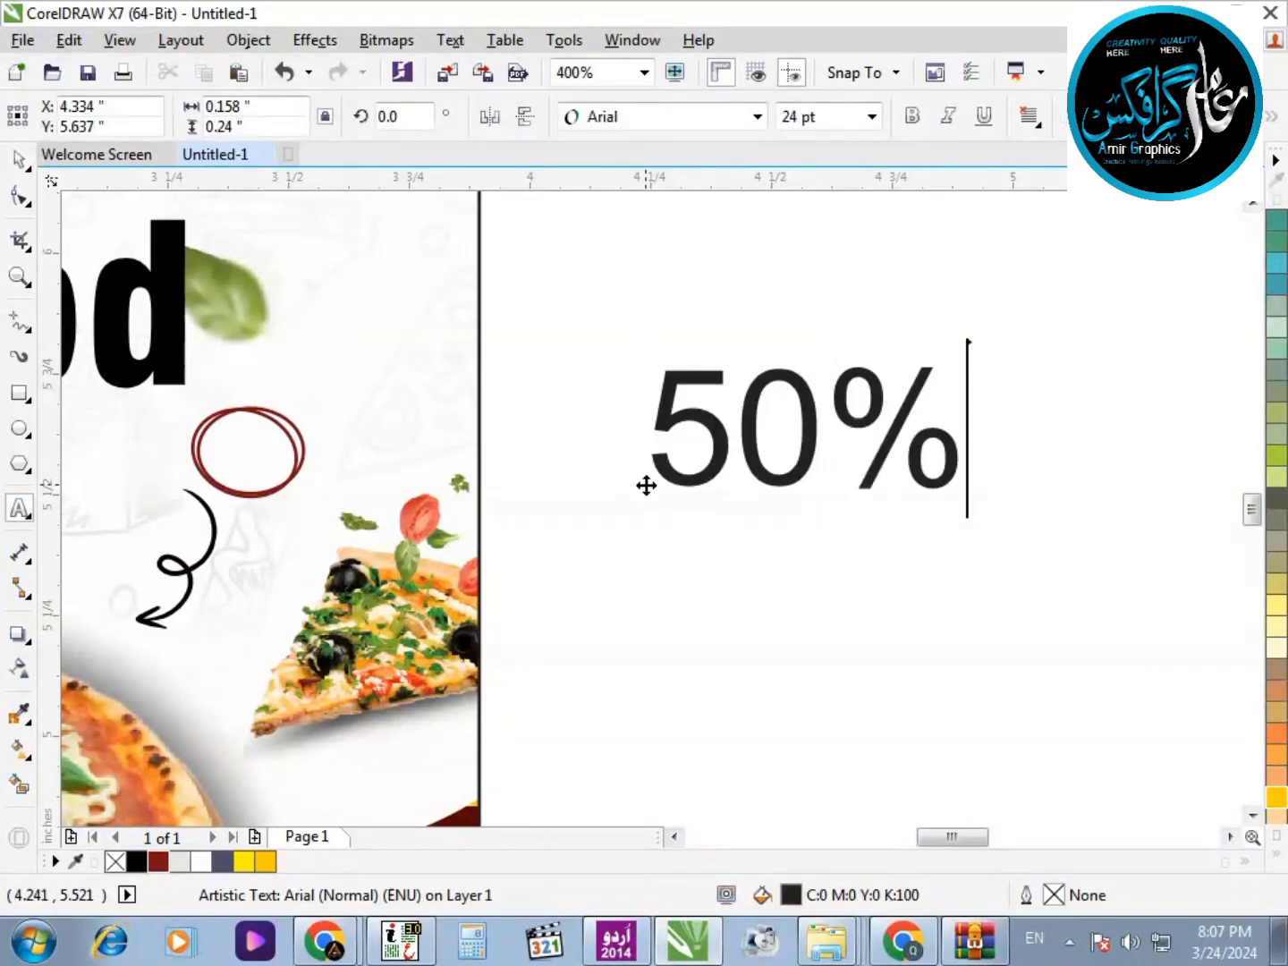
{"action": "key", "text": "Return"}
{"action": "type", "text": "d"}
{"action": "key", "text": "BackSpace"}
{"action": "type", "text": "Discount"}
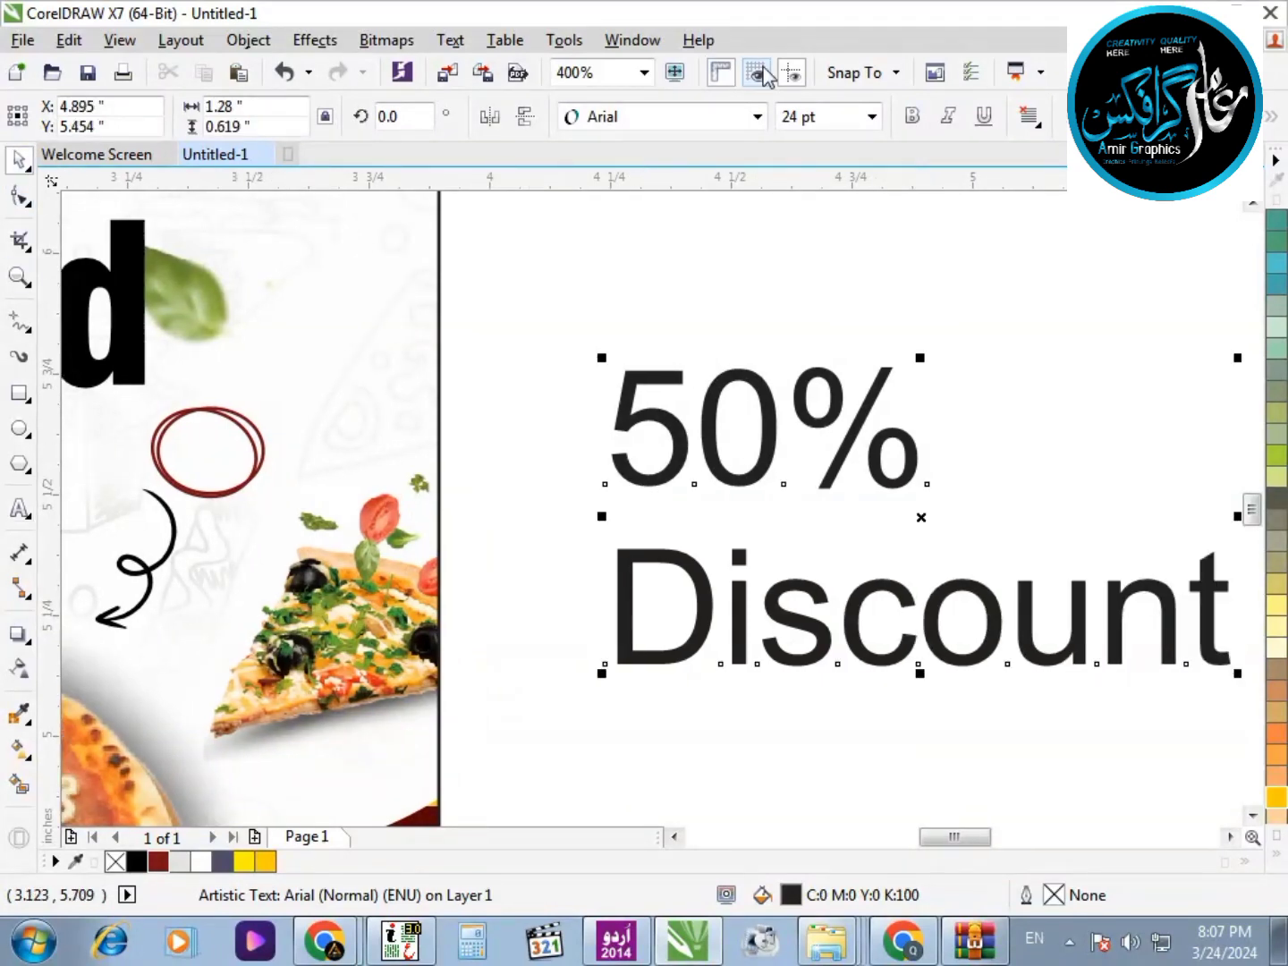
{"action": "left_click", "coordinate": [757, 117]}
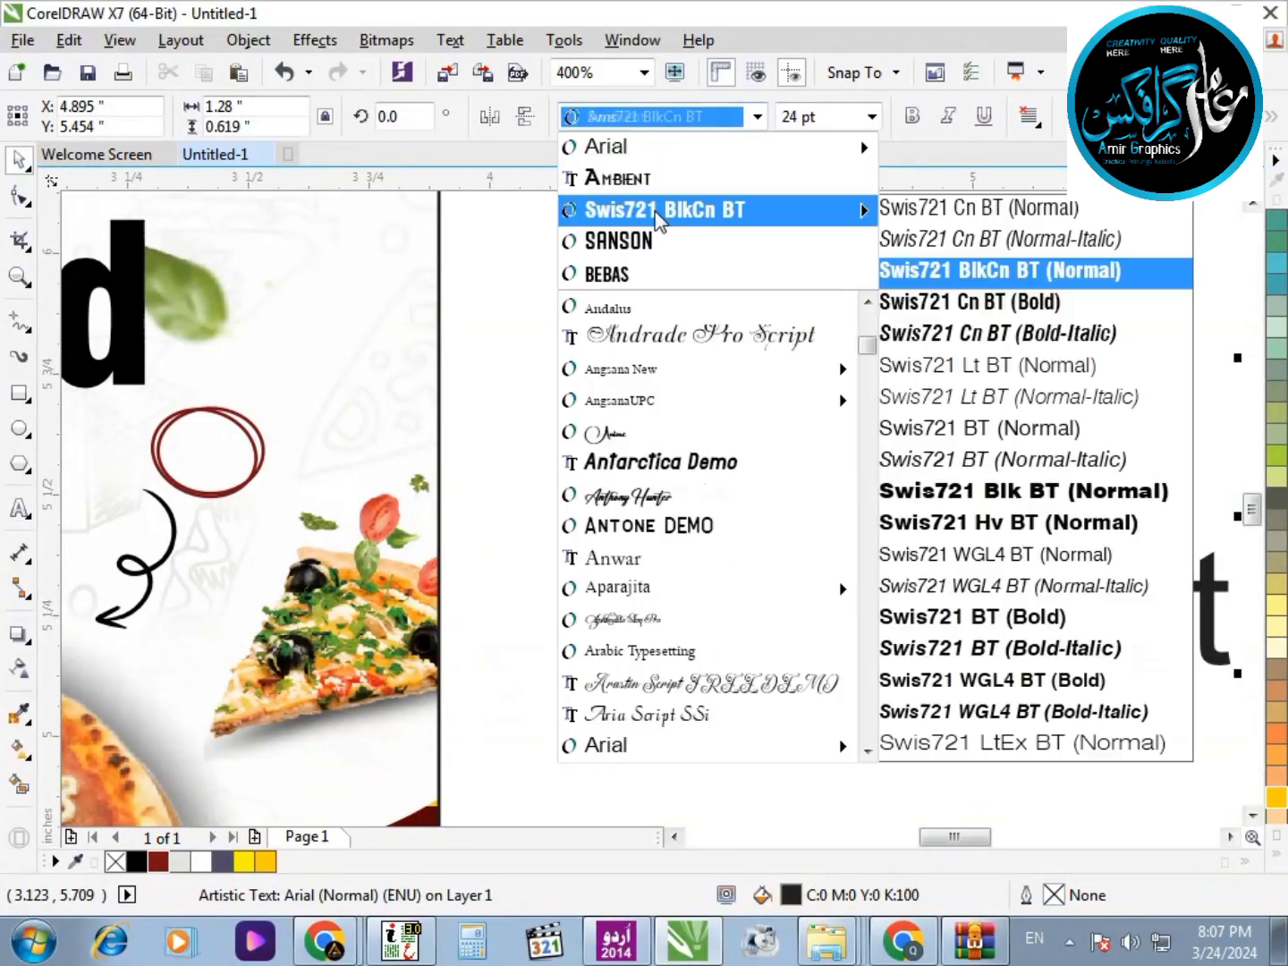
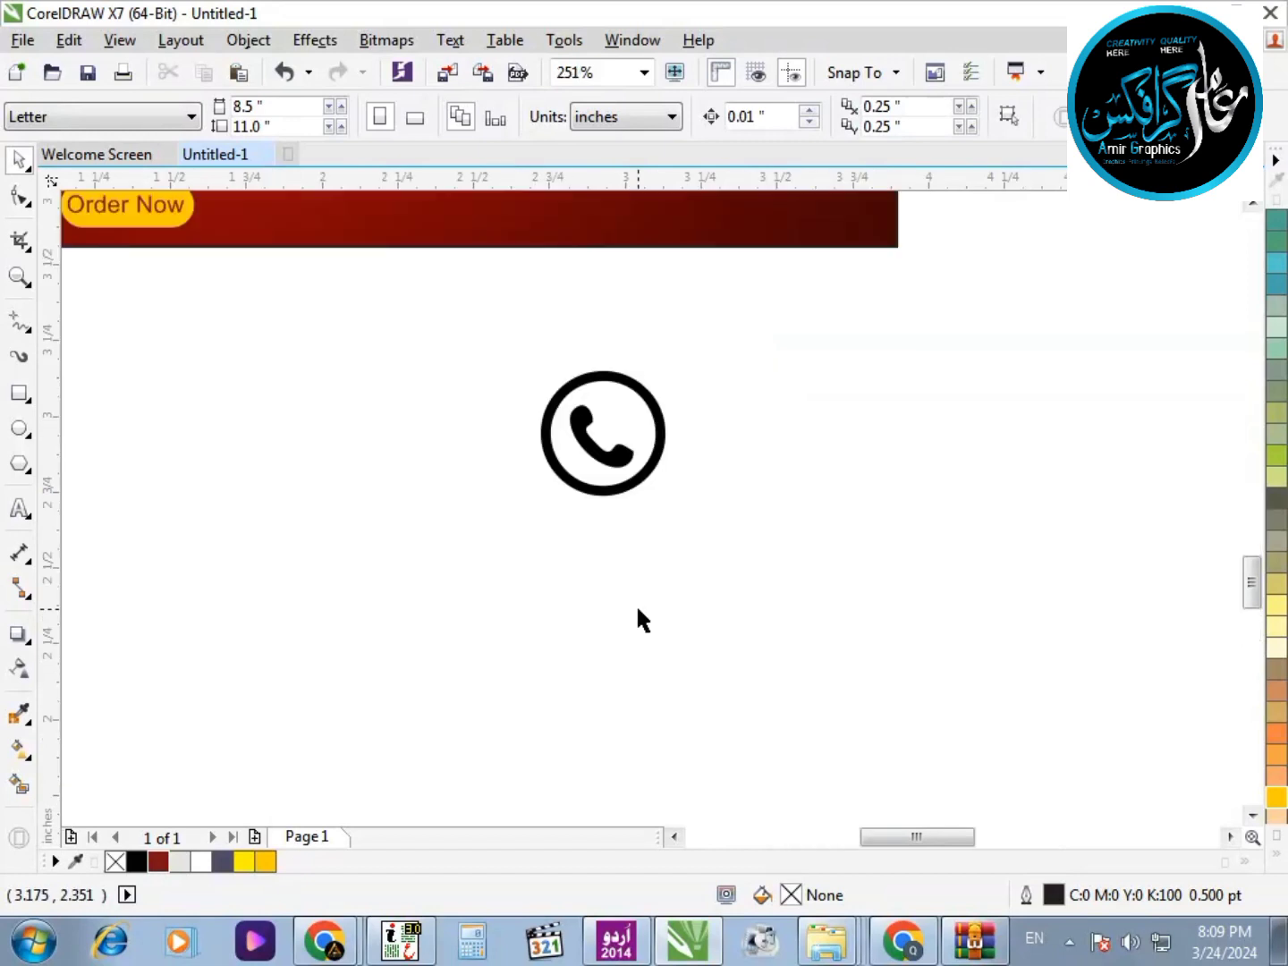
Add the text "call for delivery" below the phone icon
{"action": "left_click", "coordinate": [18, 508]}
{"action": "left_click", "coordinate": [360, 613]}
{"action": "type", "text": "call"}
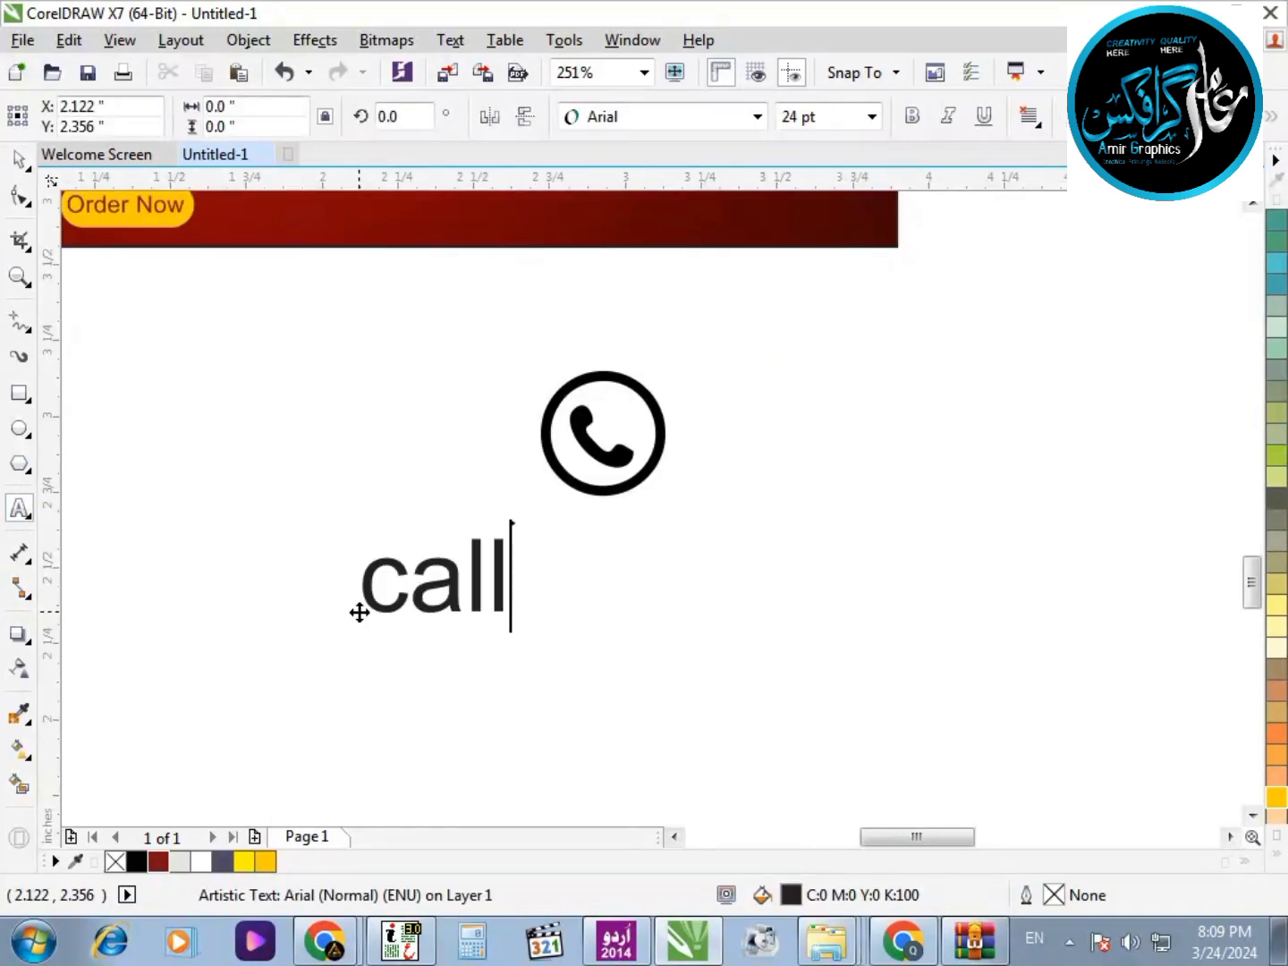
{"action": "type", "text": " for del"}
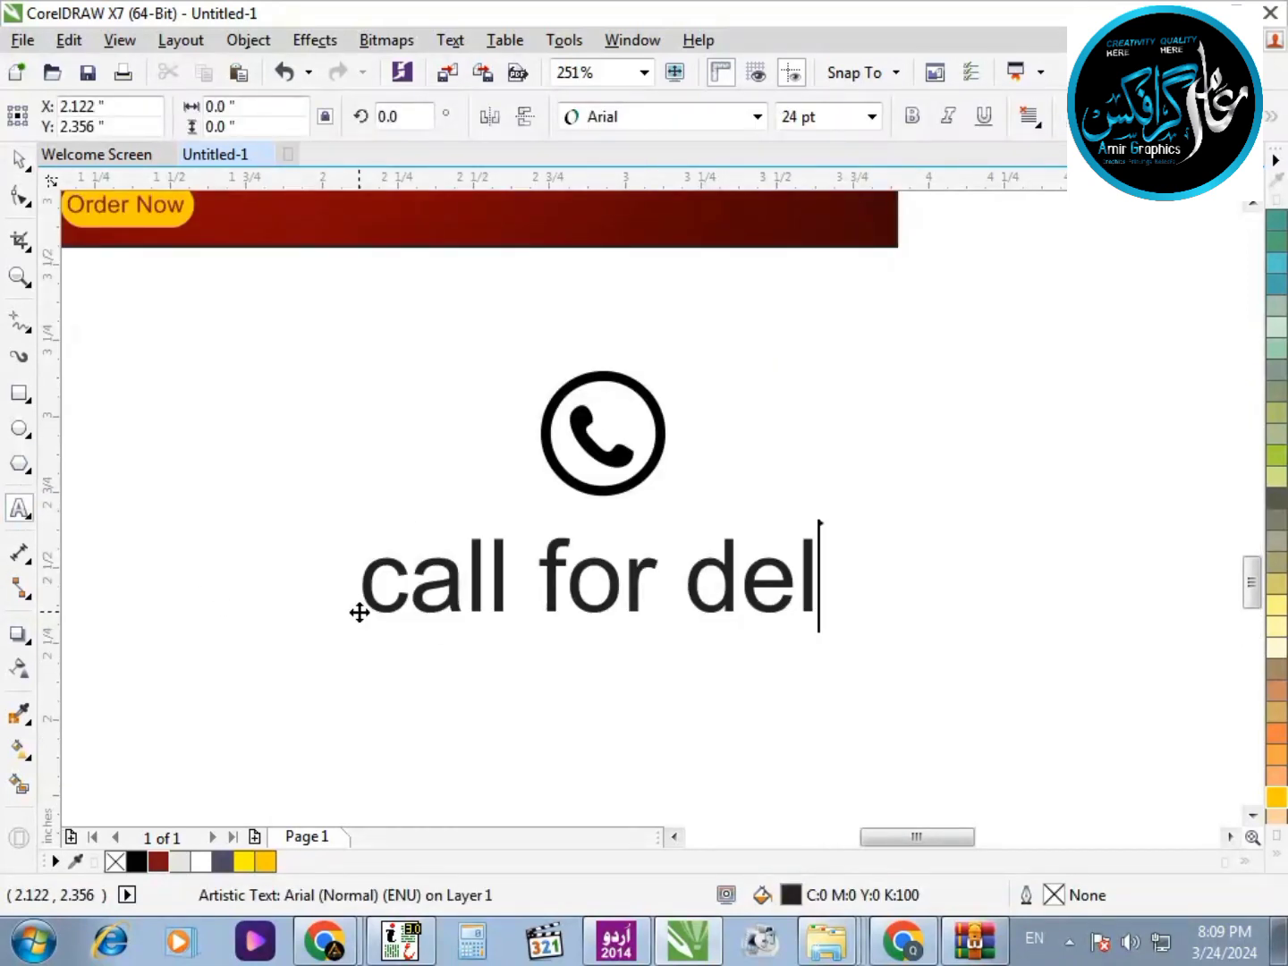
{"action": "type", "text": "ivery"}
{"action": "left_click", "coordinate": [18, 160]}
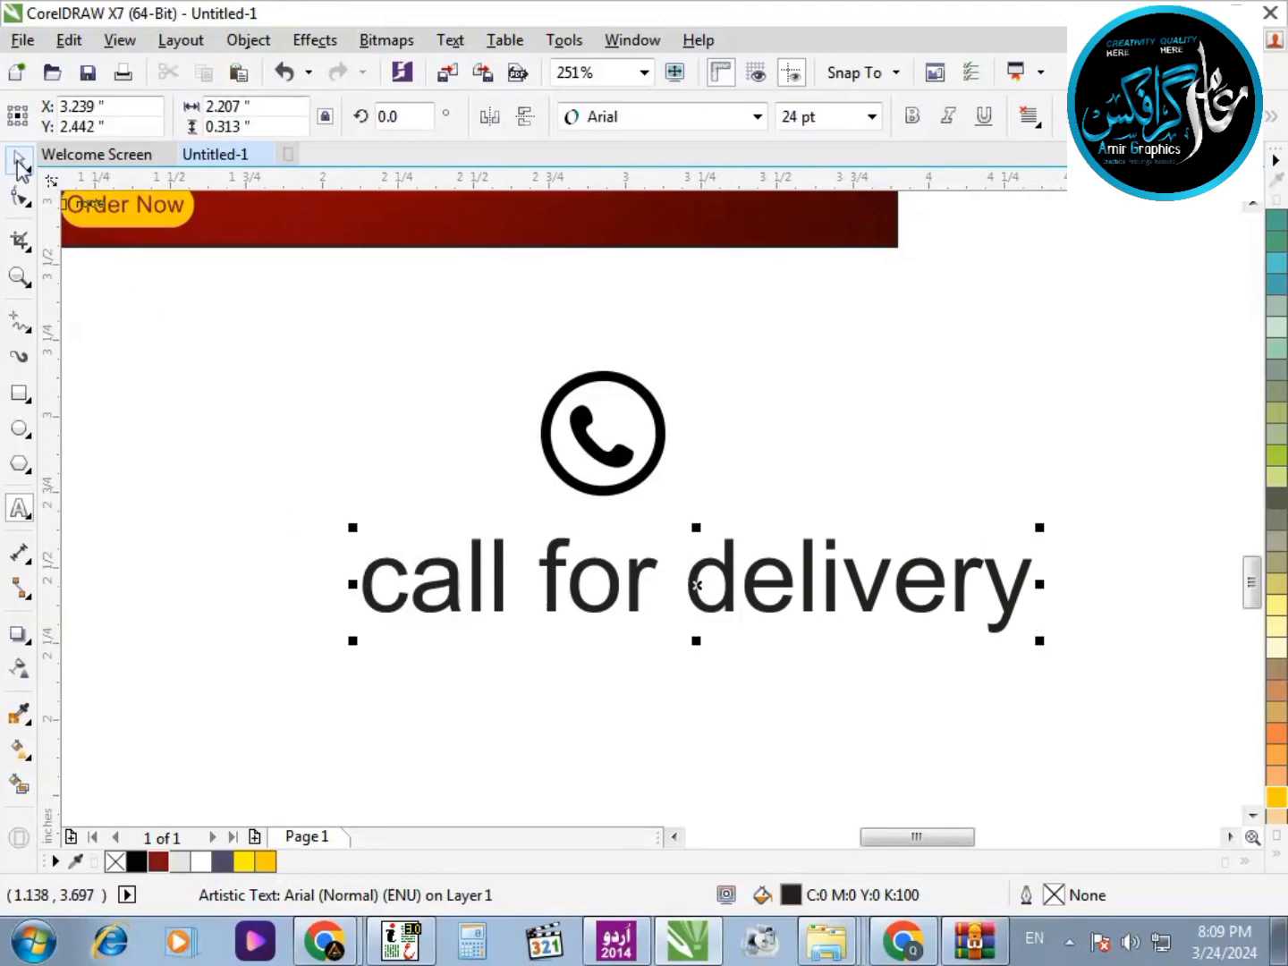
Change the case of the delivery text to "Call For Delivery"
{"action": "left_click", "coordinate": [450, 39]}
{"action": "left_click", "coordinate": [520, 648]}
{"action": "left_click", "coordinate": [532, 477]}
{"action": "left_click", "coordinate": [533, 555]}
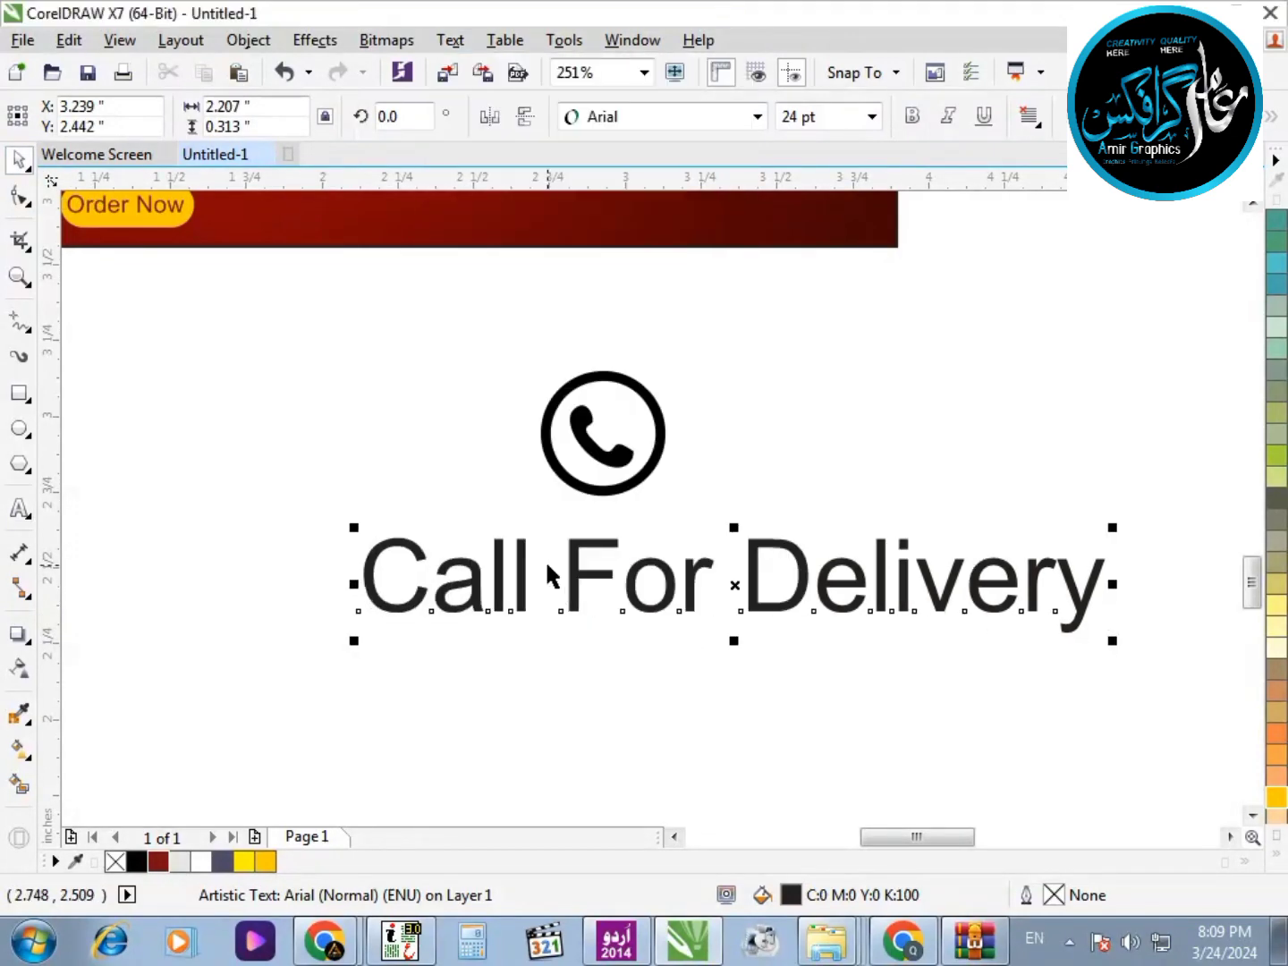
Add a second line with the contact phone number under "Call For Delivery"
{"action": "scroll", "coordinate": [474, 570], "scroll_direction": "down", "scroll_amount": 1}
{"action": "key", "text": "F2"}
{"action": "left_click_drag", "start_coordinate": [379, 496], "coordinate": [831, 705]}
{"action": "key", "text": "F8"}
{"action": "key", "text": "Return"}
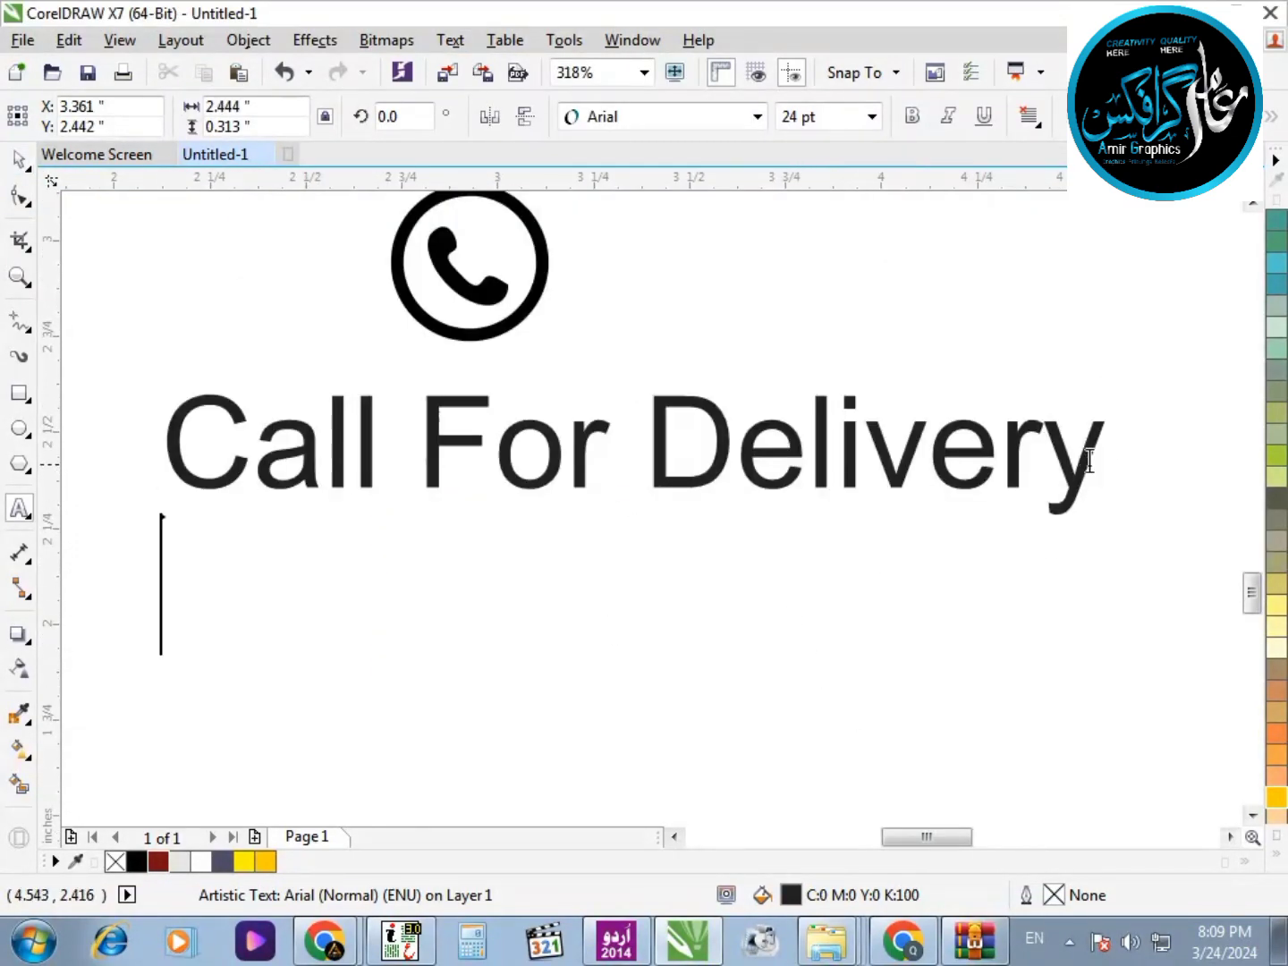
{"action": "type", "text": "+123 "}
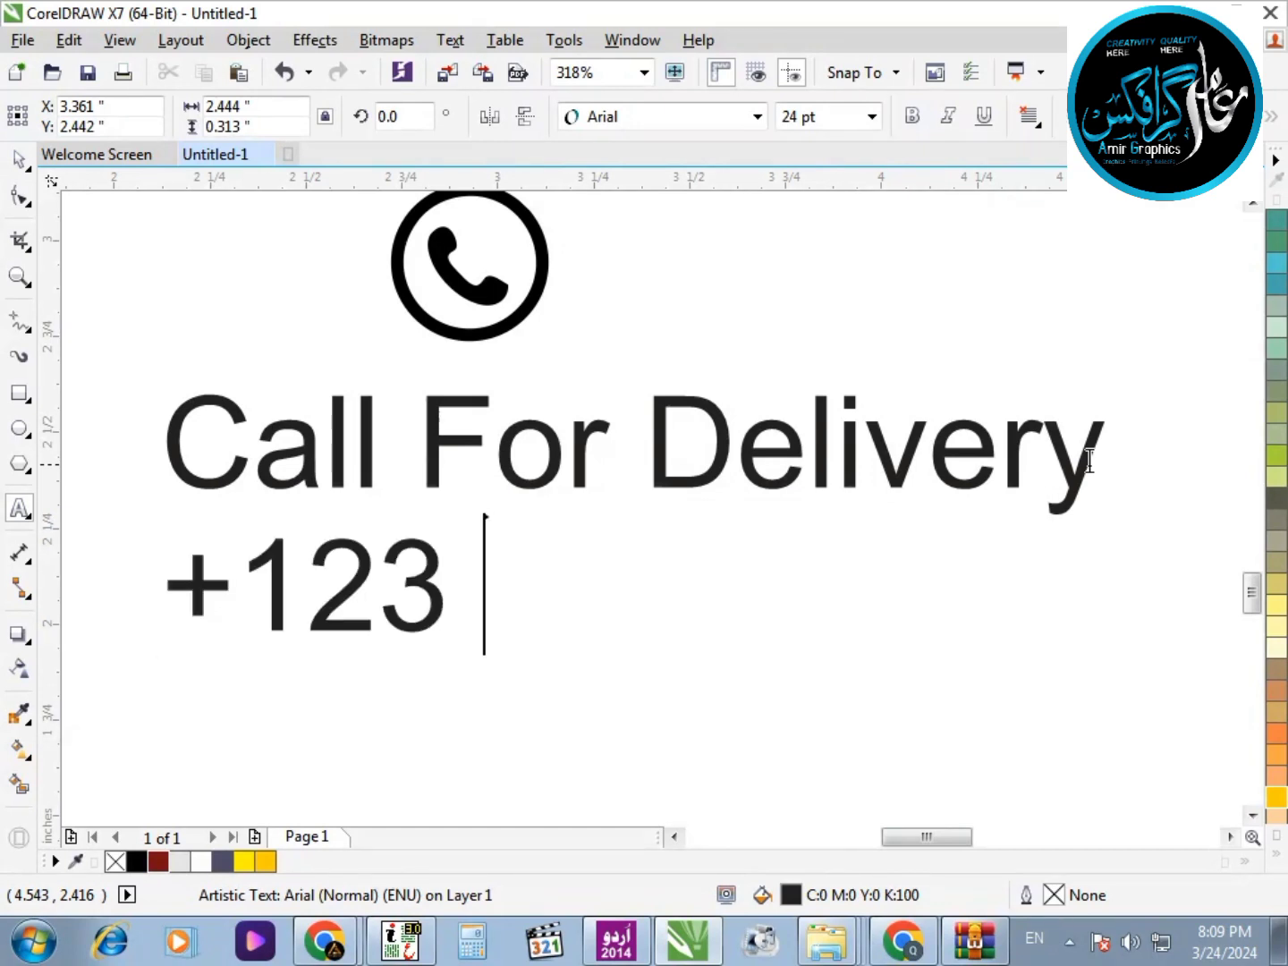
{"action": "type", "text": "("}
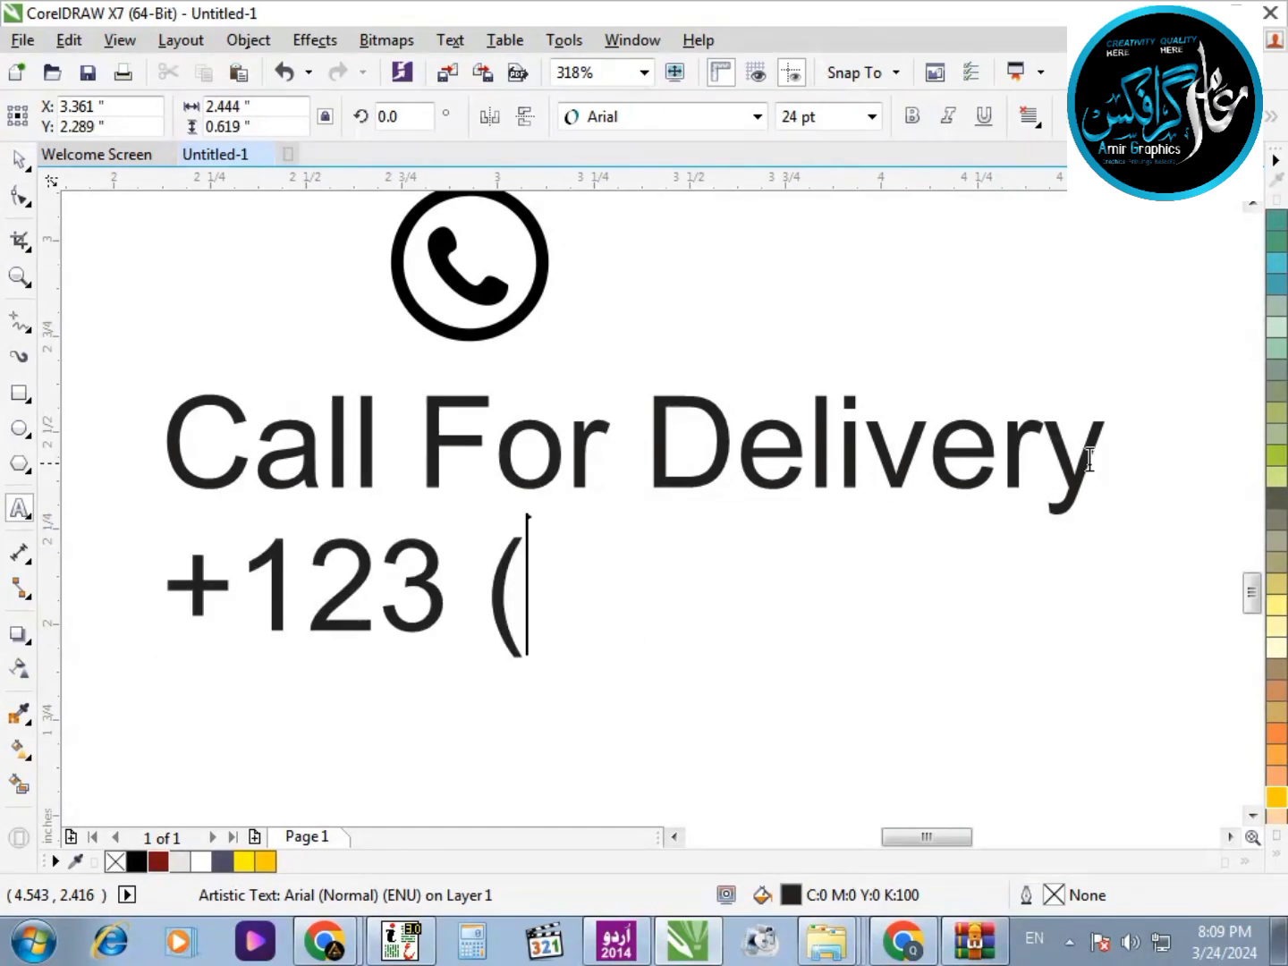
{"action": "type", "text": "456) 7890"}
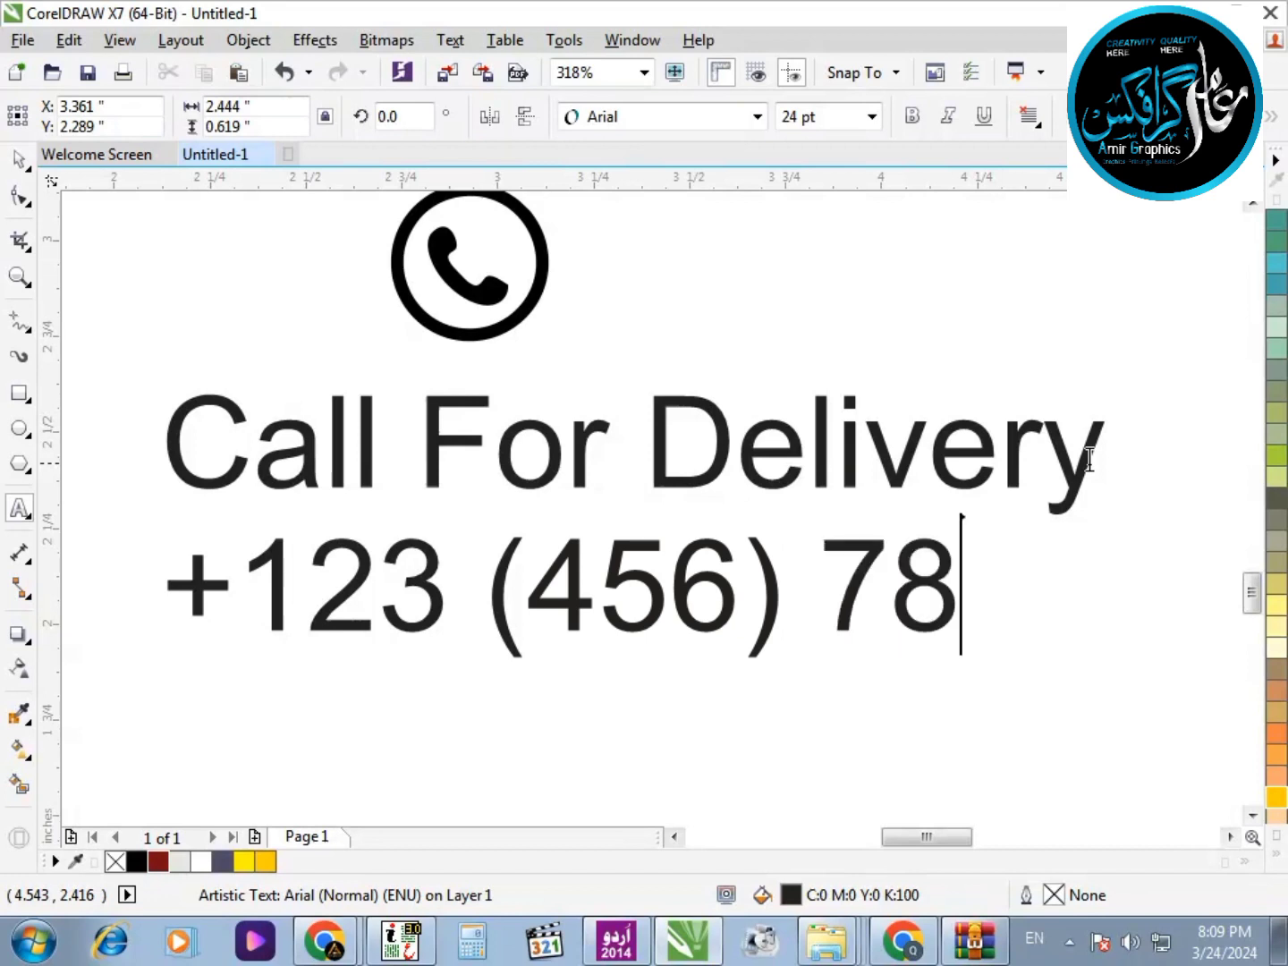
Set the font of the two-line delivery text to Bebas
{"action": "left_click", "coordinate": [20, 158]}
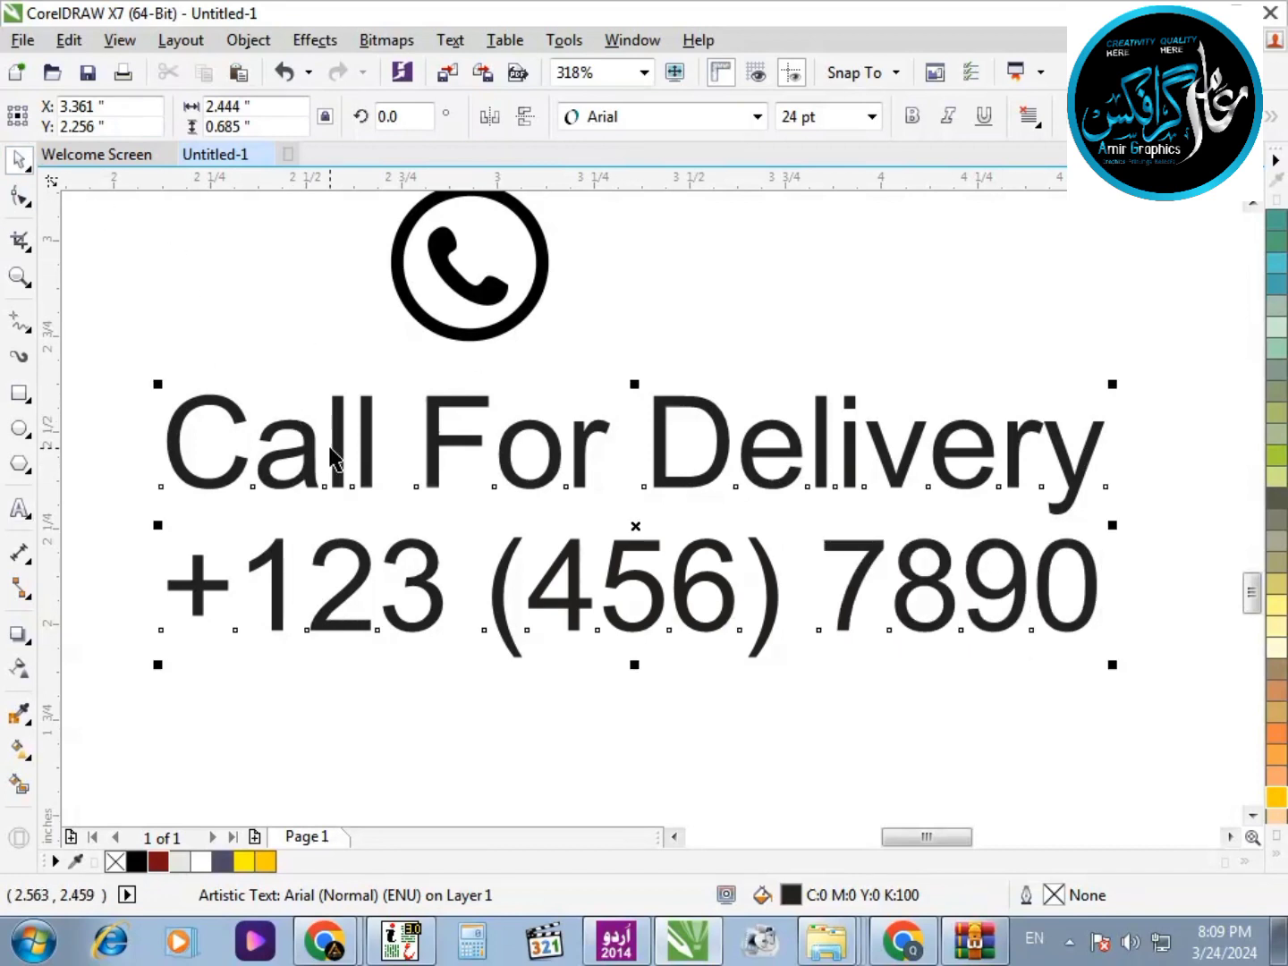
{"action": "left_click", "coordinate": [340, 457]}
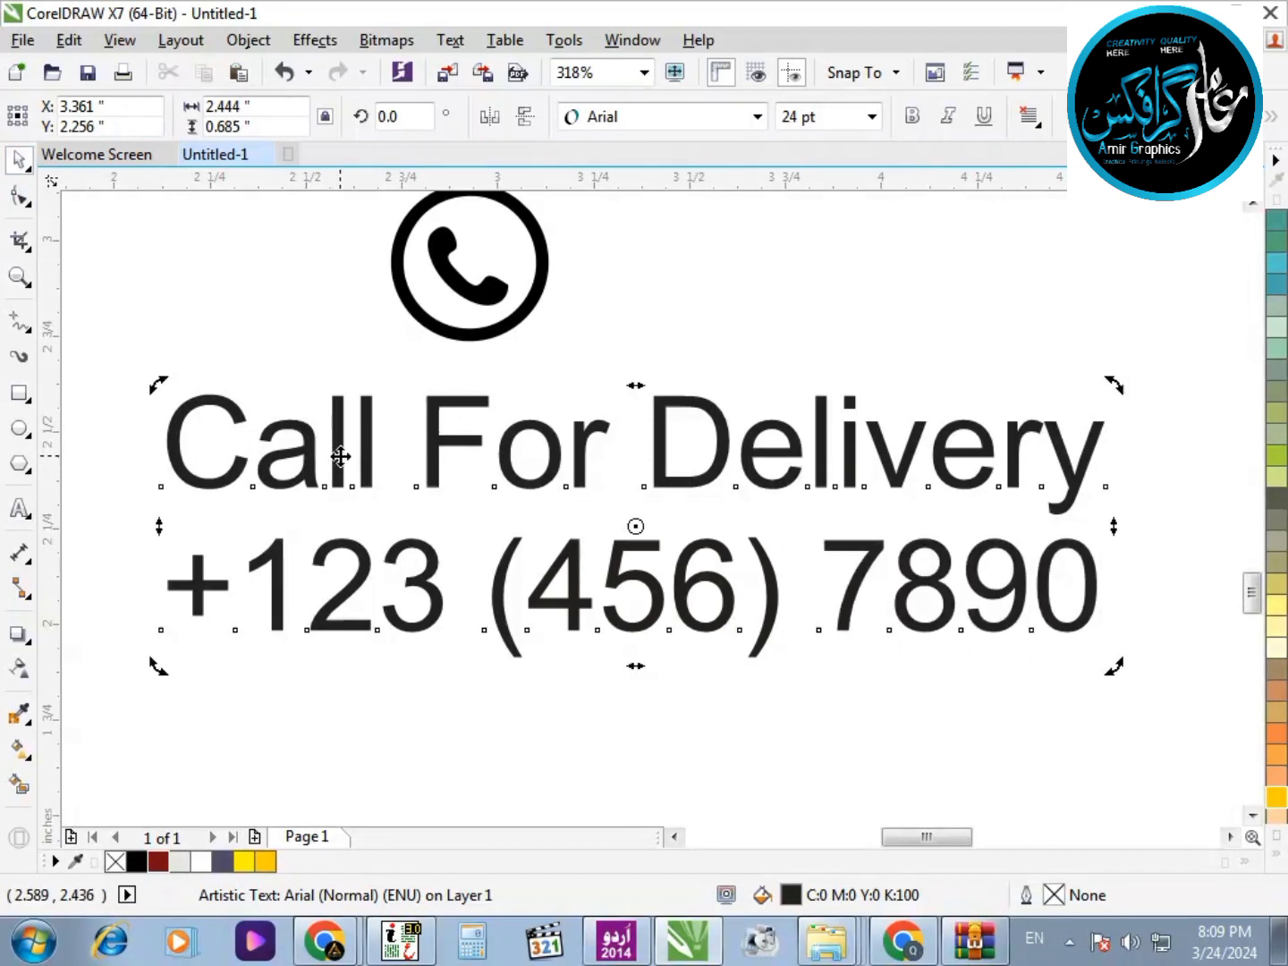
{"action": "left_click", "coordinate": [756, 117]}
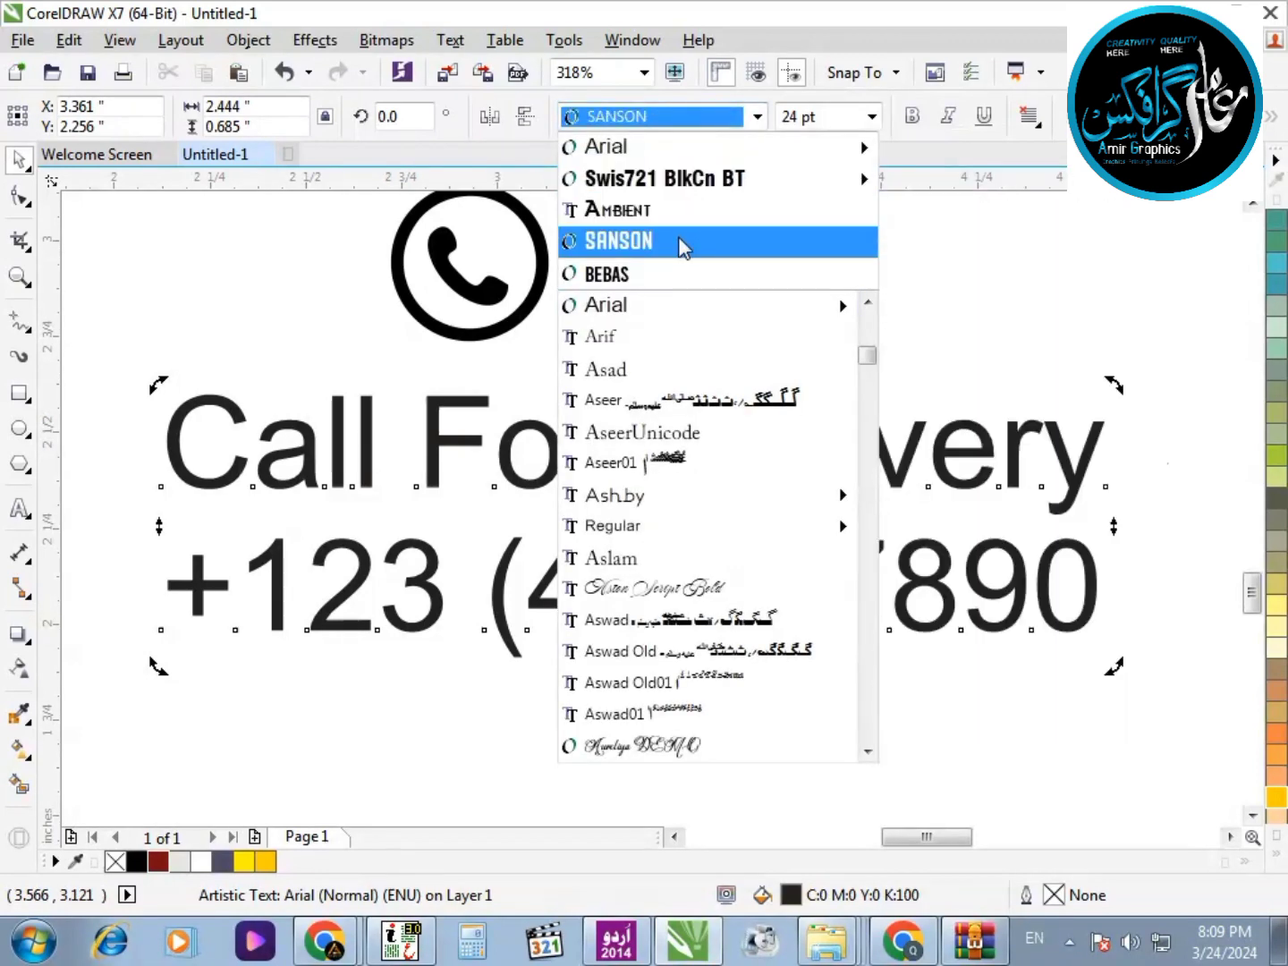
{"action": "left_click", "coordinate": [682, 285]}
{"action": "scroll", "coordinate": [749, 363], "scroll_direction": "down", "scroll_amount": 4}
{"action": "scroll", "coordinate": [1038, 492], "scroll_direction": "up", "scroll_amount": 3}
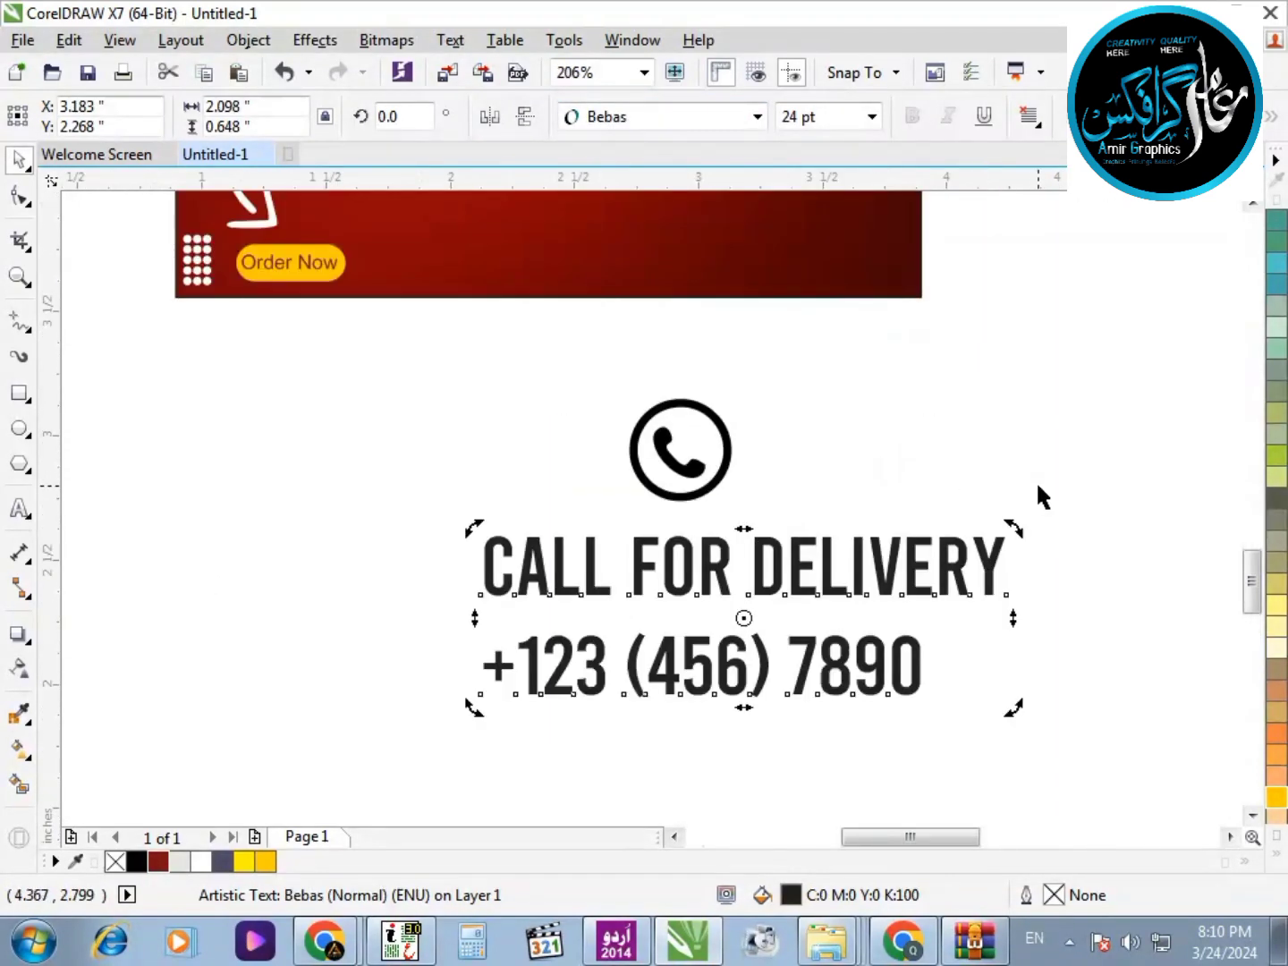
Shrink the delivery text to about 10.6 pt in Arial and place it in the advertisement's lower-right corner
{"action": "left_click_drag", "start_coordinate": [1028, 488], "coordinate": [624, 657]}
{"action": "left_click_drag", "start_coordinate": [732, 606], "coordinate": [776, 232]}
{"action": "key", "text": "F2"}
{"action": "left_click_drag", "start_coordinate": [344, 447], "coordinate": [1052, 111]}
{"action": "left_click", "coordinate": [757, 116]}
{"action": "left_click", "coordinate": [712, 281]}
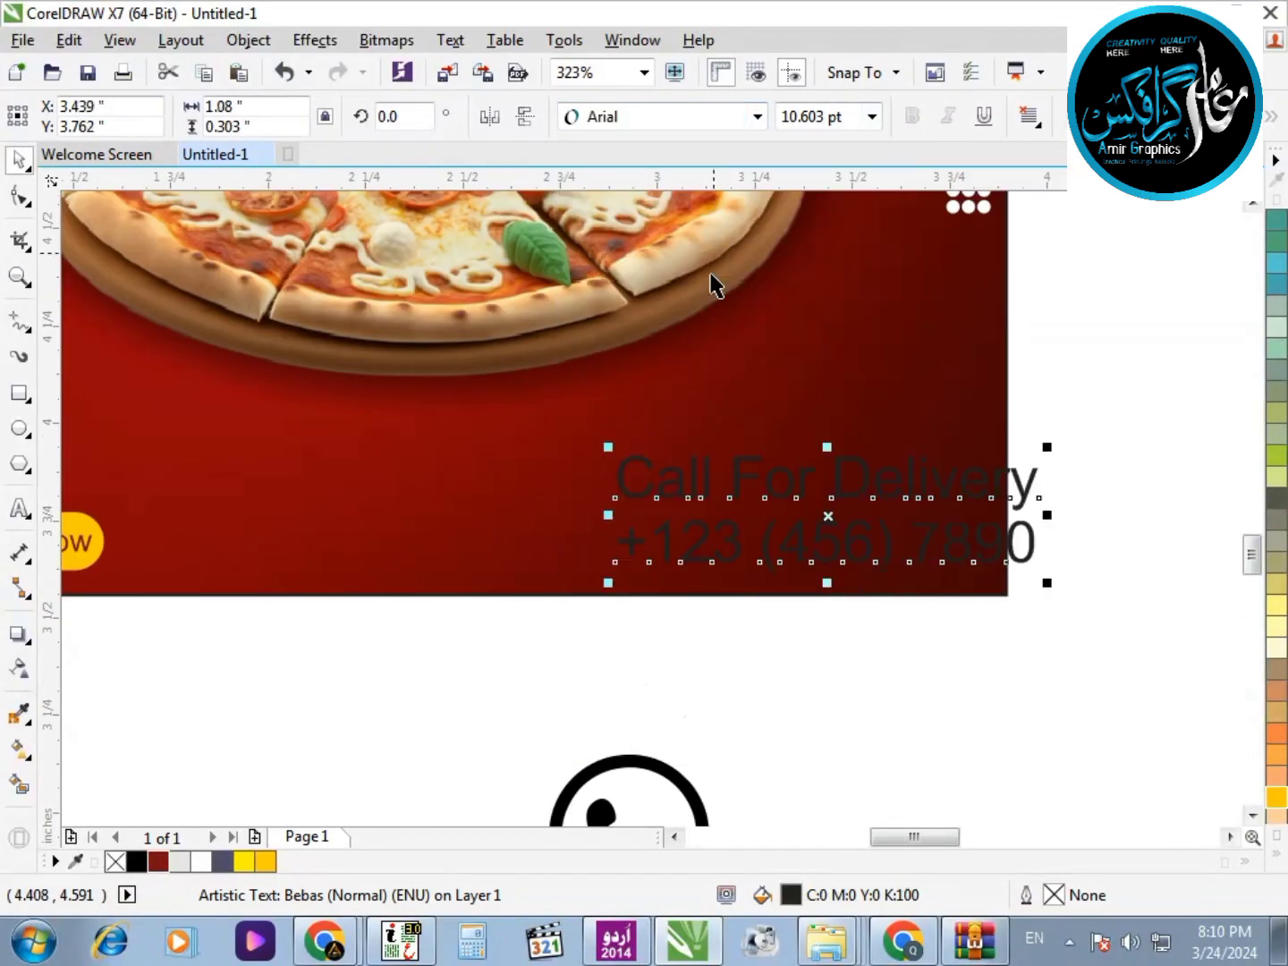
Reduce the delivery text to about 8.1 pt so it fits inside the red corner of the advertisement
{"action": "key", "text": "F2"}
{"action": "left_click_drag", "start_coordinate": [475, 408], "coordinate": [1279, 658]}
{"action": "left_click_drag", "start_coordinate": [866, 577], "coordinate": [733, 570]}
{"action": "scroll", "coordinate": [1059, 605], "scroll_direction": "down", "scroll_amount": 1}
{"action": "scroll", "coordinate": [578, 464], "scroll_direction": "up", "scroll_amount": 1}
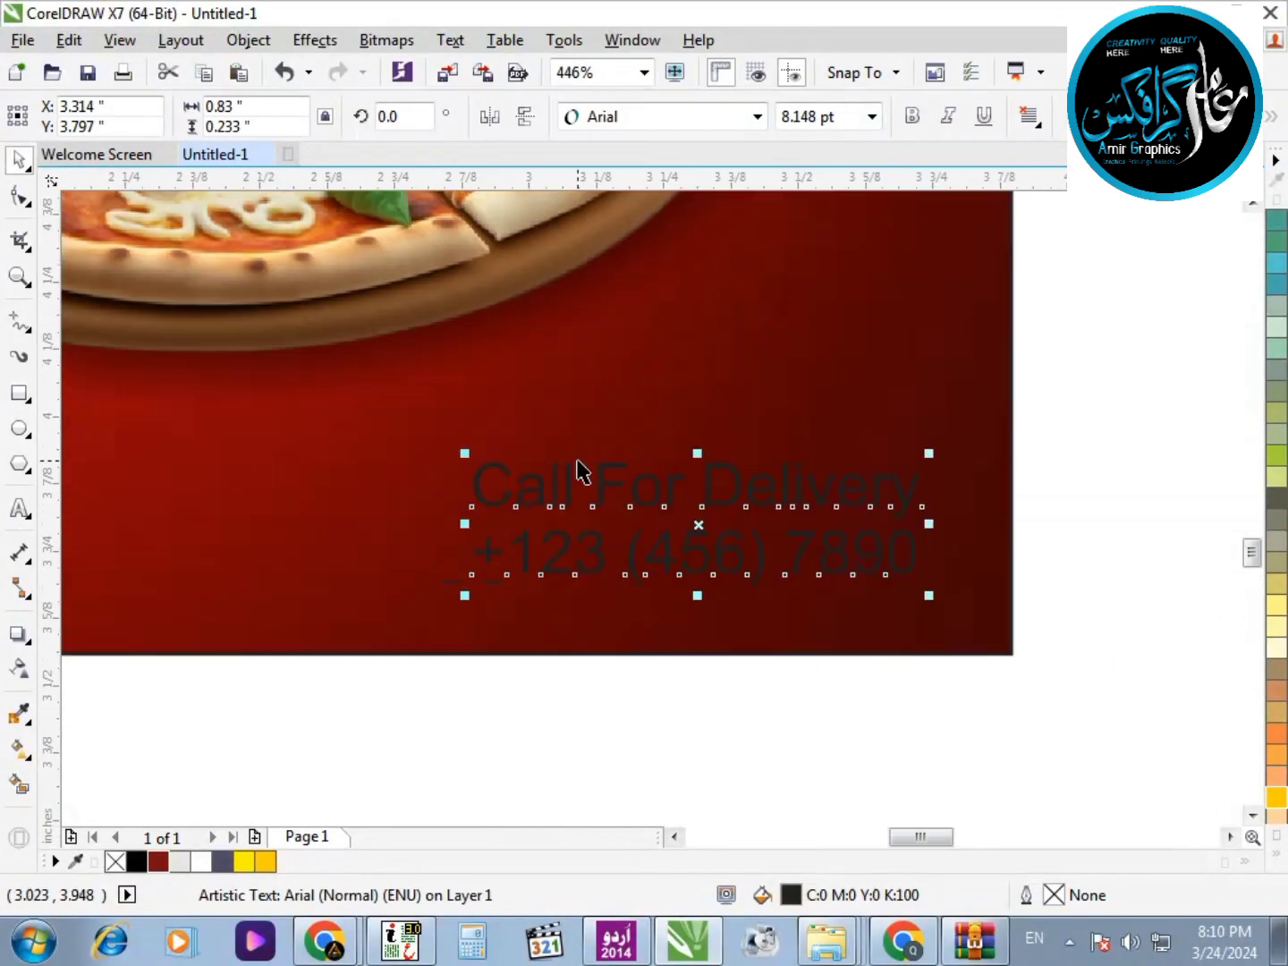
{"action": "scroll", "coordinate": [495, 501], "scroll_direction": "down", "scroll_amount": 2}
{"action": "scroll", "coordinate": [519, 549], "scroll_direction": "up", "scroll_amount": 2}
{"action": "scroll", "coordinate": [320, 483], "scroll_direction": "down", "scroll_amount": 2}
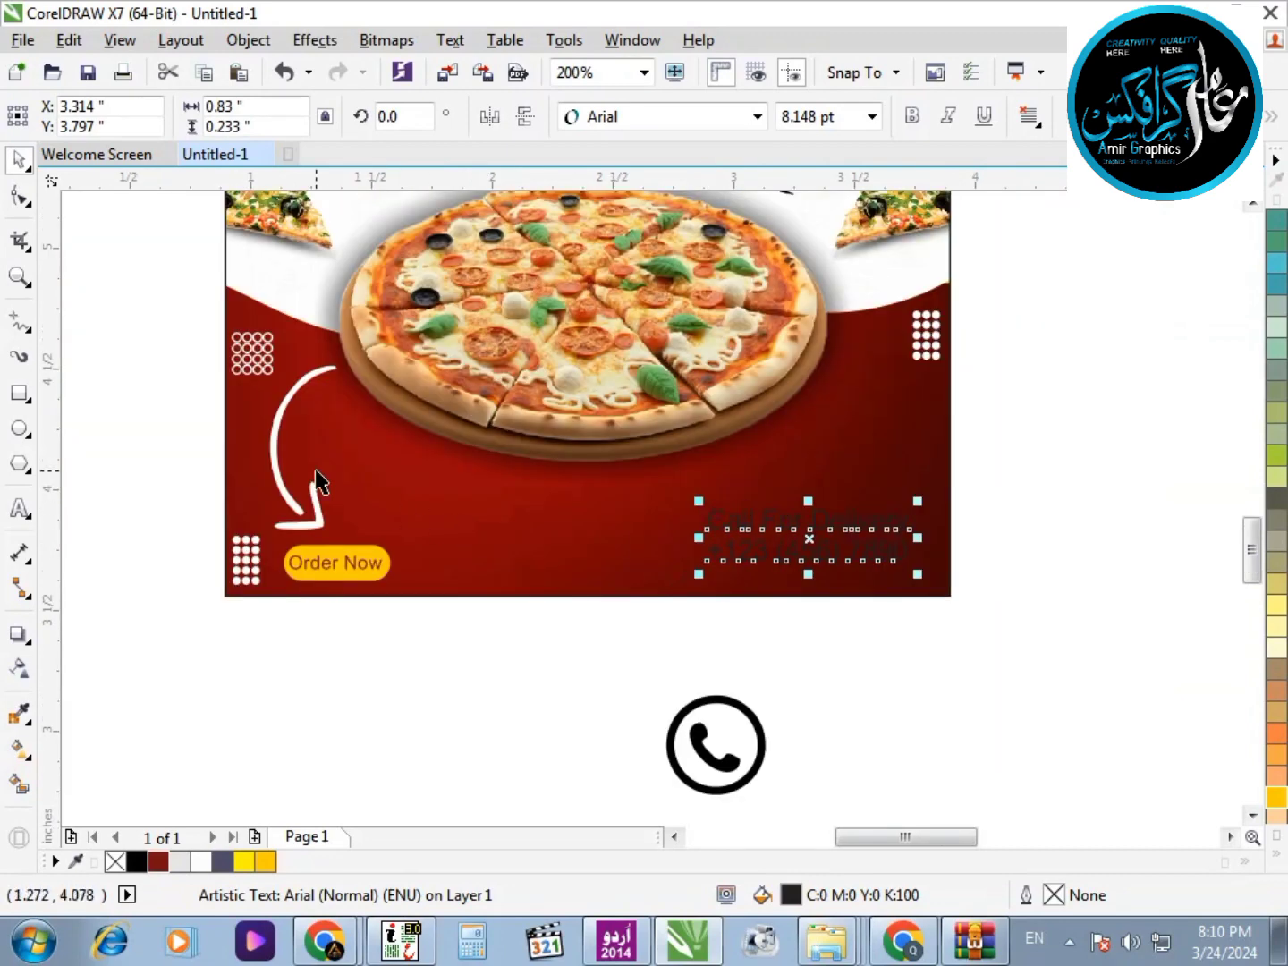
Copy the outline pen, outline color, fill and text properties from the "Order Now" text to the delivery text
{"action": "left_click", "coordinate": [69, 39]}
{"action": "left_click", "coordinate": [159, 389]}
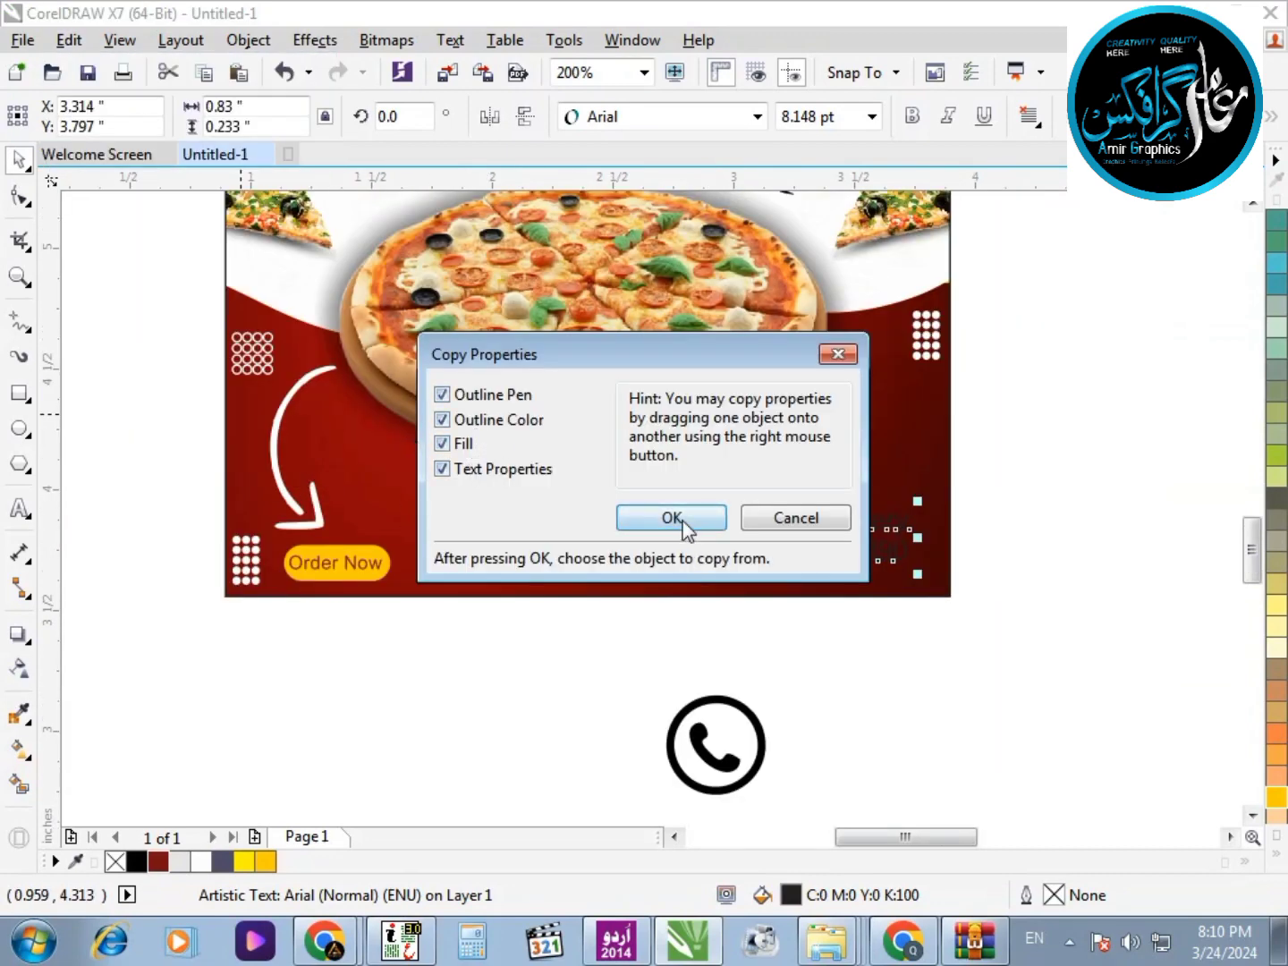
{"action": "left_click", "coordinate": [673, 519]}
{"action": "left_click", "coordinate": [340, 563]}
Move the delivery text closer to the advertisement's lower-right corner and color it Deep Yellow
{"action": "key", "text": "F2"}
{"action": "left_click_drag", "start_coordinate": [483, 647], "coordinate": [1066, 417]}
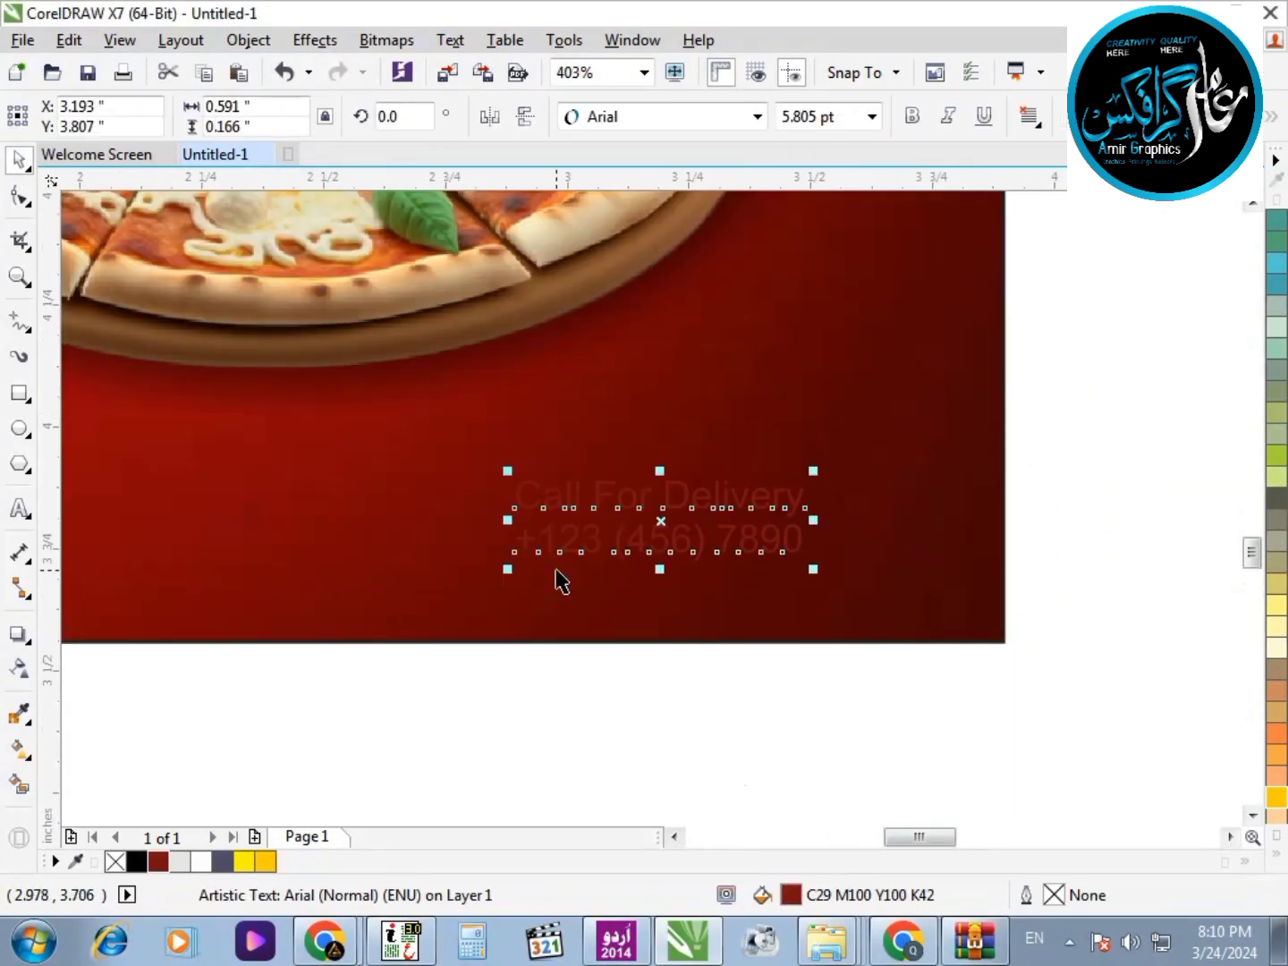
{"action": "left_click_drag", "start_coordinate": [657, 537], "coordinate": [802, 560]}
{"action": "left_click", "coordinate": [266, 860]}
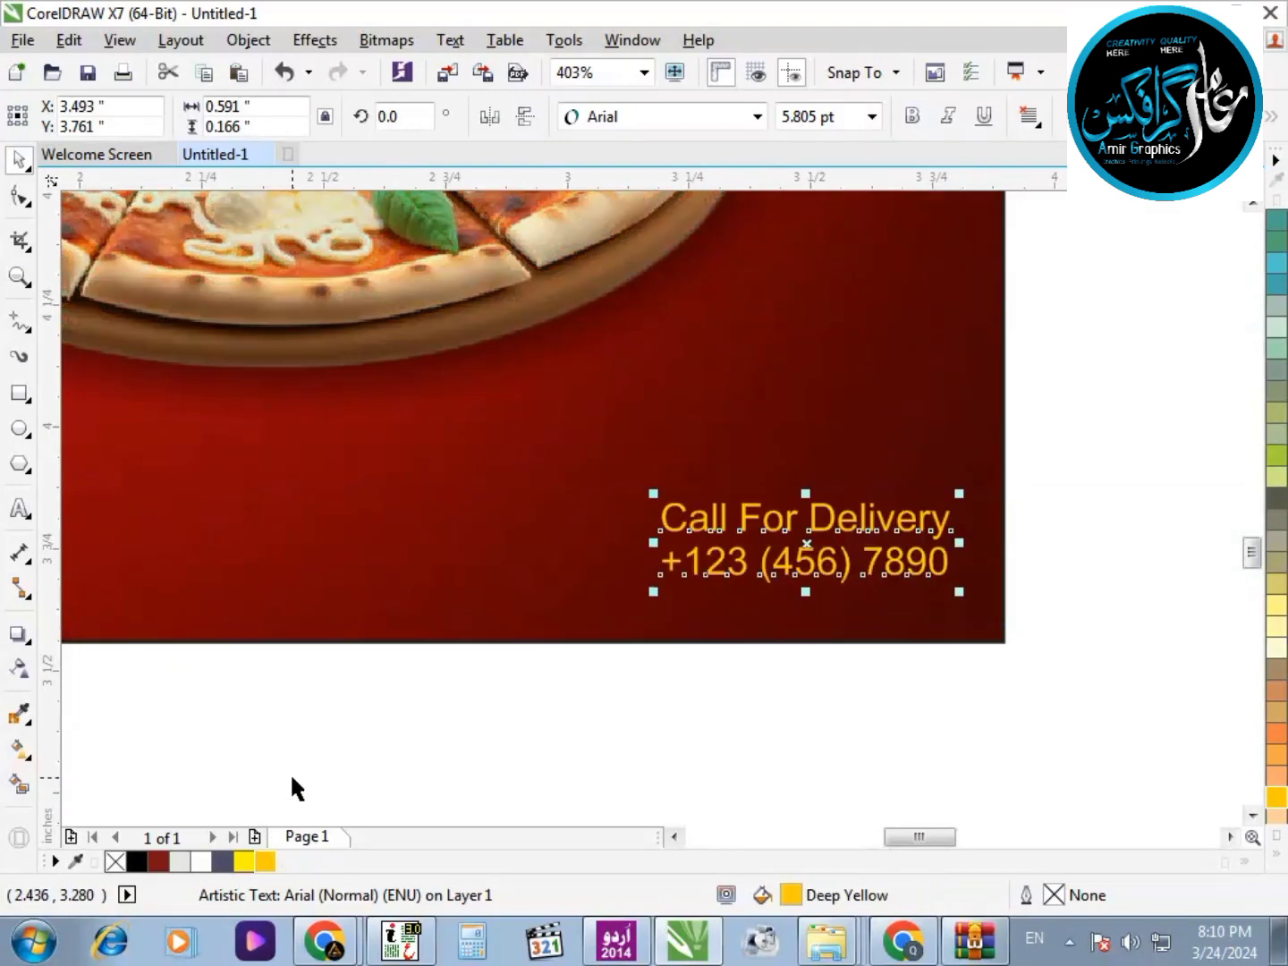
{"action": "scroll", "coordinate": [673, 592], "scroll_direction": "down", "scroll_amount": 1}
{"action": "key", "text": "F2"}
{"action": "left_click_drag", "start_coordinate": [814, 712], "coordinate": [324, 422]}
{"action": "left_click", "coordinate": [606, 614]}
{"action": "key", "text": "F3"}
{"action": "left_click", "coordinate": [752, 653]}
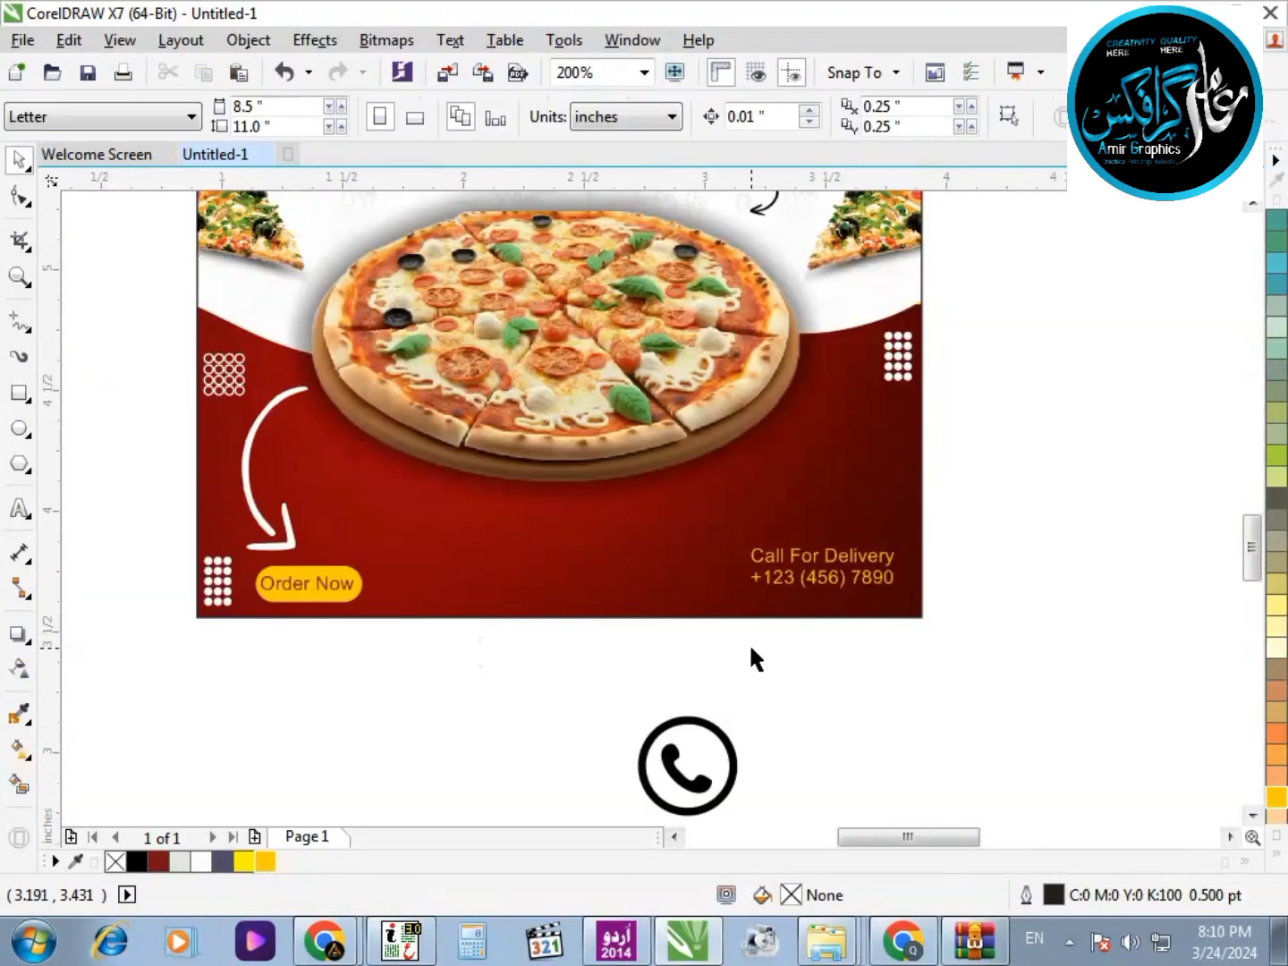
Break the delivery text apart into separate lines
{"action": "left_click", "coordinate": [839, 585]}
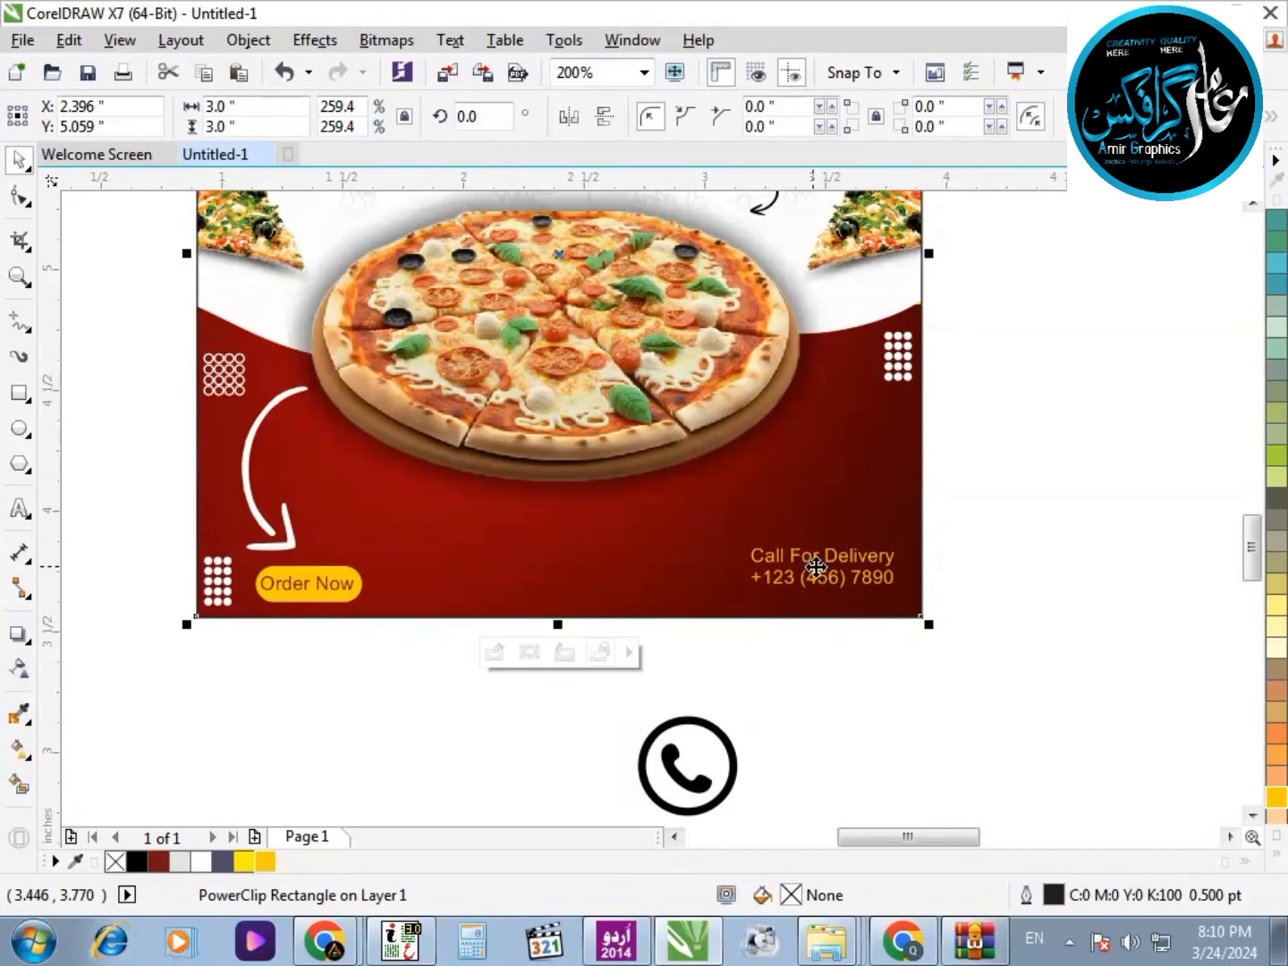
{"action": "left_click", "coordinate": [1209, 504]}
{"action": "key", "text": "F2"}
{"action": "left_click_drag", "start_coordinate": [1001, 699], "coordinate": [569, 464]}
{"action": "left_click", "coordinate": [776, 458]}
{"action": "key", "text": "ctrl+k"}
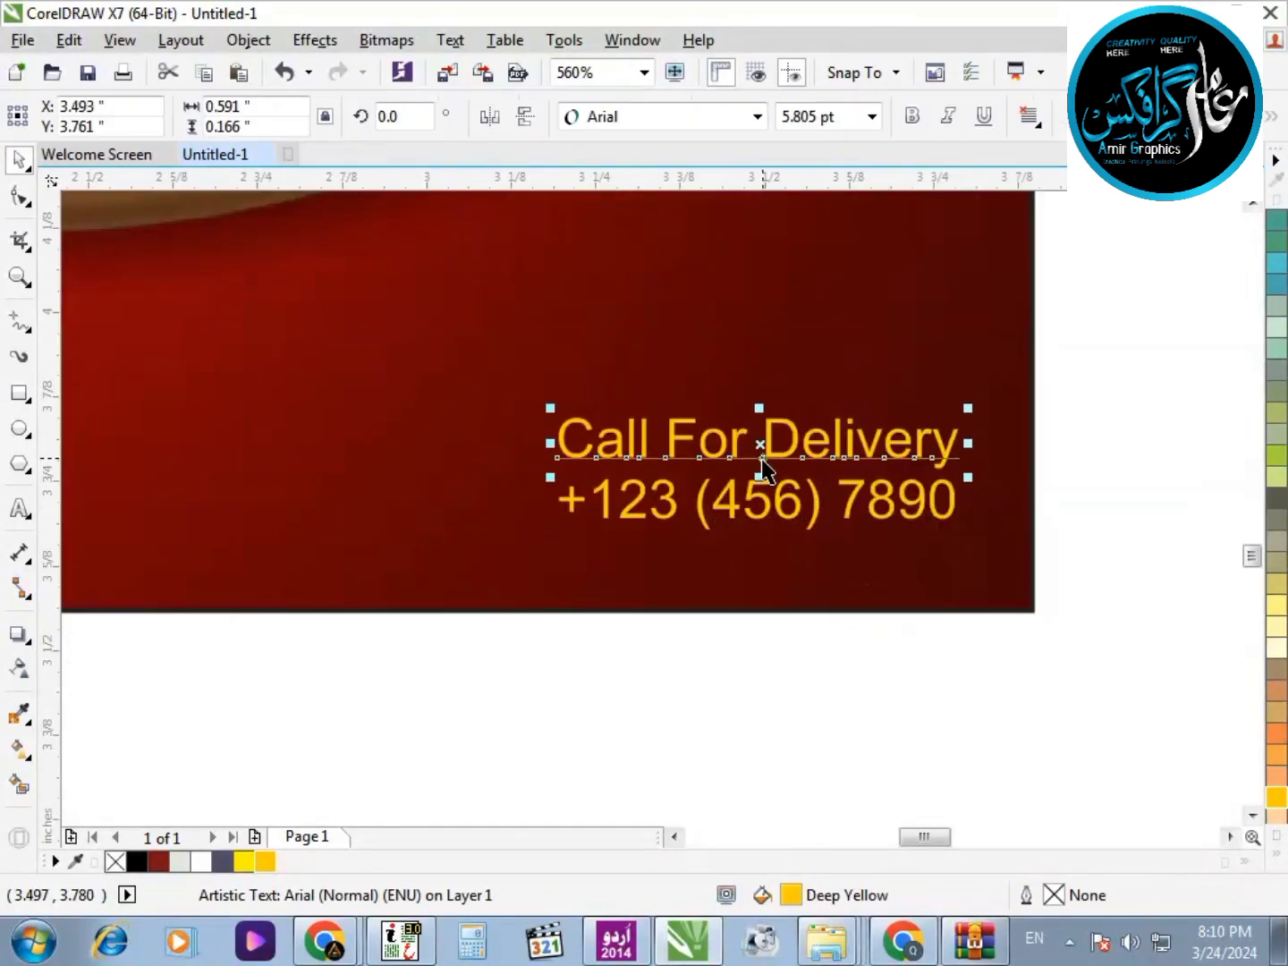
Make the phone number line bold and enlarge it slightly, extending it to the left
{"action": "left_click", "coordinate": [768, 523]}
{"action": "left_click", "coordinate": [913, 116]}
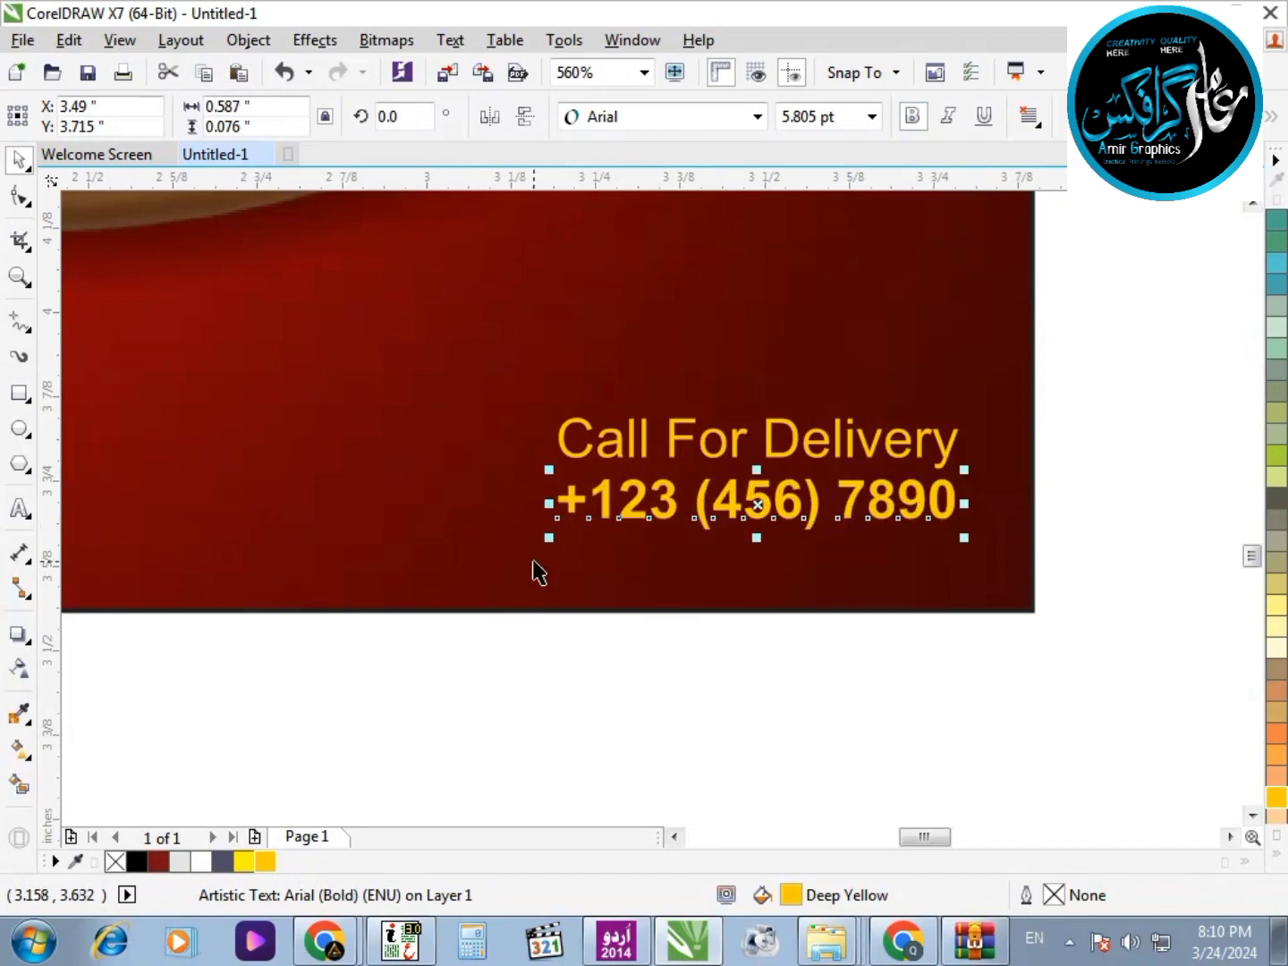
{"action": "left_click_drag", "start_coordinate": [542, 541], "coordinate": [489, 547]}
Reduce "Call For Delivery" to about 5.1 pt and center it over the phone number
{"action": "left_click", "coordinate": [793, 453]}
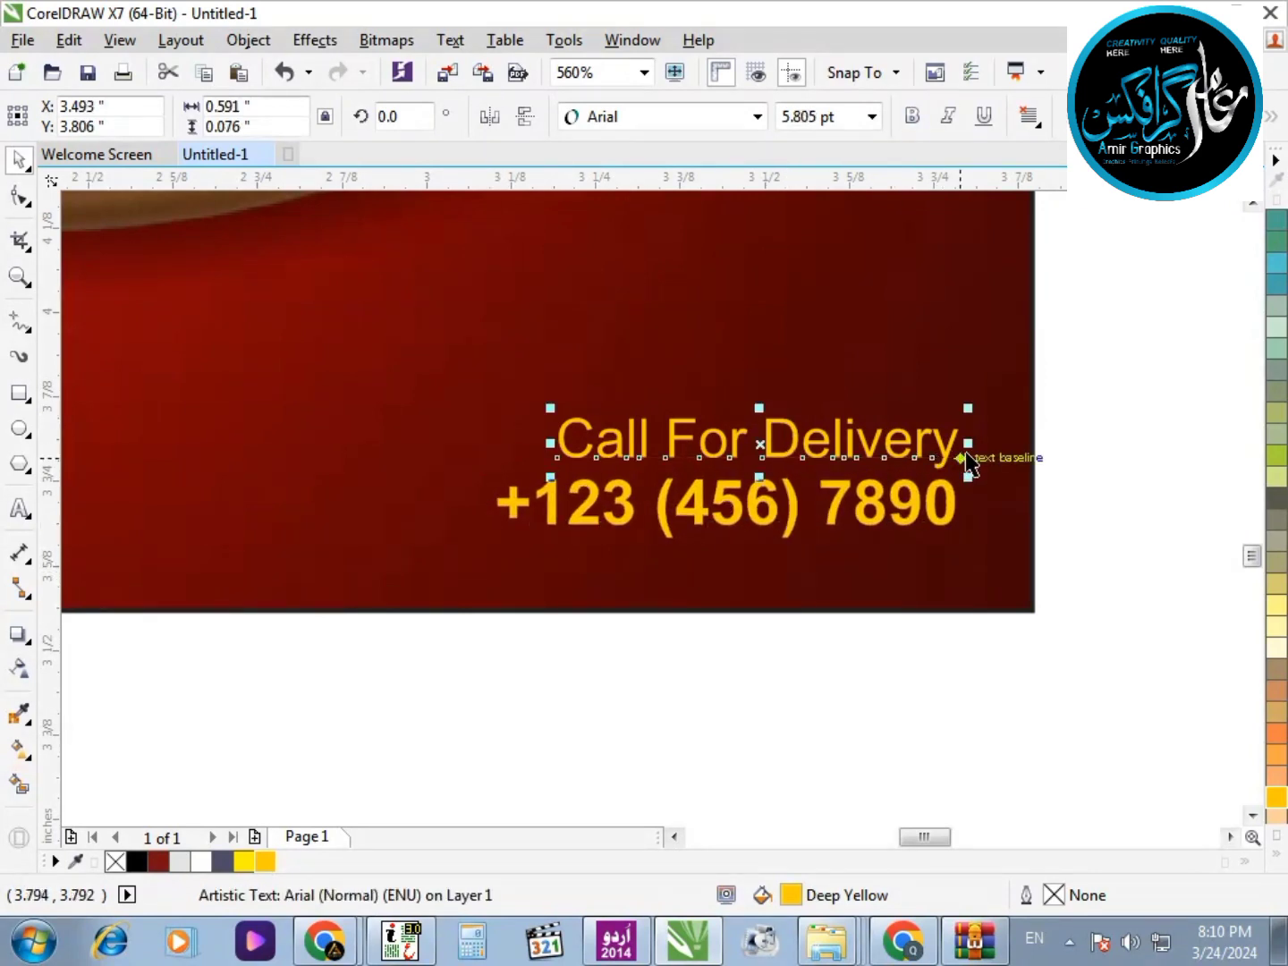
{"action": "left_click_drag", "start_coordinate": [969, 472], "coordinate": [921, 472]}
{"action": "left_click", "coordinate": [793, 501], "text": "shift"}
{"action": "left_click", "coordinate": [1075, 494]}
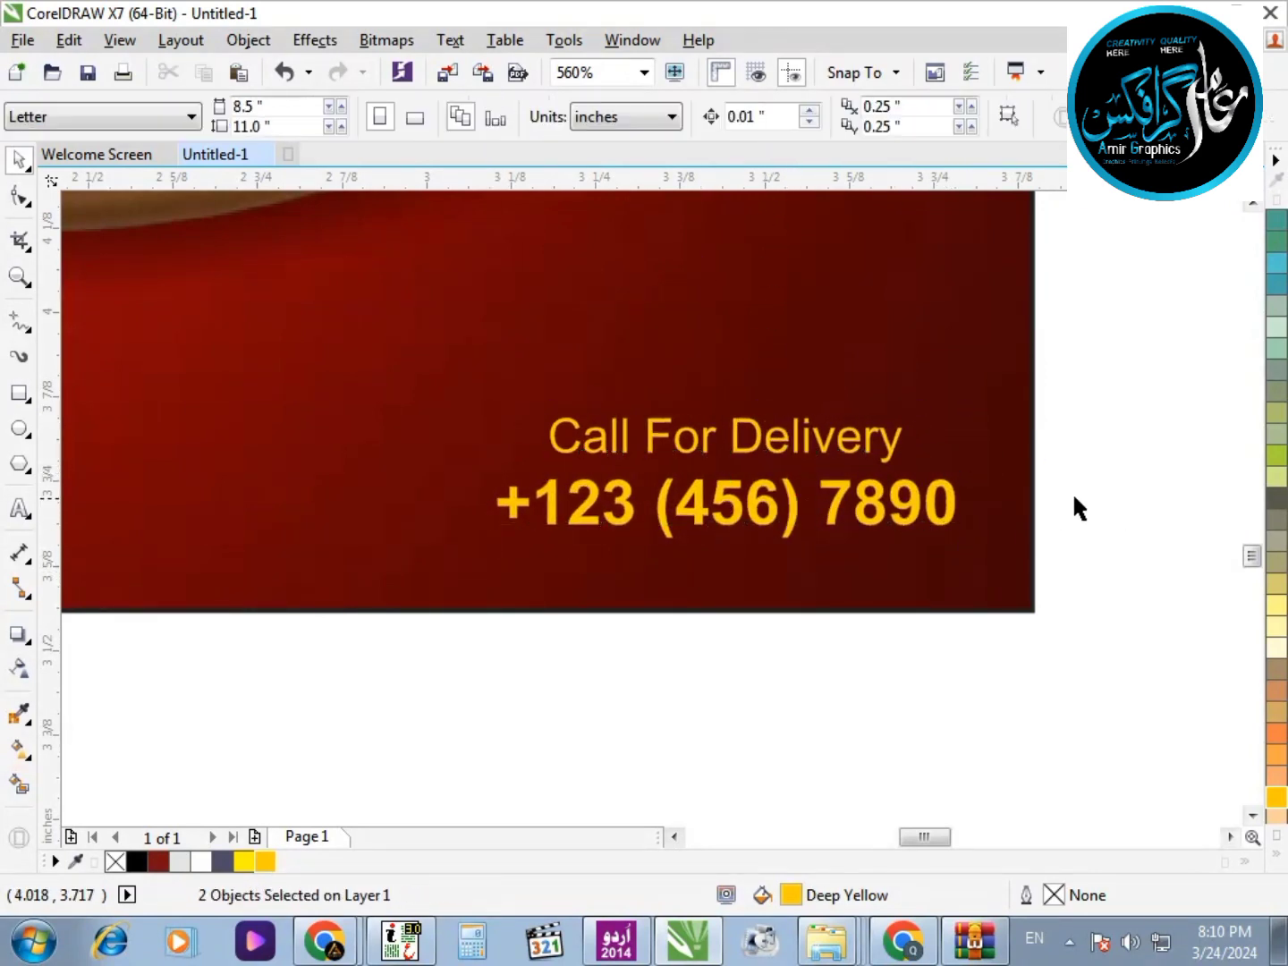
Move "Call For Delivery" up to leave a gap above the phone number
{"action": "scroll", "coordinate": [805, 474], "scroll_direction": "down", "scroll_amount": 2}
{"action": "scroll", "coordinate": [819, 456], "scroll_direction": "up", "scroll_amount": 4}
{"action": "scroll", "coordinate": [769, 494], "scroll_direction": "down", "scroll_amount": 1}
{"action": "left_click_drag", "start_coordinate": [756, 487], "coordinate": [756, 377]}
{"action": "scroll", "coordinate": [757, 427], "scroll_direction": "down", "scroll_amount": 1}
Scale down the phone icon and move it to the left of the phone number
{"action": "left_click", "coordinate": [969, 568]}
{"action": "key", "text": "F2"}
{"action": "left_click_drag", "start_coordinate": [970, 568], "coordinate": [488, 322]}
{"action": "scroll", "coordinate": [621, 566], "scroll_direction": "down", "scroll_amount": 1}
{"action": "left_click_drag", "start_coordinate": [353, 684], "coordinate": [582, 886]}
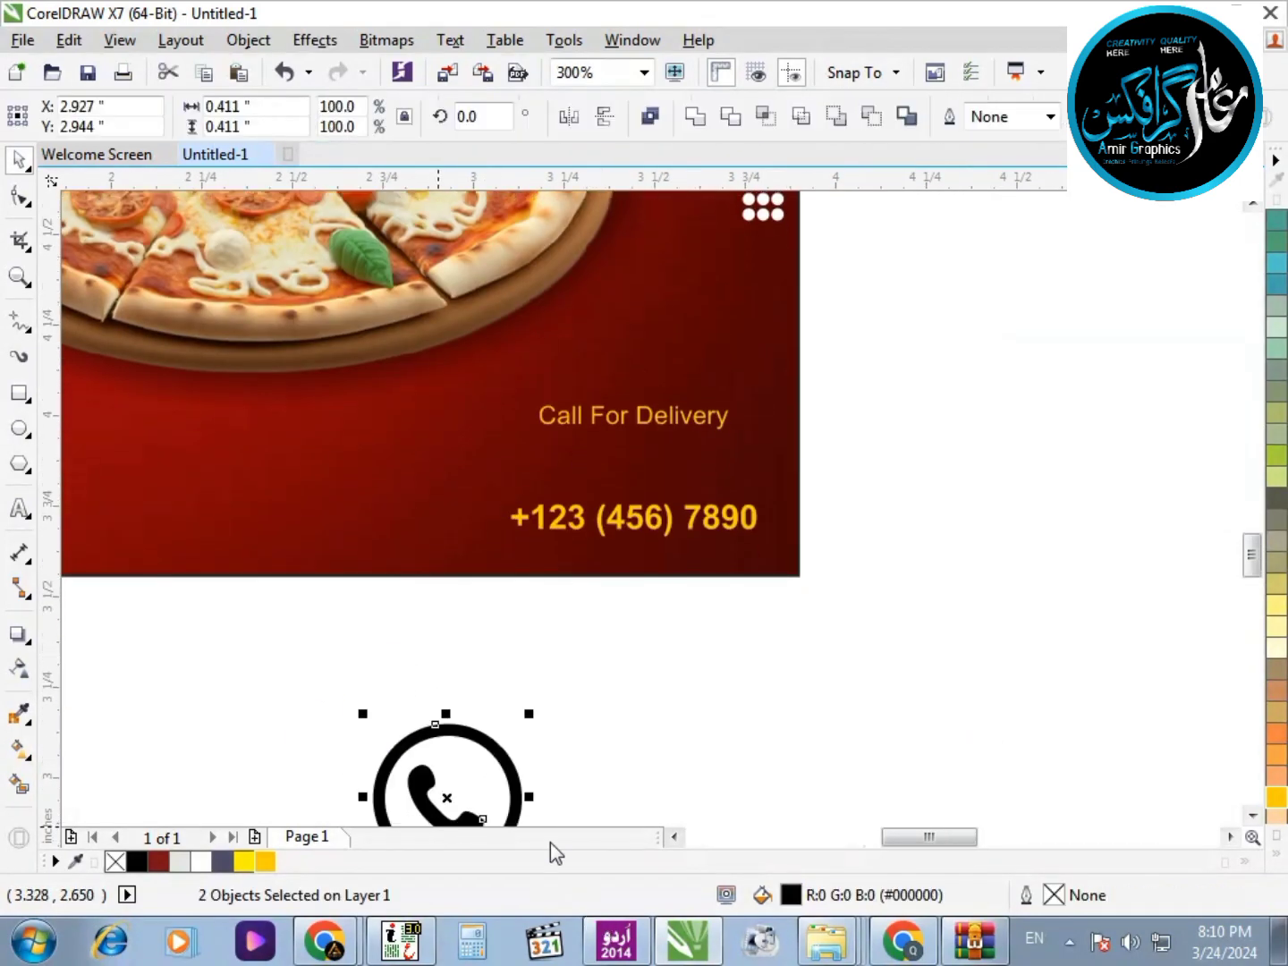
{"action": "left_click_drag", "start_coordinate": [531, 713], "coordinate": [481, 762]}
{"action": "left_click_drag", "start_coordinate": [446, 797], "coordinate": [466, 527]}
Undo the accidental background move, then shrink the phone icon to about 0.11 inch beside the number and fill it white
{"action": "scroll", "coordinate": [442, 537], "scroll_direction": "up", "scroll_amount": 4}
{"action": "left_click_drag", "start_coordinate": [656, 416], "coordinate": [652, 426]}
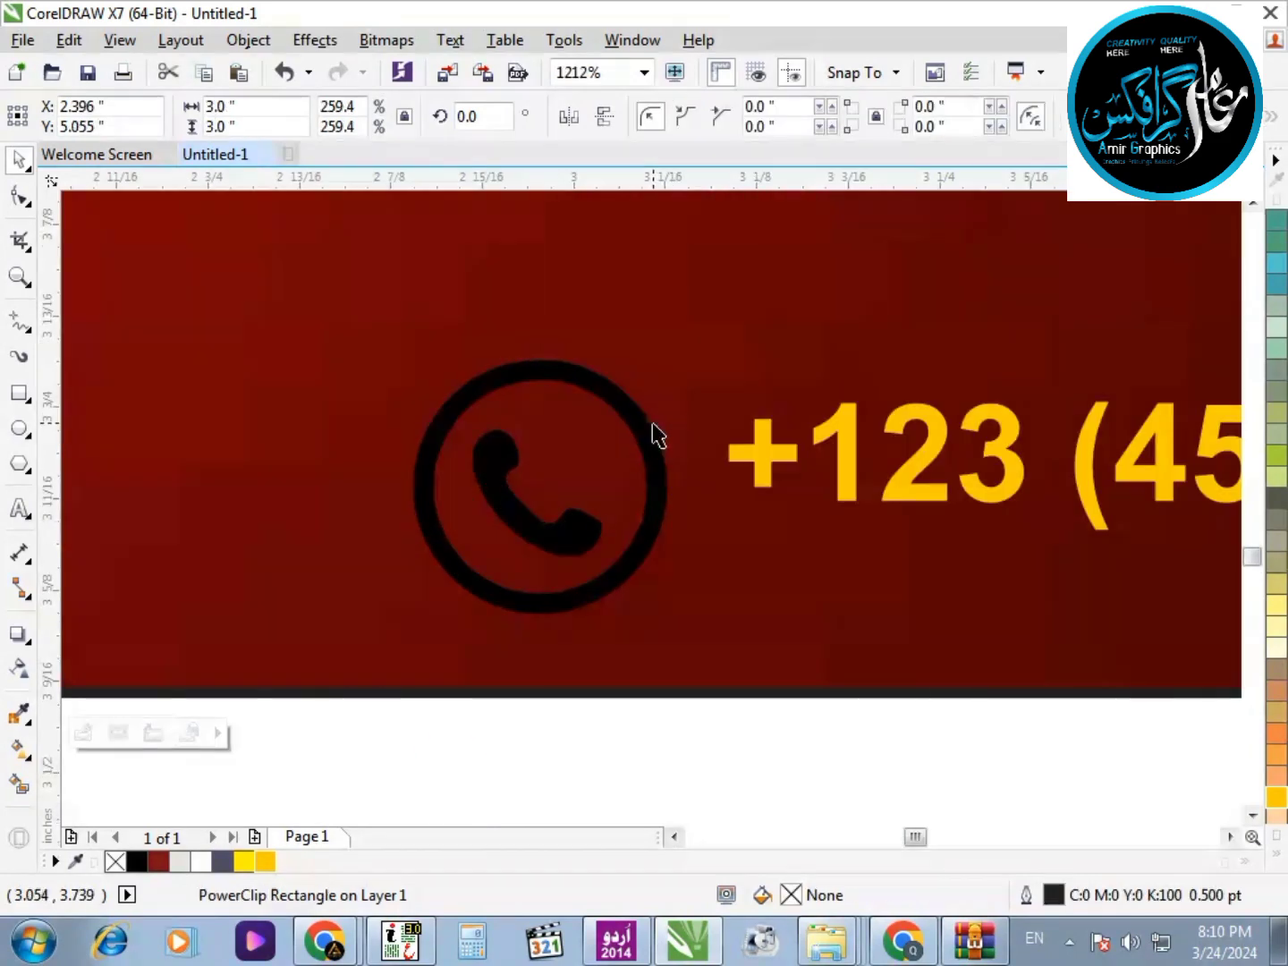
{"action": "key", "text": "ctrl+z"}
{"action": "left_click_drag", "start_coordinate": [403, 619], "coordinate": [456, 571]}
{"action": "left_click_drag", "start_coordinate": [507, 512], "coordinate": [559, 491]}
{"action": "left_click", "coordinate": [200, 862]}
Group the phone icon's parts and align the icon with the phone number on a common horizontal center line
{"action": "key", "text": "ctrl+g"}
{"action": "left_click", "coordinate": [781, 460], "text": "shift"}
{"action": "key", "text": "e"}
{"action": "scroll", "coordinate": [640, 671], "scroll_direction": "down", "scroll_amount": 2}
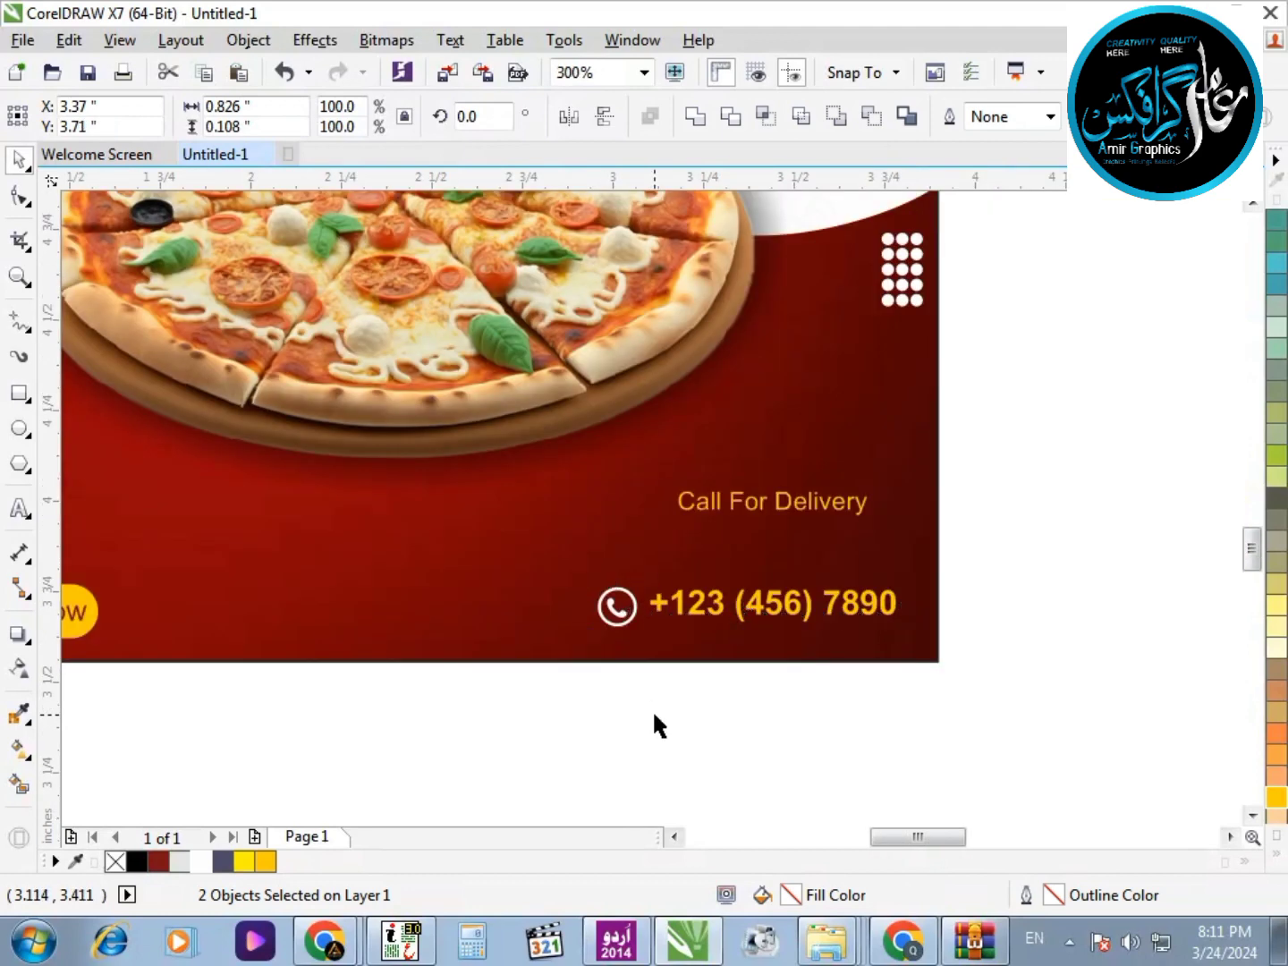
{"action": "left_click", "coordinate": [657, 727]}
Duplicate the curly arrow below the discount badge near "Call For Delivery" and mirror the copy horizontally
{"action": "scroll", "coordinate": [625, 434], "scroll_direction": "down", "scroll_amount": 2}
{"action": "left_click", "coordinate": [545, 388]}
{"action": "left_click_drag", "start_coordinate": [545, 389], "coordinate": [489, 627]}
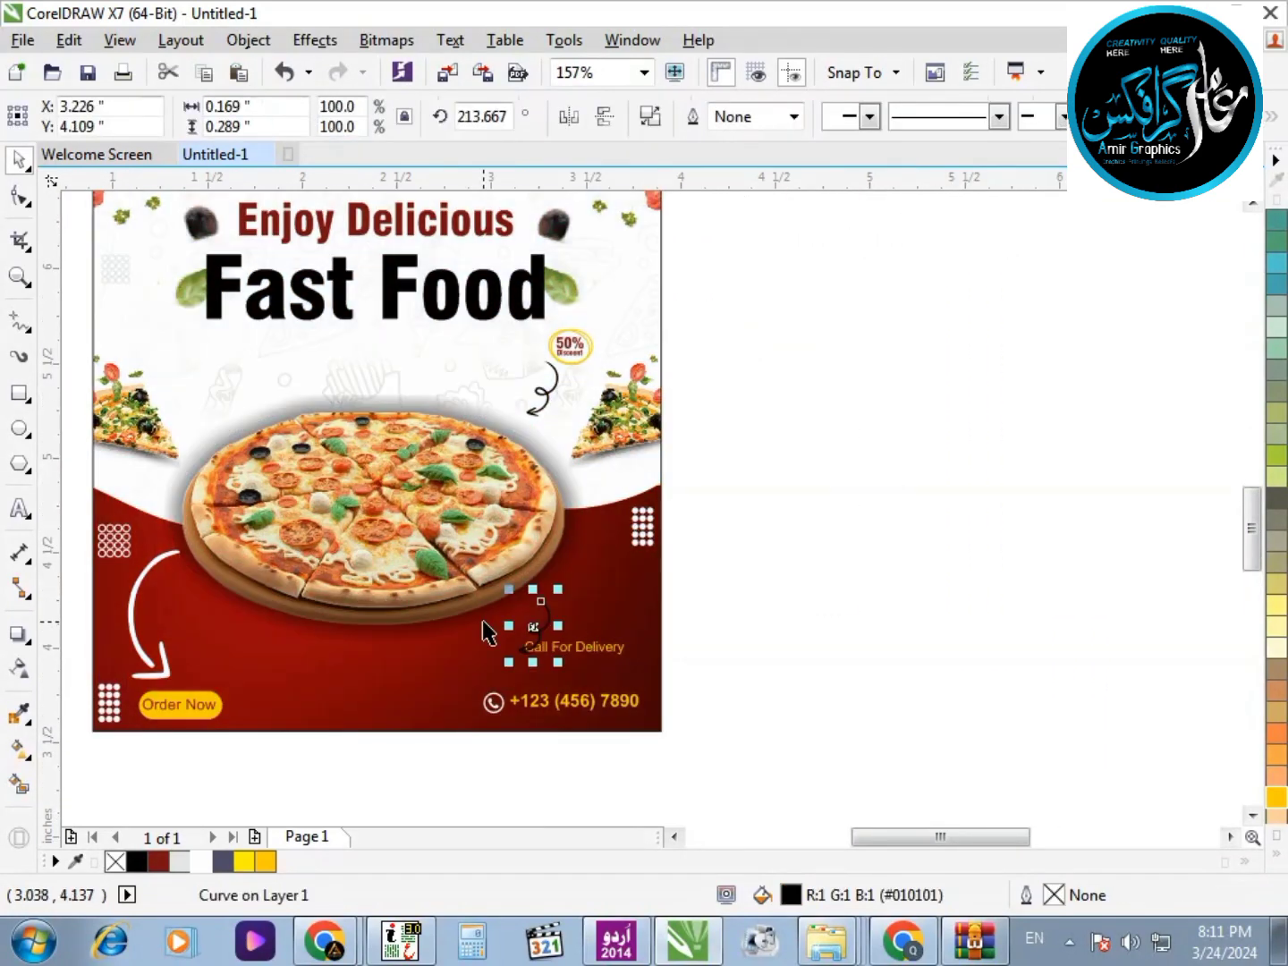
{"action": "scroll", "coordinate": [487, 627], "scroll_direction": "up", "scroll_amount": 4}
{"action": "left_click", "coordinate": [605, 117]}
{"action": "left_click", "coordinate": [569, 117]}
{"action": "left_click", "coordinate": [605, 117]}
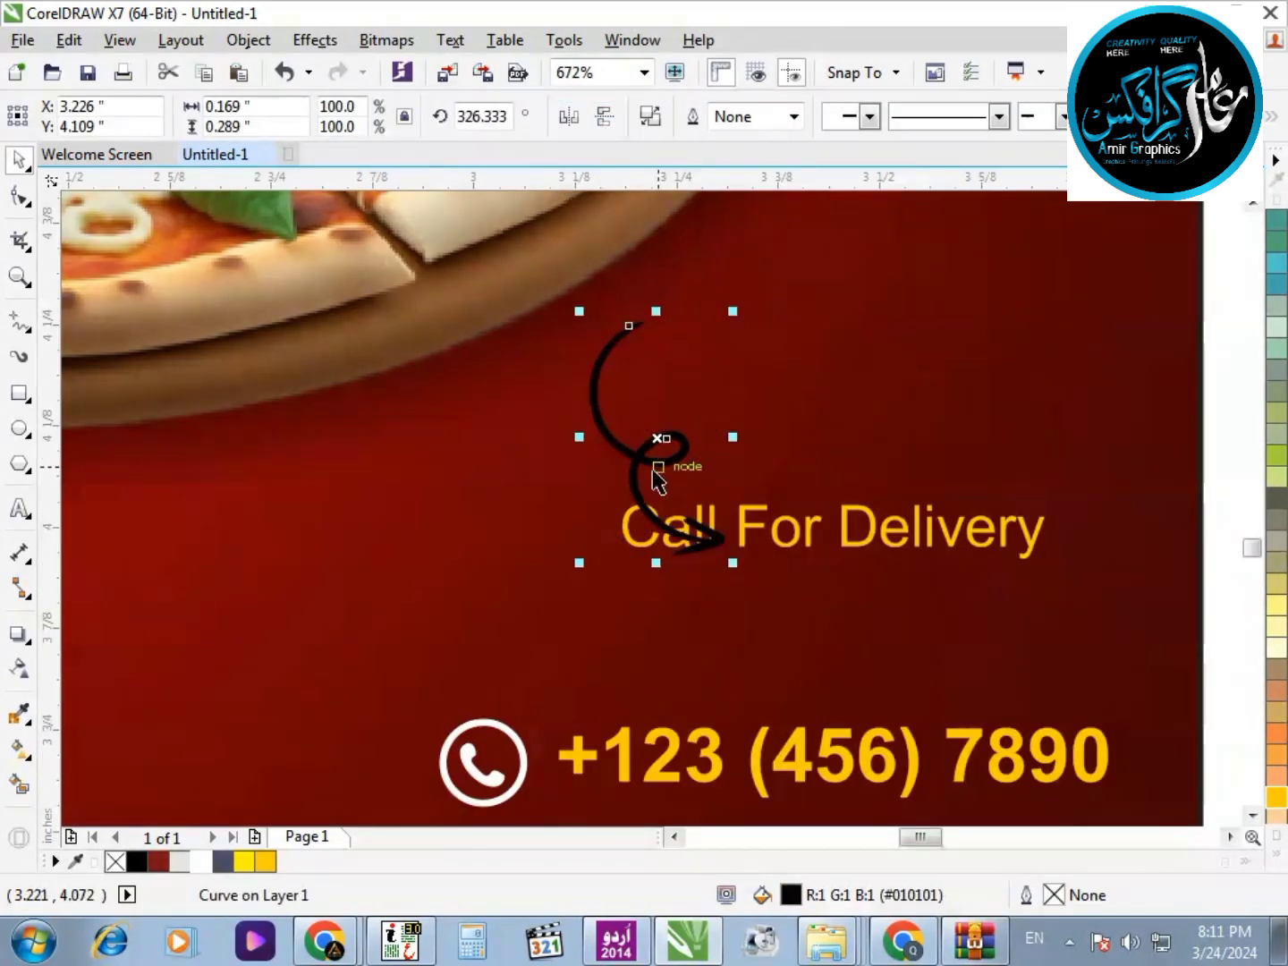
Place the copied arrow left of "Call For Delivery", rotated to about 276° toward the phone icon, and raise the text slightly
{"action": "left_click_drag", "start_coordinate": [658, 471], "coordinate": [537, 572]}
{"action": "left_click", "coordinate": [541, 536]}
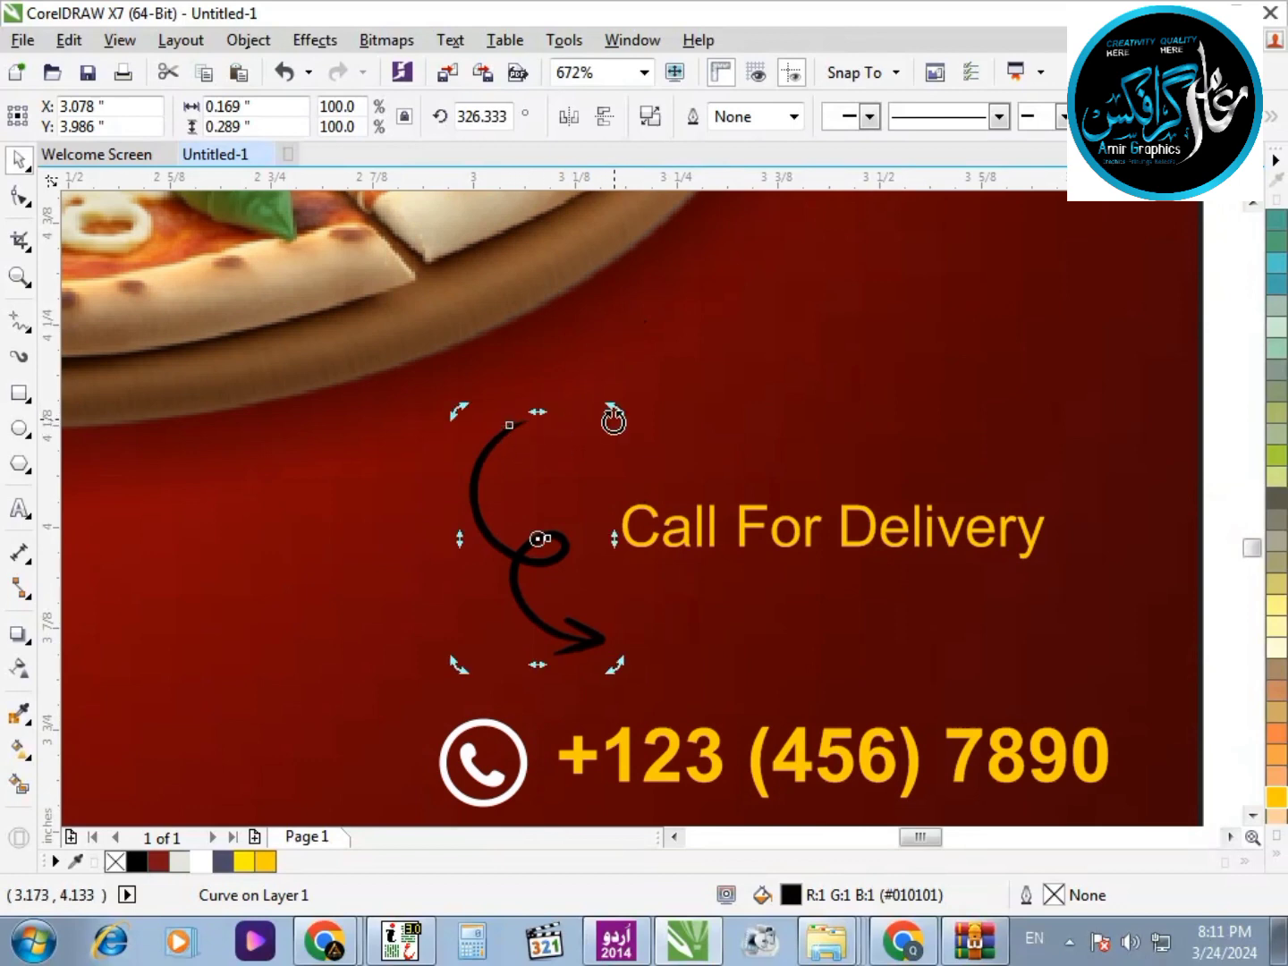
{"action": "left_click_drag", "start_coordinate": [612, 420], "coordinate": [732, 536]}
{"action": "left_click", "coordinate": [727, 527]}
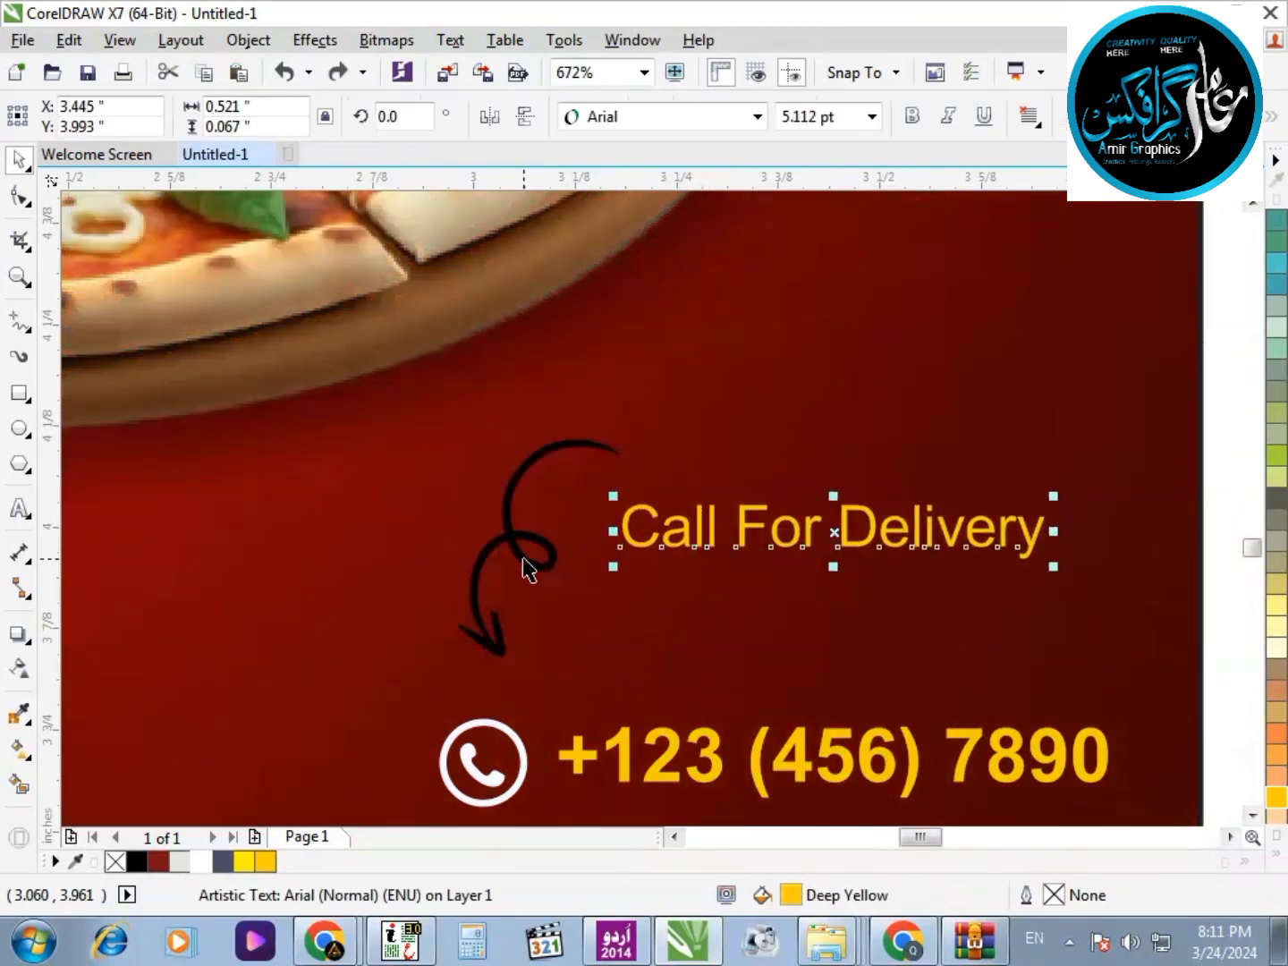
{"action": "left_click_drag", "start_coordinate": [527, 565], "coordinate": [536, 592]}
{"action": "left_click_drag", "start_coordinate": [703, 541], "coordinate": [710, 488]}
{"action": "scroll", "coordinate": [710, 488], "scroll_direction": "down", "scroll_amount": 3}
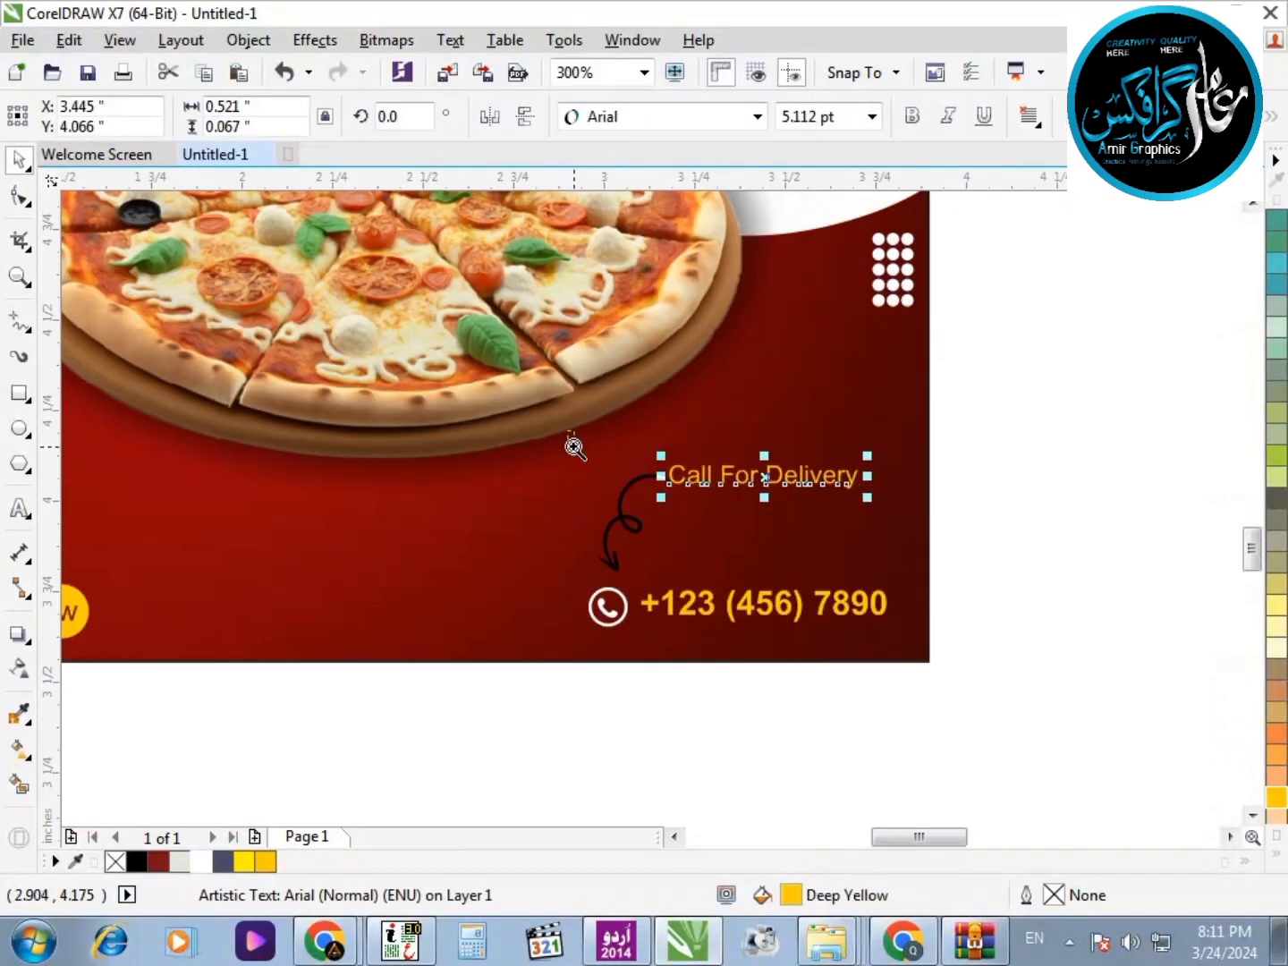
Draw a rectangle about 0.58 by 0.12 inch around "Call For Delivery" and fully round its corners
{"action": "scroll", "coordinate": [820, 517], "scroll_direction": "up", "scroll_amount": 4}
{"action": "left_click", "coordinate": [20, 393]}
{"action": "mouse_move", "coordinate": [332, 345]}
{"action": "left_mouse_down"}
{"action": "mouse_move", "coordinate": [926, 481]}
{"action": "mouse_move", "coordinate": [967, 474]}
{"action": "mouse_move", "coordinate": [902, 474]}
{"action": "left_mouse_up"}
{"action": "key", "text": "F10"}
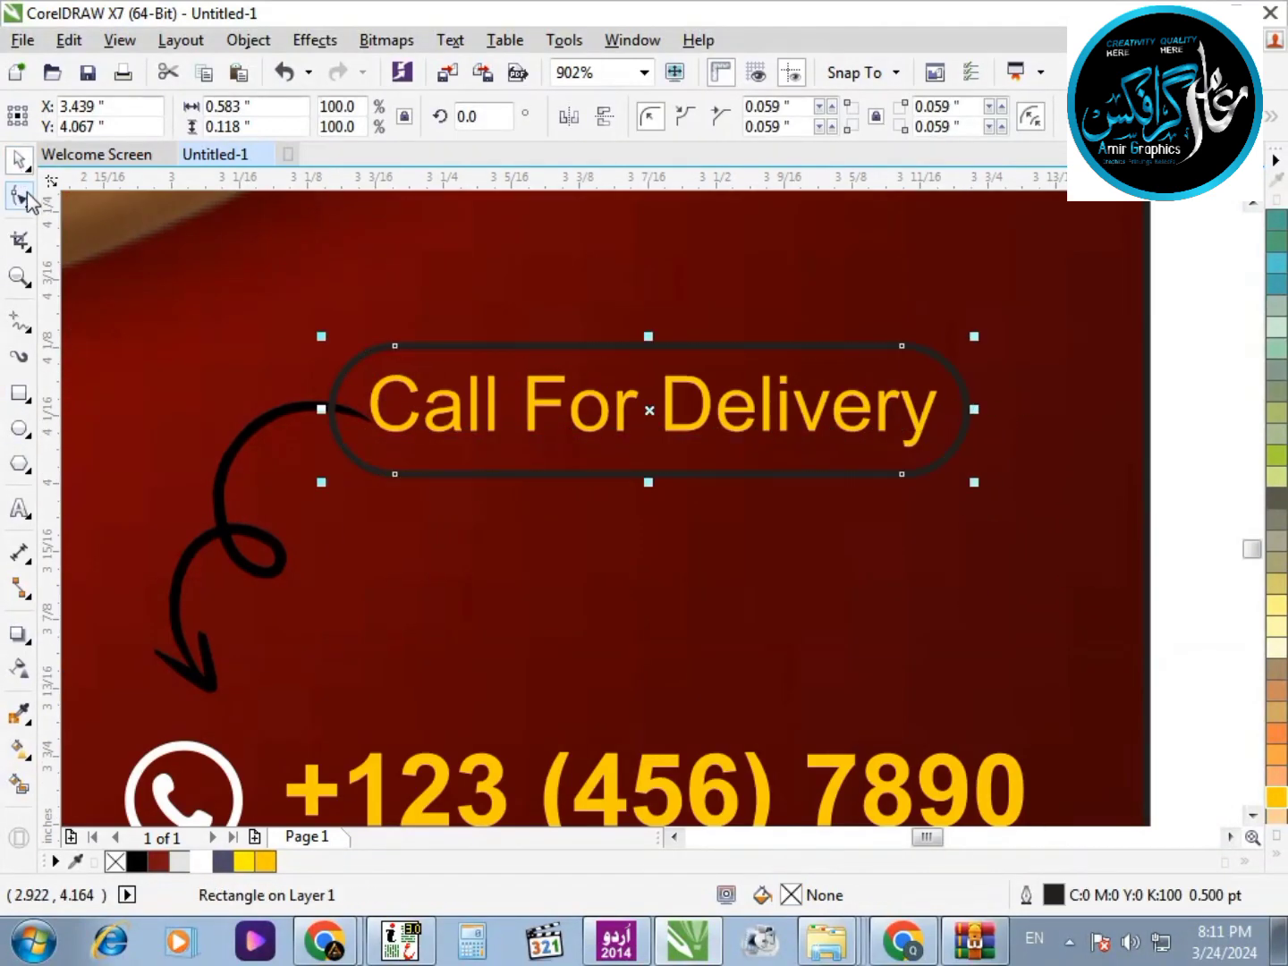
Try a white fill and white outline on the rounded rectangle
{"action": "left_click", "coordinate": [200, 862]}
{"action": "right_click", "coordinate": [200, 861]}
{"action": "scroll", "coordinate": [403, 565], "scroll_direction": "down", "scroll_amount": 5}
{"action": "scroll", "coordinate": [426, 599], "scroll_direction": "up", "scroll_amount": 6}
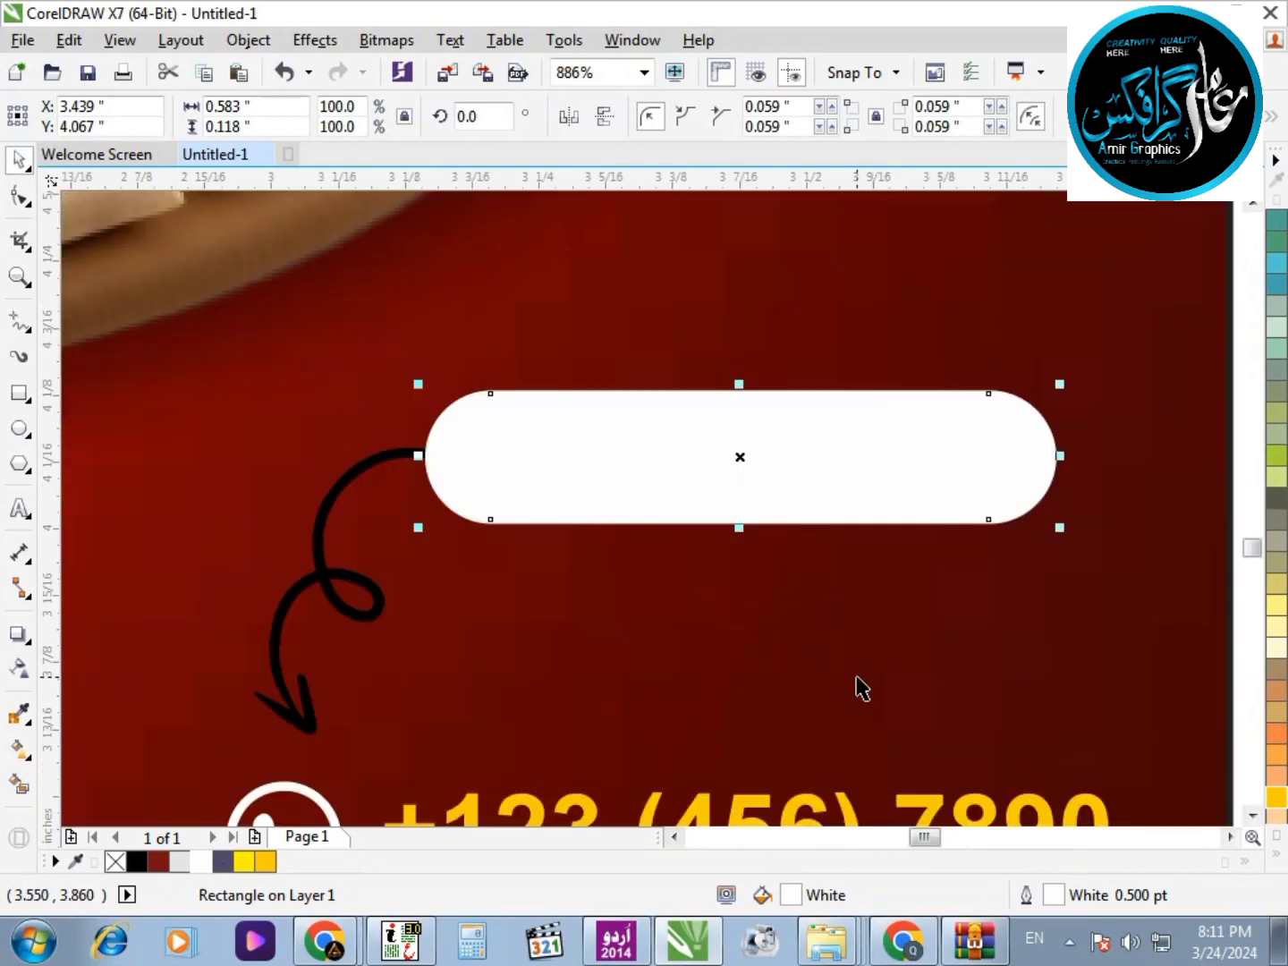
Fill the rounded rectangle with Deep Yellow and remove its outline
{"action": "left_click", "coordinate": [266, 862]}
{"action": "right_click", "coordinate": [115, 862]}
{"action": "scroll", "coordinate": [1167, 405], "scroll_direction": "down", "scroll_amount": 3}
Color "Call For Delivery" dark red in front of the yellow rounded rectangle
{"action": "left_click_drag", "start_coordinate": [1172, 369], "coordinate": [777, 487]}
{"action": "left_click", "coordinate": [138, 862]}
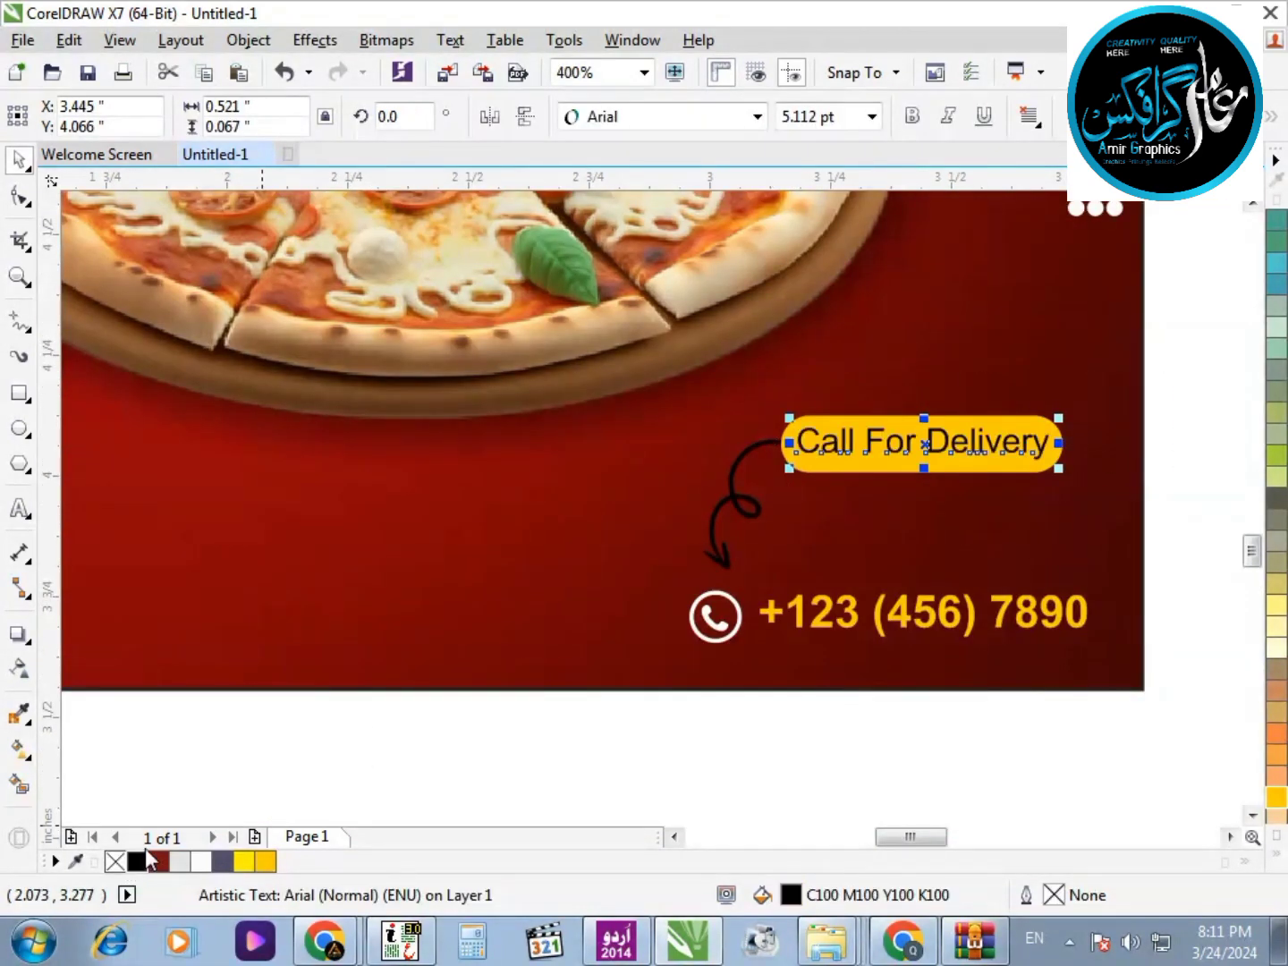
{"action": "left_click", "coordinate": [158, 862]}
Fill the curly arrow beside "Call For Delivery" with white
{"action": "left_click", "coordinate": [347, 602]}
{"action": "scroll", "coordinate": [576, 340], "scroll_direction": "up", "scroll_amount": 2}
{"action": "left_click", "coordinate": [343, 739]}
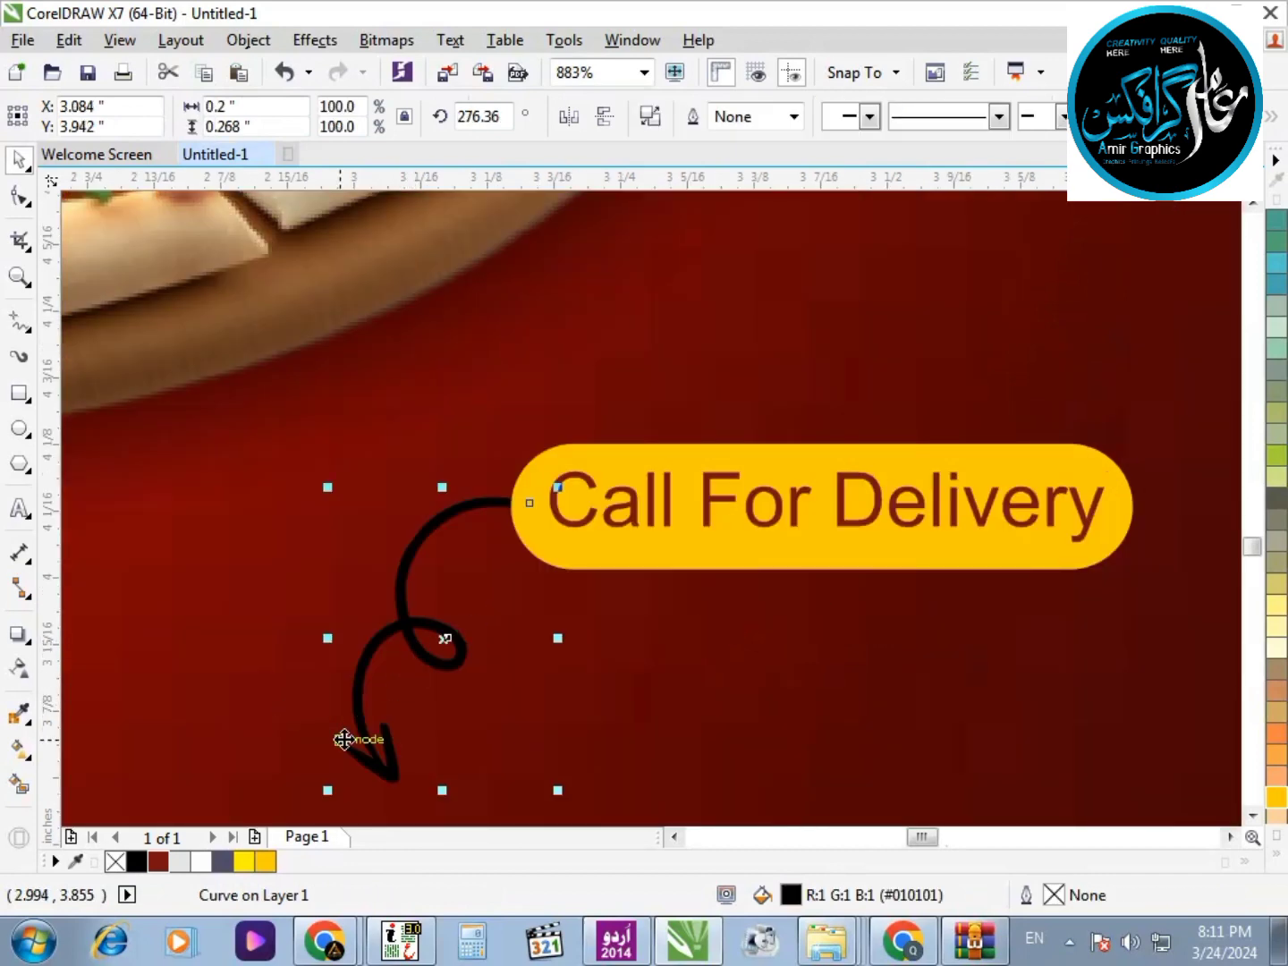
{"action": "left_click", "coordinate": [201, 862]}
{"action": "scroll", "coordinate": [363, 574], "scroll_direction": "down", "scroll_amount": 2}
{"action": "scroll", "coordinate": [294, 731], "scroll_direction": "up", "scroll_amount": 3}
{"action": "scroll", "coordinate": [448, 557], "scroll_direction": "down", "scroll_amount": 4}
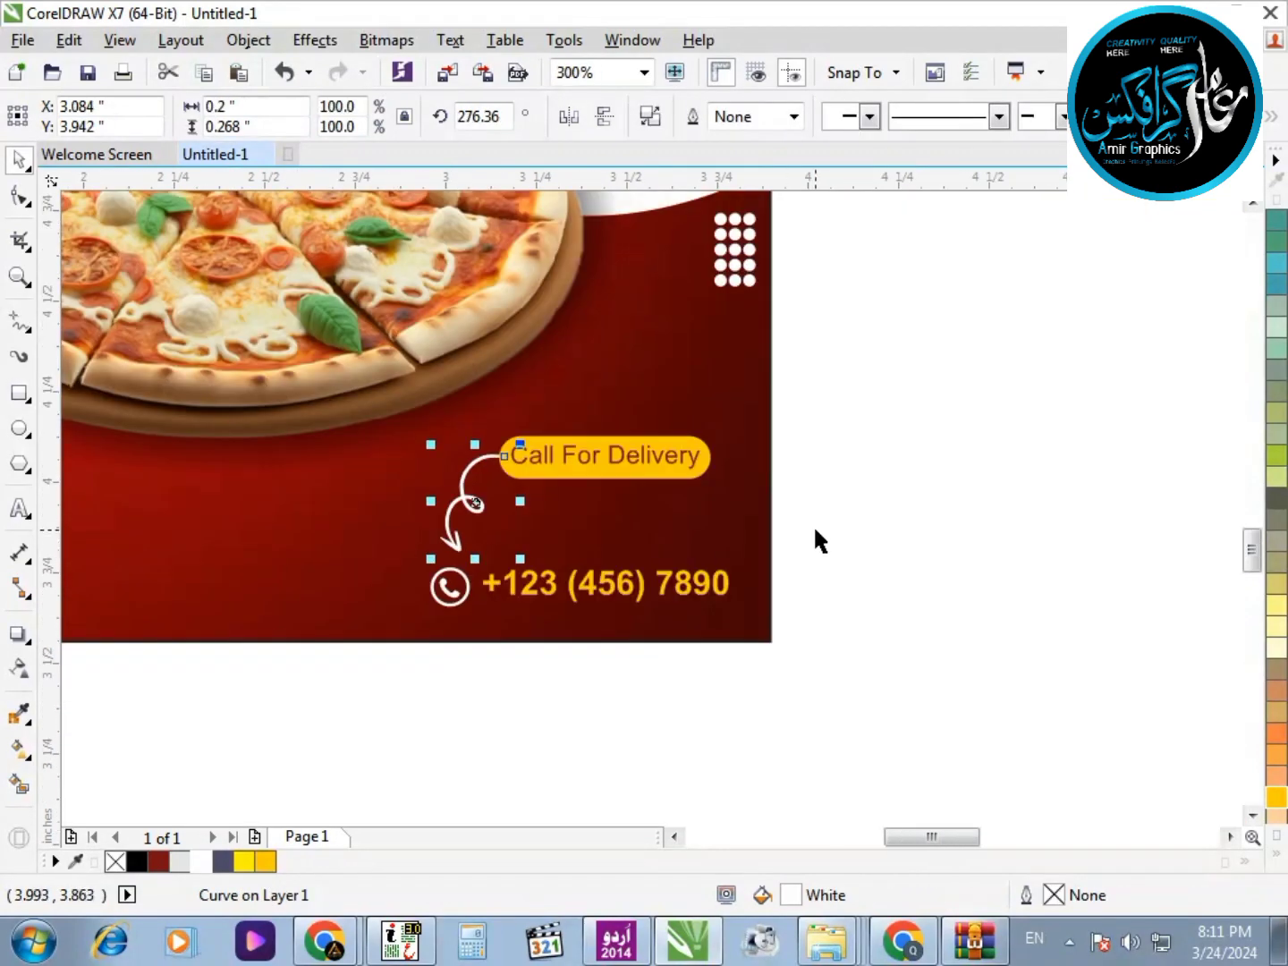
Rotate the white curly arrow slightly to about 285°
{"action": "left_click", "coordinate": [877, 646]}
{"action": "scroll", "coordinate": [877, 646], "scroll_direction": "down", "scroll_amount": 2}
{"action": "scroll", "coordinate": [532, 492], "scroll_direction": "up", "scroll_amount": 3}
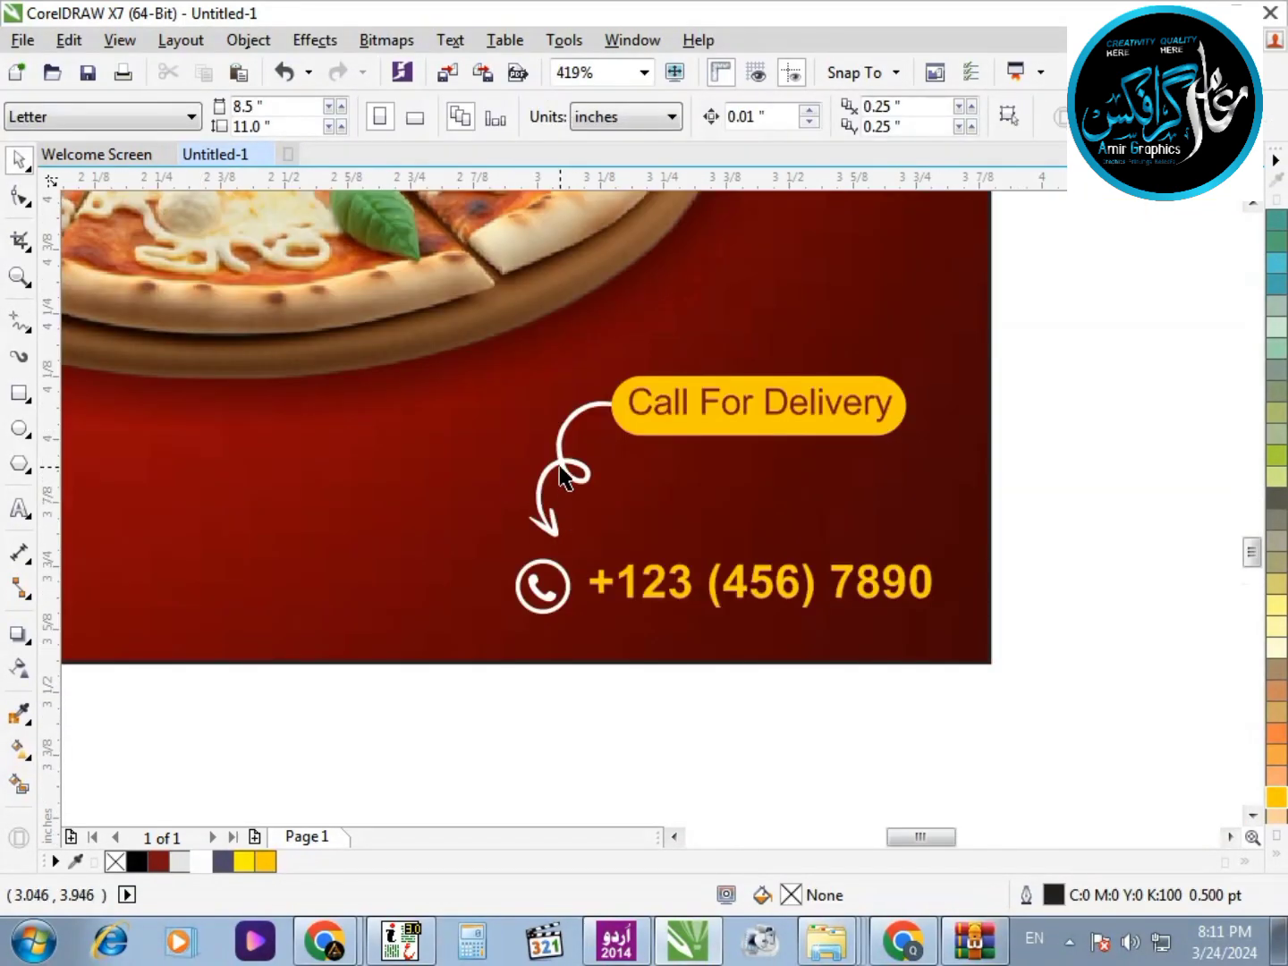
{"action": "left_click", "coordinate": [561, 477]}
{"action": "left_click", "coordinate": [561, 477]}
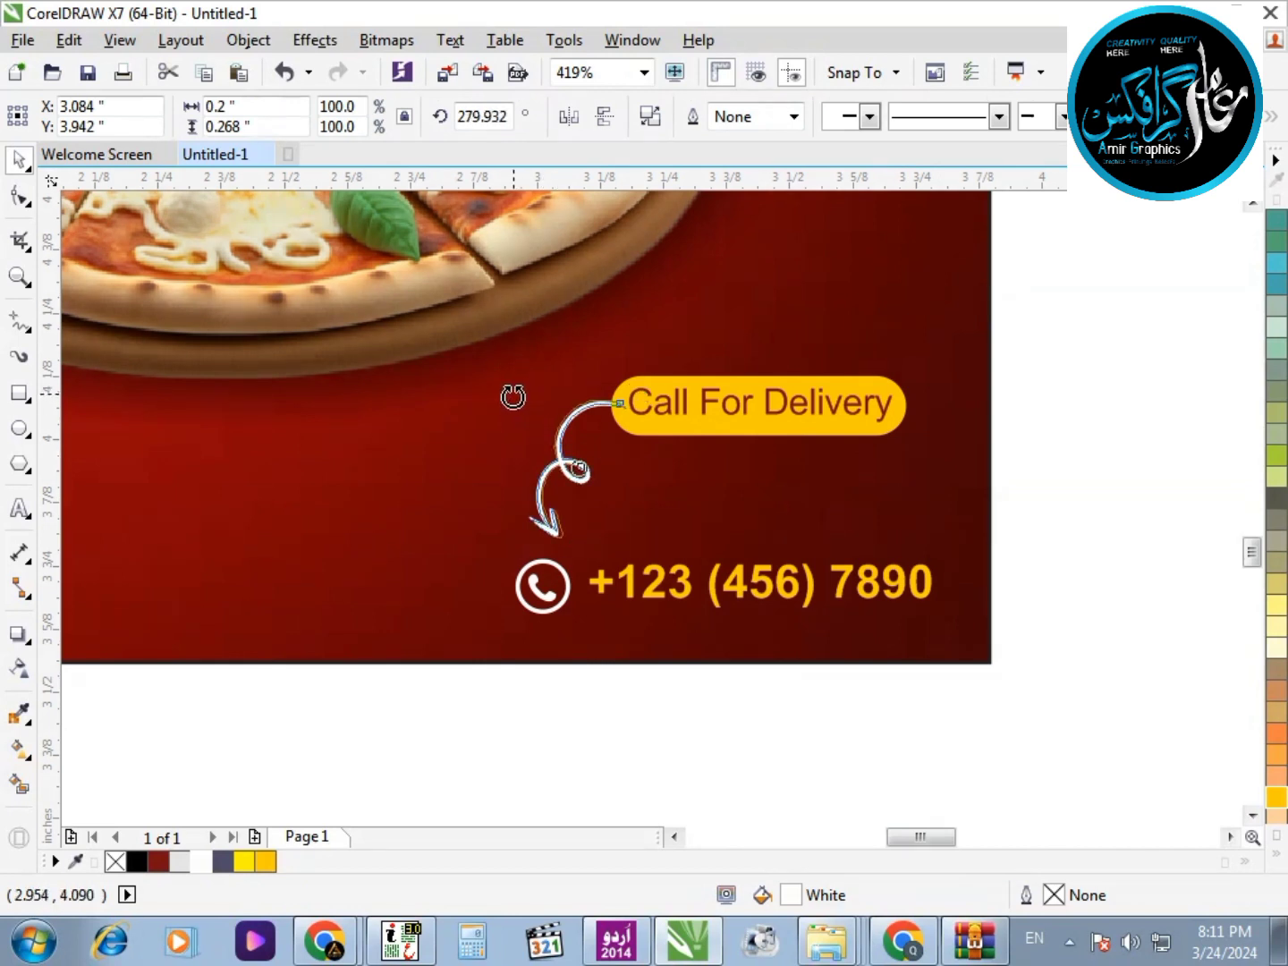
{"action": "left_click_drag", "start_coordinate": [511, 397], "coordinate": [512, 416]}
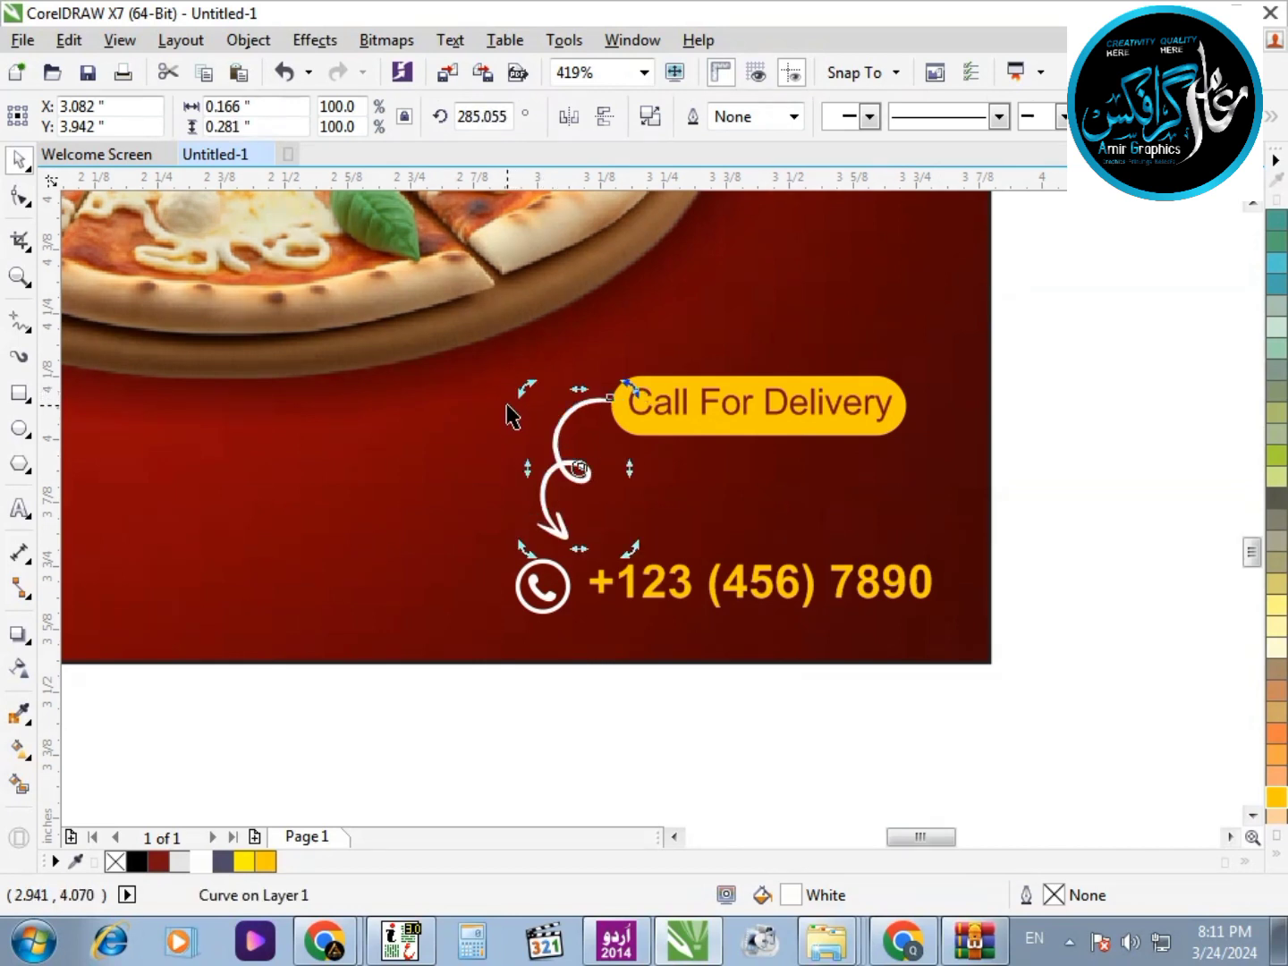
Skew the white curly arrow slightly to the left along its upper end, deselect it and show the whole advertisement
{"action": "left_click", "coordinate": [546, 467]}
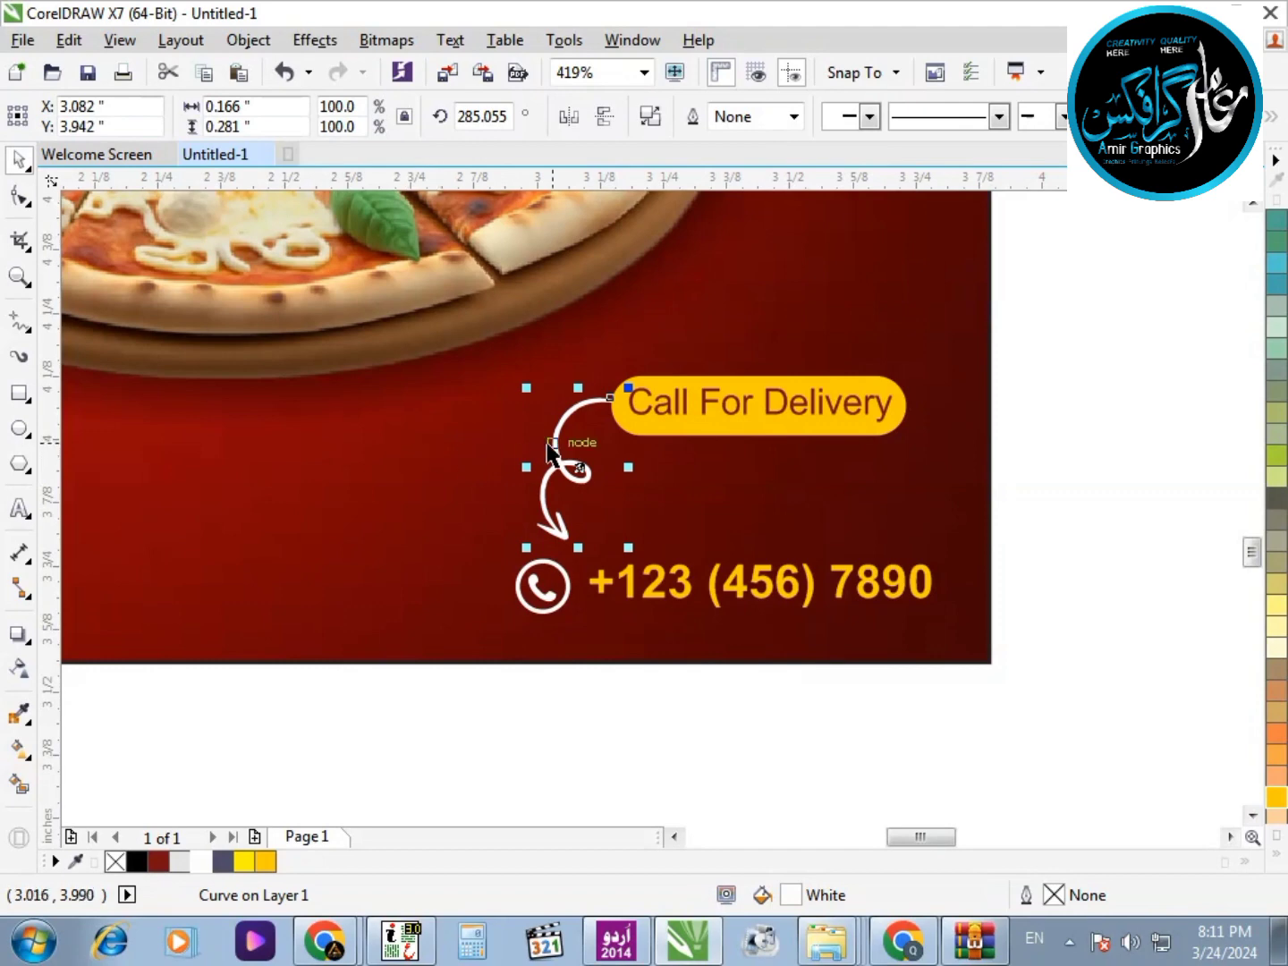
{"action": "left_click", "coordinate": [562, 453]}
{"action": "left_click_drag", "start_coordinate": [578, 391], "coordinate": [563, 392]}
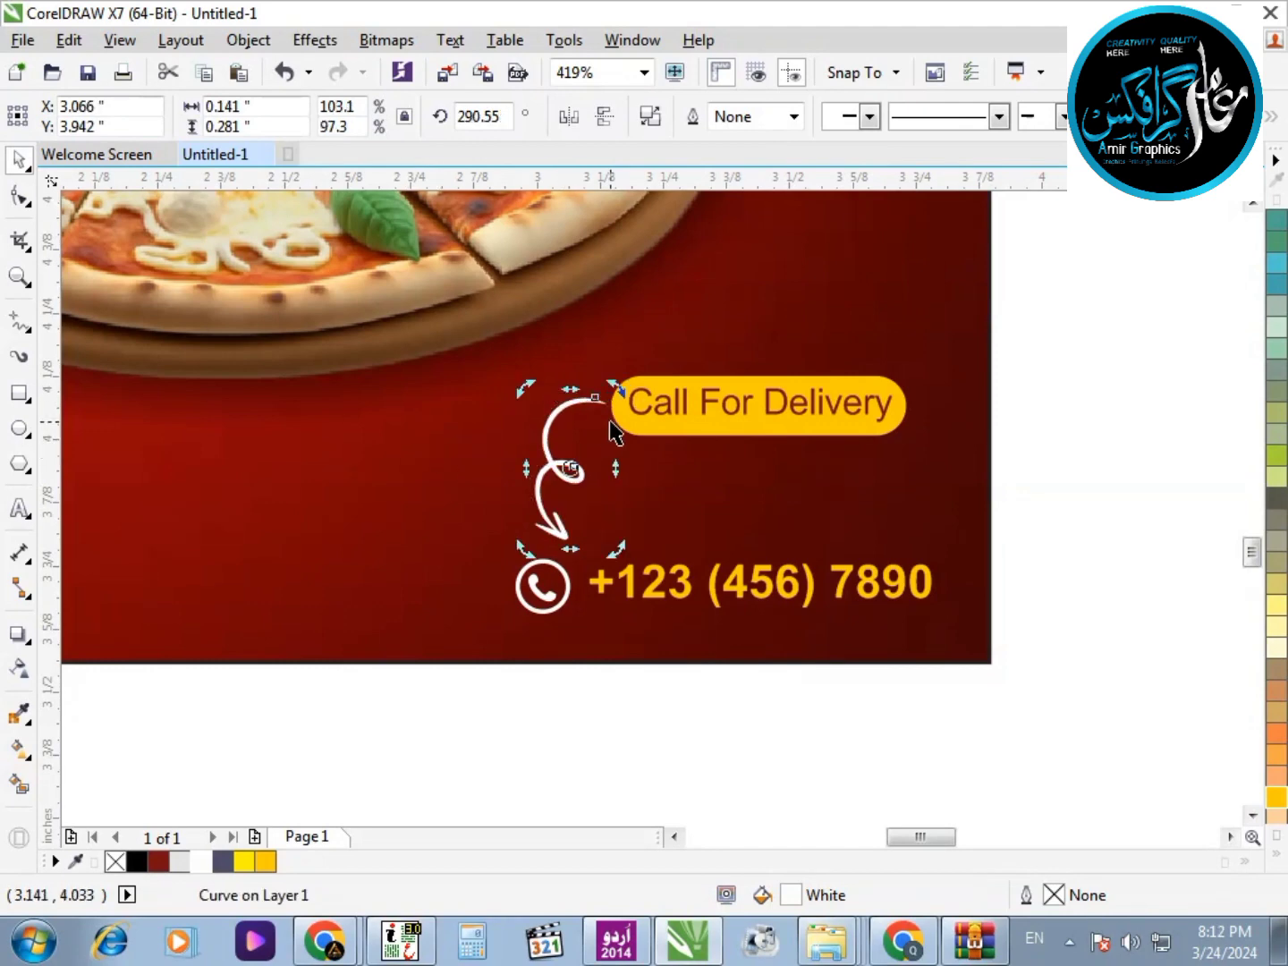
{"action": "left_click", "coordinate": [639, 410]}
{"action": "scroll", "coordinate": [656, 452], "scroll_direction": "down", "scroll_amount": 1}
{"action": "left_click", "coordinate": [887, 587]}
{"action": "scroll", "coordinate": [890, 590], "scroll_direction": "down", "scroll_amount": 1}
{"action": "key", "text": "F4"}
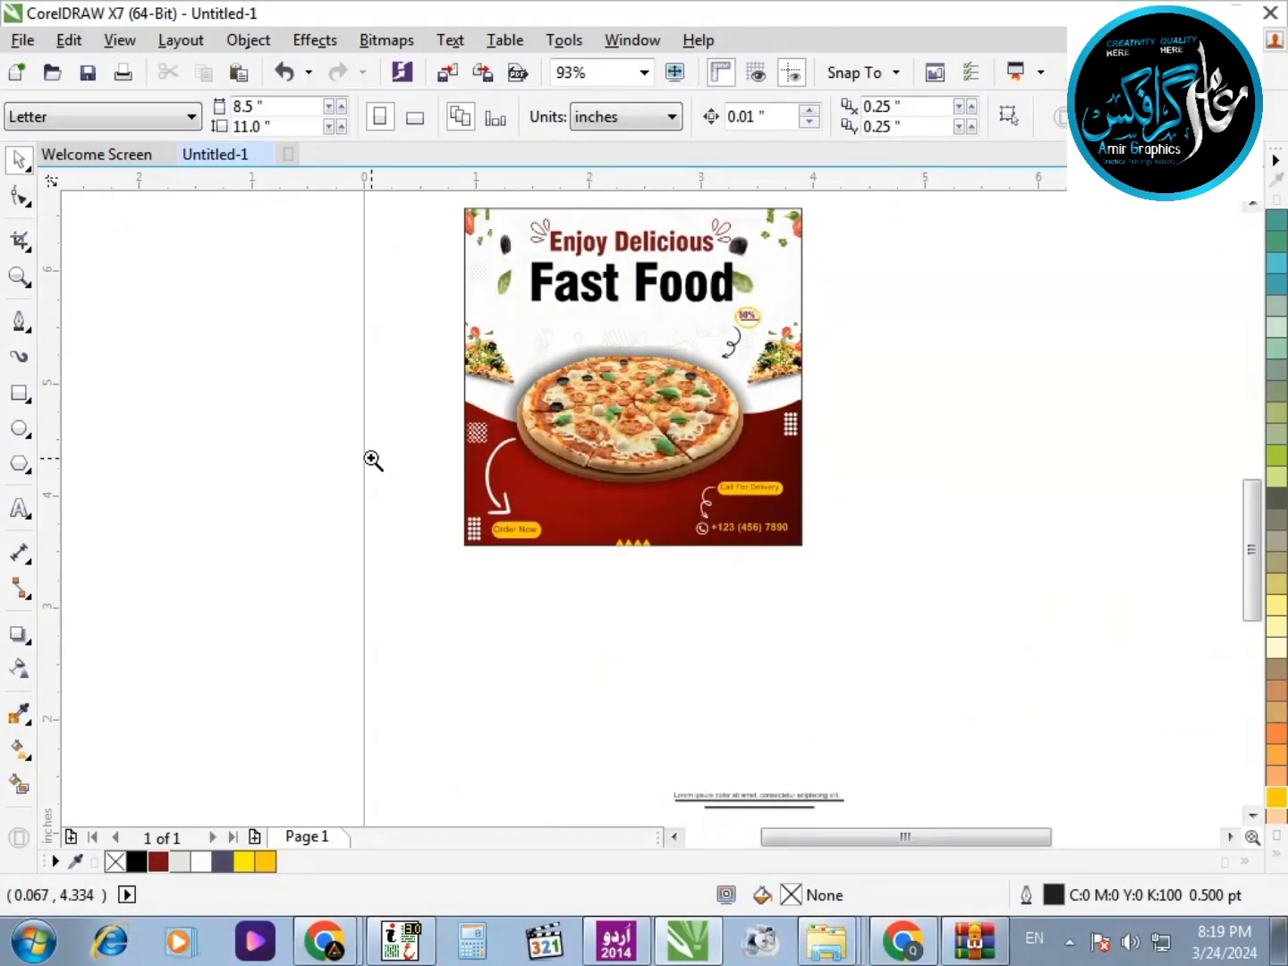
Move the three-line lorem ipsum text onto the red area below the pizza and delete the horizontal guideline beneath the advertisement
{"action": "scroll", "coordinate": [775, 793], "scroll_direction": "up", "scroll_amount": 3}
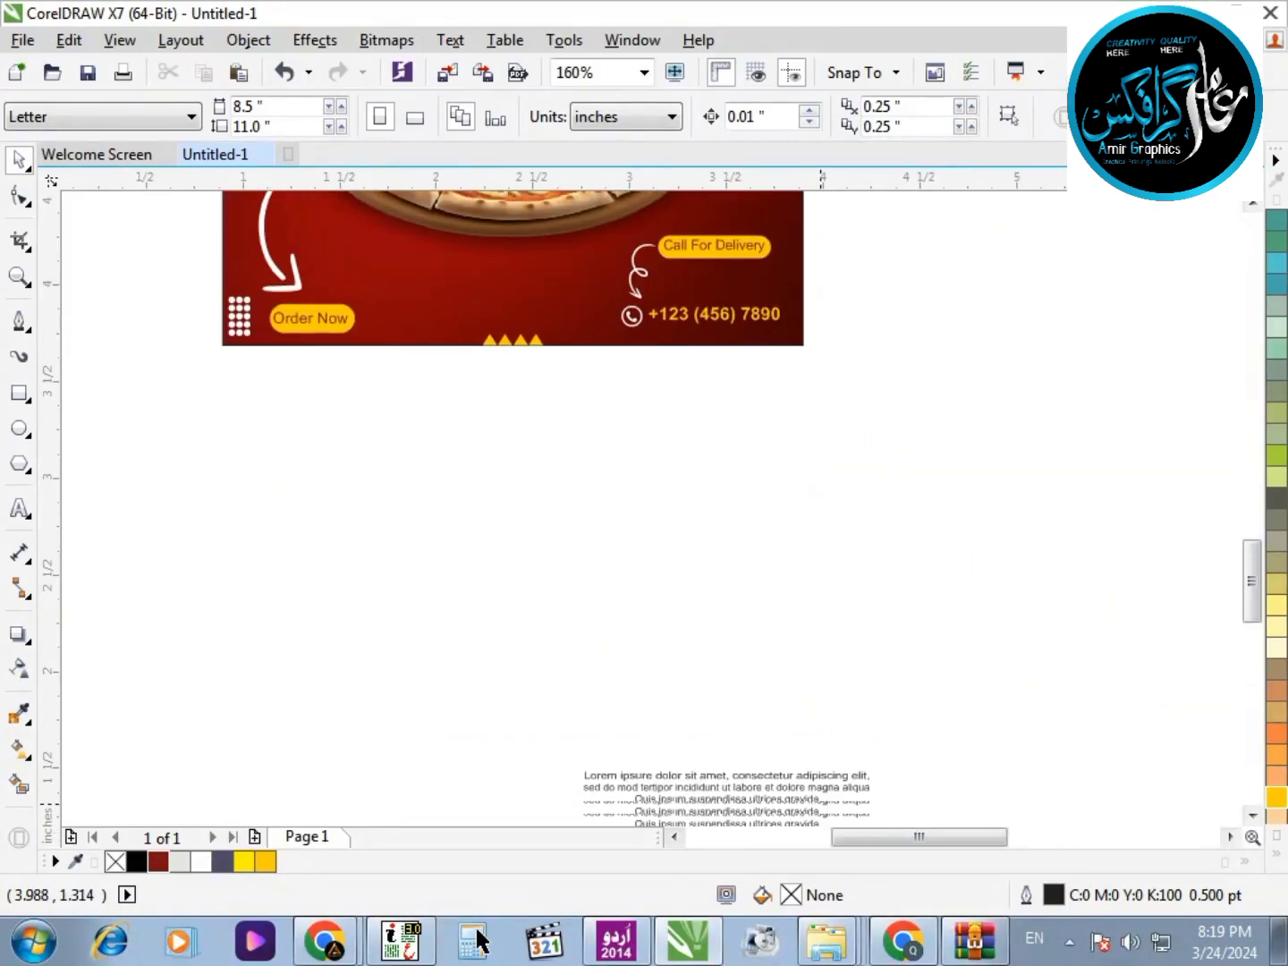
{"action": "left_click", "coordinate": [715, 775]}
{"action": "left_click_drag", "start_coordinate": [714, 776], "coordinate": [487, 266]}
{"action": "left_click", "coordinate": [805, 379]}
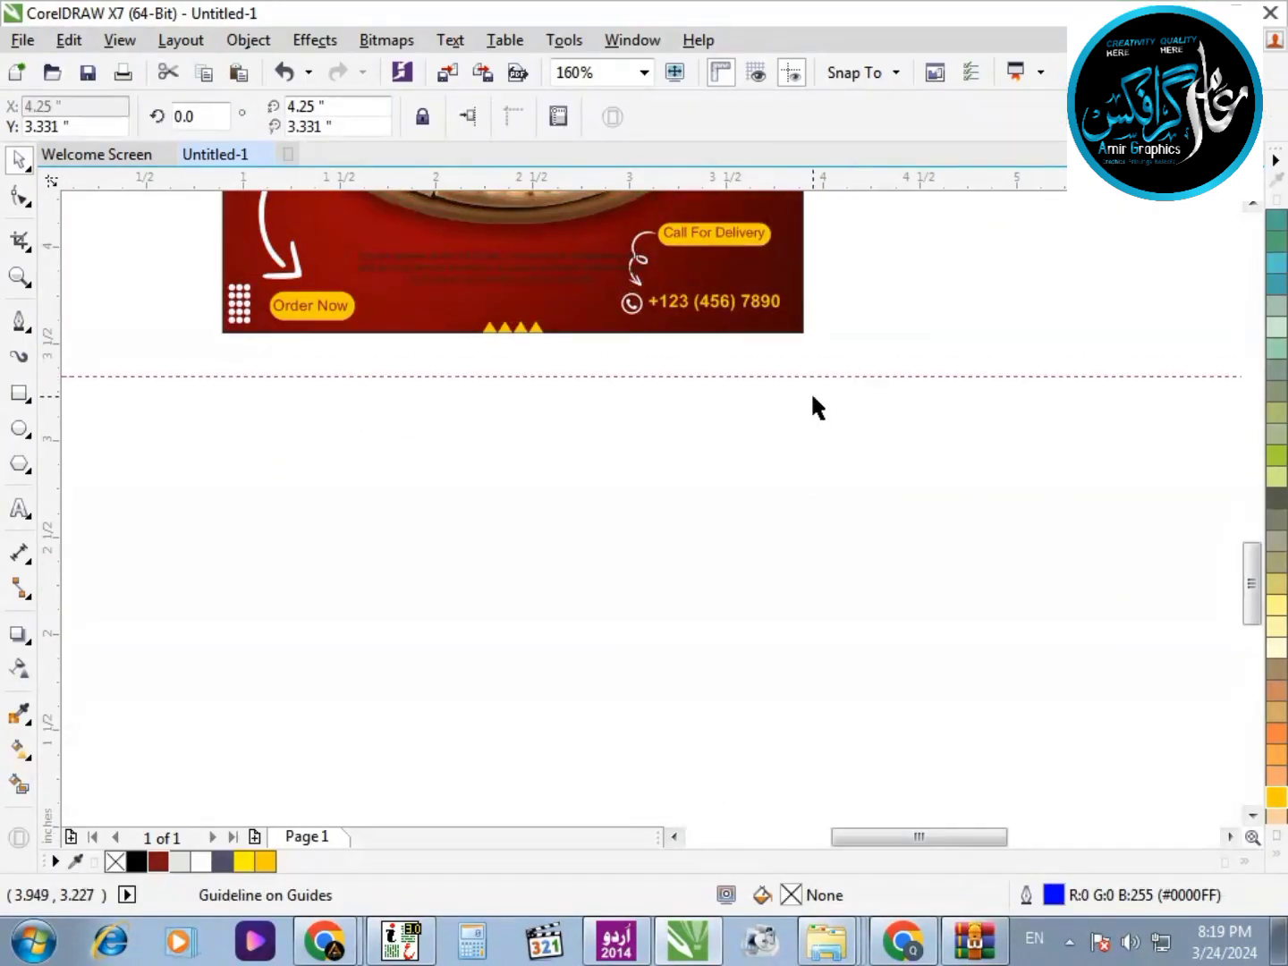
{"action": "key", "text": "F2"}
{"action": "left_click_drag", "start_coordinate": [311, 275], "coordinate": [737, 412]}
{"action": "key", "text": "Delete"}
{"action": "left_click", "coordinate": [624, 467]}
{"action": "left_click", "coordinate": [295, 306]}
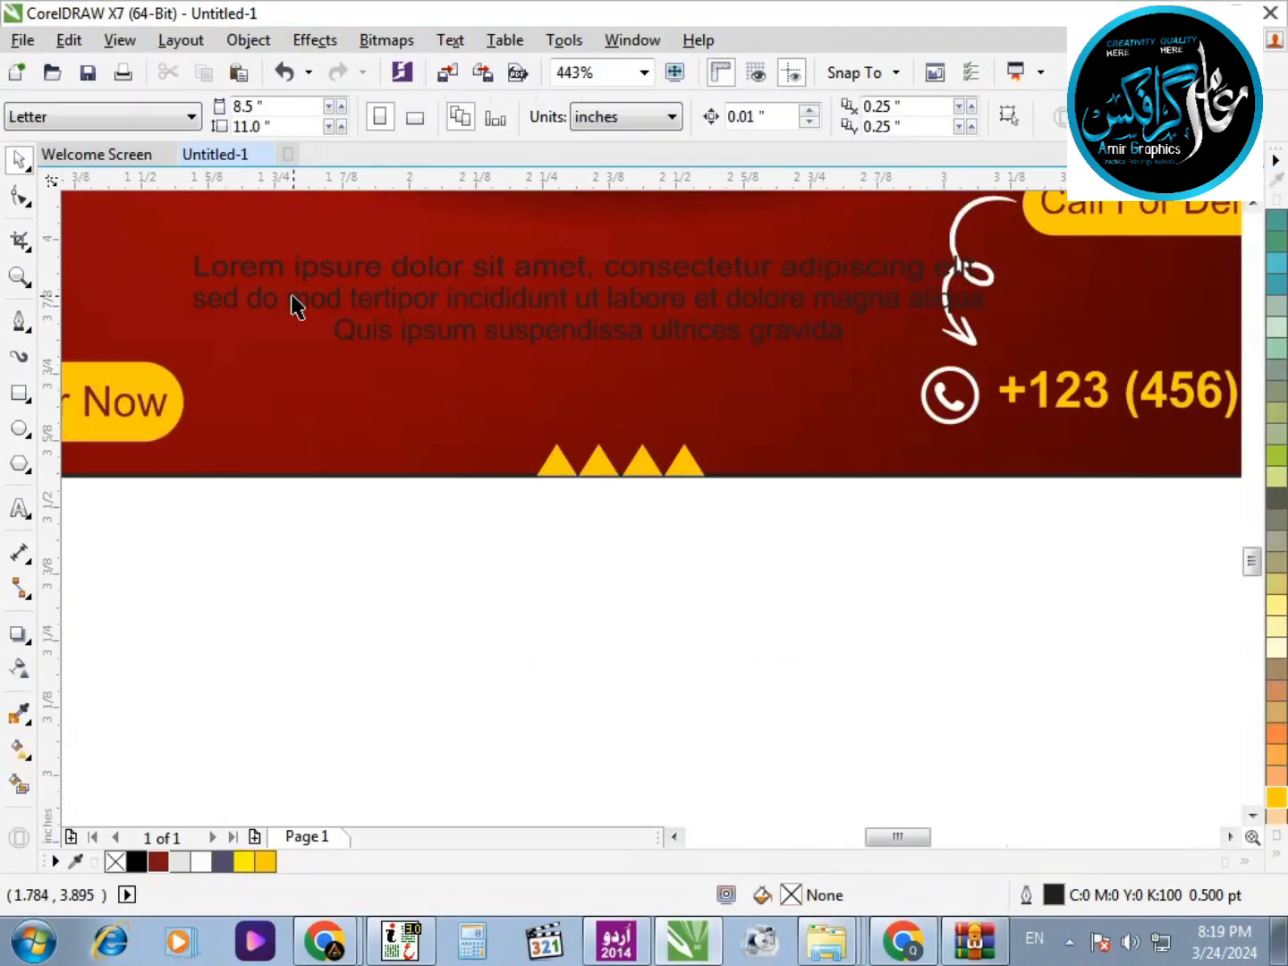
Group the three lorem ipsum lines and shift them slightly left, clear of the white curly arrow
{"action": "left_click", "coordinate": [293, 296]}
{"action": "left_click", "coordinate": [331, 267], "text": "shift"}
{"action": "left_click", "coordinate": [404, 331], "text": "shift"}
{"action": "left_click_drag", "start_coordinate": [184, 354], "coordinate": [276, 343]}
{"action": "left_click_drag", "start_coordinate": [632, 280], "coordinate": [604, 255]}
{"action": "key", "text": "F3"}
{"action": "key", "text": "ctrl+g"}
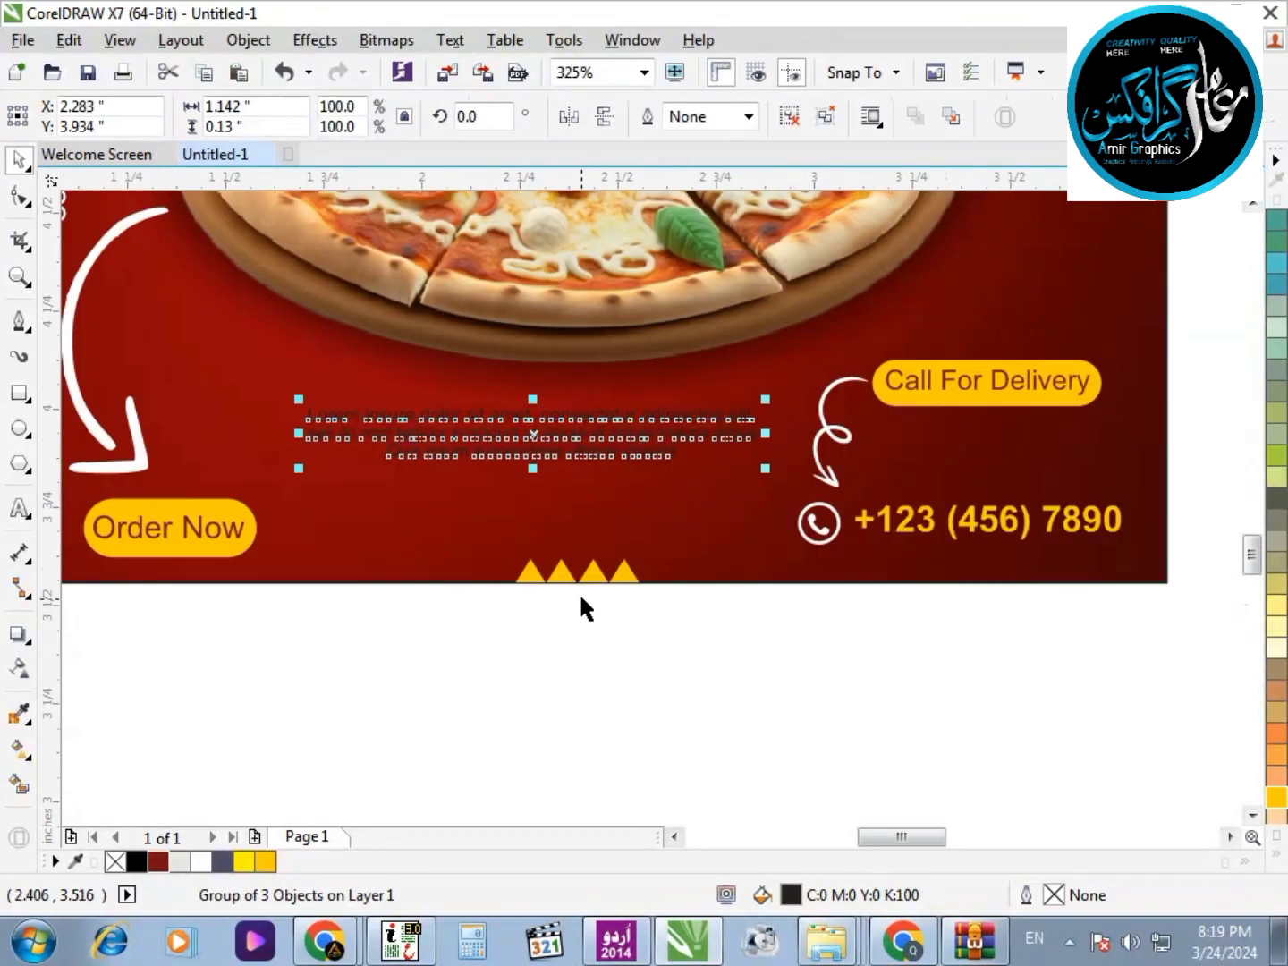
Center the lorem ipsum group horizontally above the row of yellow triangles and deselect it
{"action": "left_click", "coordinate": [591, 573]}
{"action": "left_click", "coordinate": [609, 474], "text": "shift"}
{"action": "left_click_drag", "start_coordinate": [775, 659], "coordinate": [293, 429]}
{"action": "key", "text": "c"}
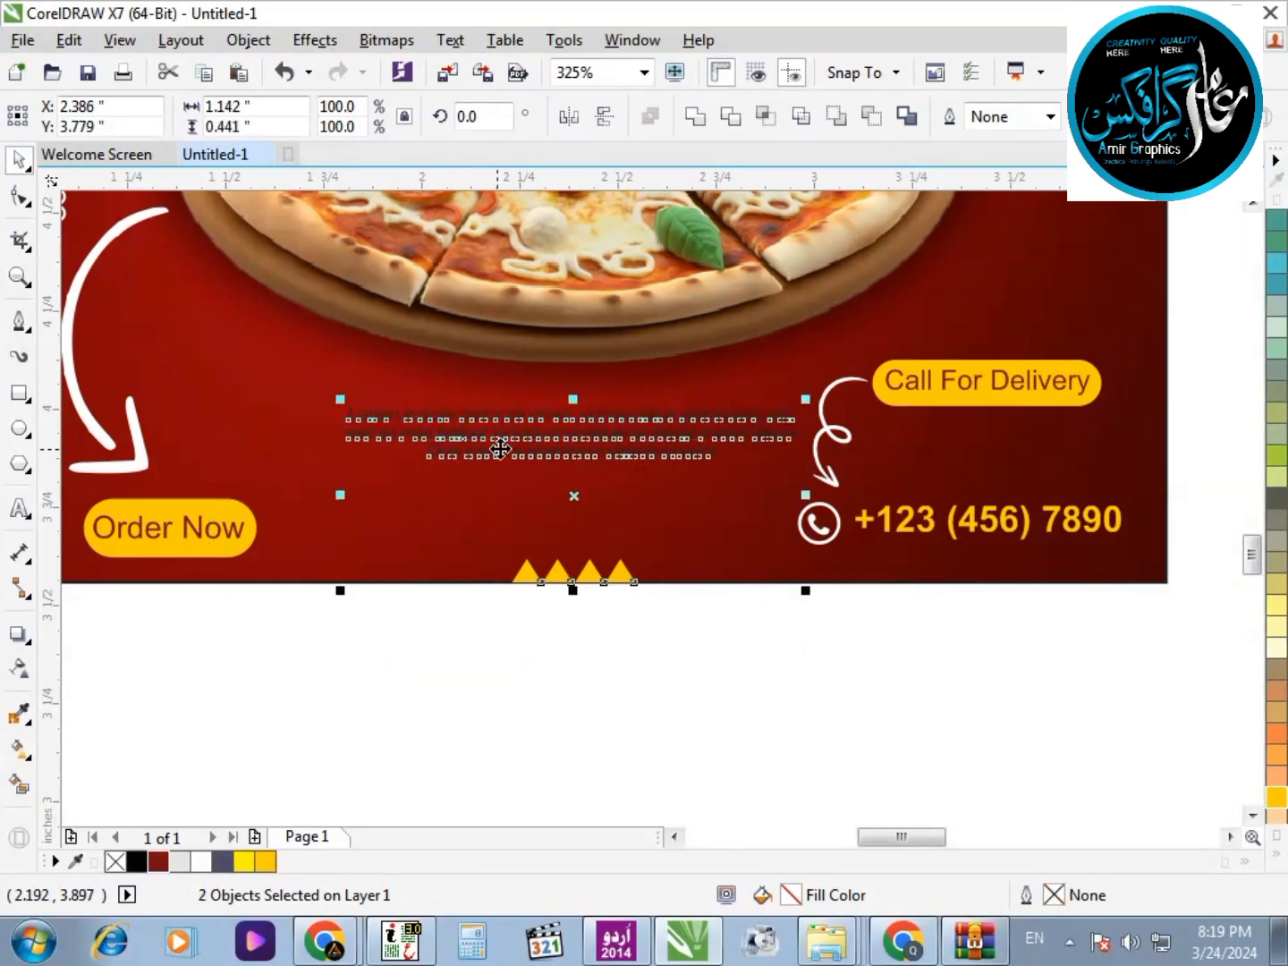
{"action": "left_click", "coordinate": [920, 618]}
Shift the delivery contact block slightly right and lower the "Call For Delivery" label to just above the phone number
{"action": "scroll", "coordinate": [897, 492], "scroll_direction": "up", "scroll_amount": 1}
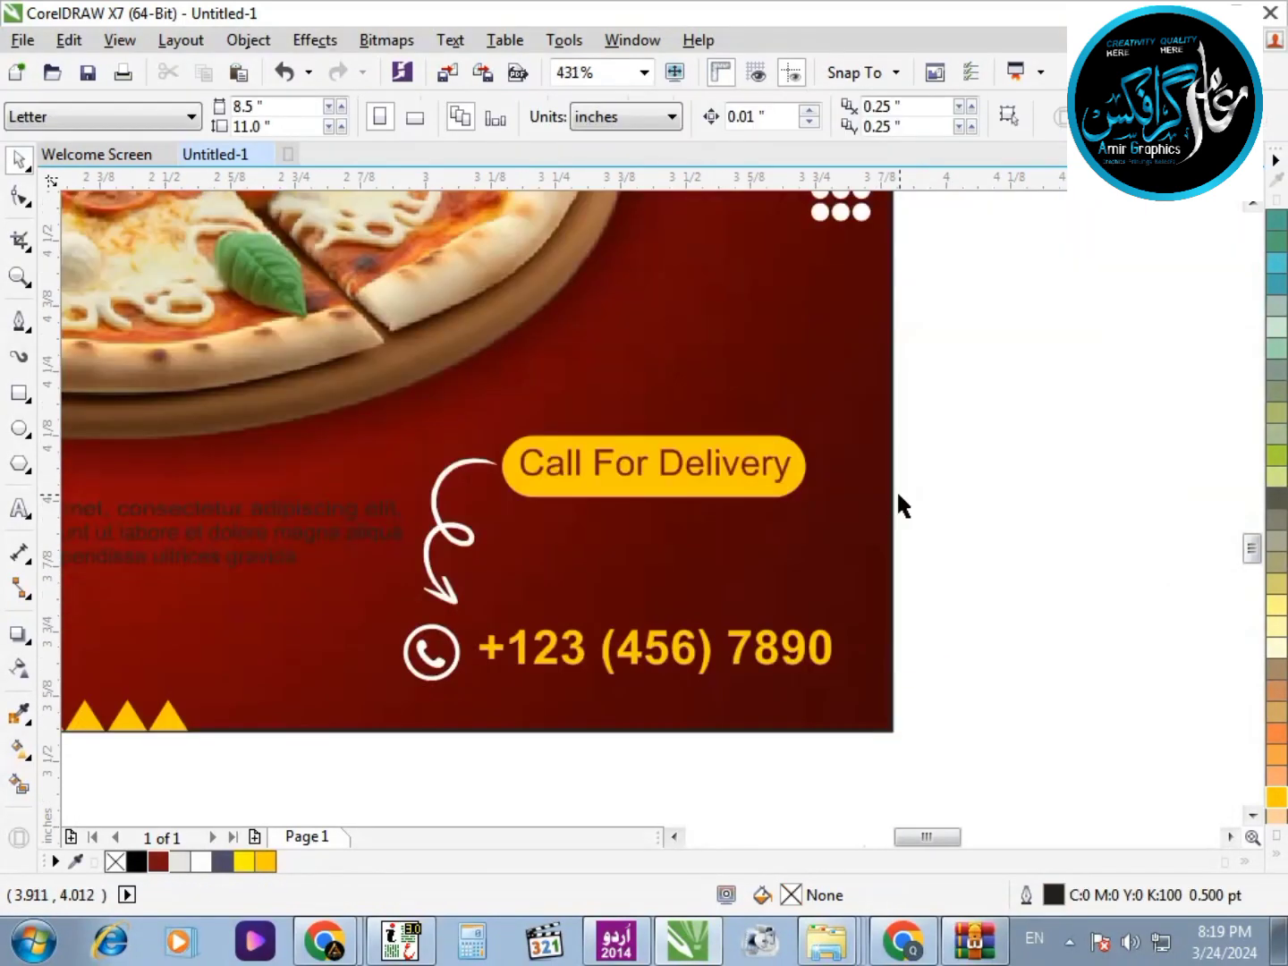
{"action": "left_click_drag", "start_coordinate": [998, 399], "coordinate": [347, 762]}
{"action": "left_click_drag", "start_coordinate": [978, 403], "coordinate": [307, 577]}
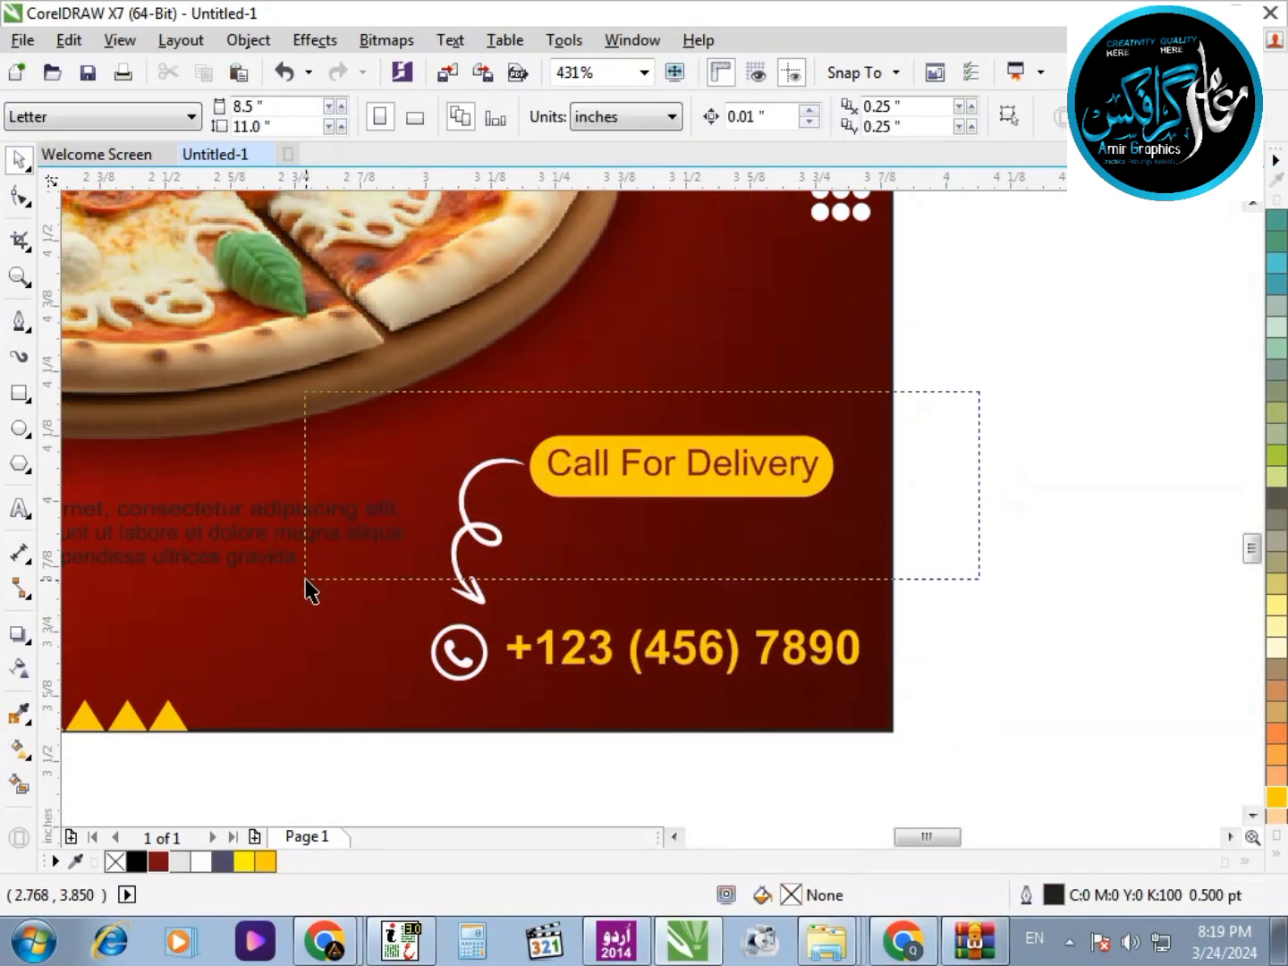
{"action": "left_click_drag", "start_coordinate": [685, 464], "coordinate": [682, 563]}
{"action": "left_click", "coordinate": [988, 506]}
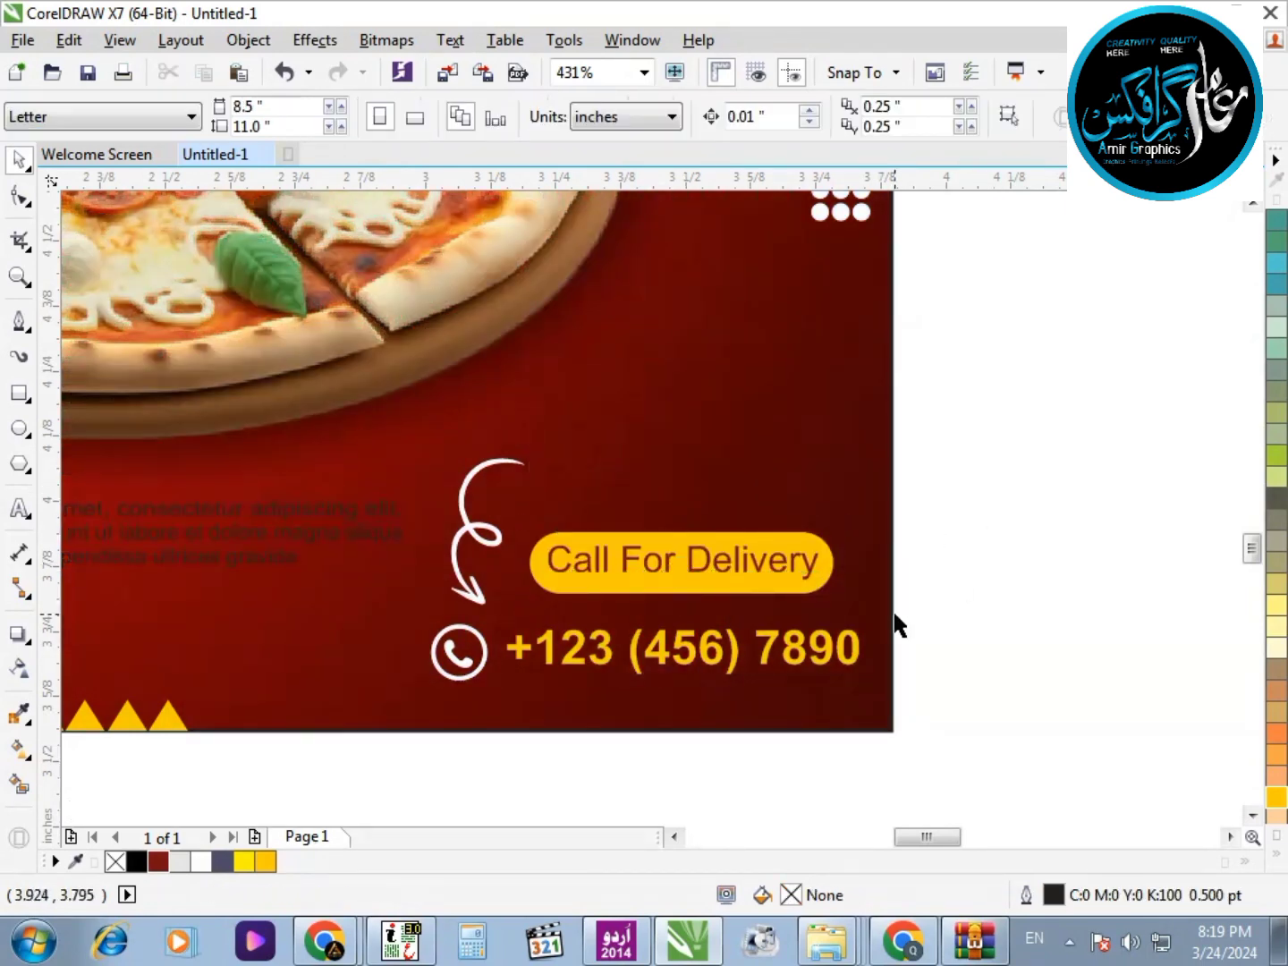
Move the white curly arrow from beside "Call For Delivery" up onto the empty red area above the label
{"action": "left_click_drag", "start_coordinate": [490, 554], "coordinate": [648, 377]}
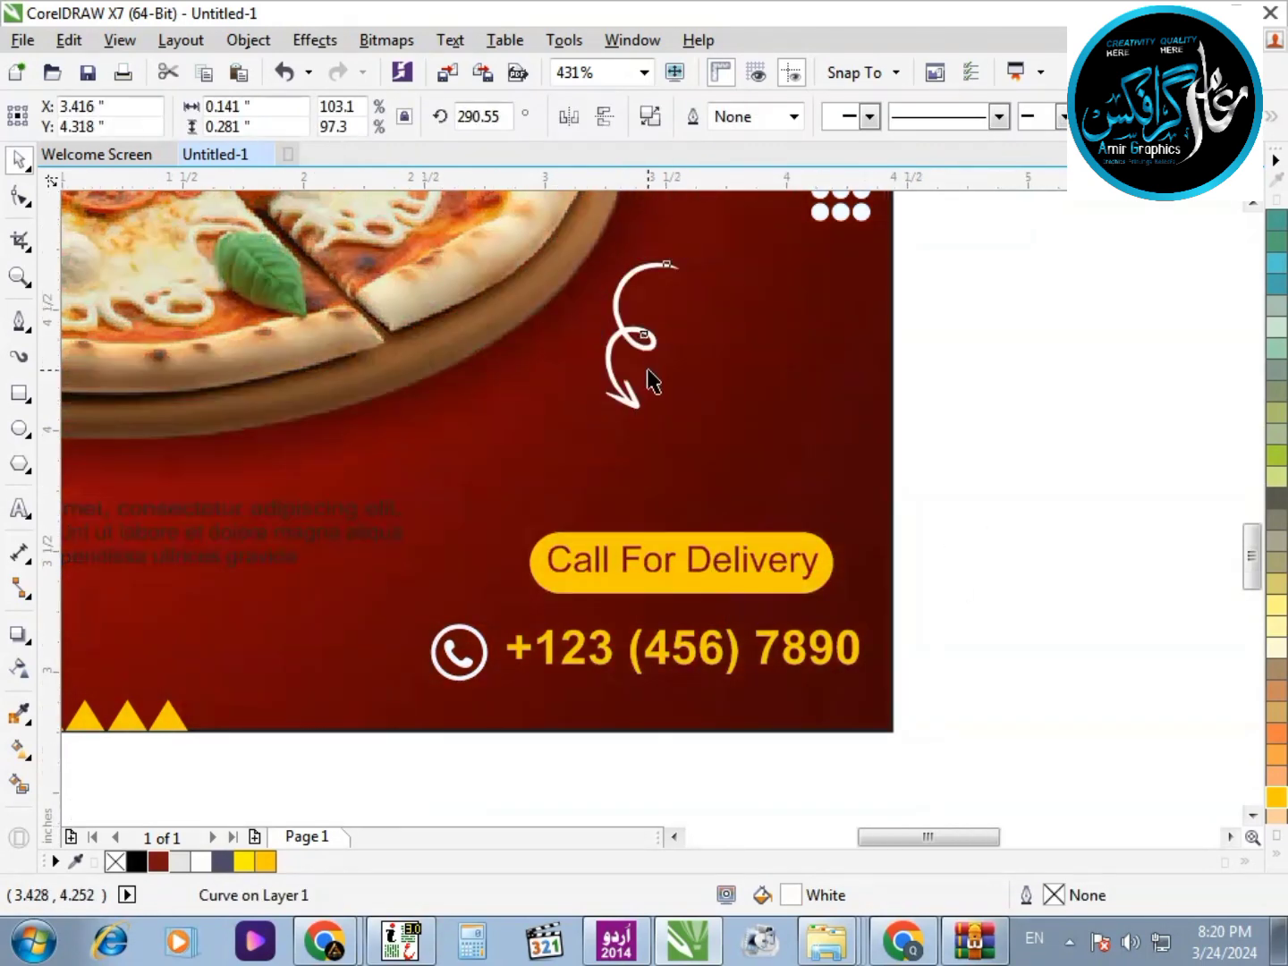
{"action": "scroll", "coordinate": [649, 377], "scroll_direction": "down", "scroll_amount": 2}
{"action": "key", "text": "z"}
{"action": "left_click_drag", "start_coordinate": [353, 648], "coordinate": [889, 247]}
{"action": "left_click", "coordinate": [869, 319]}
{"action": "scroll", "coordinate": [762, 405], "scroll_direction": "down", "scroll_amount": 2}
{"action": "key", "text": "z"}
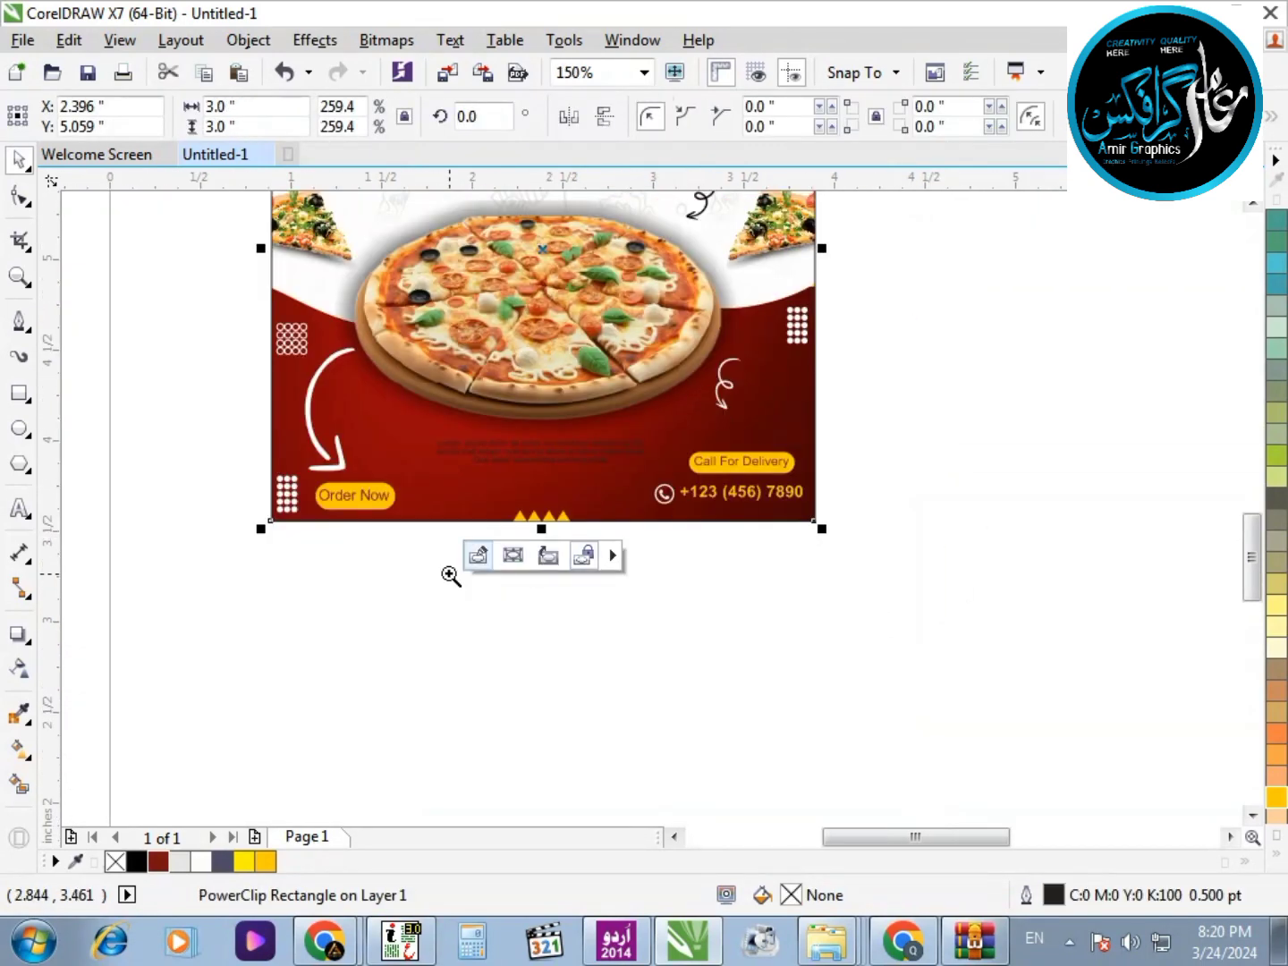
Move the white curly arrow to the white area below the "F" of "Fast Food" and fill it dark red
{"action": "left_click_drag", "start_coordinate": [382, 595], "coordinate": [972, 95]}
{"action": "left_click", "coordinate": [937, 482]}
{"action": "left_click", "coordinate": [711, 596]}
{"action": "mouse_move", "coordinate": [710, 596]}
{"action": "left_mouse_down"}
{"action": "mouse_move", "coordinate": [304, 349]}
{"action": "mouse_move", "coordinate": [326, 423]}
{"action": "mouse_move", "coordinate": [292, 418]}
{"action": "left_mouse_up"}
{"action": "left_click", "coordinate": [156, 861]}
{"action": "left_click", "coordinate": [305, 362]}
{"action": "left_click", "coordinate": [171, 434]}
{"action": "scroll", "coordinate": [418, 450], "scroll_direction": "down", "scroll_amount": 2}
{"action": "scroll", "coordinate": [451, 481], "scroll_direction": "up", "scroll_amount": 4}
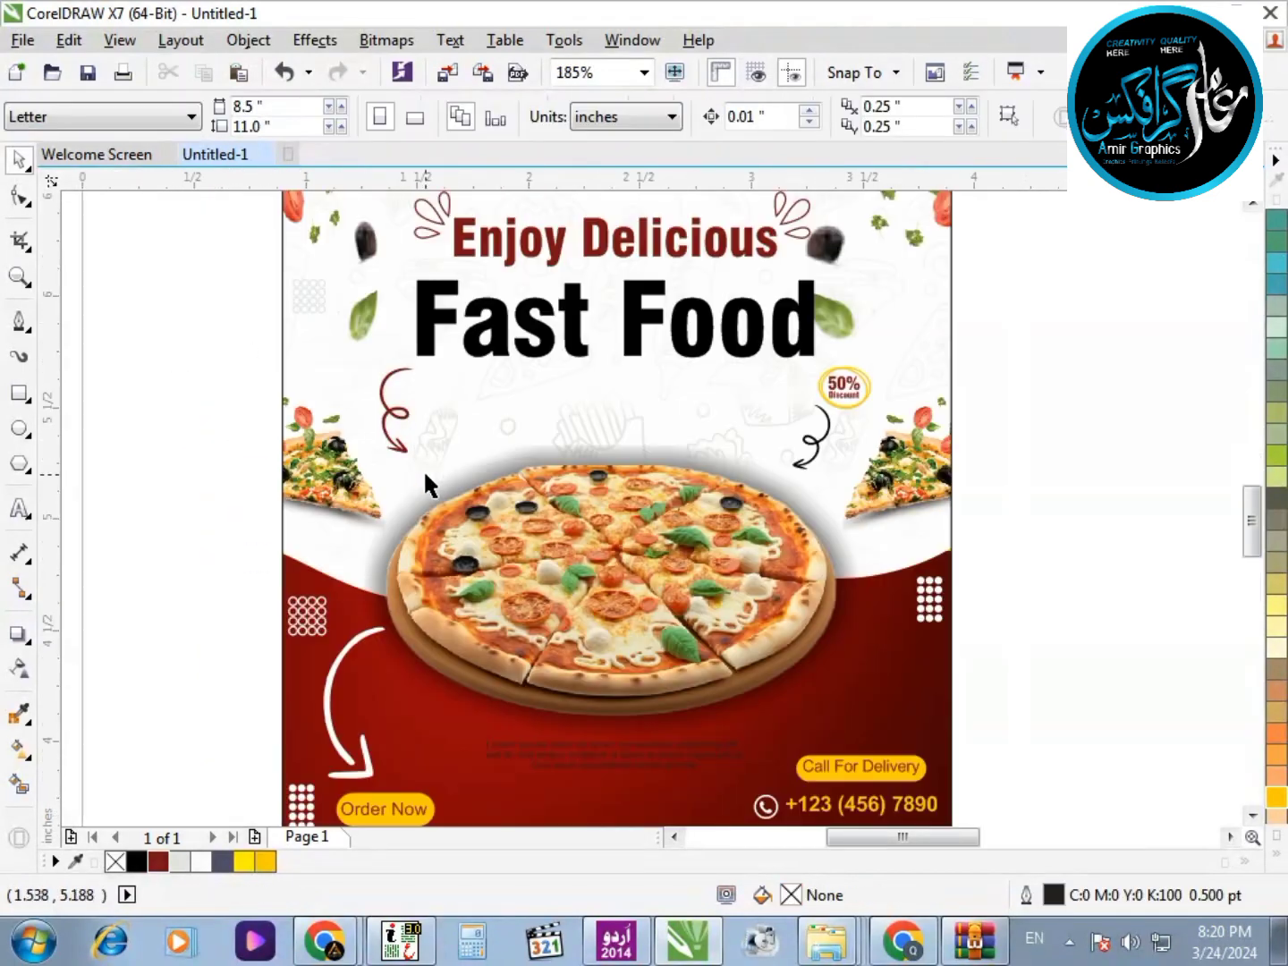
Rotate the dark red curly arrow to about 312° and enlarge it to about 0.36 × 0.83 in
{"action": "left_click_drag", "start_coordinate": [398, 416], "coordinate": [396, 367]}
{"action": "left_click_drag", "start_coordinate": [419, 415], "coordinate": [383, 400]}
{"action": "left_click", "coordinate": [384, 401]}
{"action": "left_click_drag", "start_coordinate": [347, 503], "coordinate": [366, 511]}
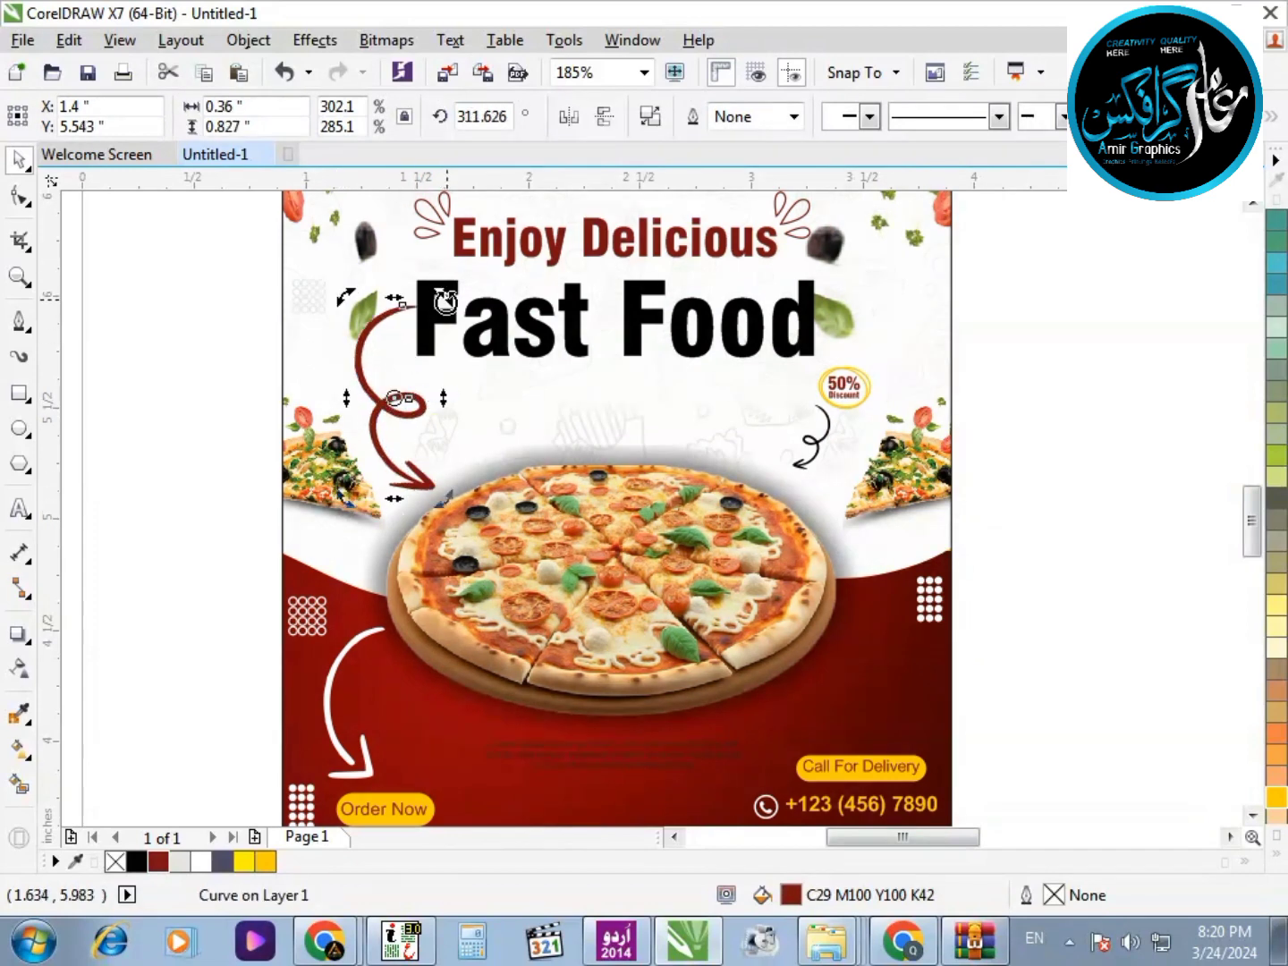
Reduce the dark red curly arrow to about 0.28 in wide and position it from "Fast Food" down to the pizza
{"action": "left_click_drag", "start_coordinate": [445, 300], "coordinate": [424, 343]}
{"action": "left_click_drag", "start_coordinate": [401, 430], "coordinate": [409, 400]}
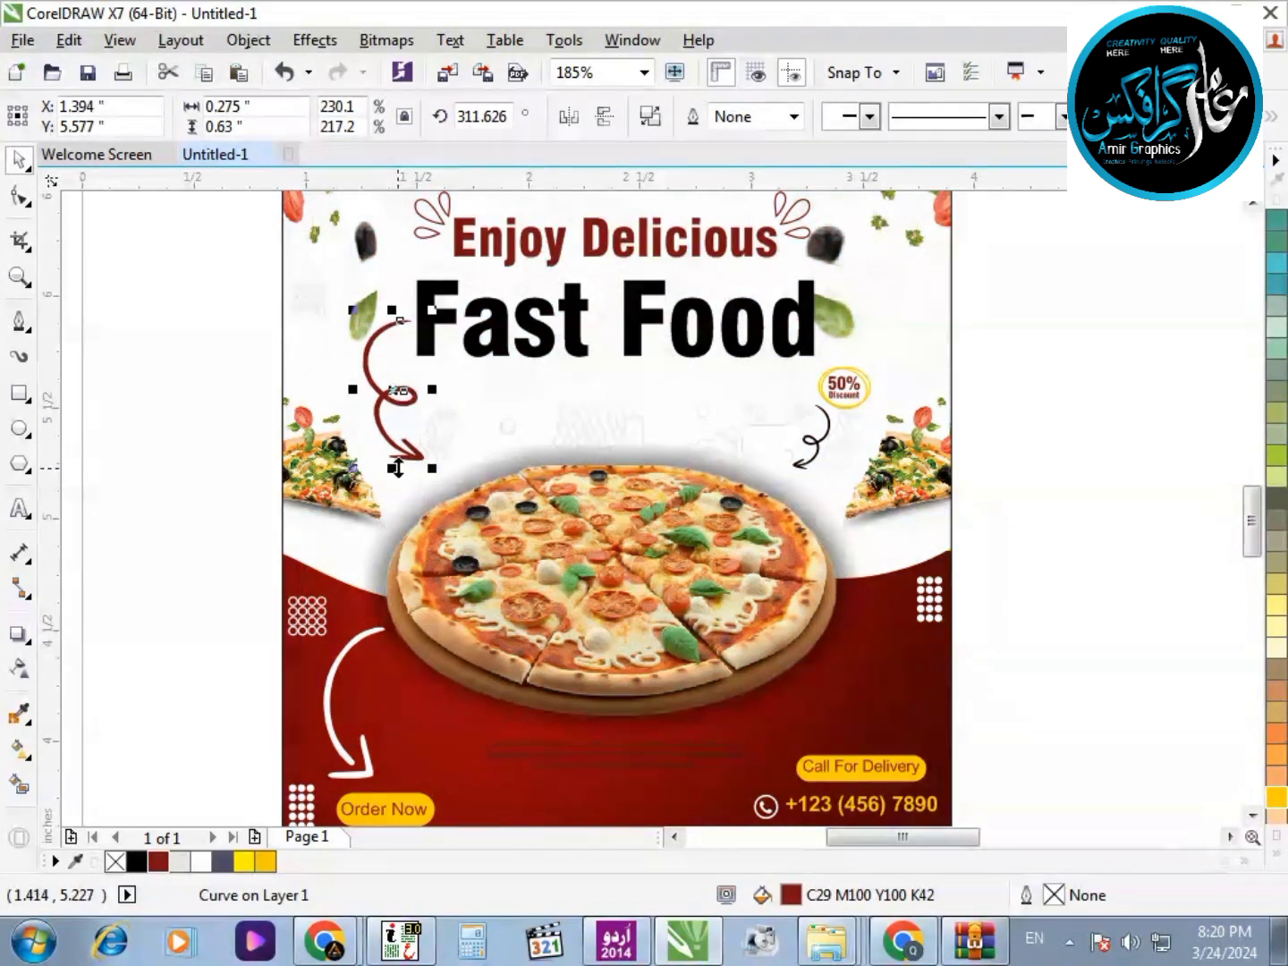
{"action": "left_click_drag", "start_coordinate": [395, 468], "coordinate": [436, 491]}
{"action": "left_click", "coordinate": [536, 543]}
{"action": "scroll", "coordinate": [484, 455], "scroll_direction": "down", "scroll_amount": 1}
Enlarge the lorem ipsum group alone to about 1.4 × 0.16 in from its center and fill it with white
{"action": "key", "text": "F2"}
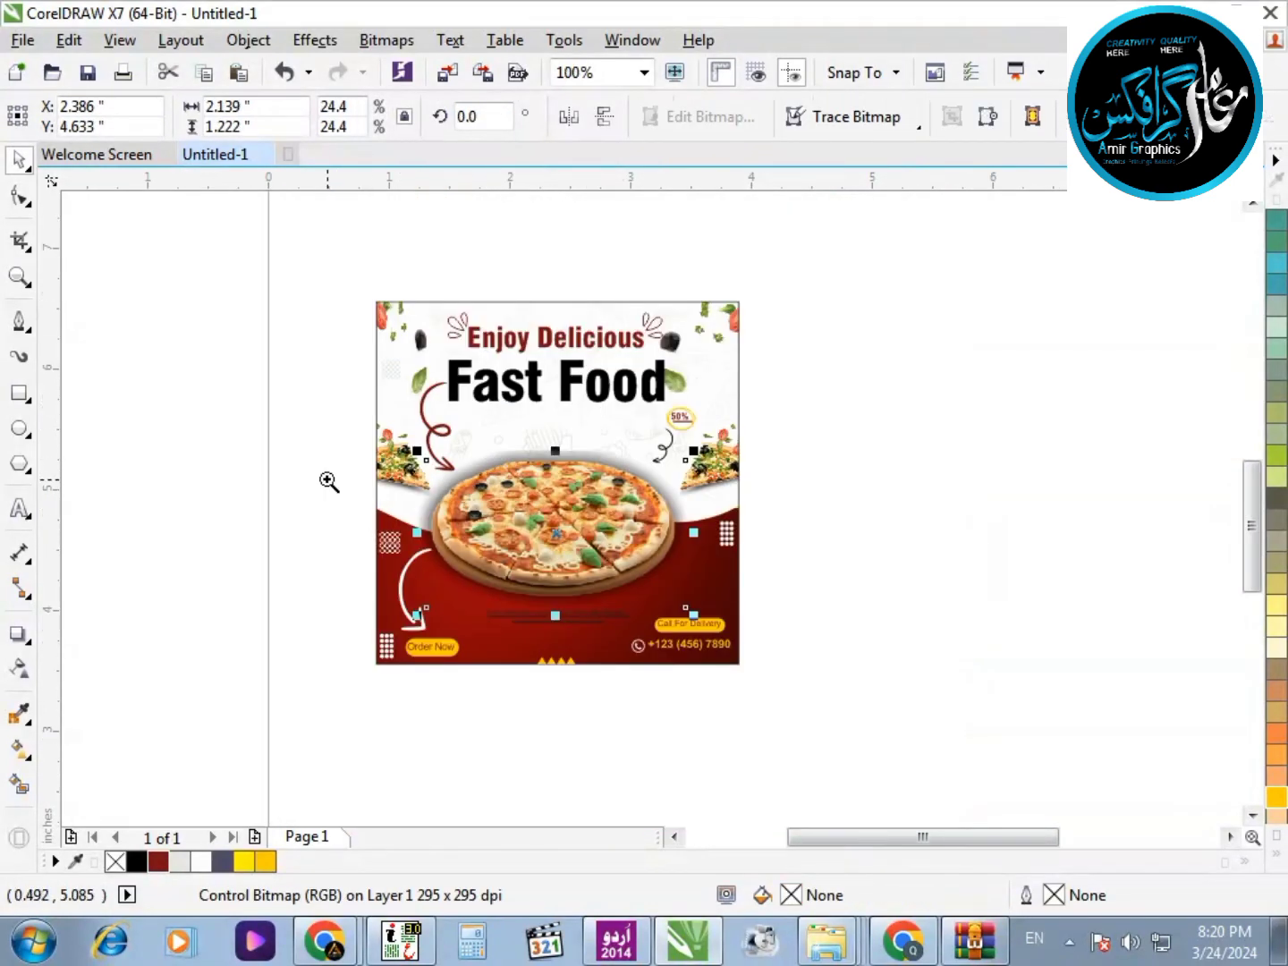
{"action": "left_click_drag", "start_coordinate": [326, 477], "coordinate": [731, 741]}
{"action": "left_click_drag", "start_coordinate": [898, 697], "coordinate": [502, 438]}
{"action": "scroll", "coordinate": [734, 537], "scroll_direction": "up", "scroll_amount": 1}
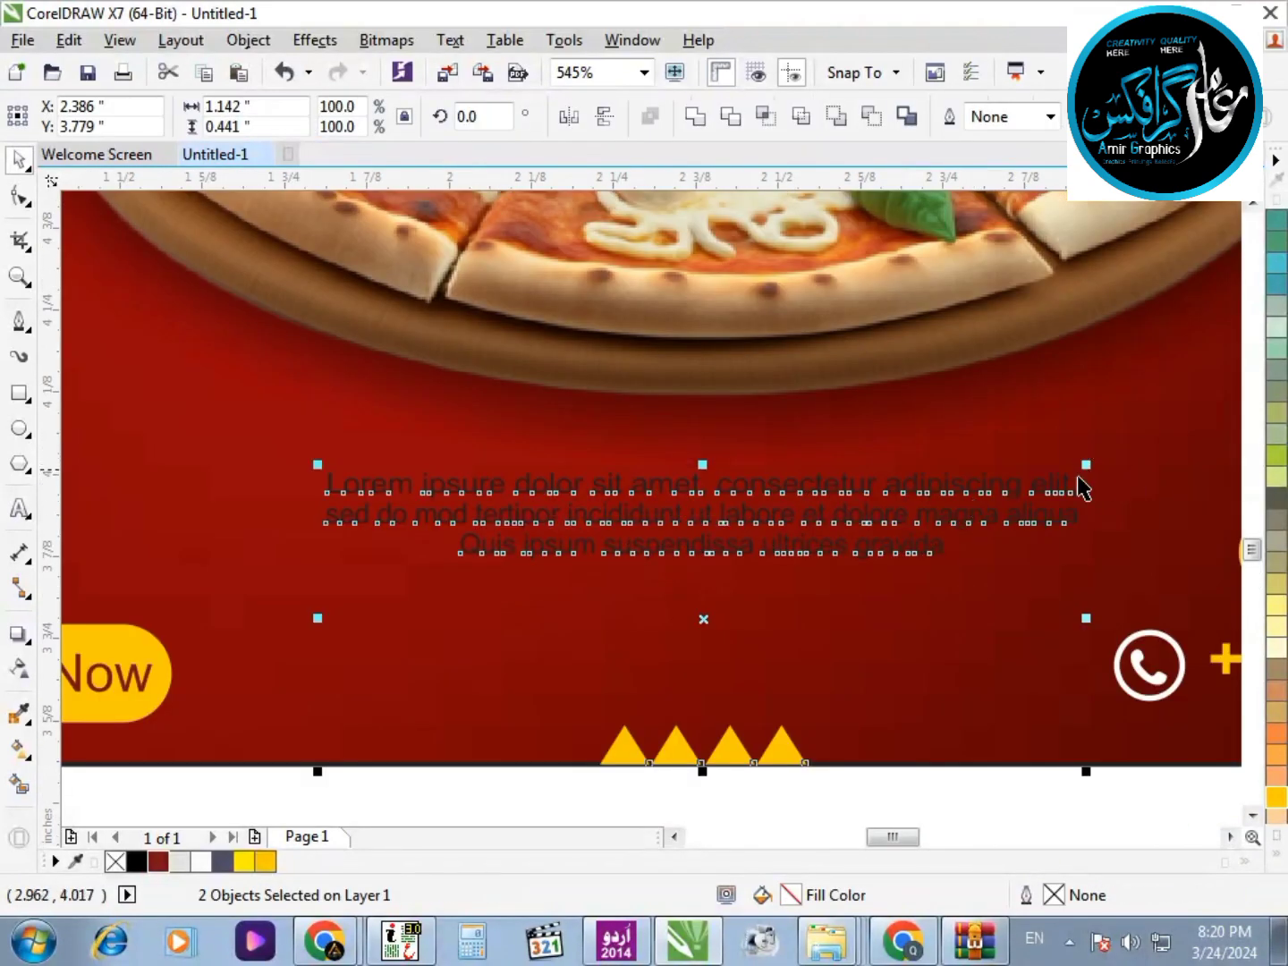
{"action": "left_click", "coordinate": [788, 741], "text": "shift"}
{"action": "left_click_drag", "start_coordinate": [1092, 460], "coordinate": [1176, 420]}
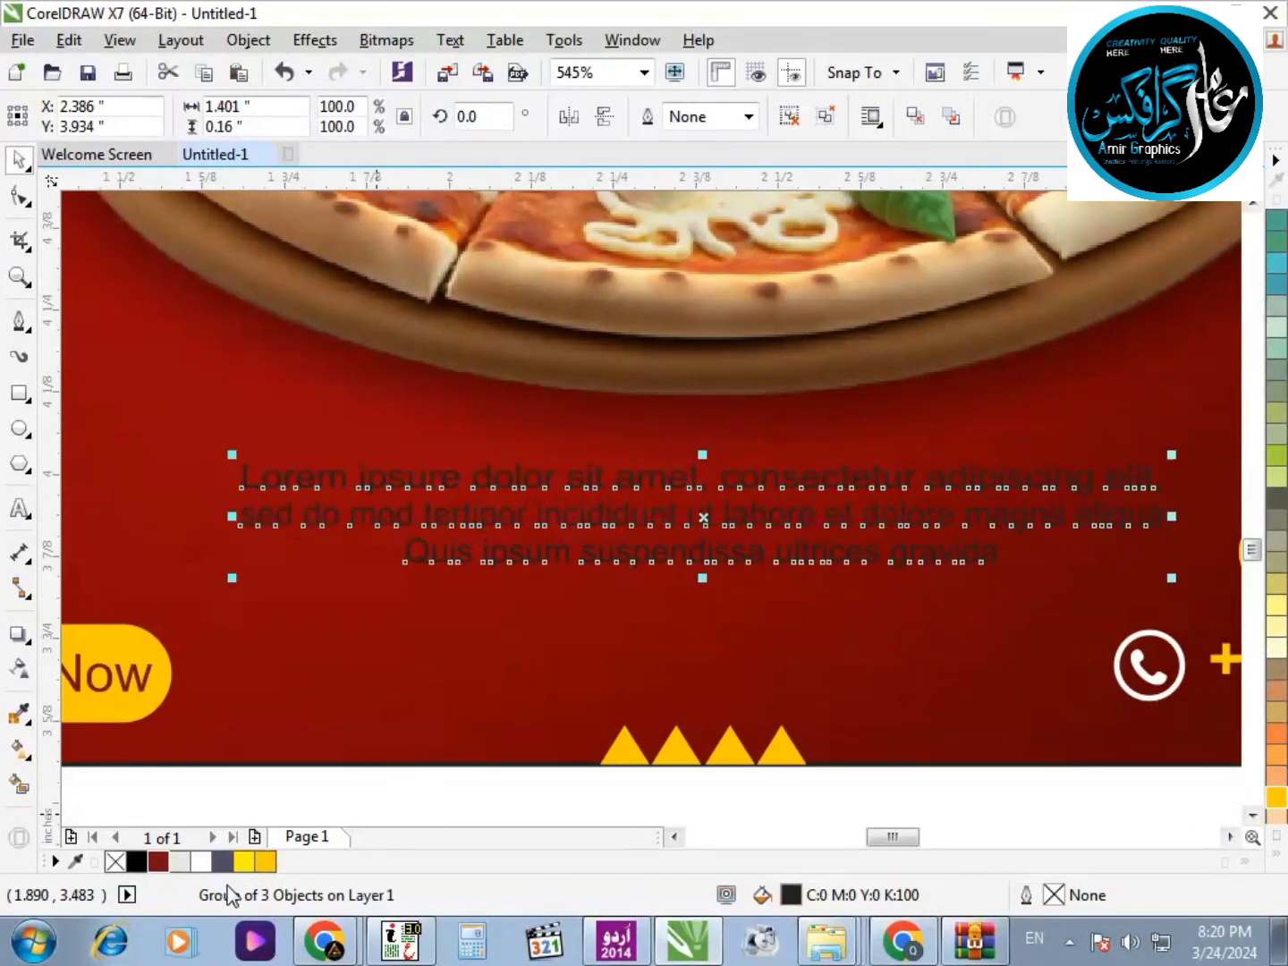
Delete the row of four yellow triangles at the bottom edge of the advertisement
{"action": "left_click", "coordinate": [714, 749]}
{"action": "scroll", "coordinate": [676, 682], "scroll_direction": "down", "scroll_amount": 1}
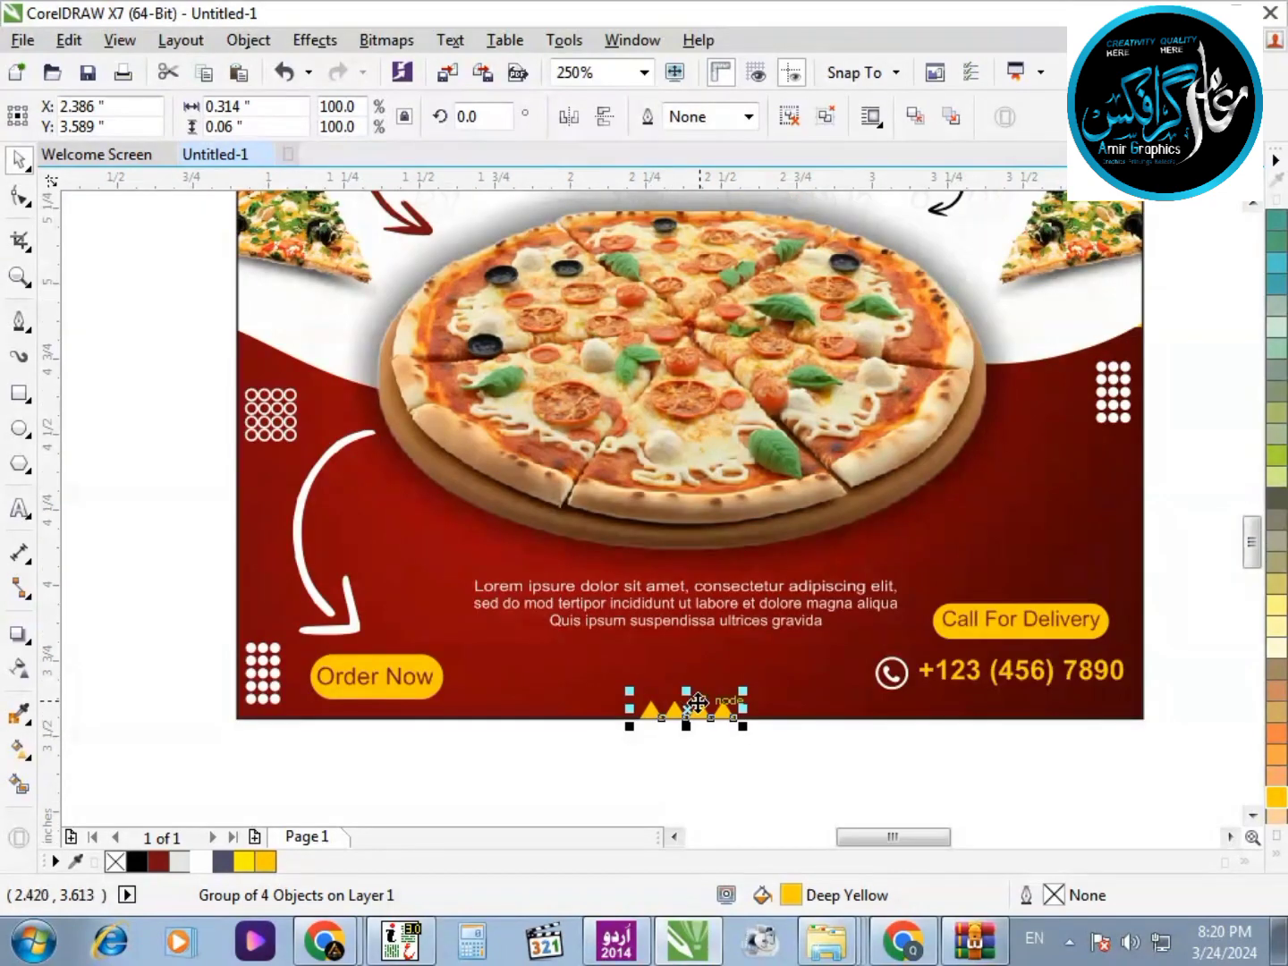
{"action": "key", "text": "Delete"}
{"action": "scroll", "coordinate": [739, 660], "scroll_direction": "down", "scroll_amount": 1}
{"action": "key", "text": "F2"}
{"action": "left_click_drag", "start_coordinate": [391, 581], "coordinate": [979, 713]}
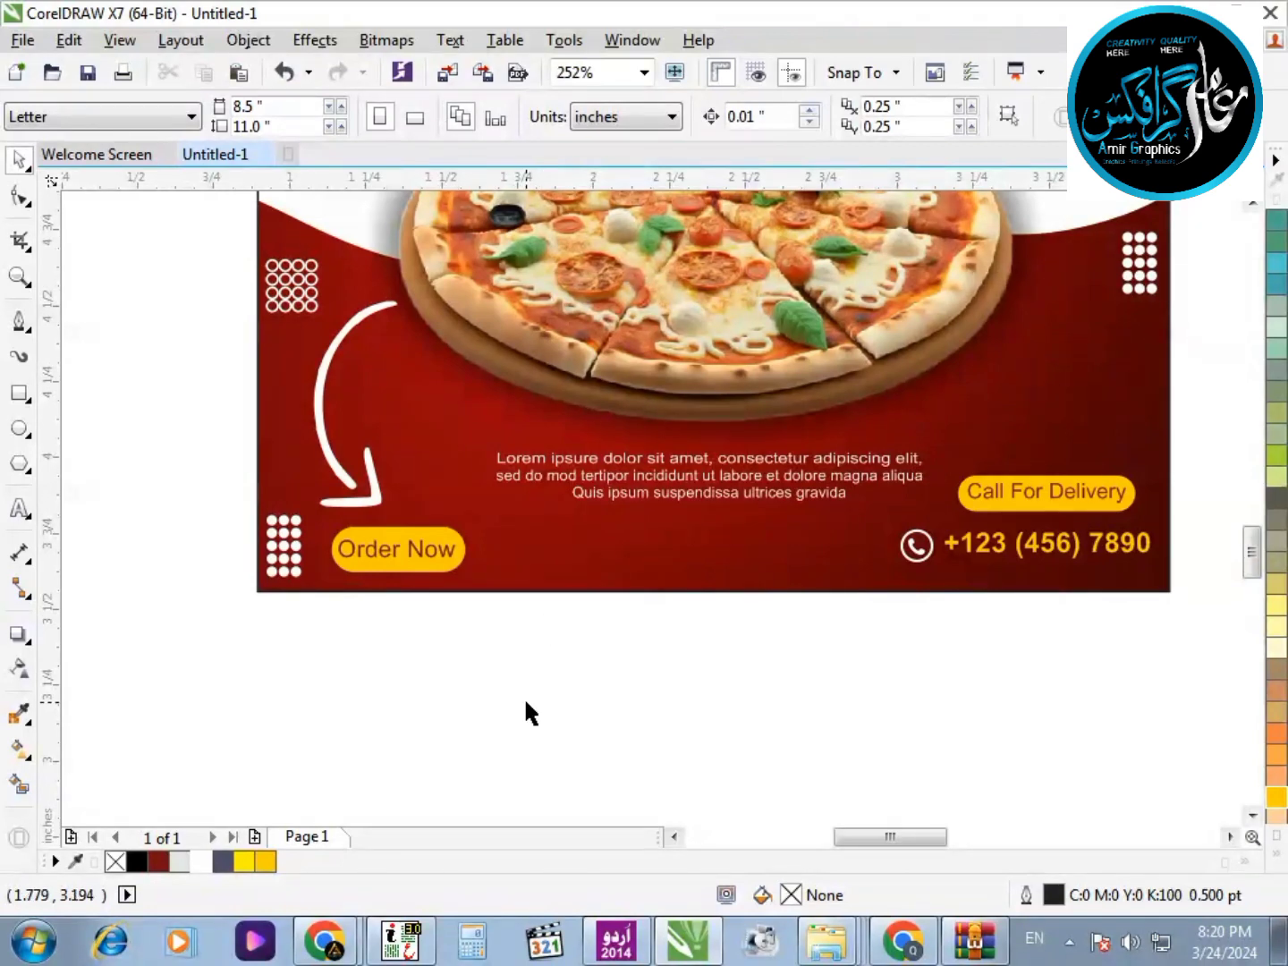
Examine the placement of the lorem ipsum text, the "Call For Delivery" label and the phone icon with its number up close
{"action": "left_click", "coordinate": [625, 461]}
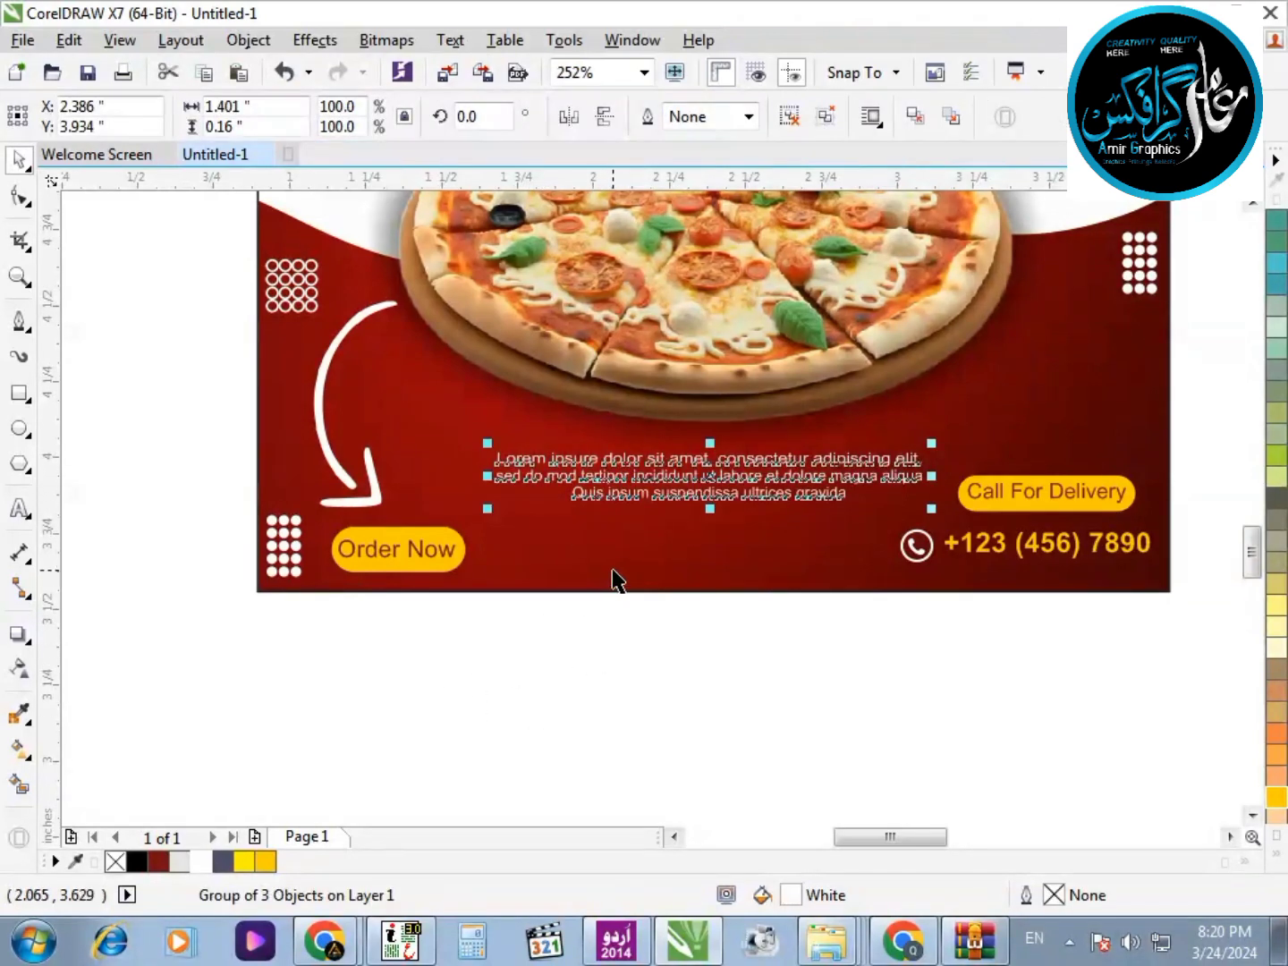
{"action": "left_click", "coordinate": [646, 650]}
{"action": "scroll", "coordinate": [637, 654], "scroll_direction": "down", "scroll_amount": 1}
{"action": "key", "text": "F2"}
{"action": "left_click_drag", "start_coordinate": [449, 687], "coordinate": [771, 639]}
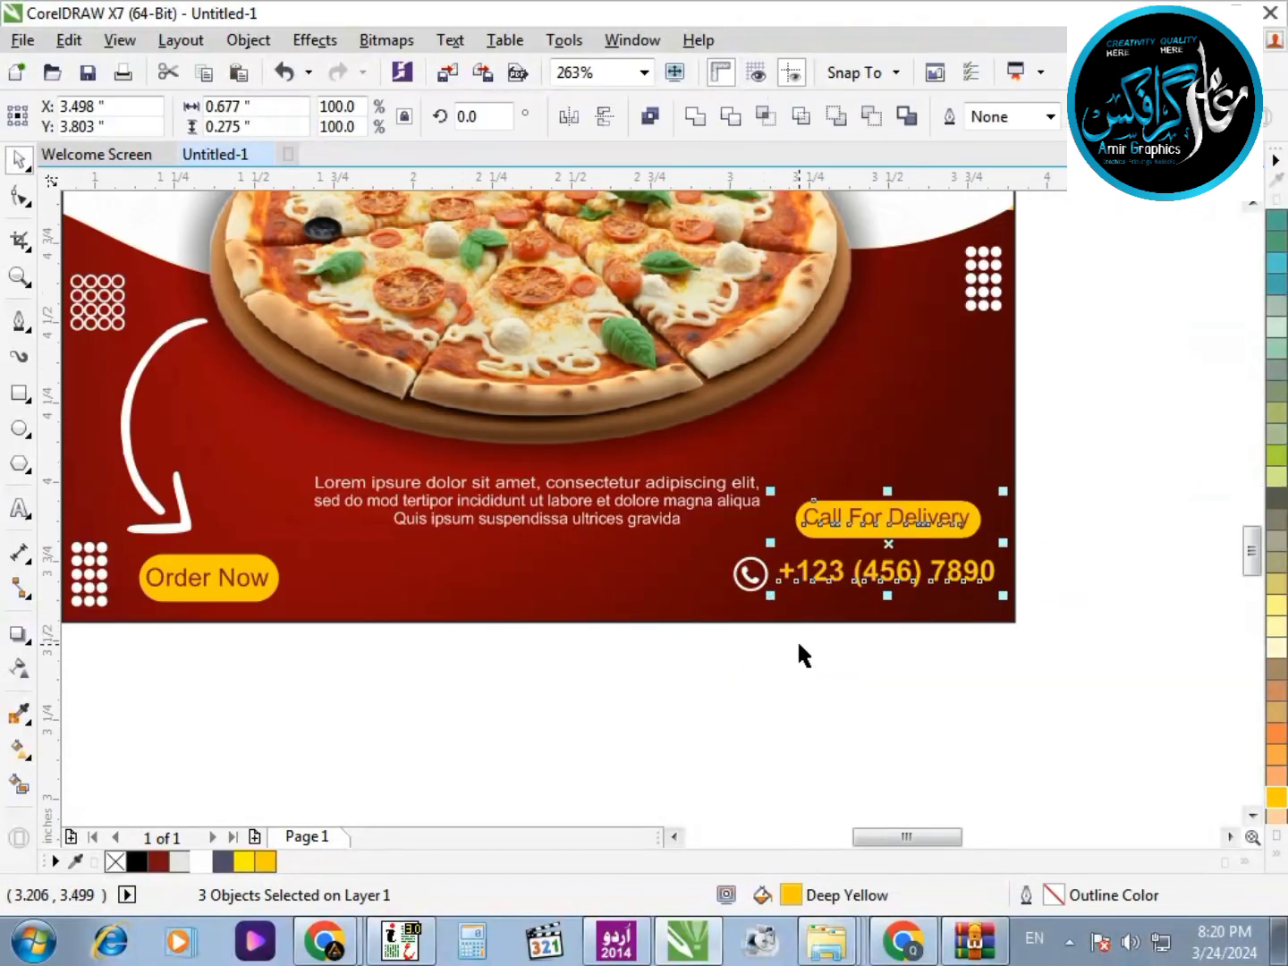
{"action": "left_click_drag", "start_coordinate": [839, 682], "coordinate": [689, 526]}
{"action": "scroll", "coordinate": [726, 585], "scroll_direction": "up", "scroll_amount": 7}
{"action": "left_click", "coordinate": [761, 576], "text": "shift"}
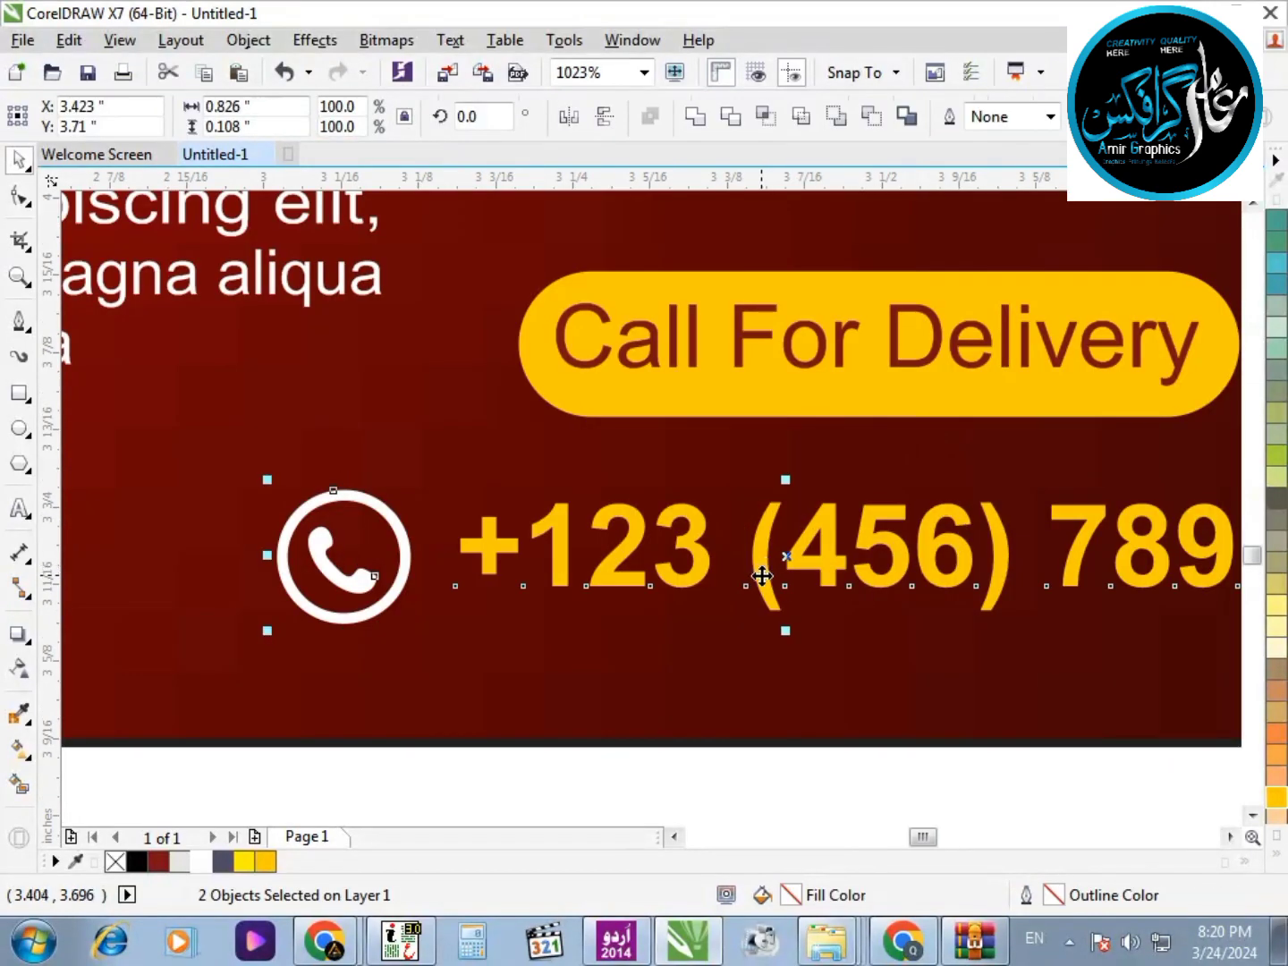
{"action": "scroll", "coordinate": [762, 575], "scroll_direction": "down", "scroll_amount": 7}
{"action": "key", "text": "Escape"}
Fill the grid of outlined circles above the "Order Now" arrow with white and deselect it
{"action": "left_click_drag", "start_coordinate": [429, 640], "coordinate": [318, 565]}
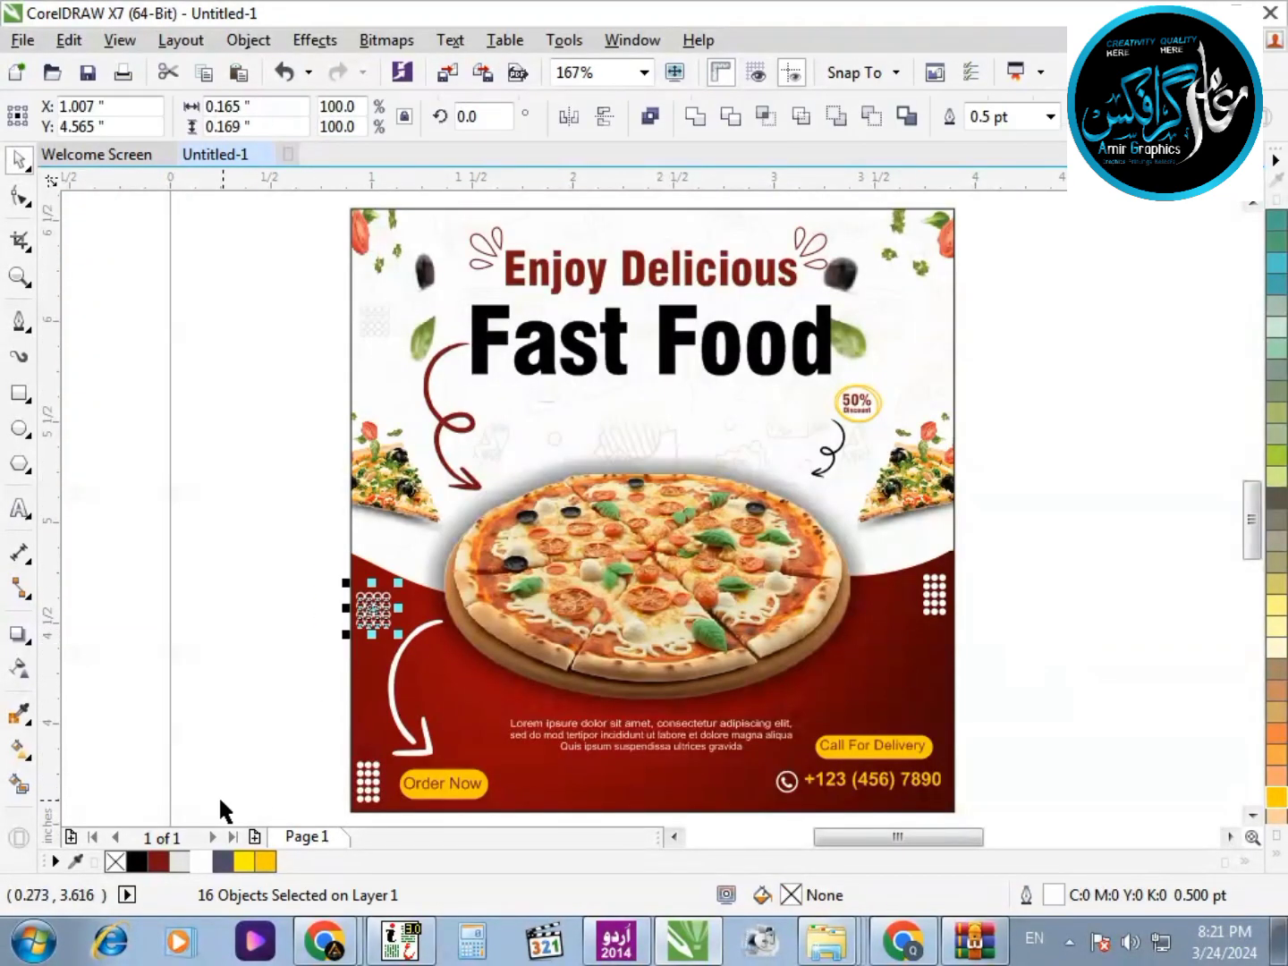
{"action": "left_click", "coordinate": [208, 866]}
{"action": "left_click", "coordinate": [138, 632]}
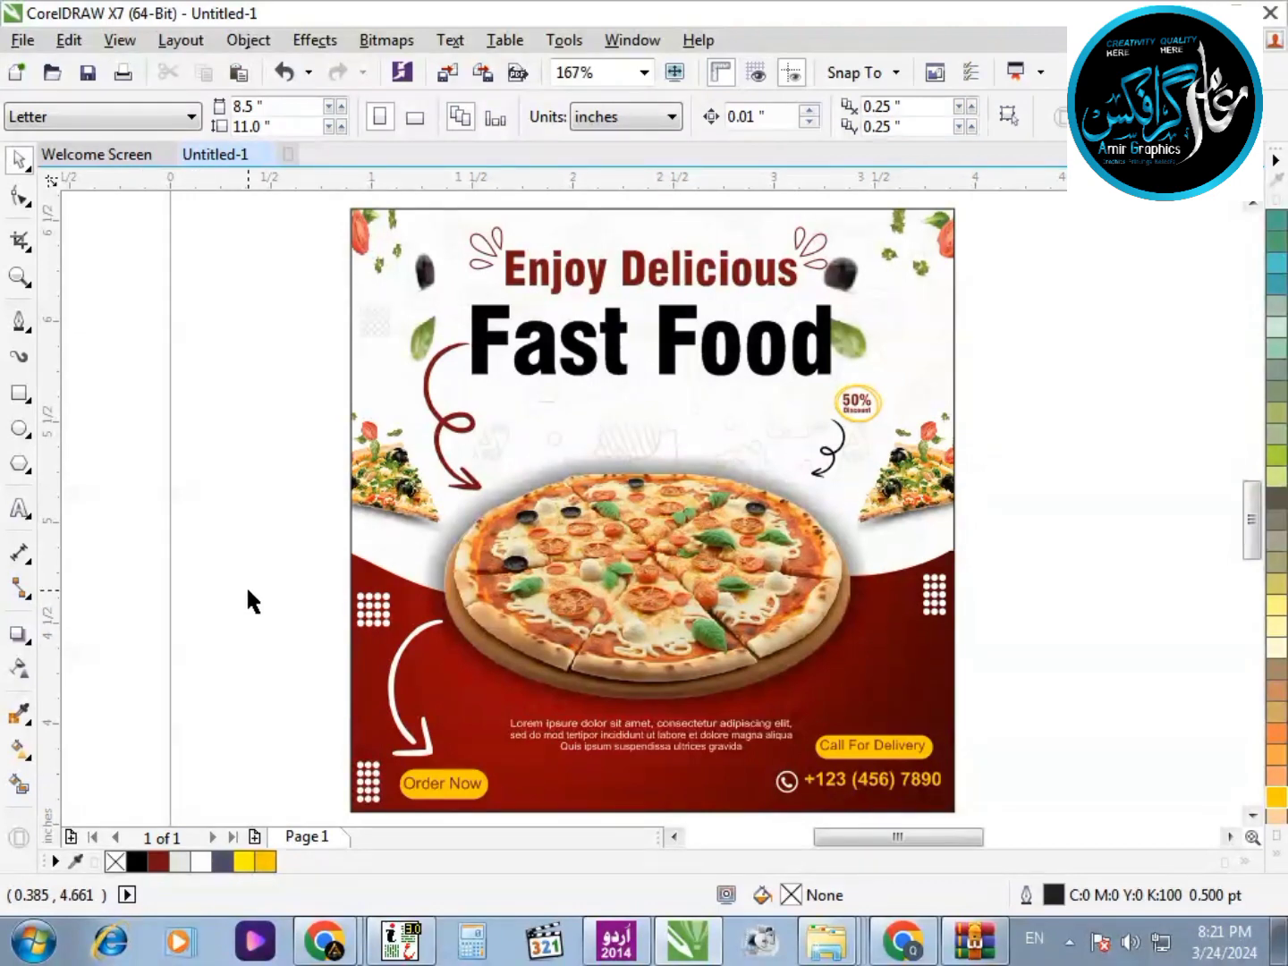
{"action": "scroll", "coordinate": [241, 584], "scroll_direction": "down", "scroll_amount": 3}
{"action": "scroll", "coordinate": [234, 577], "scroll_direction": "up", "scroll_amount": 3}
Readjust the drop shadow around the large pizza and deselect it
{"action": "left_click", "coordinate": [583, 586]}
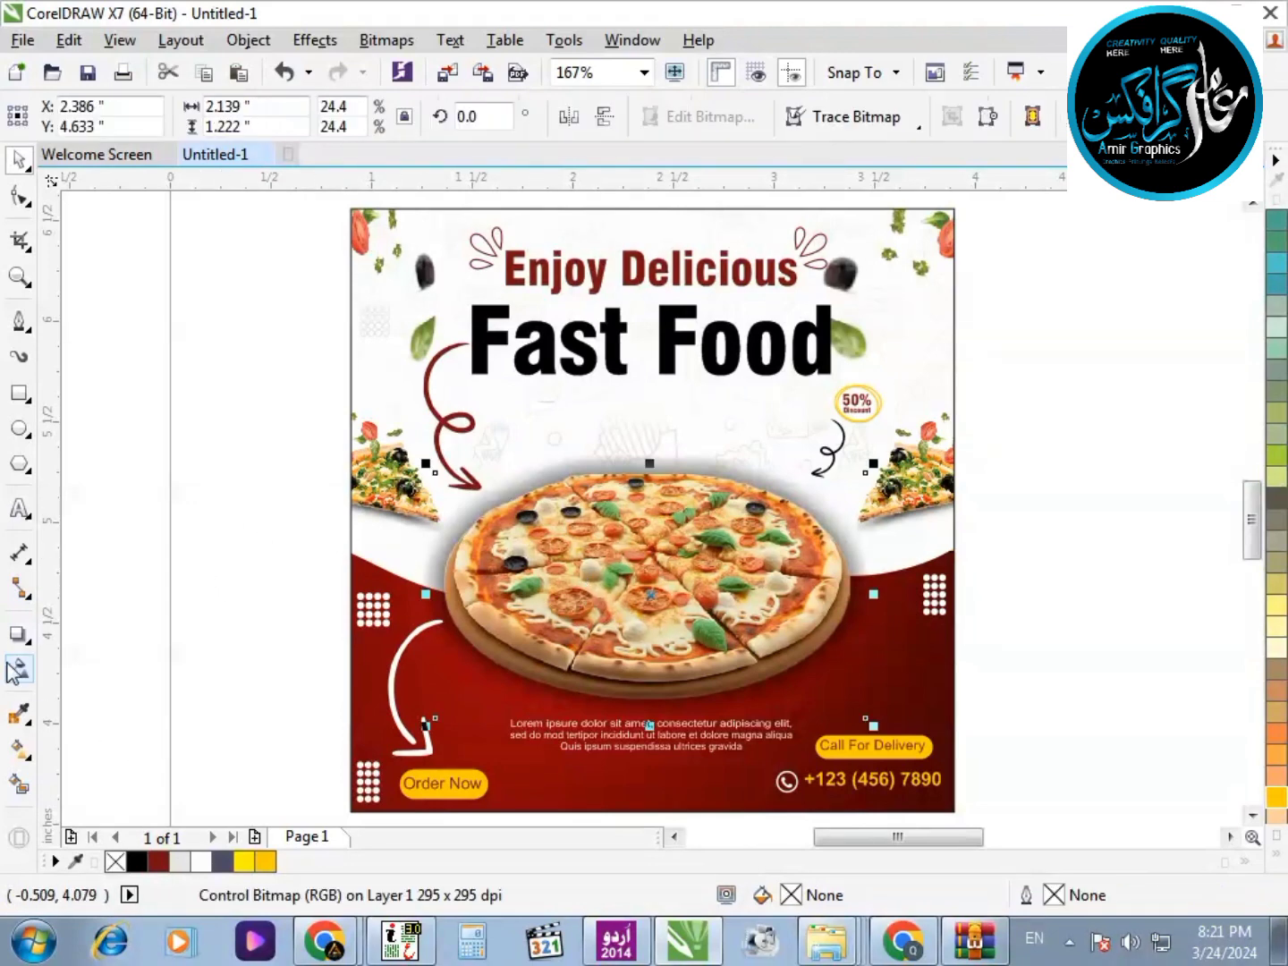
{"action": "left_click", "coordinate": [18, 635]}
{"action": "left_click_drag", "start_coordinate": [890, 601], "coordinate": [865, 595]}
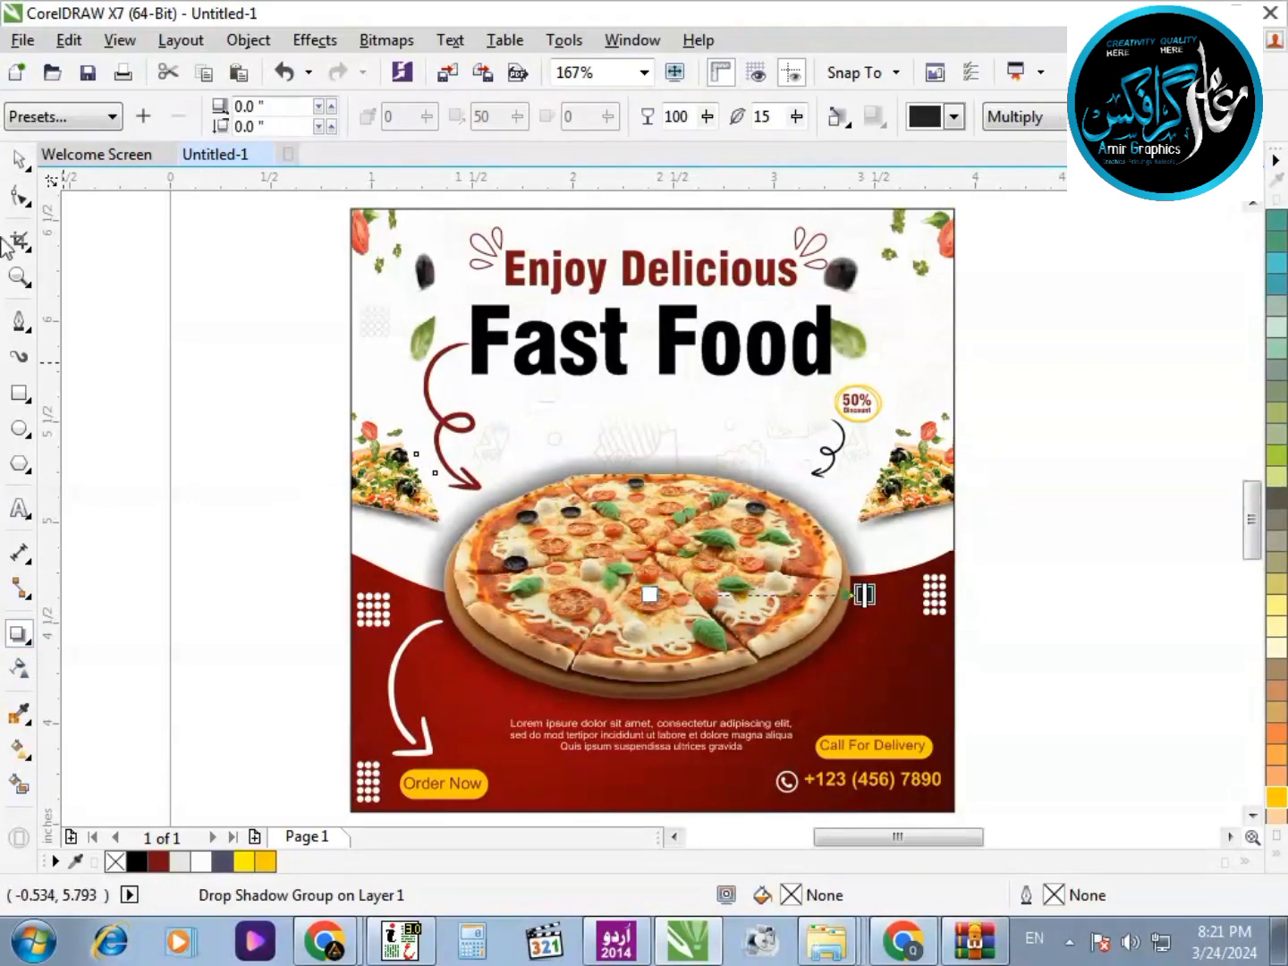
{"action": "left_click", "coordinate": [18, 159]}
{"action": "left_click", "coordinate": [122, 375]}
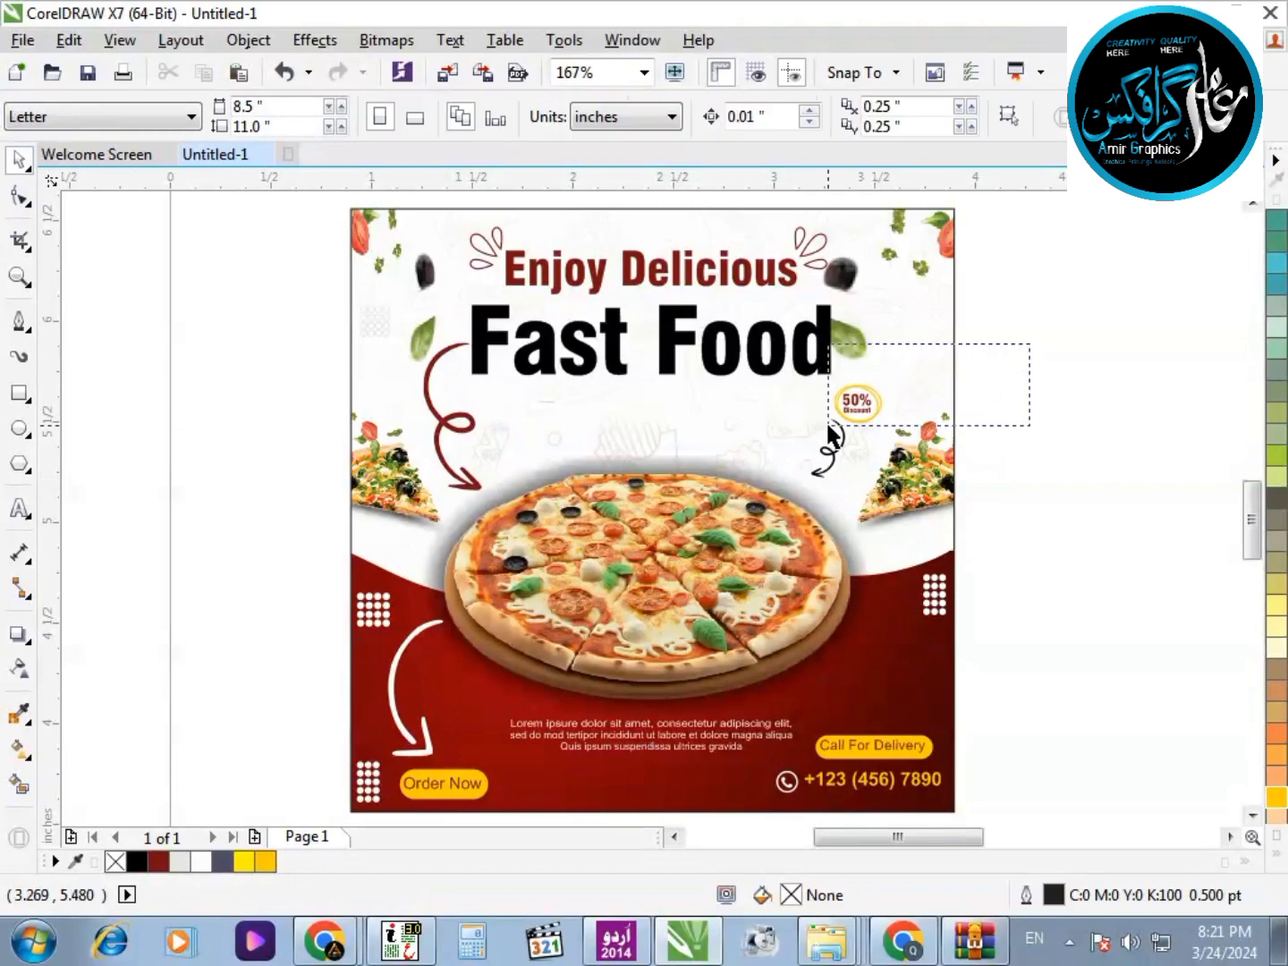
Enlarge the "50% Discount" badge with its yellow rings to about 0.31 × 0.25 in
{"action": "left_click_drag", "start_coordinate": [828, 425], "coordinate": [827, 428]}
{"action": "key", "text": "F2"}
{"action": "left_click_drag", "start_coordinate": [1039, 463], "coordinate": [717, 327]}
{"action": "left_click_drag", "start_coordinate": [681, 465], "coordinate": [717, 430]}
{"action": "key", "text": "ctrl+z"}
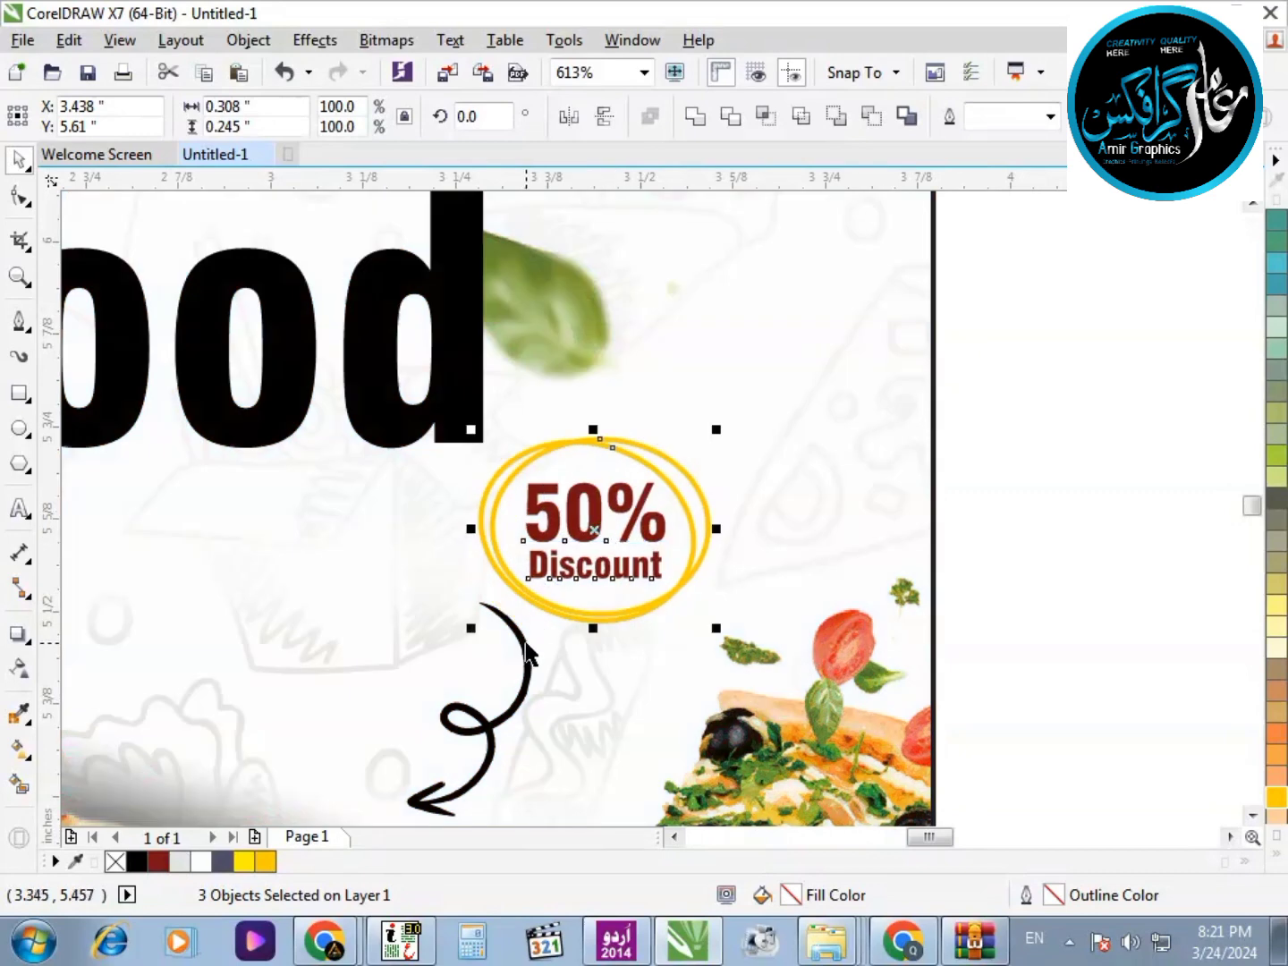
Try to rotate the black curly arrow below the discount badge to about 179°, and undo the rotation
{"action": "left_click", "coordinate": [535, 629]}
{"action": "left_click", "coordinate": [520, 675]}
{"action": "left_click_drag", "start_coordinate": [486, 605], "coordinate": [561, 615]}
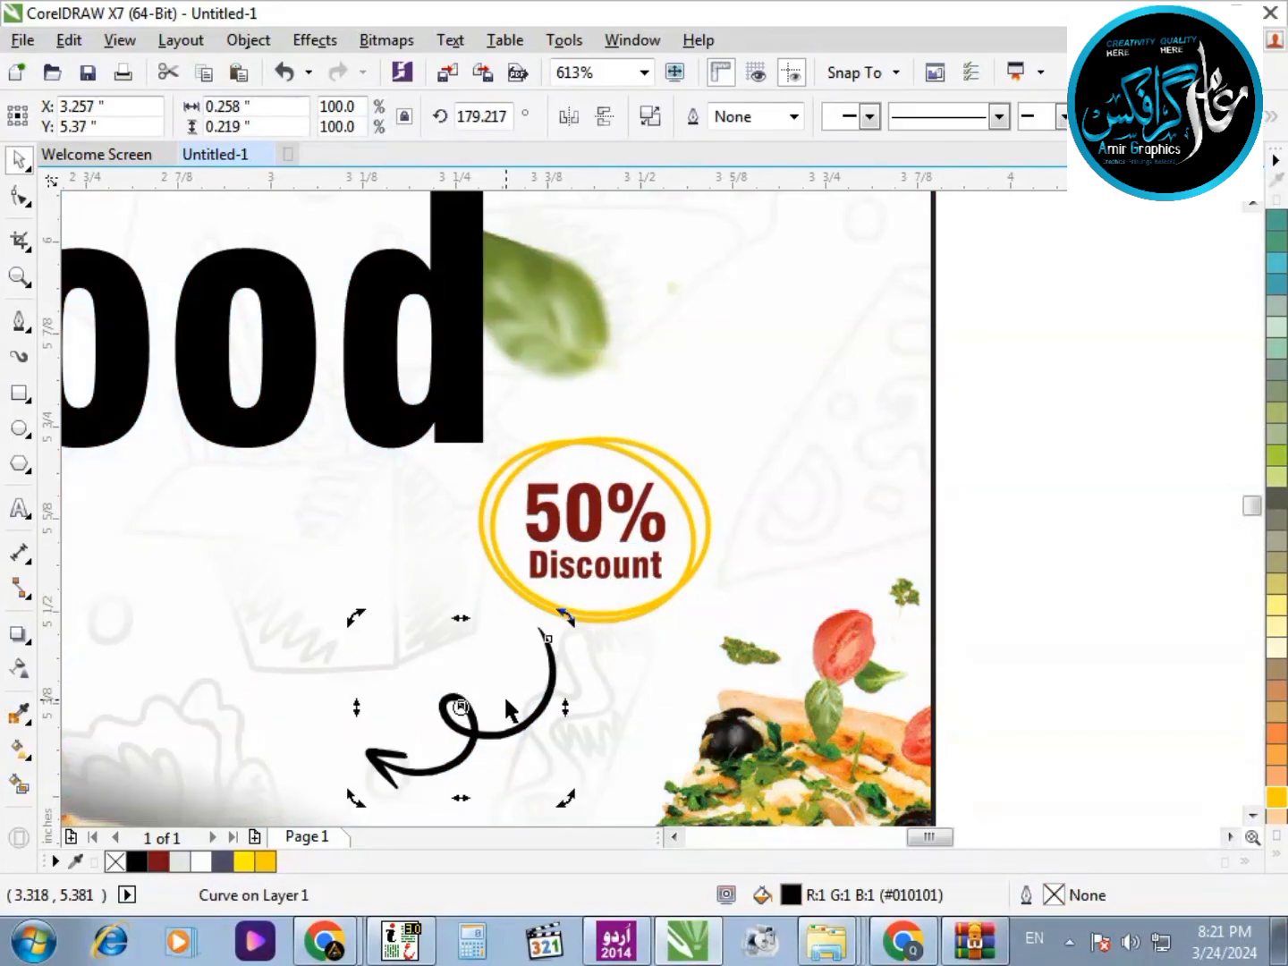
{"action": "key", "text": "ctrl+z"}
{"action": "scroll", "coordinate": [512, 705], "scroll_direction": "down", "scroll_amount": 1}
{"action": "scroll", "coordinate": [511, 695], "scroll_direction": "up", "scroll_amount": 1}
Move the black curly arrow right, directly beneath the discount badge, and rotate it clockwise so it leads toward the large pizza
{"action": "left_click", "coordinate": [479, 511]}
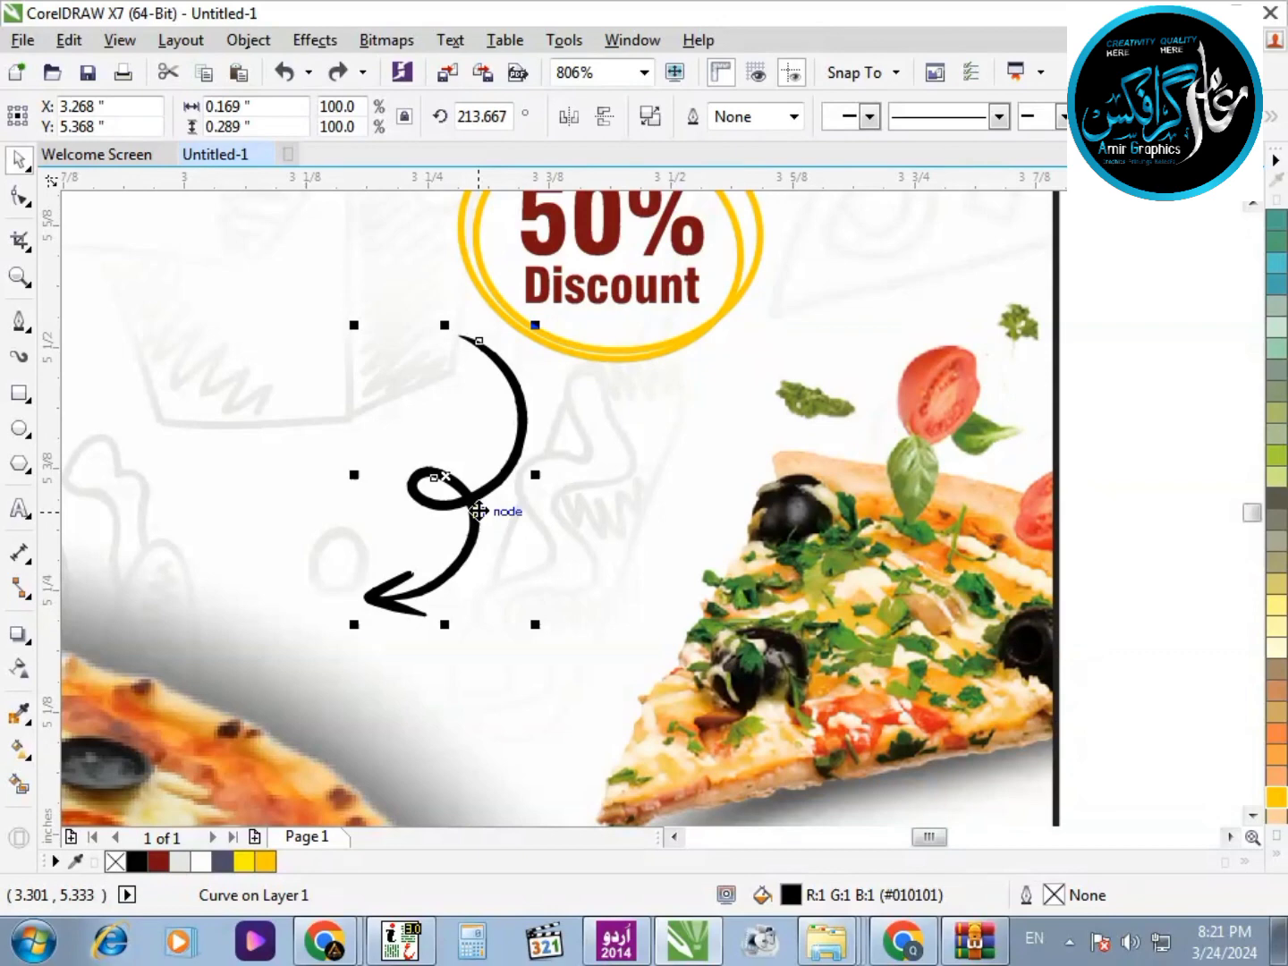
{"action": "left_click_drag", "start_coordinate": [465, 498], "coordinate": [537, 519]}
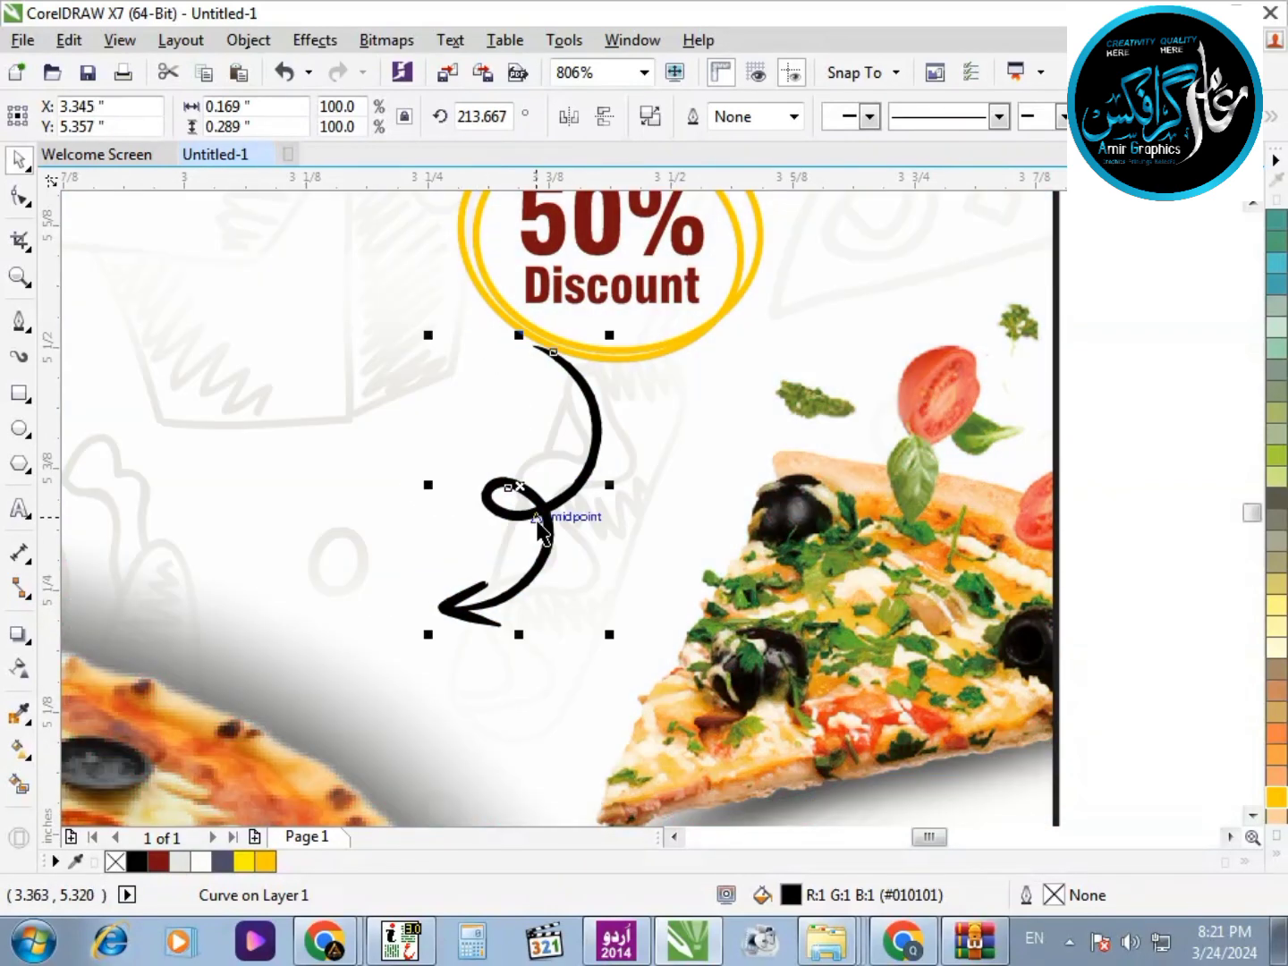
{"action": "left_click", "coordinate": [537, 523]}
{"action": "left_click_drag", "start_coordinate": [426, 642], "coordinate": [357, 676]}
{"action": "left_click", "coordinate": [536, 526]}
{"action": "key", "text": "ctrl+z"}
{"action": "left_click", "coordinate": [450, 604]}
{"action": "left_click_drag", "start_coordinate": [528, 561], "coordinate": [541, 568]}
{"action": "scroll", "coordinate": [721, 488], "scroll_direction": "down", "scroll_amount": 1}
Center the large pizza horizontally on the square background, deselect everything and show the whole advertisement
{"action": "left_click", "coordinate": [770, 504]}
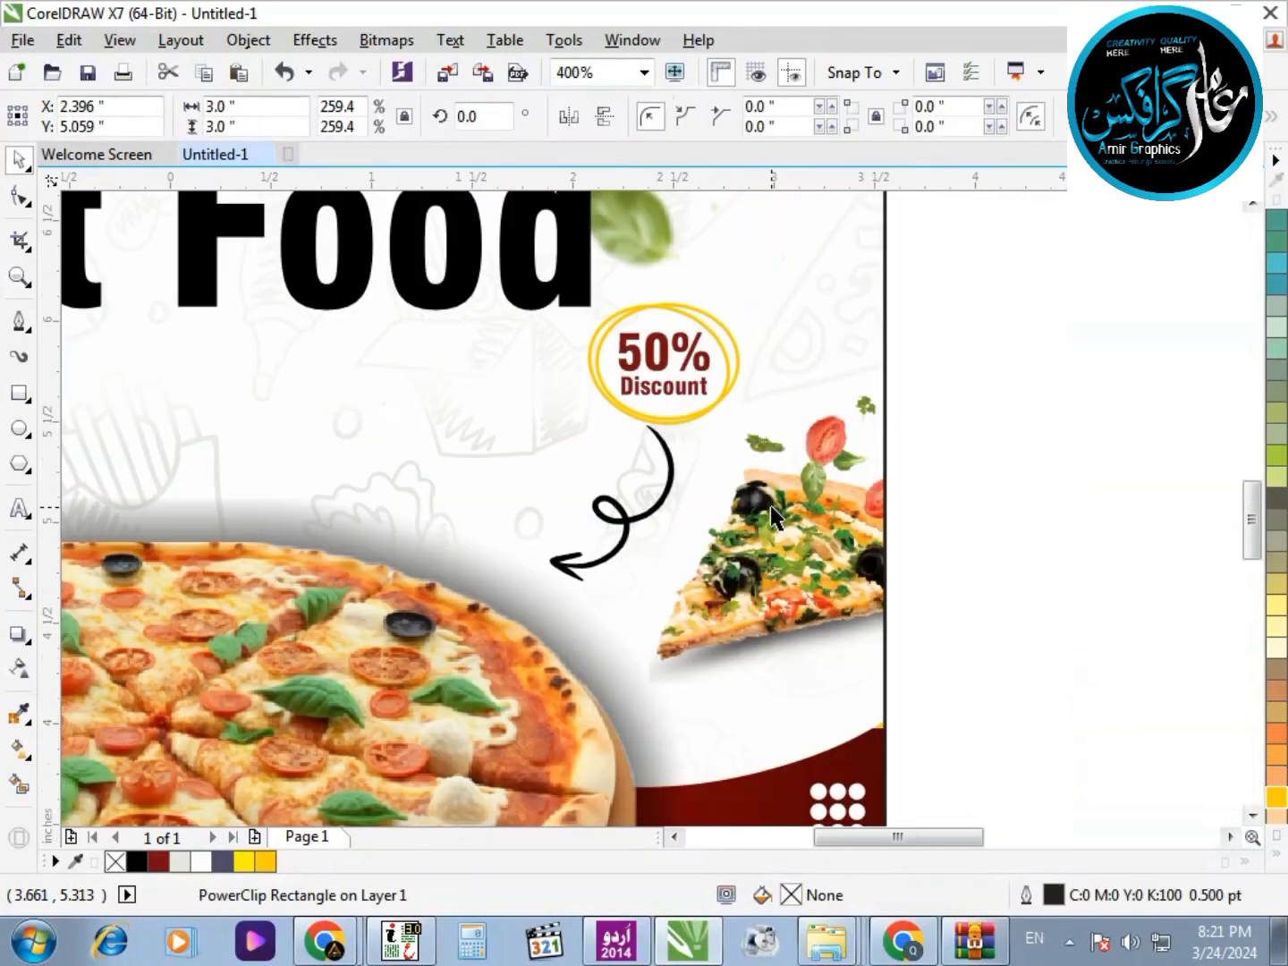
{"action": "key", "text": "shift+F2"}
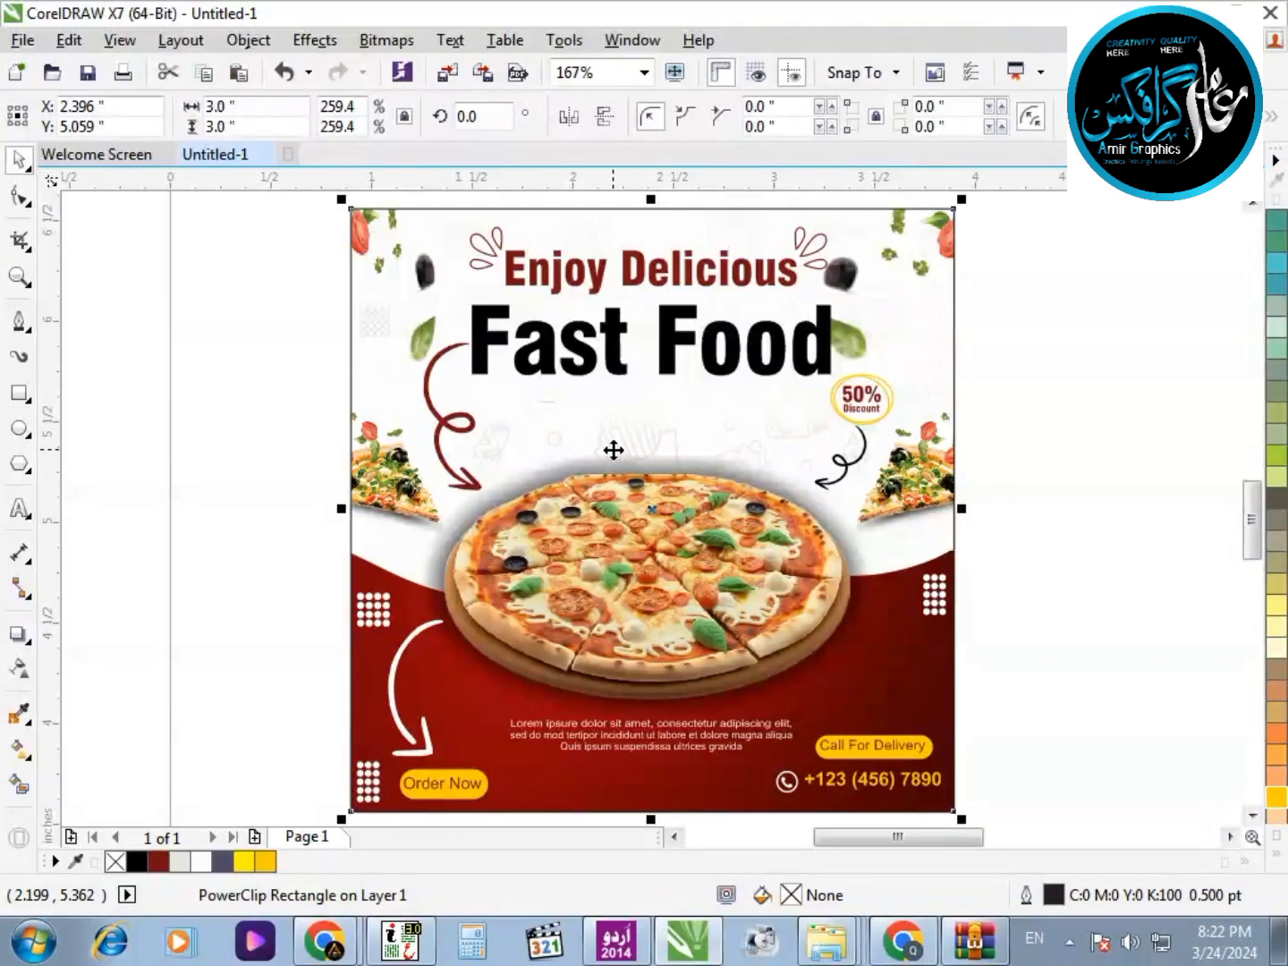
{"action": "left_click", "coordinate": [685, 610]}
{"action": "left_click", "coordinate": [930, 675], "text": "shift"}
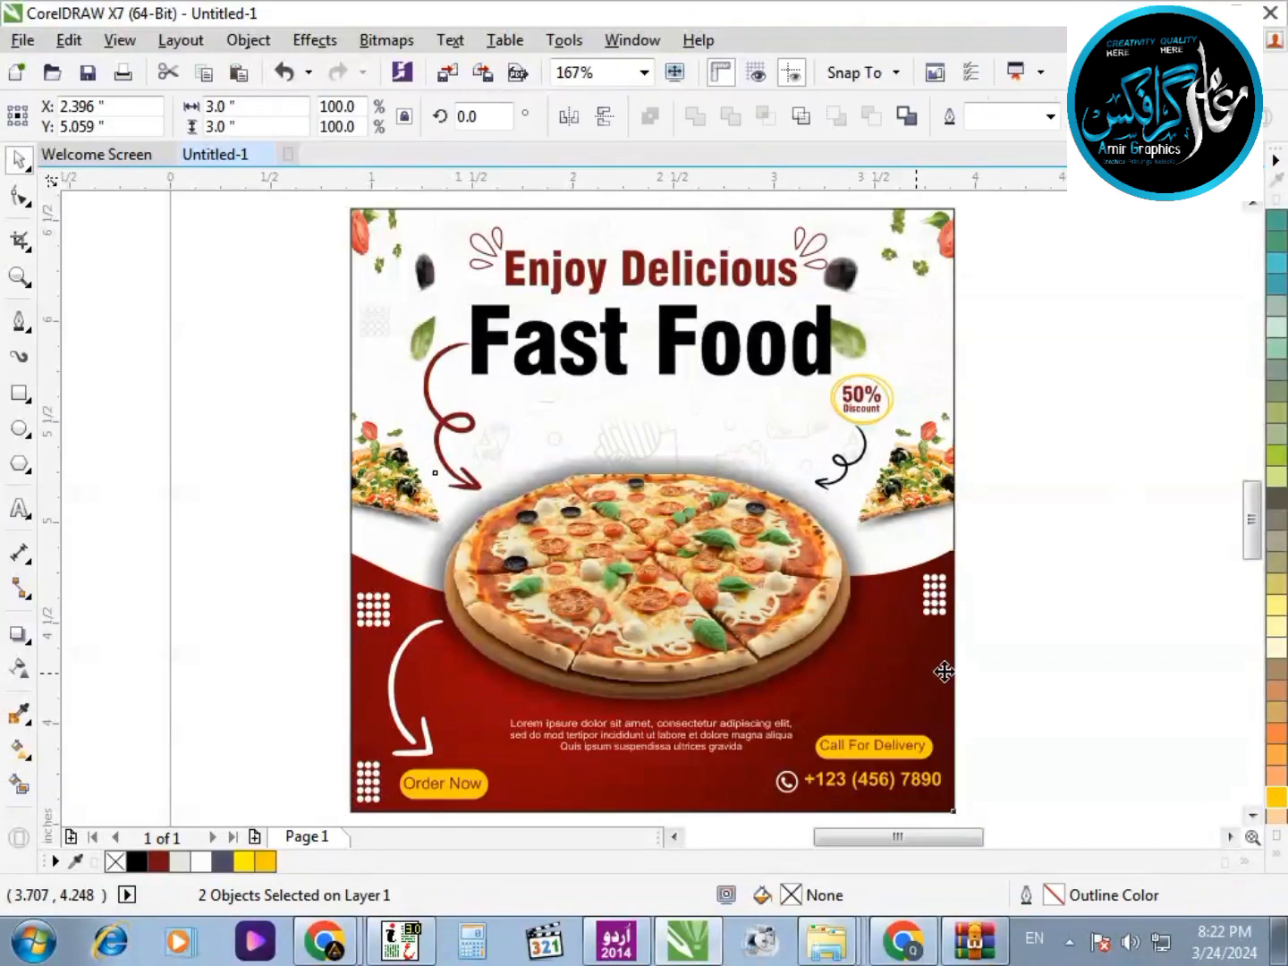
{"action": "left_click", "coordinate": [1052, 625]}
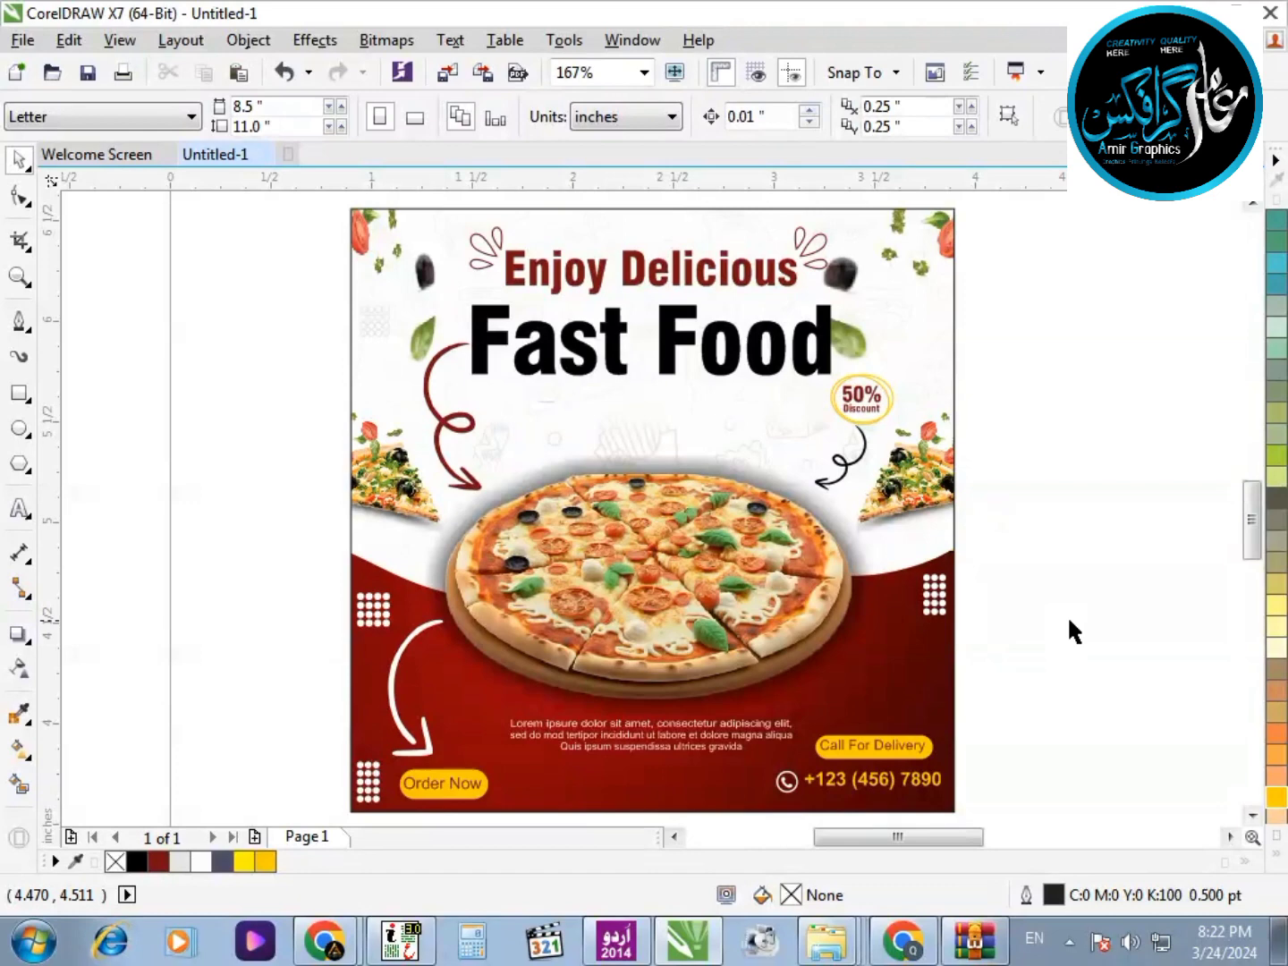
{"action": "scroll", "coordinate": [435, 349], "scroll_direction": "down", "scroll_amount": 2}
{"action": "key", "text": "F2"}
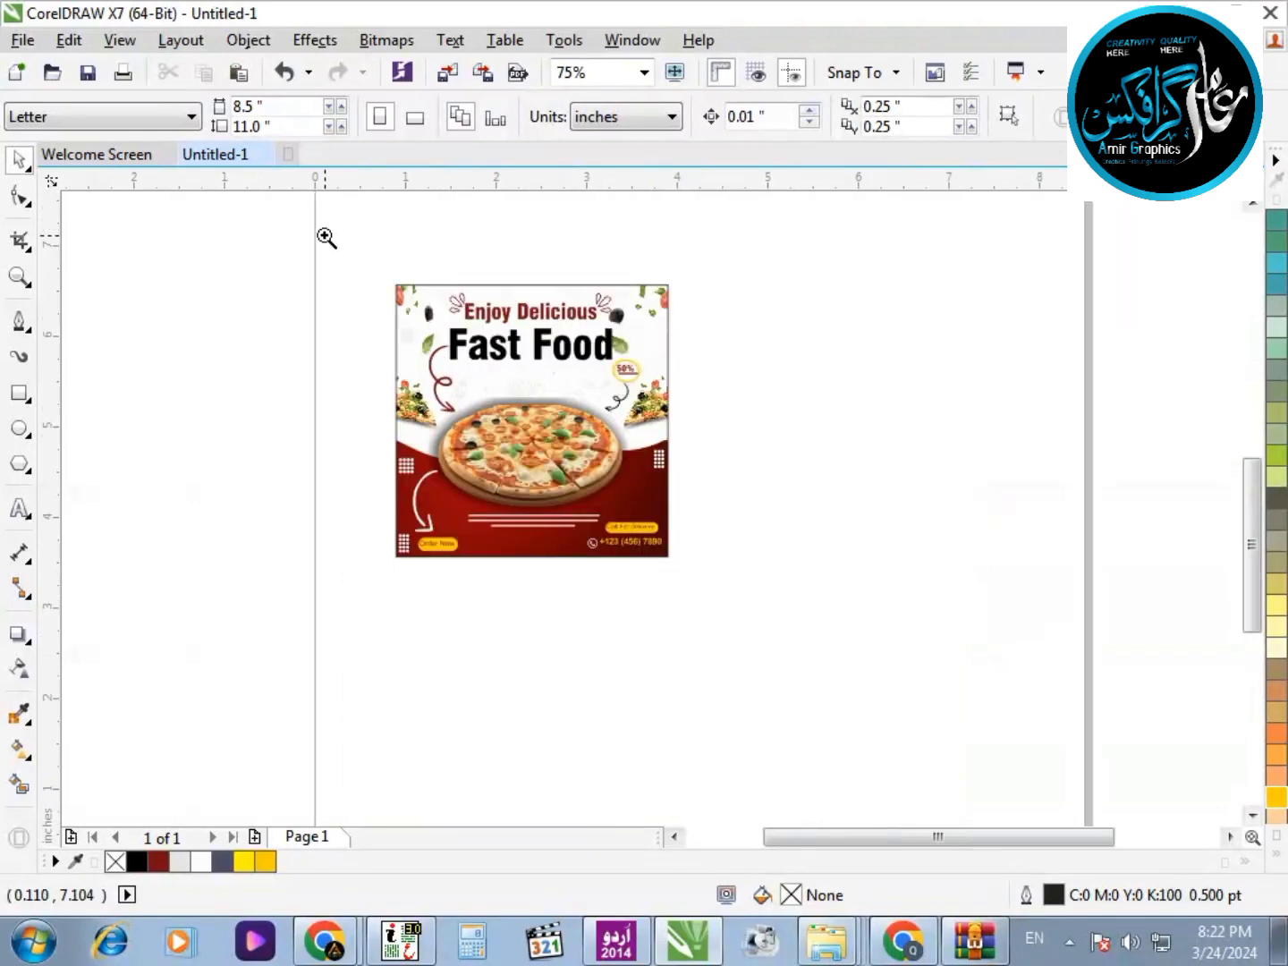
Draw a square on the empty area beside the advertisement and set its size to 2.9 × 2.9 in
{"action": "left_click_drag", "start_coordinate": [326, 238], "coordinate": [1027, 536]}
{"action": "left_click", "coordinate": [634, 400]}
{"action": "left_click", "coordinate": [645, 384]}
{"action": "scroll", "coordinate": [858, 439], "scroll_direction": "down", "scroll_amount": 2}
{"action": "key", "text": "F2"}
{"action": "left_click_drag", "start_coordinate": [482, 332], "coordinate": [774, 605]}
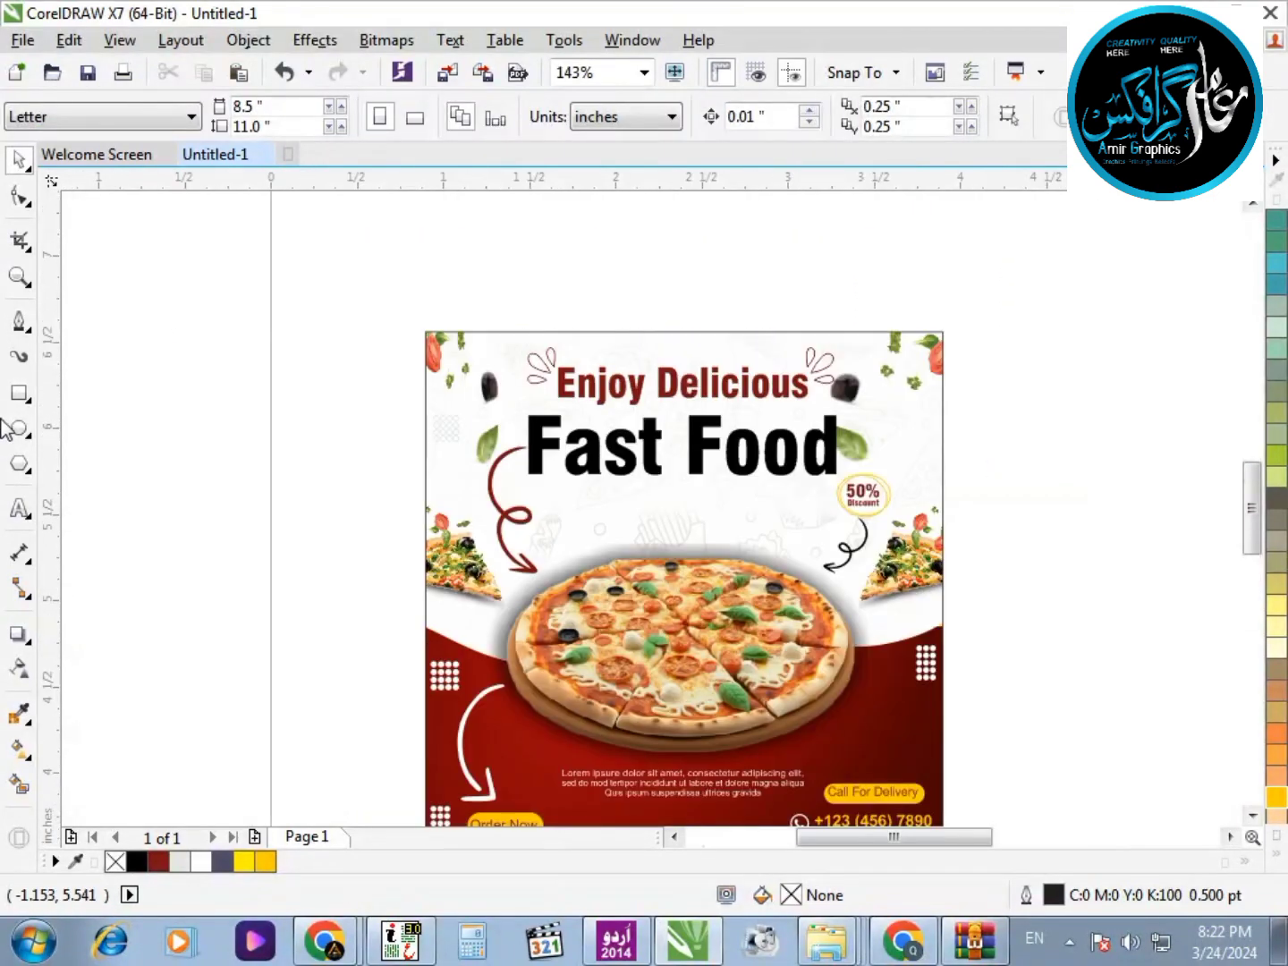
{"action": "left_click", "coordinate": [20, 393]}
{"action": "left_click_drag", "start_coordinate": [282, 520], "coordinate": [144, 383]}
{"action": "mouse_move", "coordinate": [205, 106]}
{"action": "left_mouse_down"}
{"action": "mouse_move", "coordinate": [253, 124]}
{"action": "mouse_move", "coordinate": [48, 173]}
{"action": "left_mouse_up"}
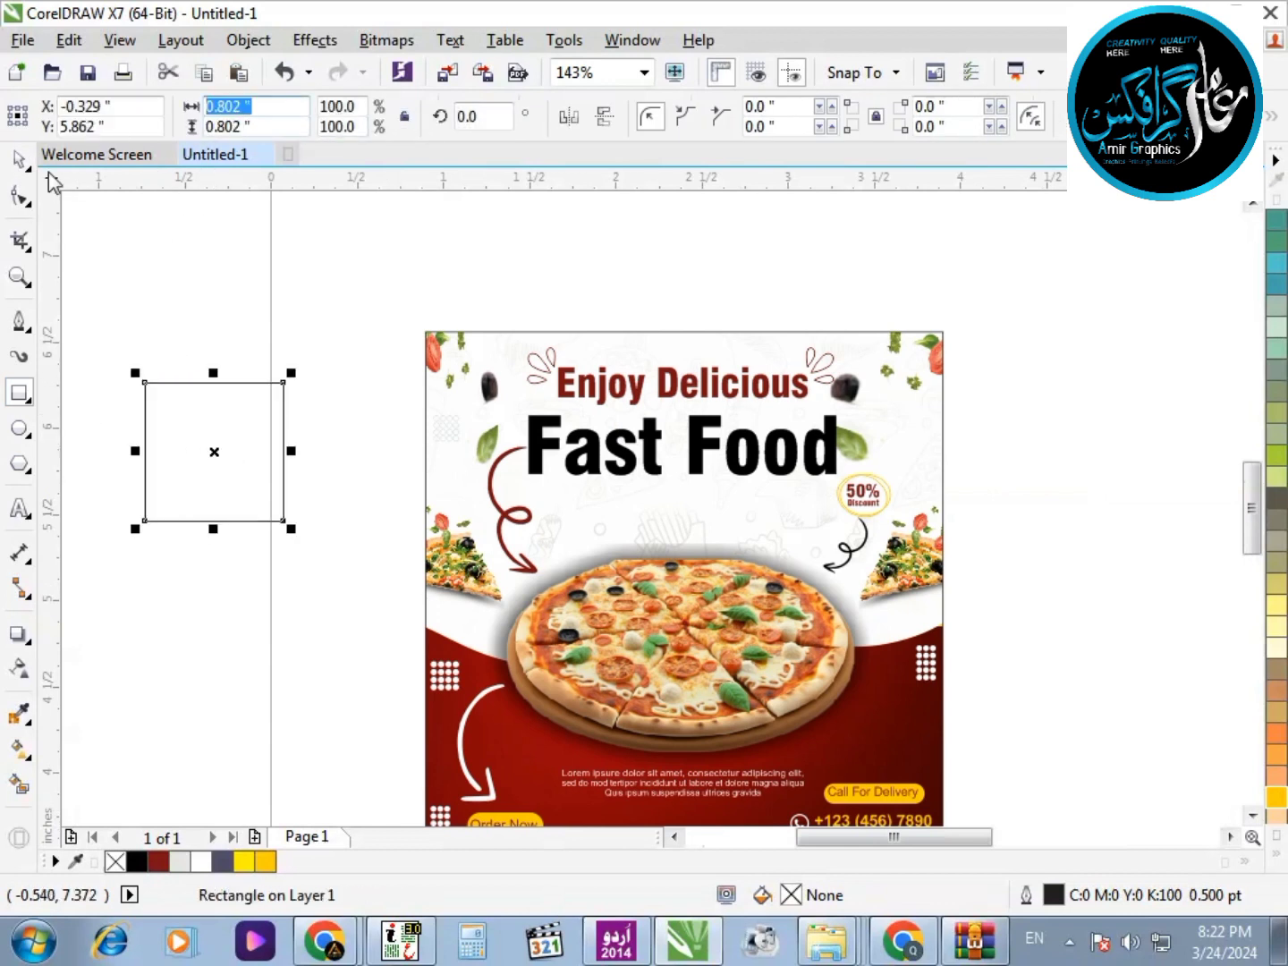
{"action": "key", "text": "Return"}
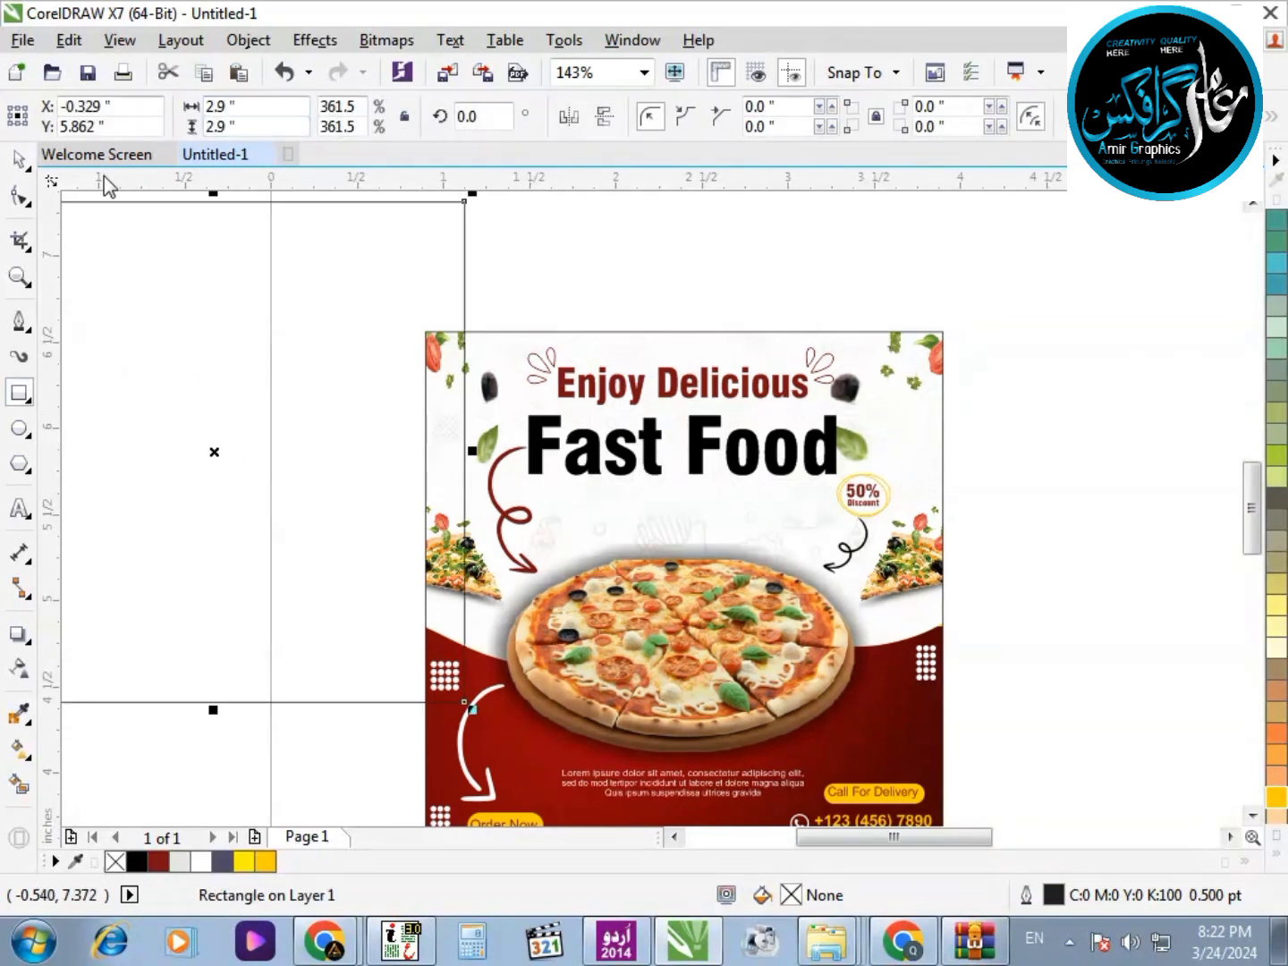
Center the new square frame horizontally and vertically on the advertisement's background and deselect everything
{"action": "left_click", "coordinate": [432, 341], "text": "shift"}
{"action": "key", "text": "l"}
{"action": "key", "text": "e"}
{"action": "left_click", "coordinate": [716, 315]}
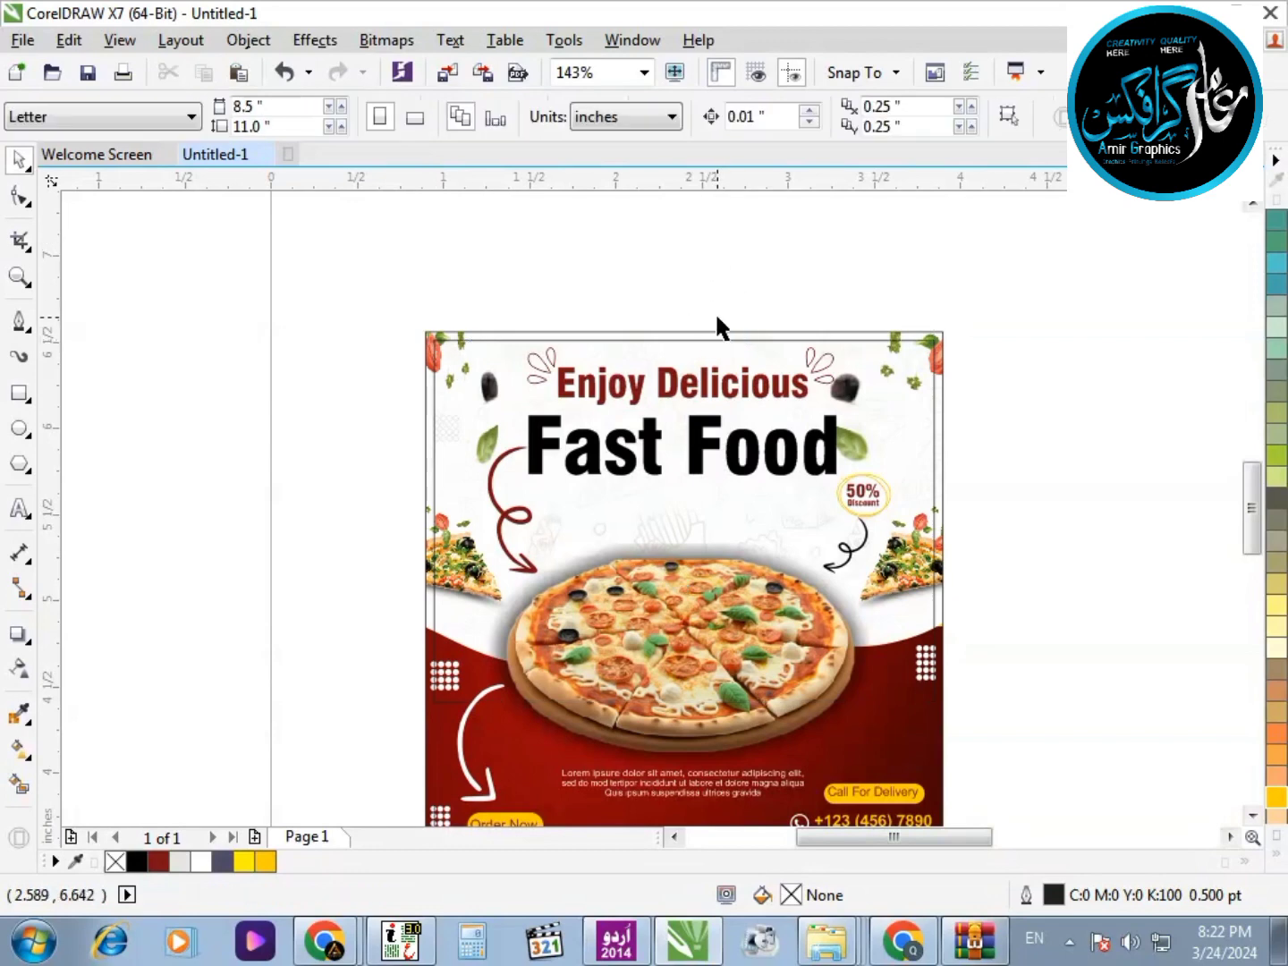
Set the size of the centered square frame to 2.8 × 2.8 in
{"action": "key", "text": "F2"}
{"action": "left_click_drag", "start_coordinate": [496, 289], "coordinate": [1123, 713]}
{"action": "left_click", "coordinate": [838, 275]}
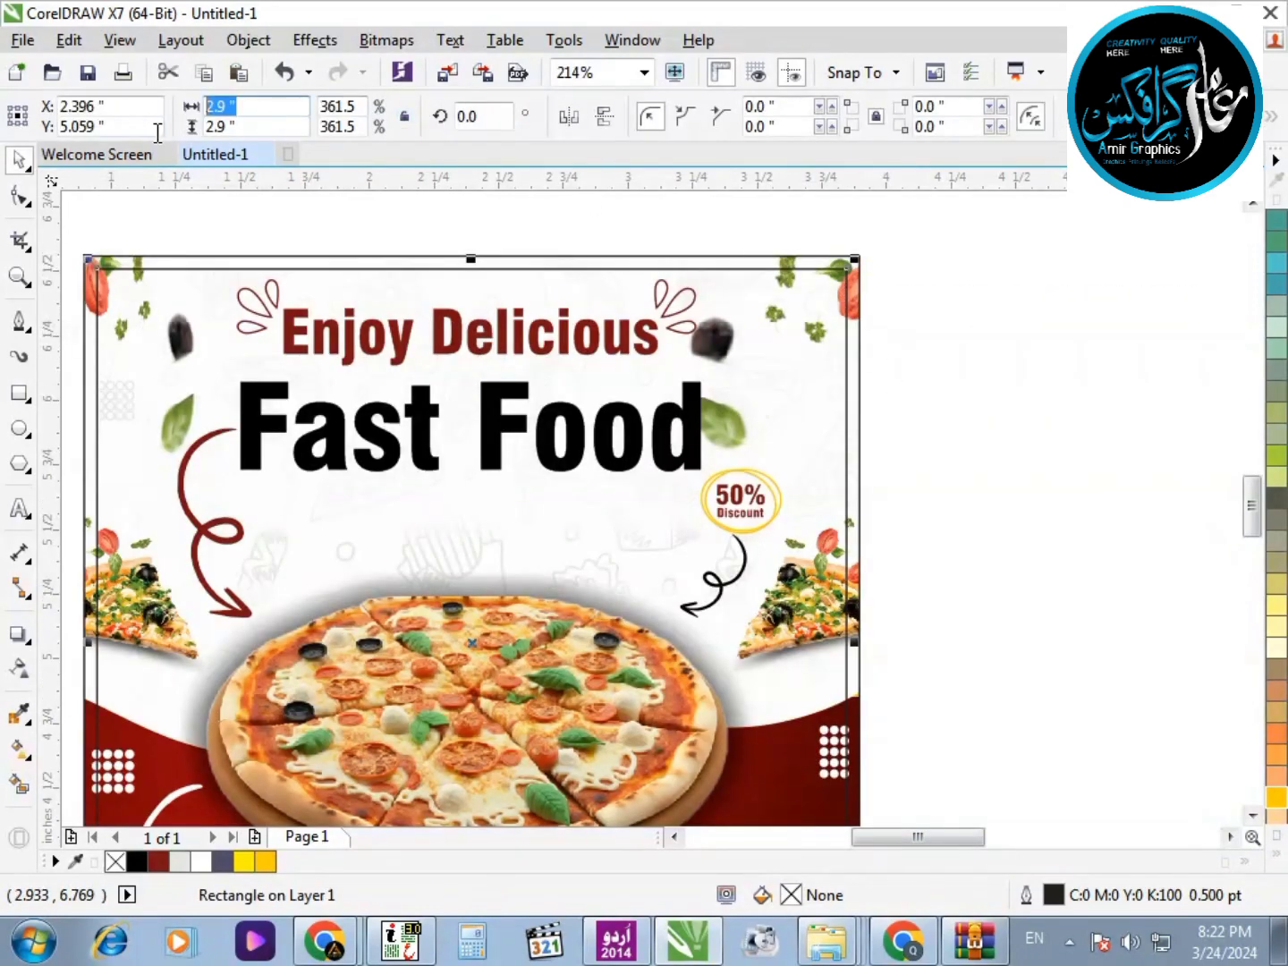
{"action": "type", "text": "2.8"}
{"action": "key", "text": "Tab"}
{"action": "type", "text": "2.8"}
{"action": "key", "text": "Return"}
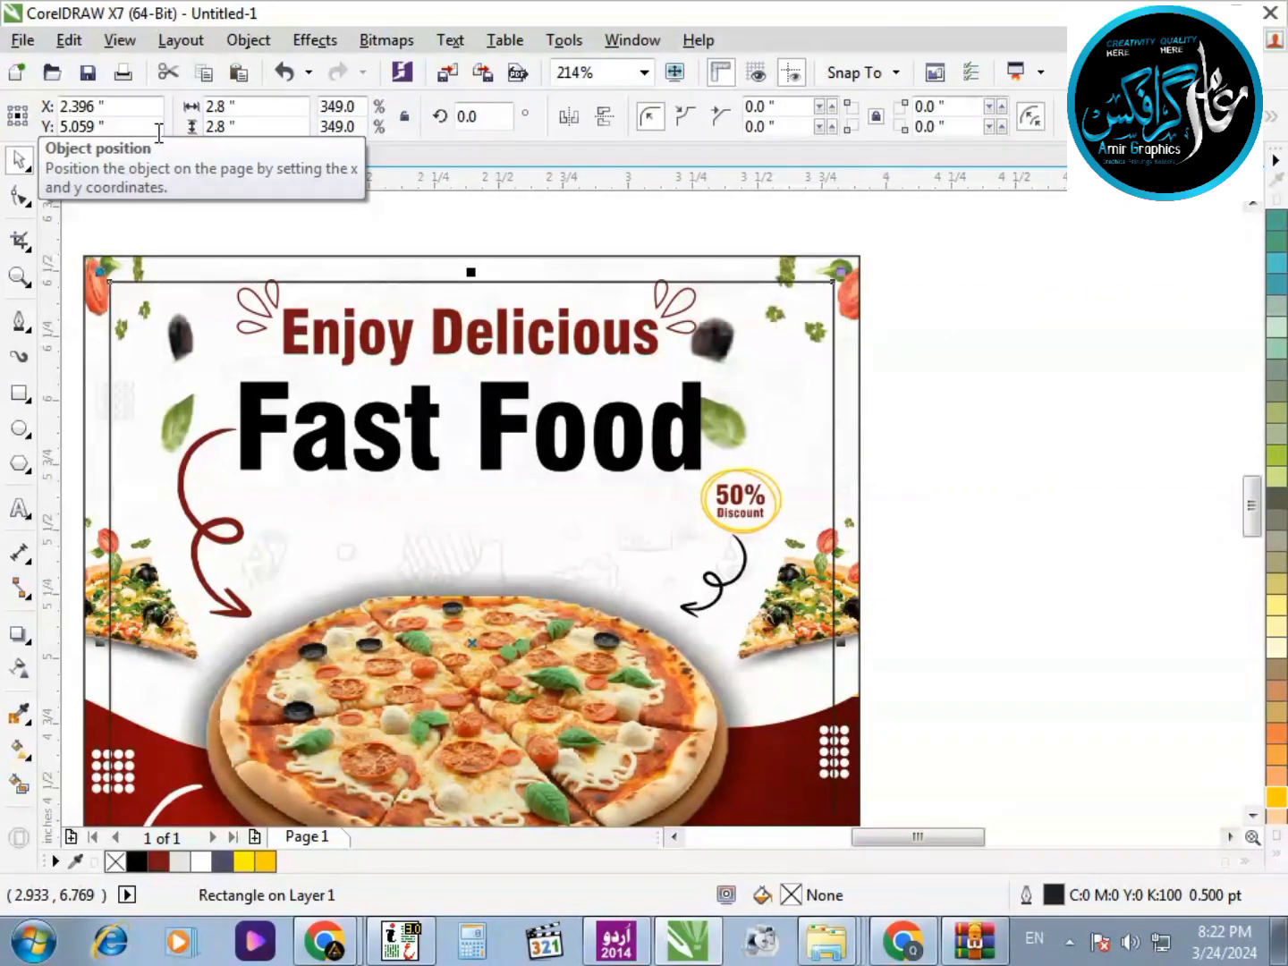
Give the inner square frame a Deep Yellow outline 1 pt wide and show the whole advertisement
{"action": "right_click", "coordinate": [265, 862]}
{"action": "key", "text": "F12"}
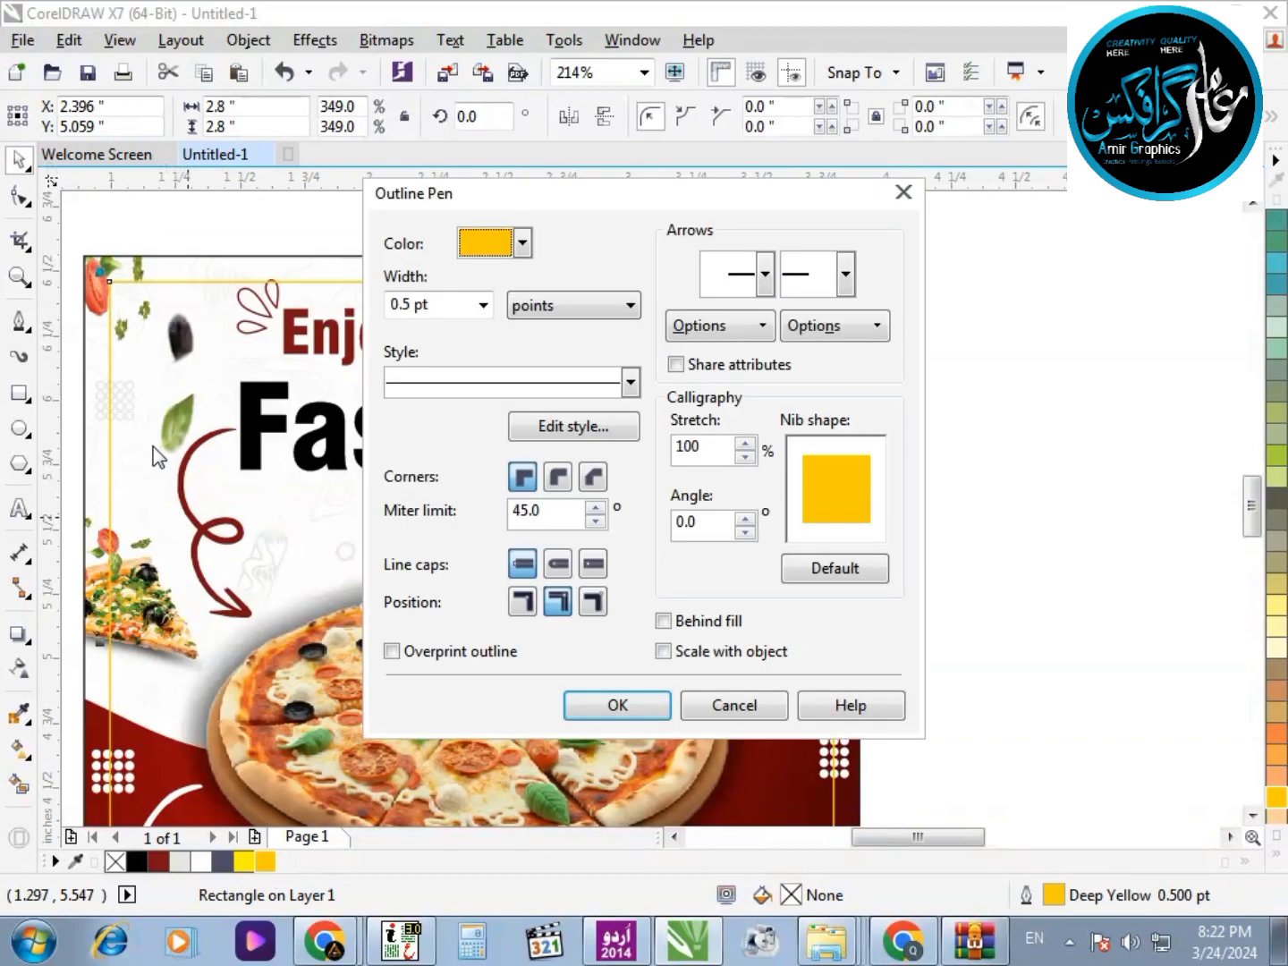
{"action": "left_click", "coordinate": [449, 311]}
{"action": "type", "text": "1"}
{"action": "key", "text": "Return"}
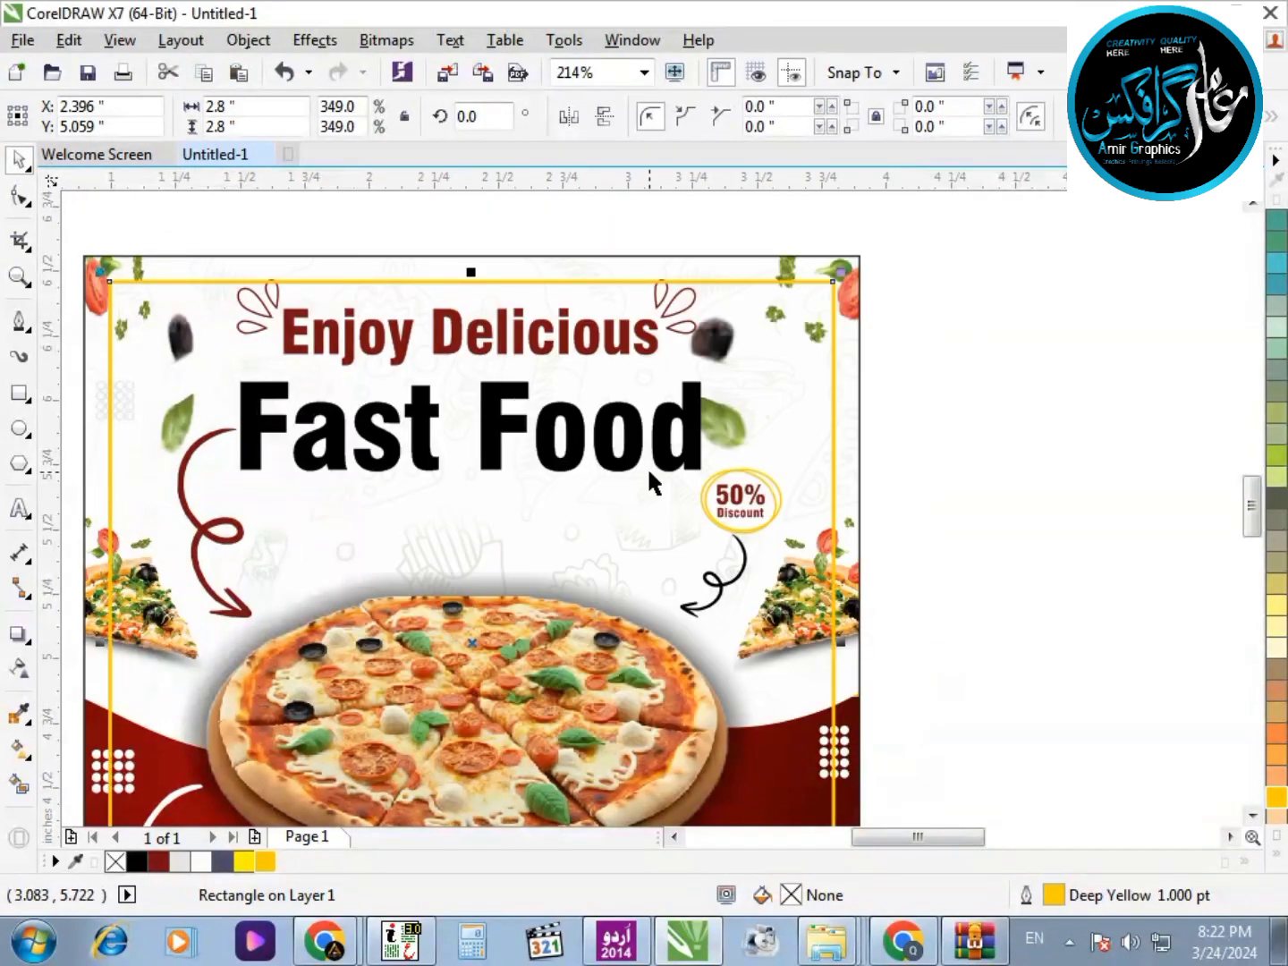
{"action": "left_click", "coordinate": [972, 494]}
{"action": "scroll", "coordinate": [972, 495], "scroll_direction": "down", "scroll_amount": 2}
{"action": "key", "text": "F4"}
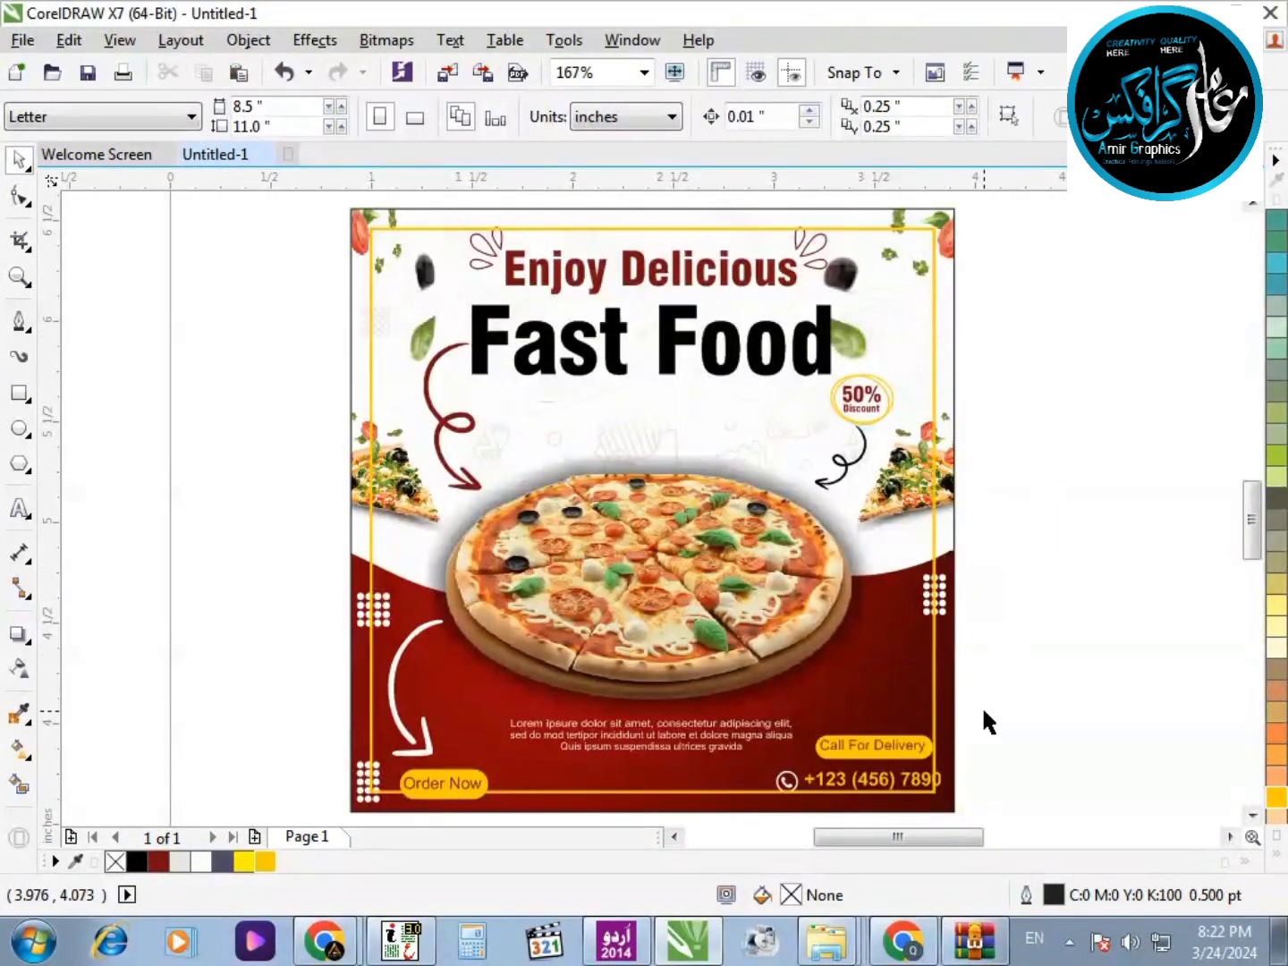
Move the "Order Now" button with its text up and to the right, clear of the yellow frame
{"action": "key", "text": "F2"}
{"action": "left_click_drag", "start_coordinate": [190, 651], "coordinate": [826, 838]}
{"action": "left_click_drag", "start_coordinate": [689, 657], "coordinate": [841, 614]}
{"action": "key", "text": "F2"}
{"action": "left_click_drag", "start_coordinate": [863, 765], "coordinate": [349, 458]}
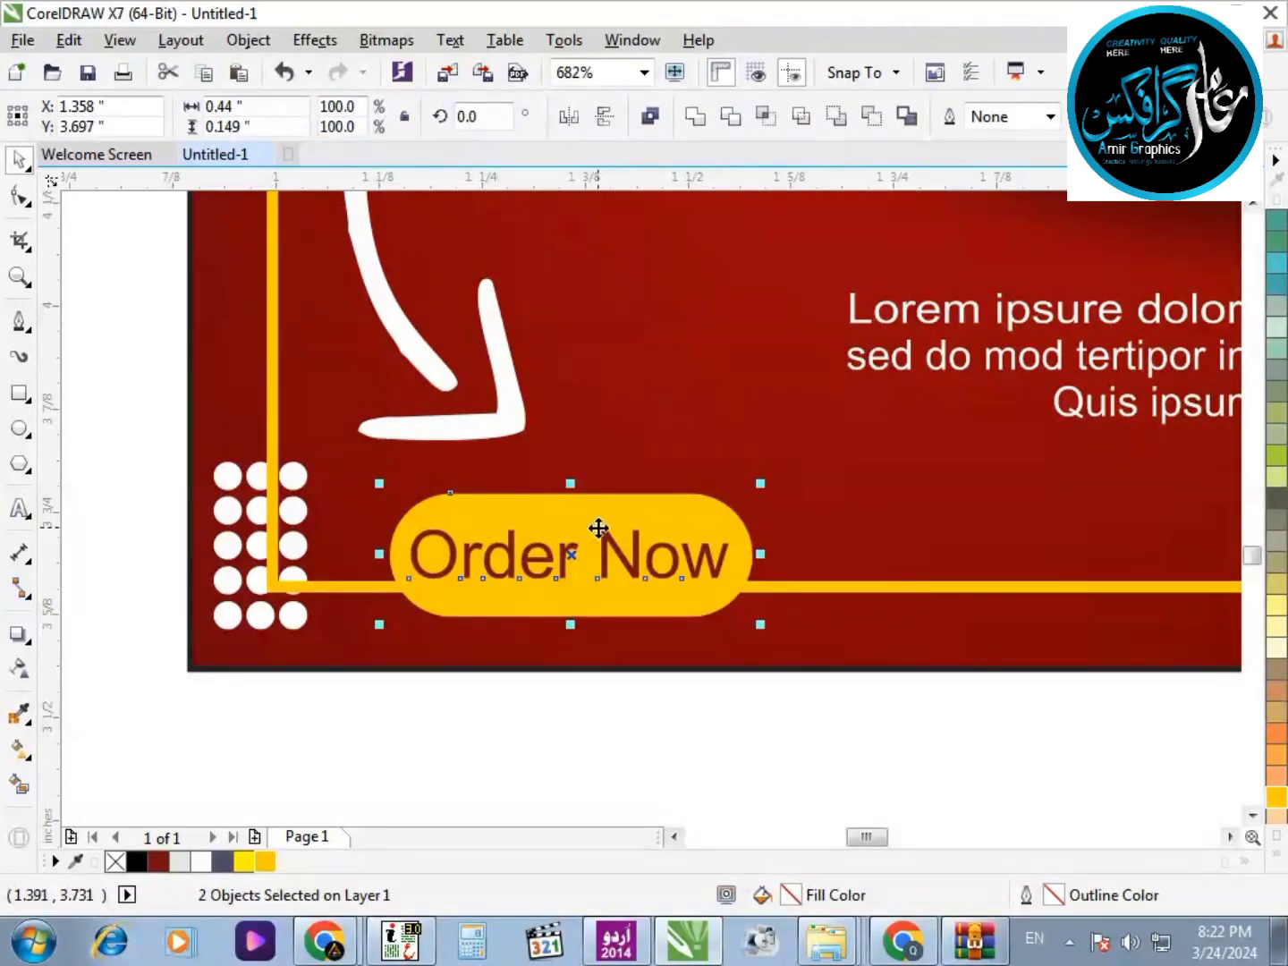
{"action": "left_click_drag", "start_coordinate": [599, 528], "coordinate": [657, 481]}
{"action": "scroll", "coordinate": [529, 551], "scroll_direction": "down", "scroll_amount": 2}
{"action": "left_click", "coordinate": [536, 669]}
{"action": "scroll", "coordinate": [536, 726], "scroll_direction": "down", "scroll_amount": 2}
Move the "Call For Delivery" badge, phone icon and phone number together up and to the left, inside the yellow frame
{"action": "key", "text": "F2"}
{"action": "left_click_drag", "start_coordinate": [1069, 540], "coordinate": [462, 685]}
{"action": "left_click_drag", "start_coordinate": [1150, 429], "coordinate": [514, 692]}
{"action": "key", "text": "shift+F2"}
{"action": "left_click_drag", "start_coordinate": [952, 590], "coordinate": [871, 467]}
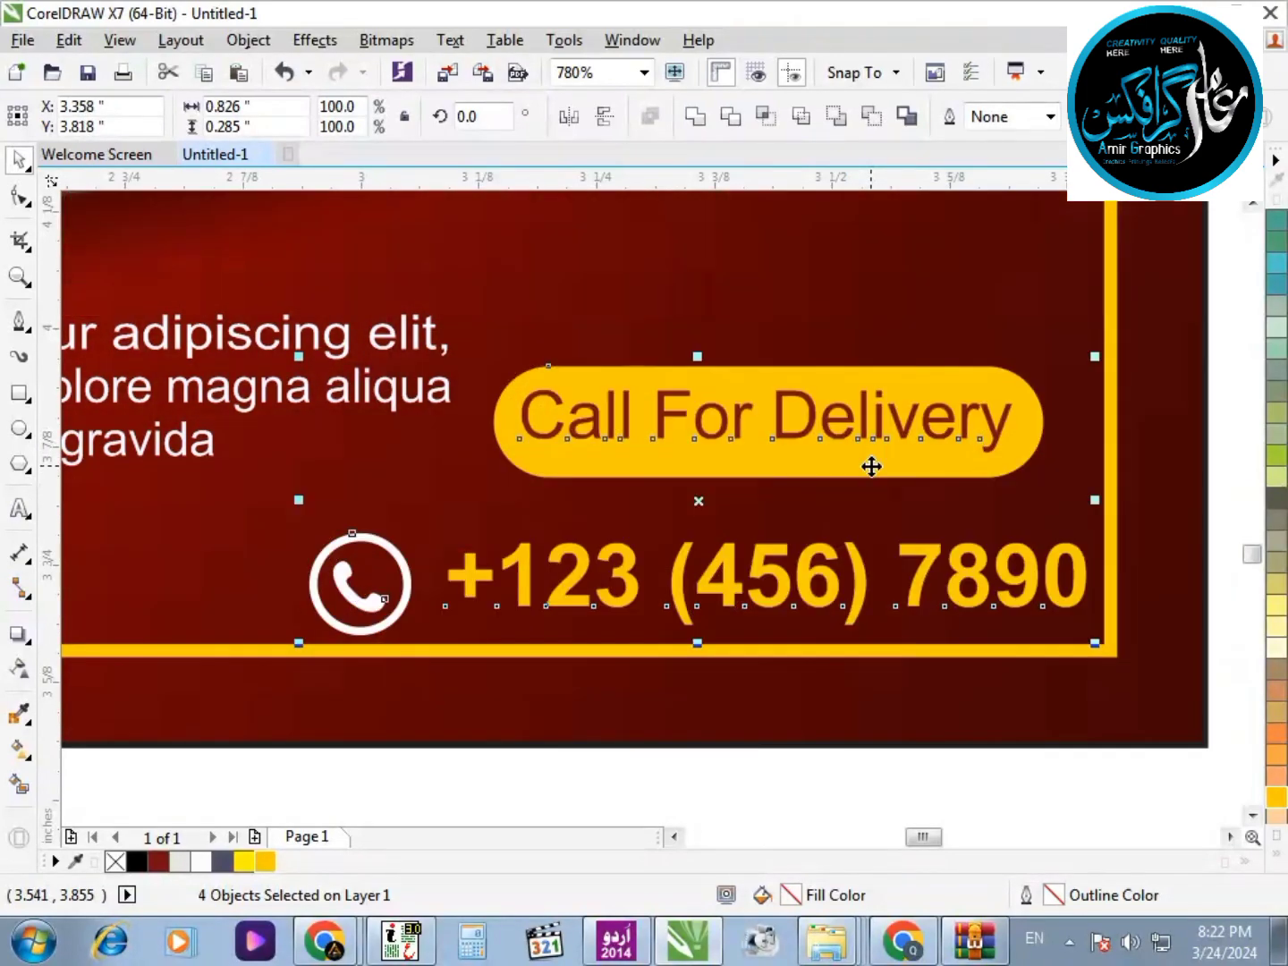
{"action": "scroll", "coordinate": [973, 551], "scroll_direction": "down", "scroll_amount": 2}
{"action": "left_click", "coordinate": [1079, 570]}
{"action": "key", "text": "F4"}
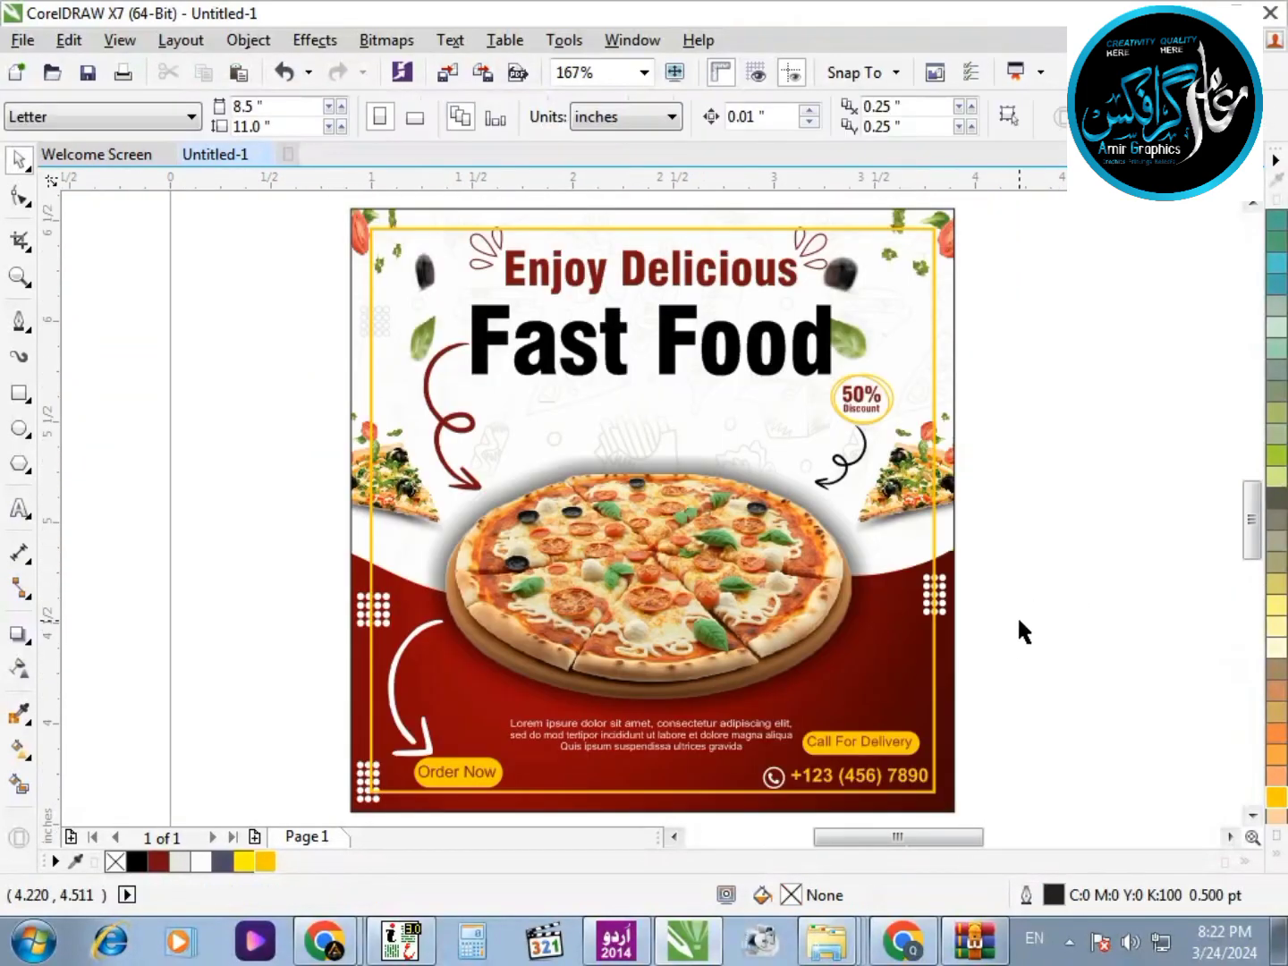
Move the headline with its drop ornaments, upper curly arrows and discount badge slightly down, and preview the advertisement full screen
{"action": "left_click_drag", "start_coordinate": [928, 461], "coordinate": [120, 87]}
{"action": "left_click", "coordinate": [531, 433]}
{"action": "left_click_drag", "start_coordinate": [395, 329], "coordinate": [1066, 750]}
{"action": "left_click_drag", "start_coordinate": [895, 590], "coordinate": [895, 602]}
{"action": "left_click", "coordinate": [729, 324]}
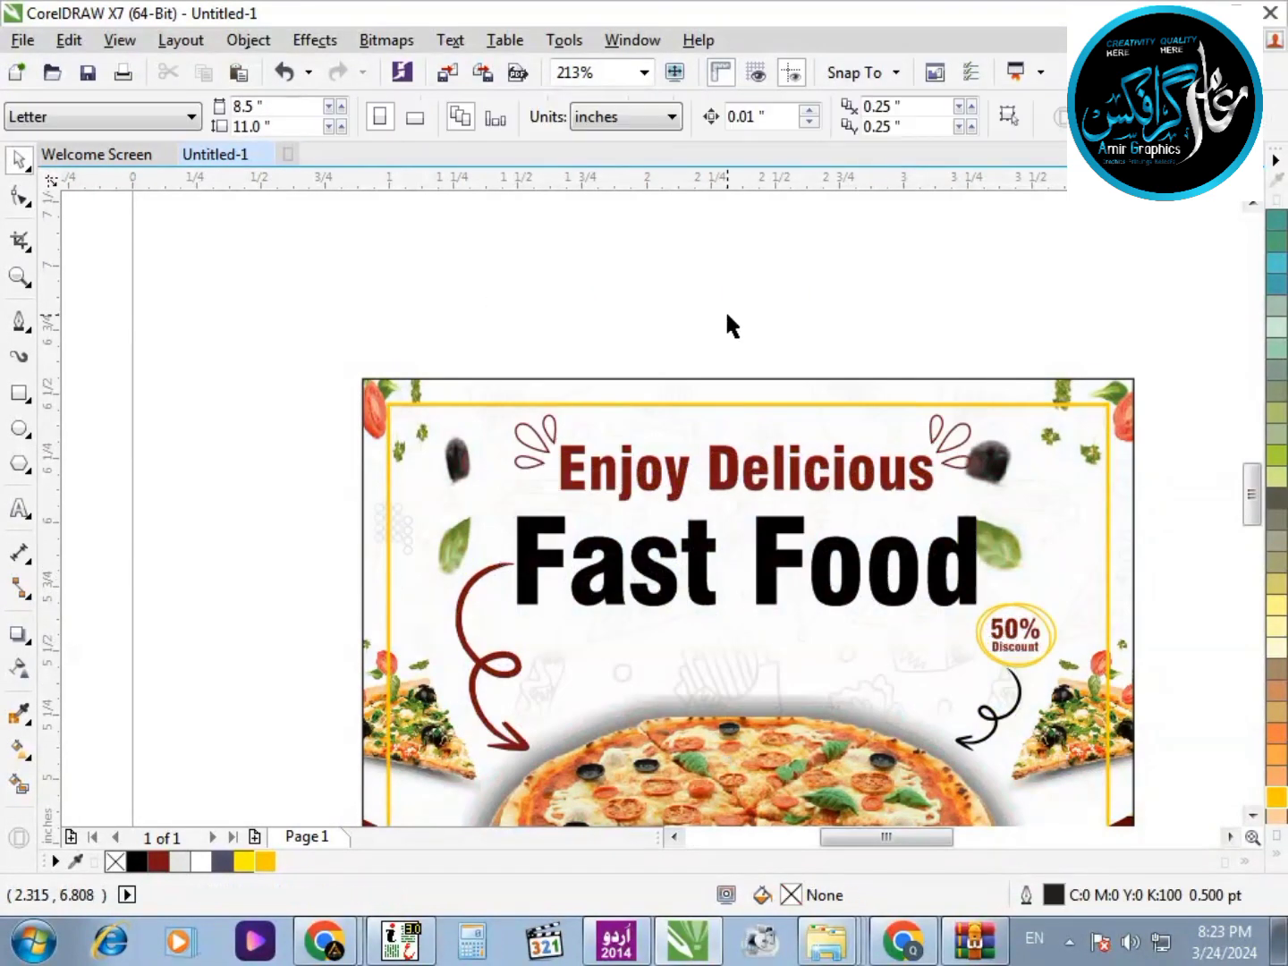
{"action": "key", "text": "F4"}
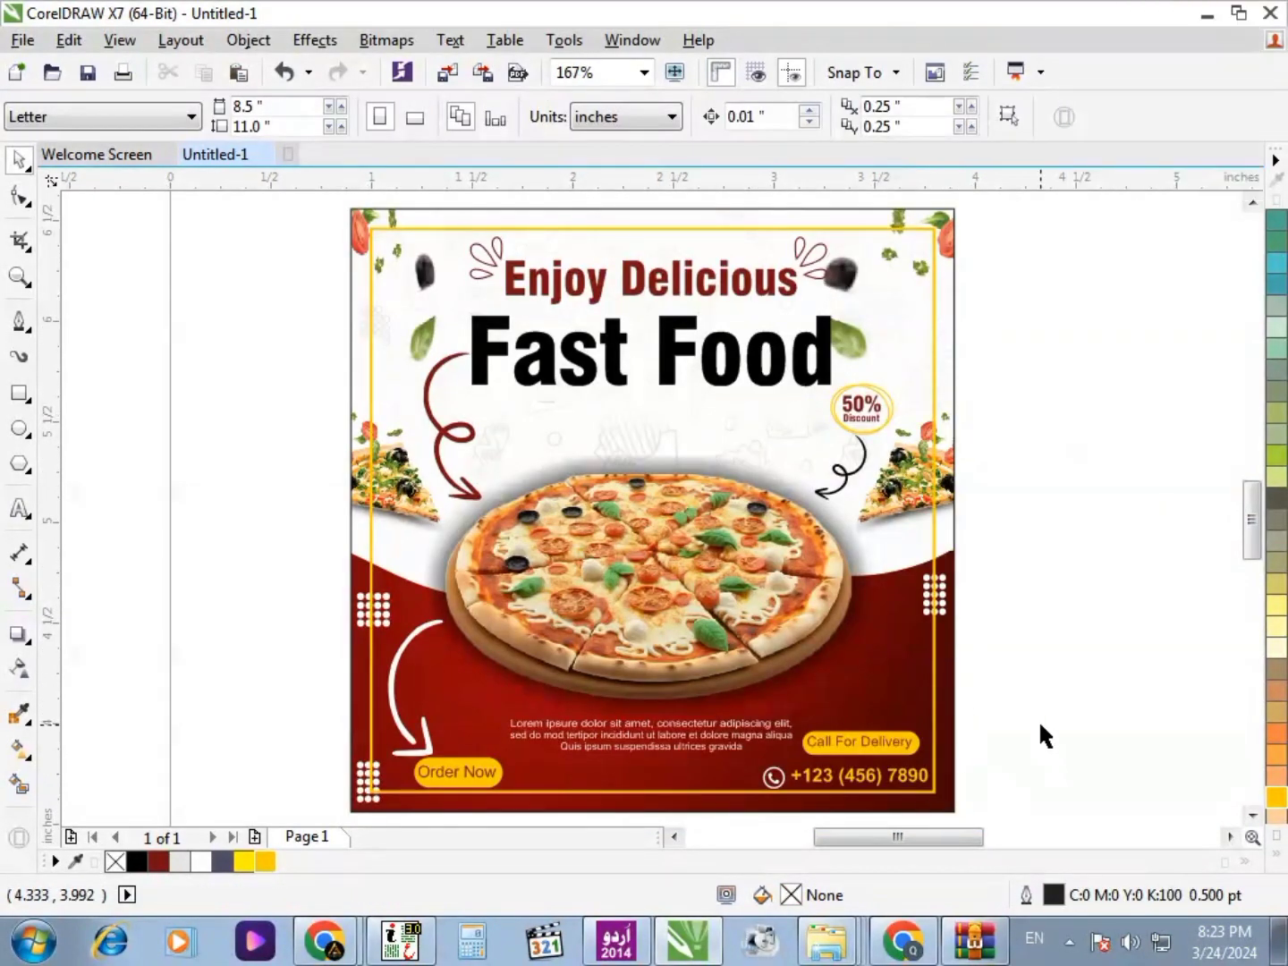
{"action": "key", "text": "F9"}
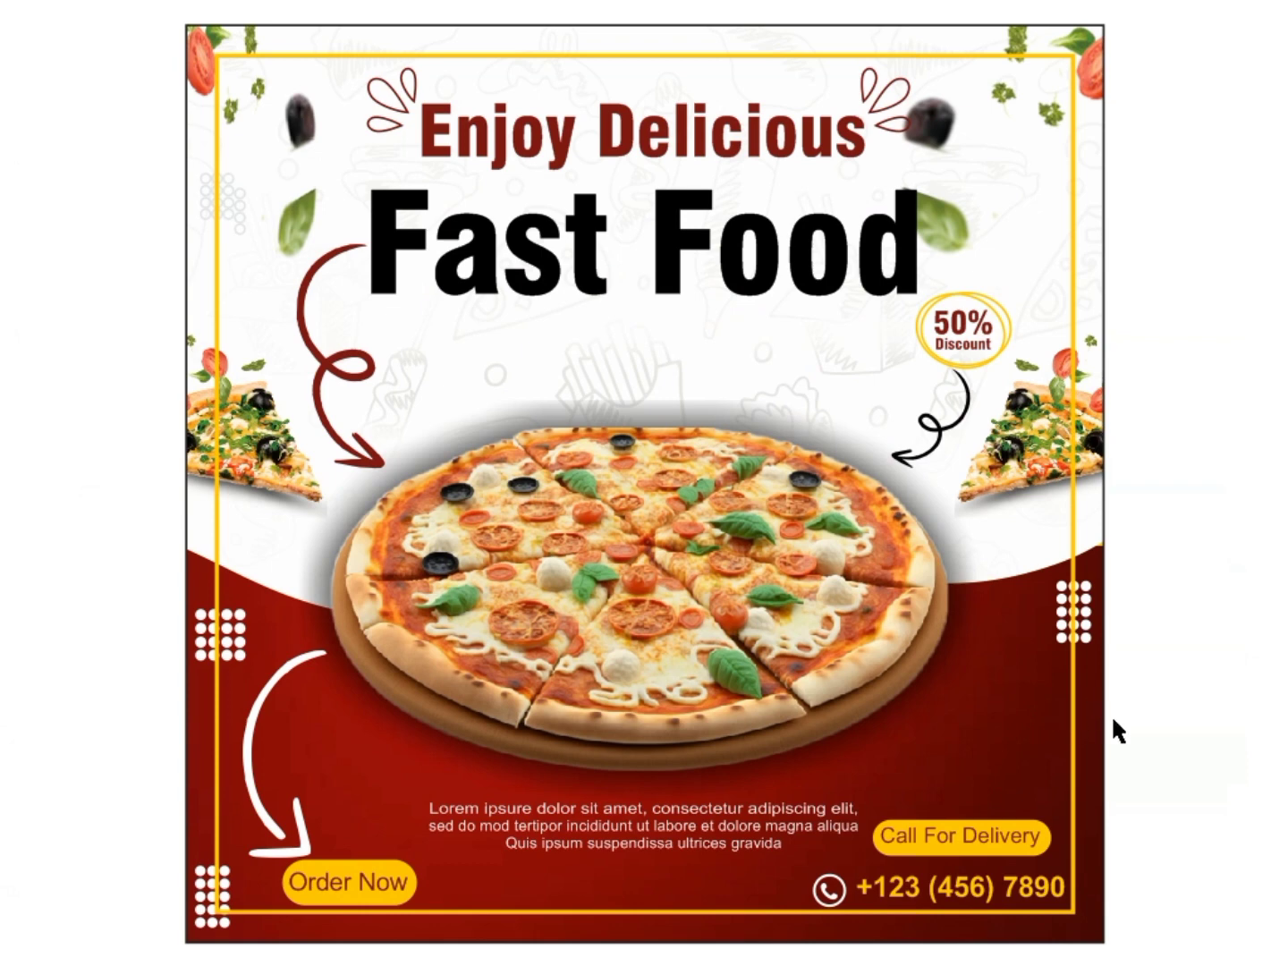